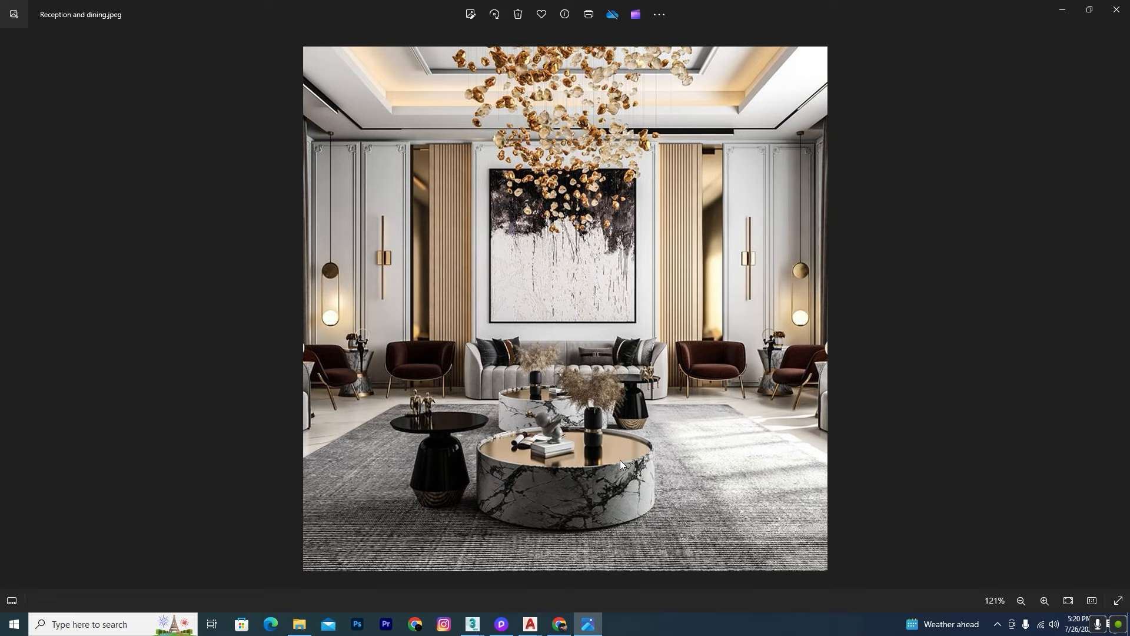
# Switch to the AutoCAD drawing to examine the furnished drawing room plan in the PLAN section, and return to the reference photo
pyautogui.moveTo(539, 625)
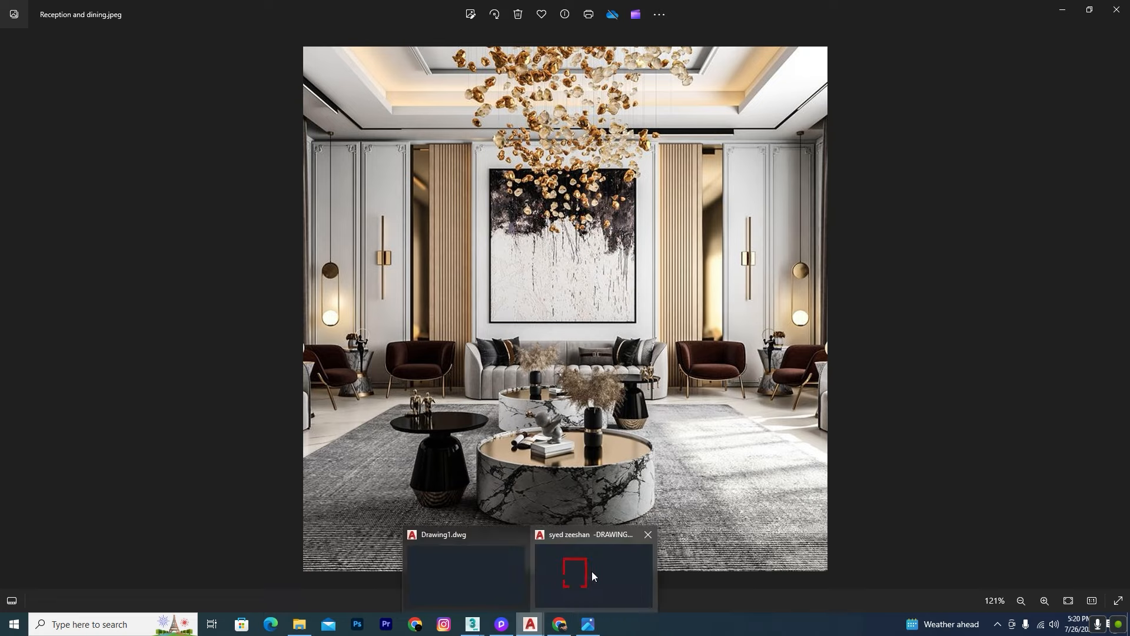
pyautogui.click(591, 568)
pyautogui.scroll(-6, 637, 267)
pyautogui.scroll(2, 887, 274)
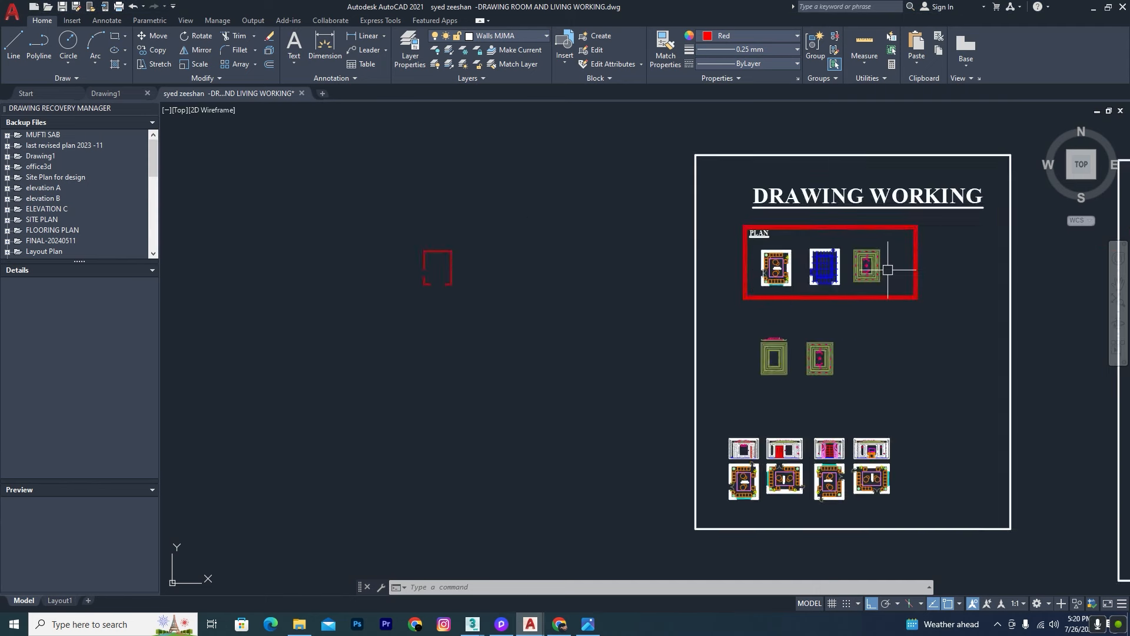
pyautogui.moveTo(889, 268); pyautogui.dragTo(749, 228, button='middle')
pyautogui.scroll(6, 643, 204)
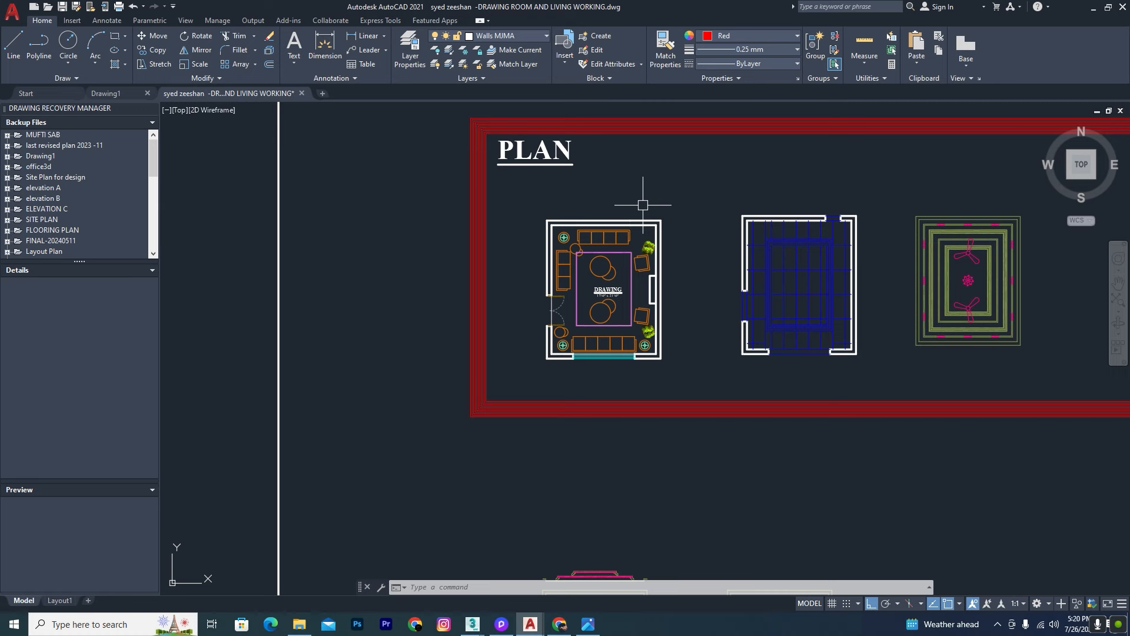
pyautogui.click(588, 624)
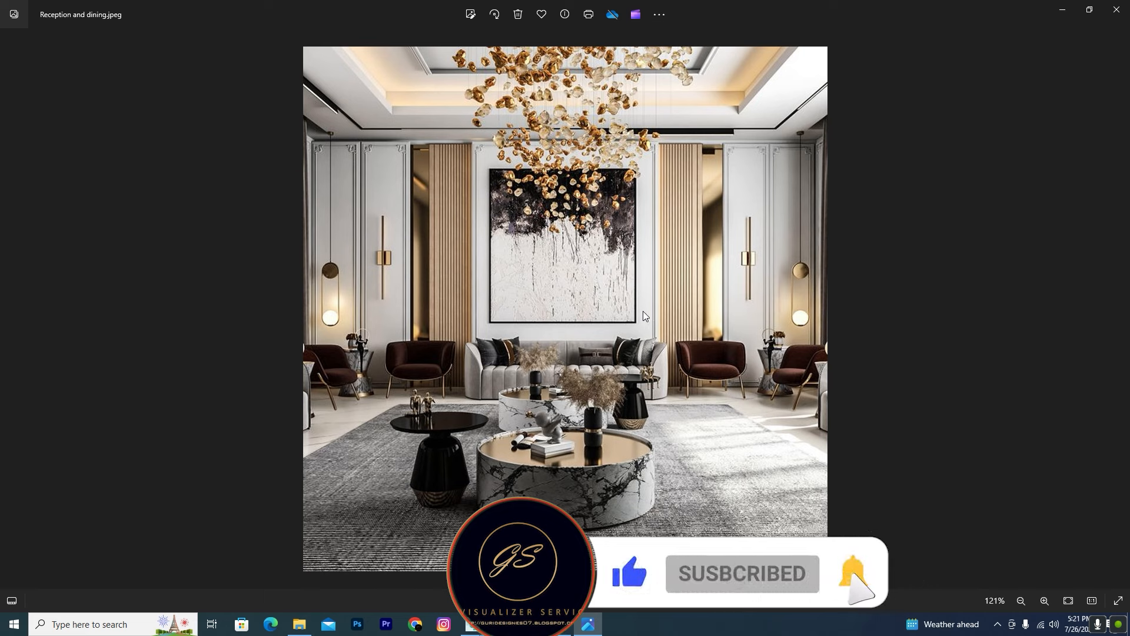
# Switch back to the AutoCAD drawing and select the complete red wall outline beside the DRAWING WORKING sheet
pyautogui.moveTo(530, 624)
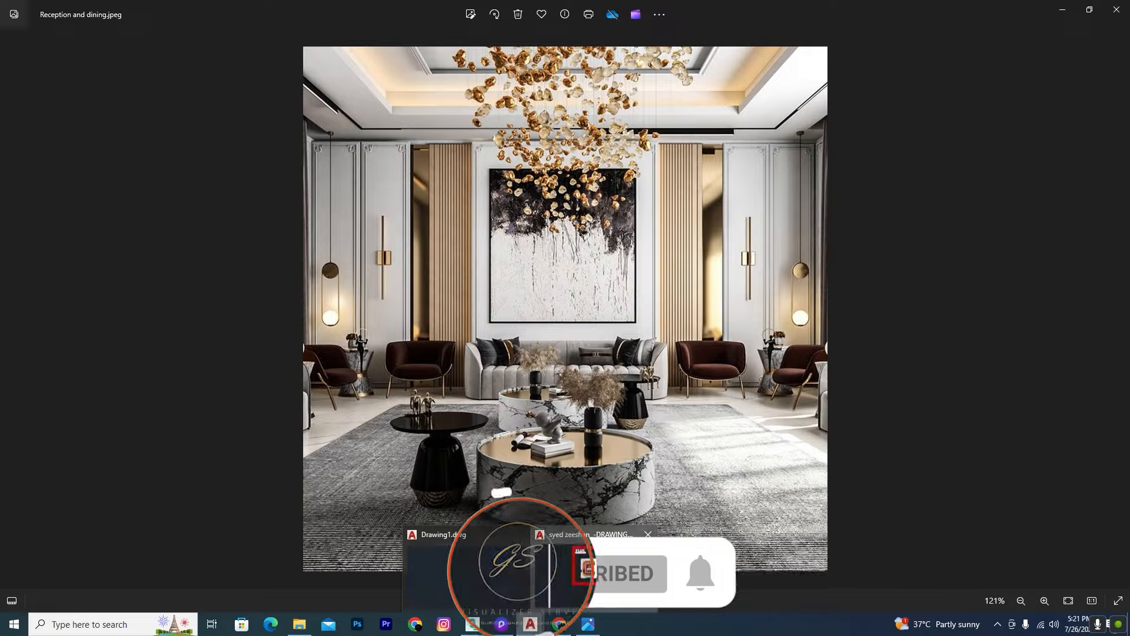
pyautogui.click(589, 565)
pyautogui.scroll(-3, 693, 372)
pyautogui.scroll(3, 693, 372)
pyautogui.scroll(-4, 692, 372)
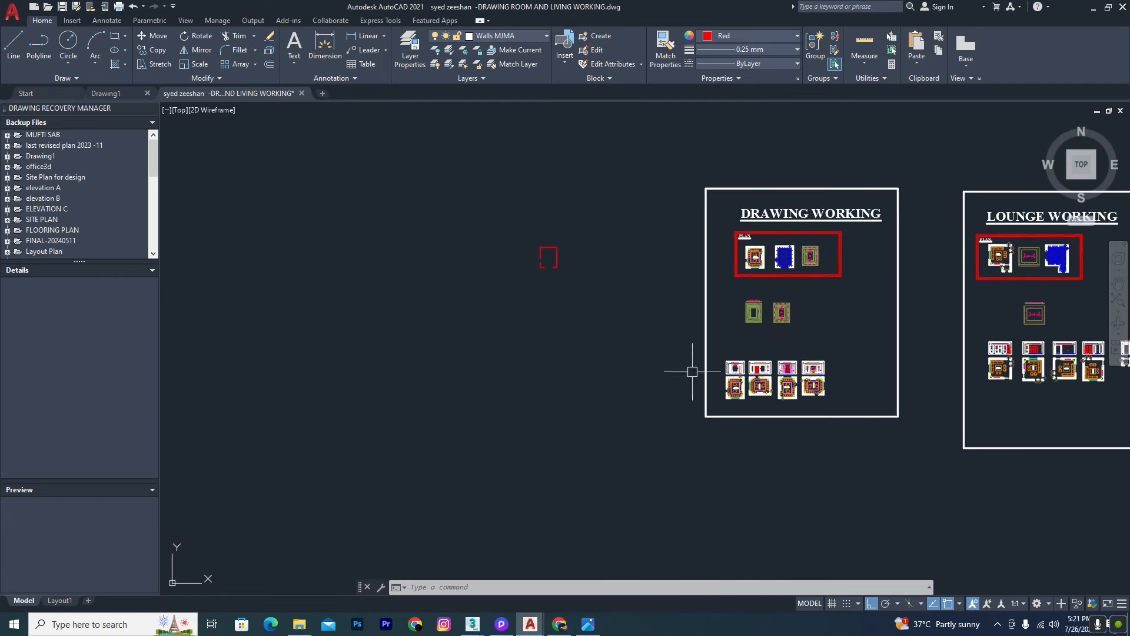
pyautogui.scroll(5, 553, 227)
pyautogui.click(675, 244)
pyautogui.click(442, 518)
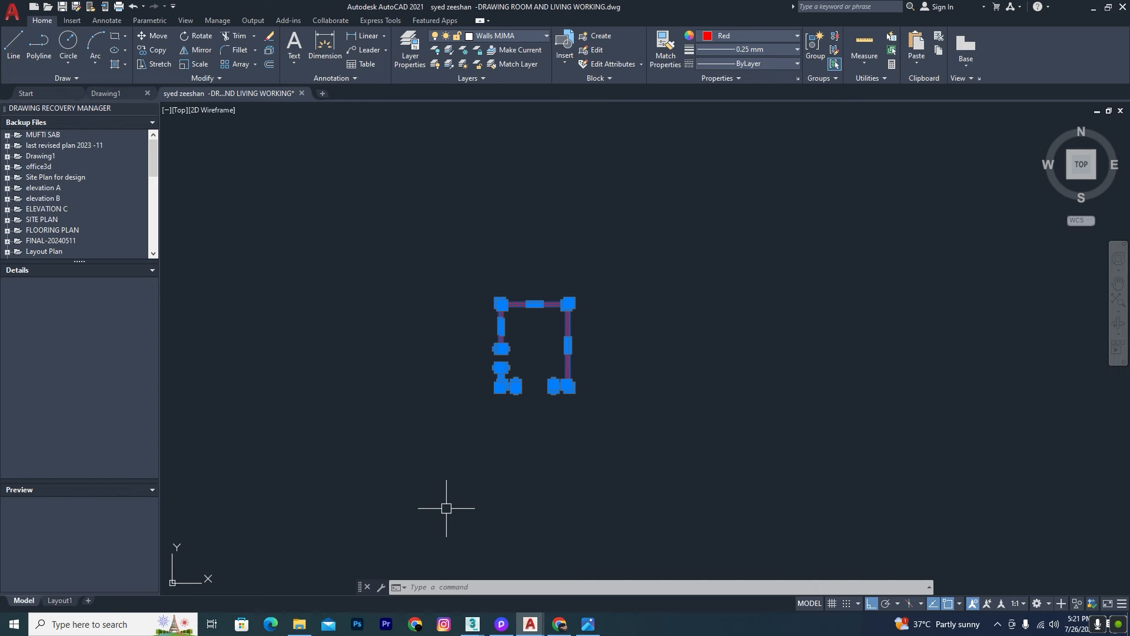
# Switch to the untitled 3ds Max scene and maximize the Top viewport
pyautogui.moveTo(473, 624)
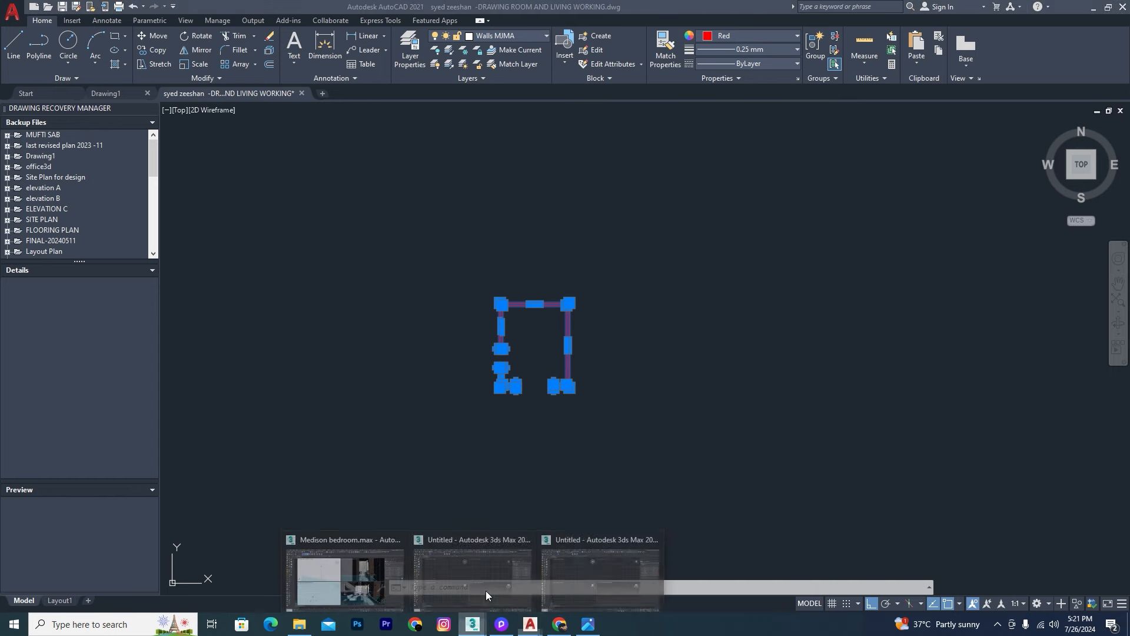
pyautogui.click(488, 581)
pyautogui.click(415, 241)
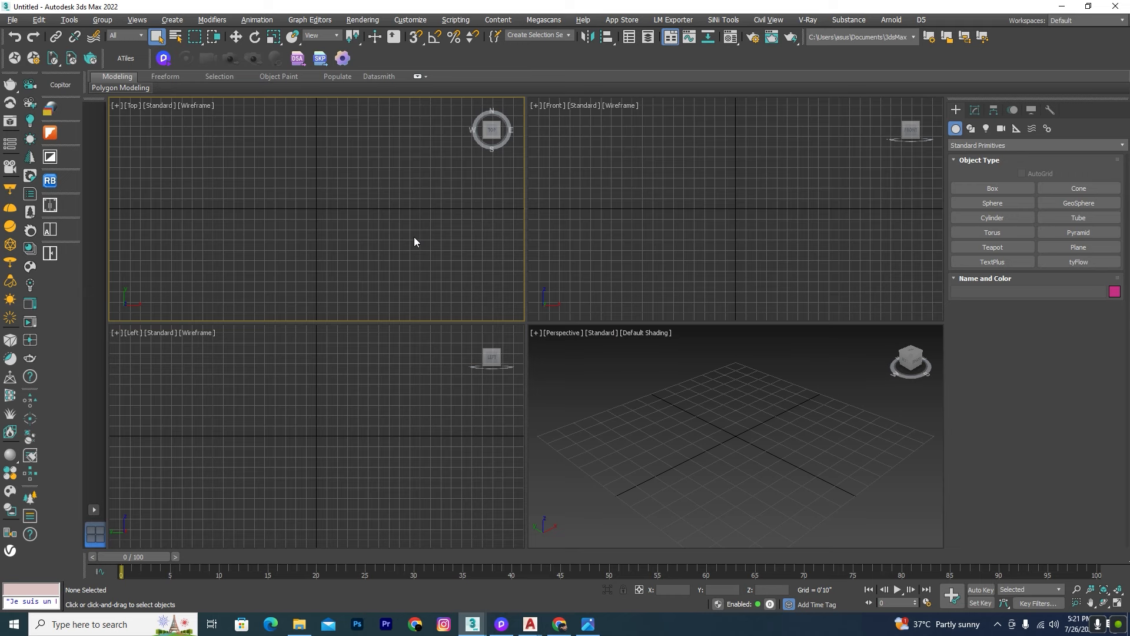
pyautogui.hotkey('alt', 'w')
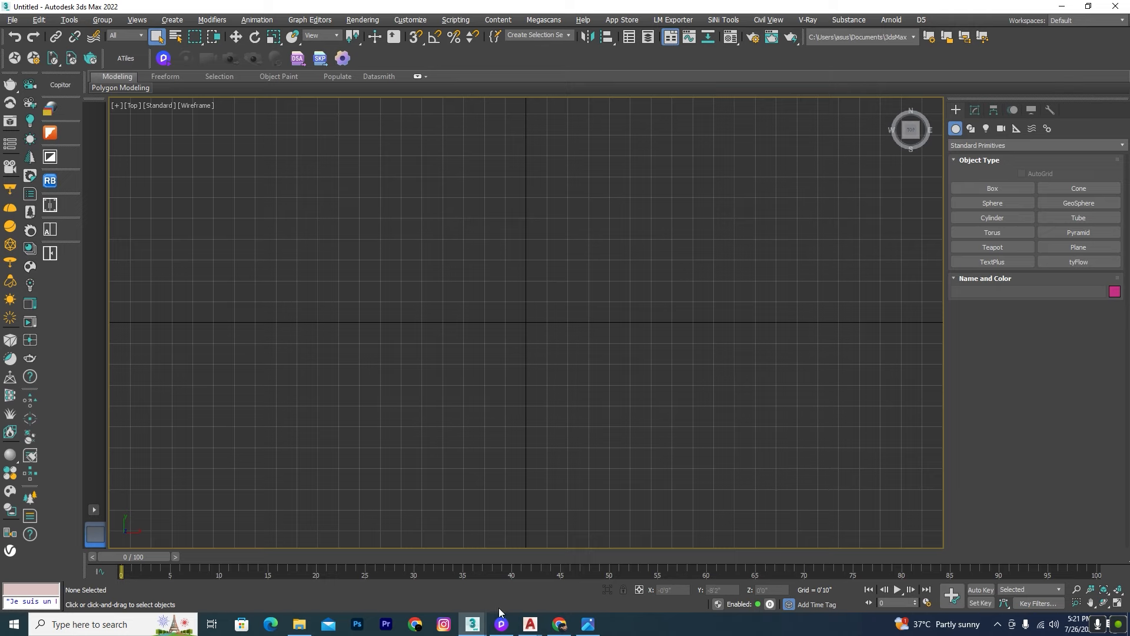
# Switch to the AutoCAD drawing and add a linear dimension to the outer width of the furnished drawing room plan, above its upper wall
pyautogui.click(530, 626)
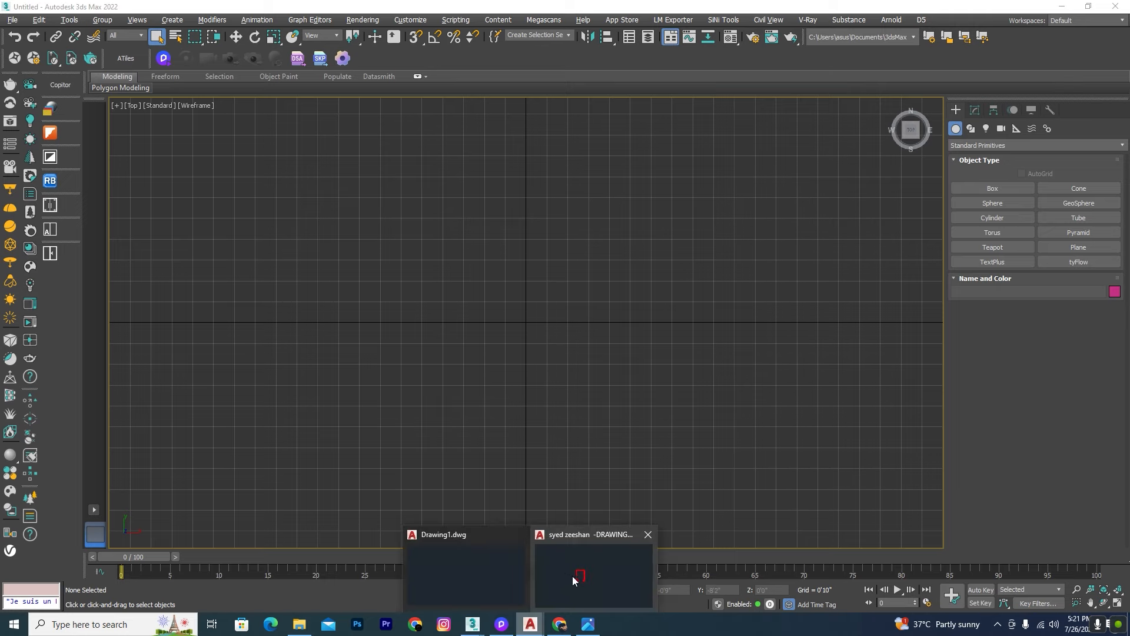
pyautogui.click(572, 576)
pyautogui.scroll(-5, 600, 315)
pyautogui.scroll(8, 685, 310)
pyautogui.scroll(5, 567, 346)
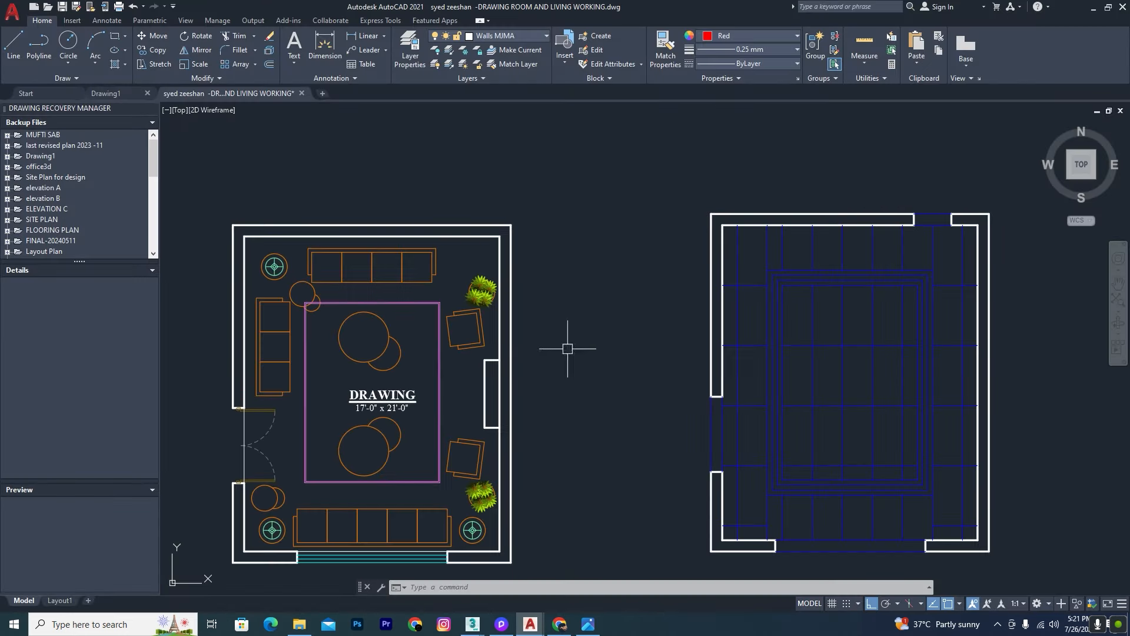
pyautogui.scroll(4, 285, 189)
pyautogui.click(363, 39)
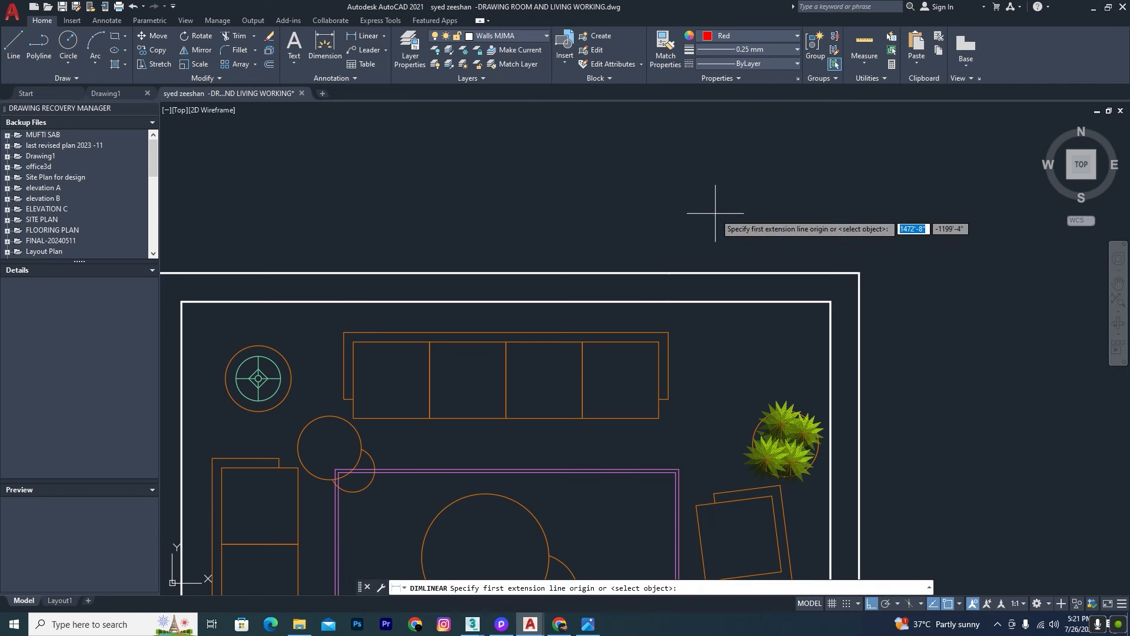
pyautogui.scroll(-2, 715, 213)
pyautogui.scroll(2, 721, 196)
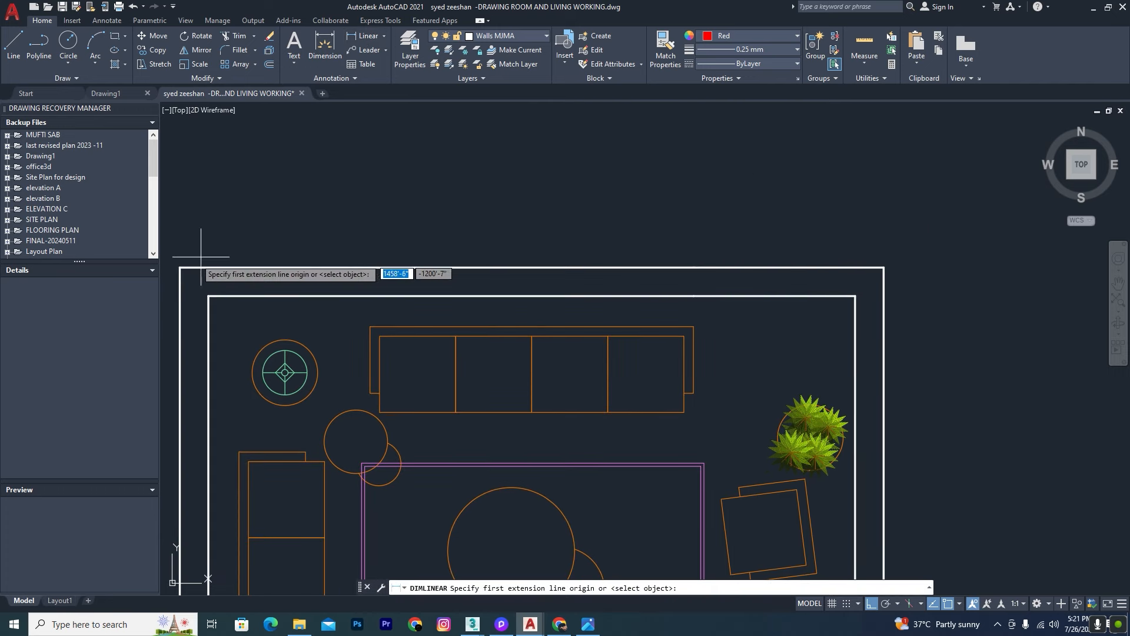
pyautogui.click(180, 268)
pyautogui.click(884, 268)
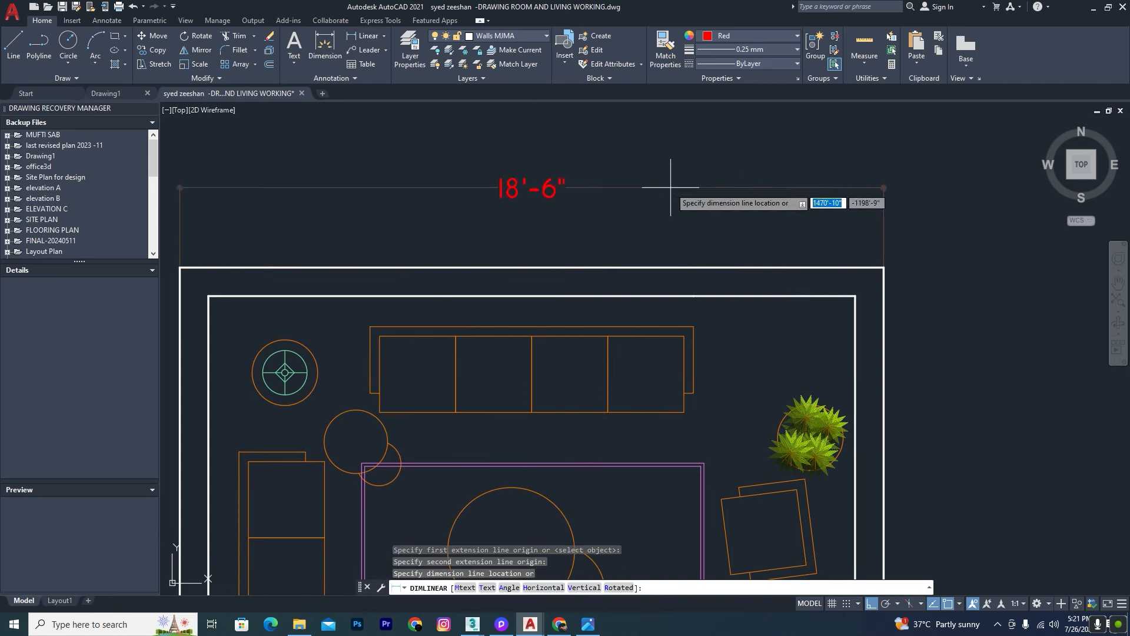
pyautogui.click(571, 187)
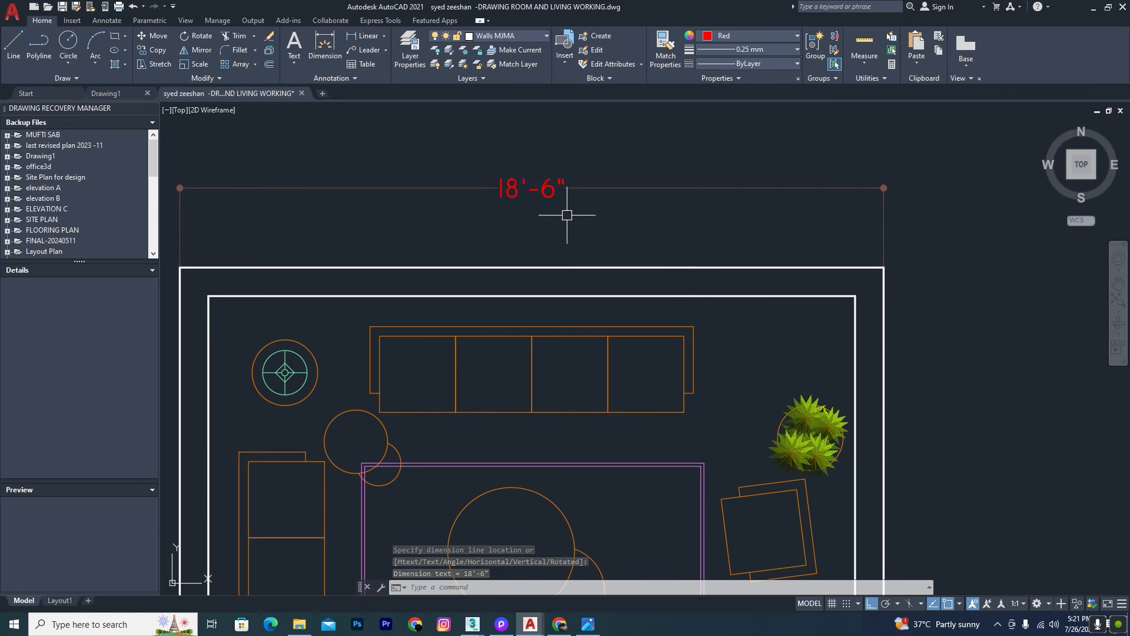
# Switch to the untitled 3ds Max scene, check the display units and system unit scale, and accept the existing settings
pyautogui.moveTo(473, 624)
pyautogui.click(463, 582)
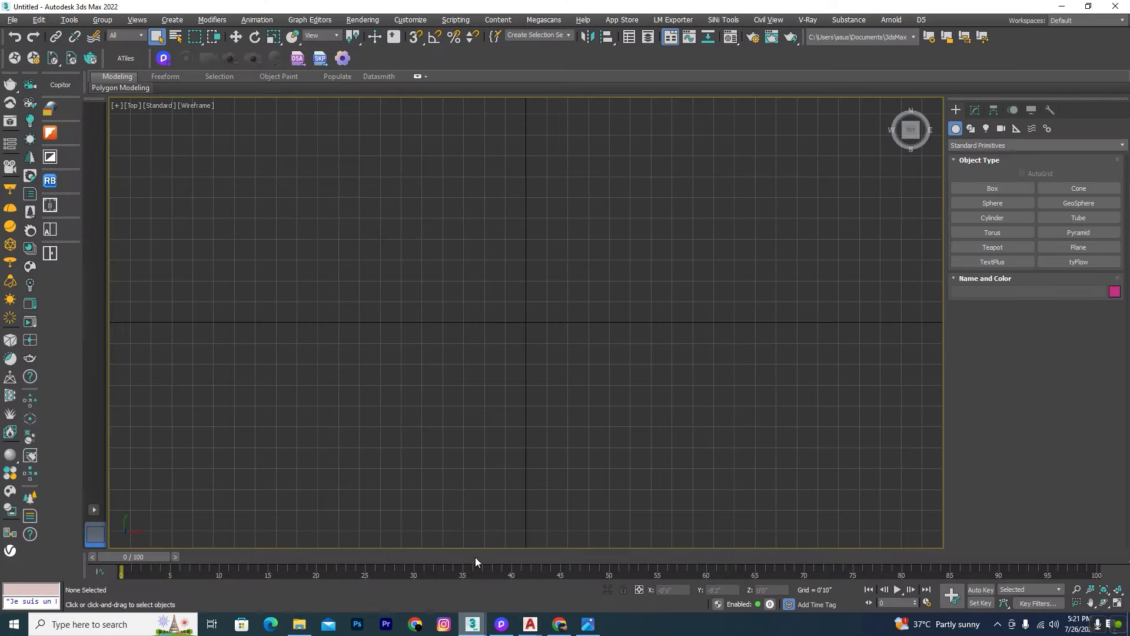
pyautogui.click(410, 19)
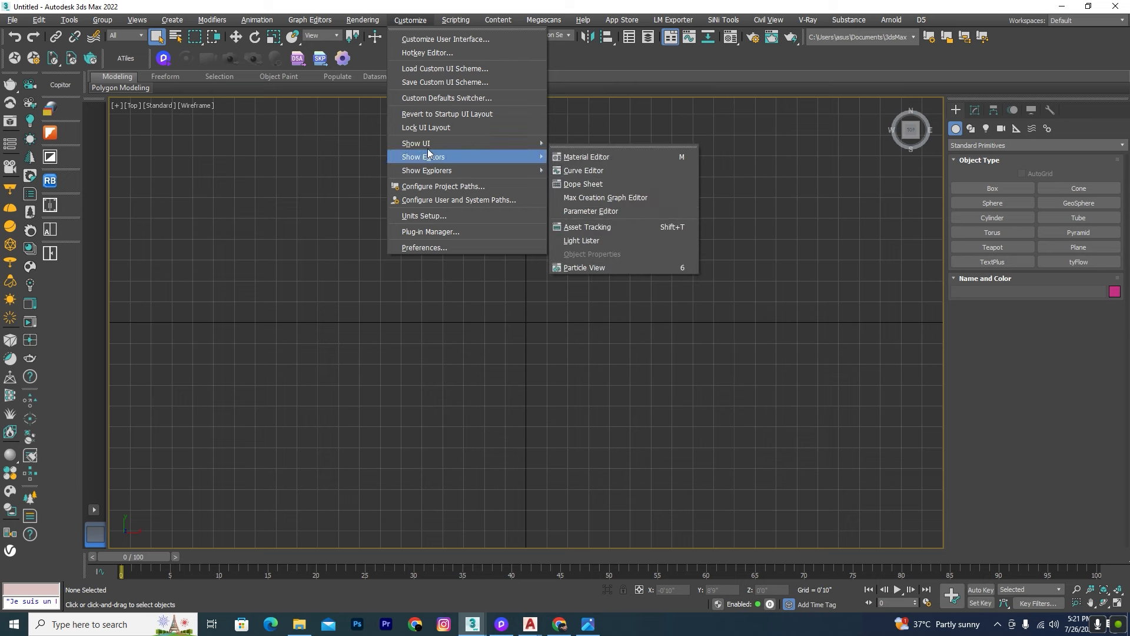
pyautogui.click(422, 216)
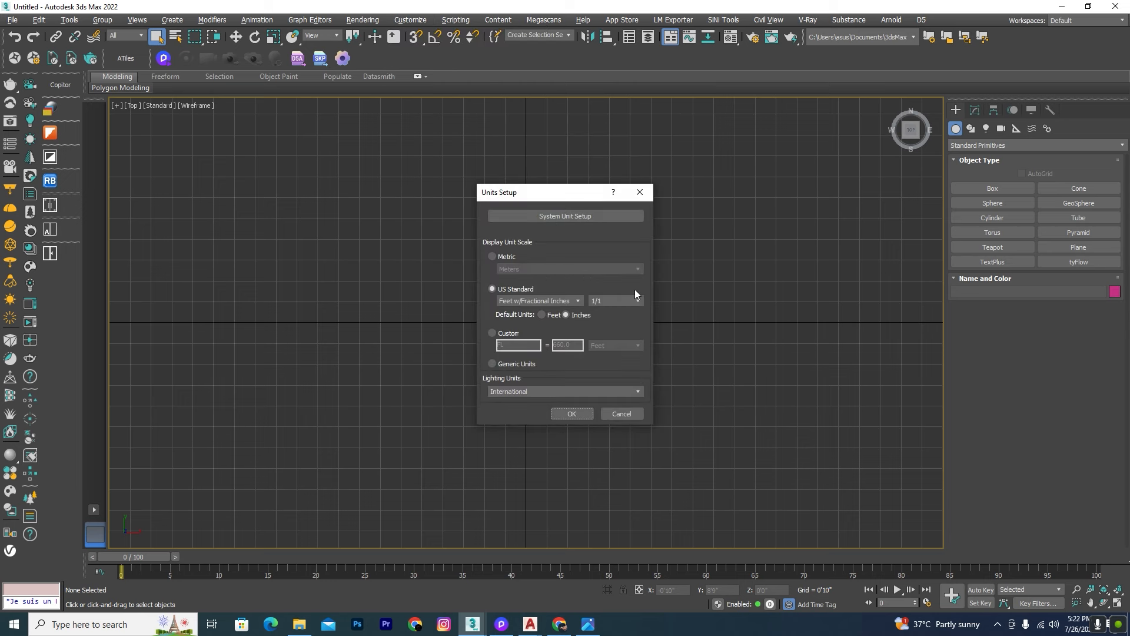
pyautogui.click(568, 218)
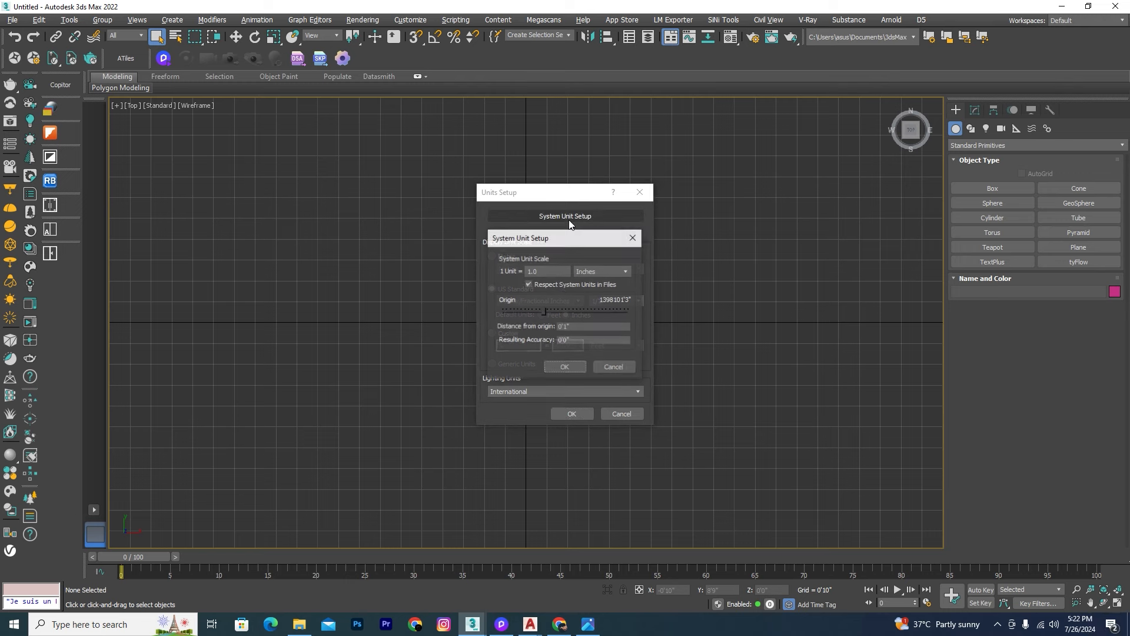
pyautogui.click(564, 367)
pyautogui.click(574, 414)
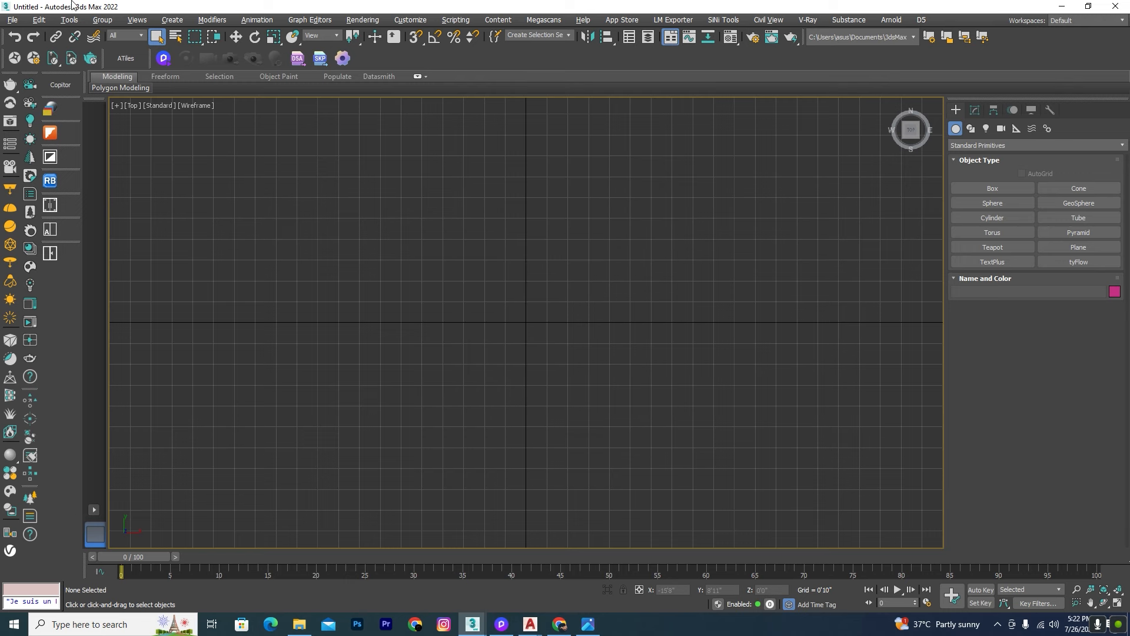
# Start merging a file into the scene and browse to the Drawing Room folder on the E: drive
pyautogui.click(12, 20)
pyautogui.moveTo(61, 181)
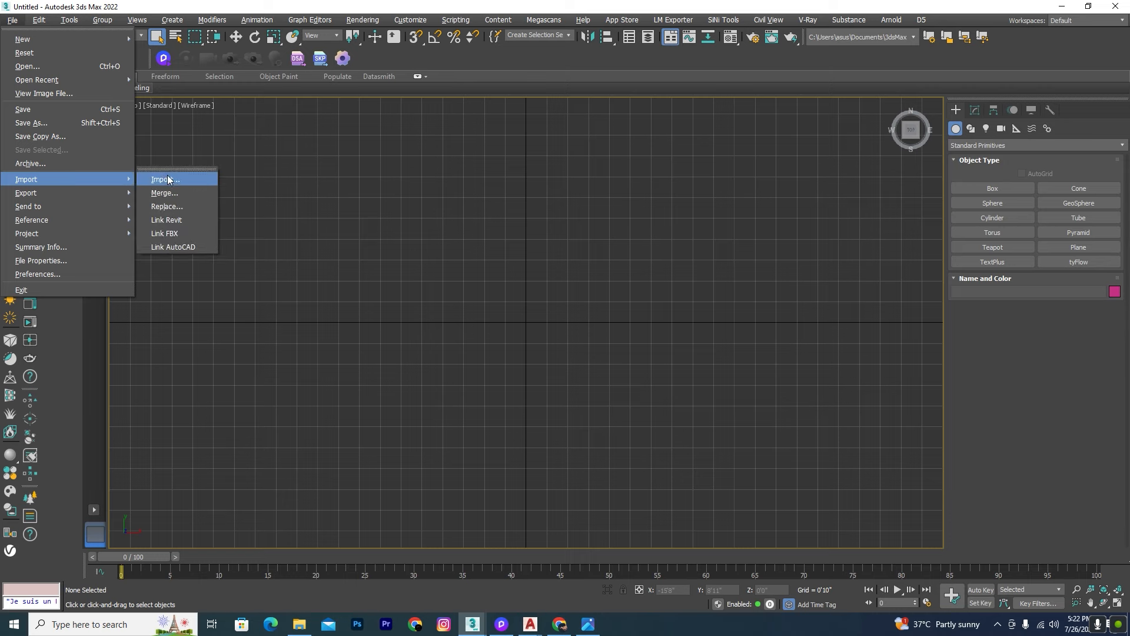
pyautogui.click(169, 196)
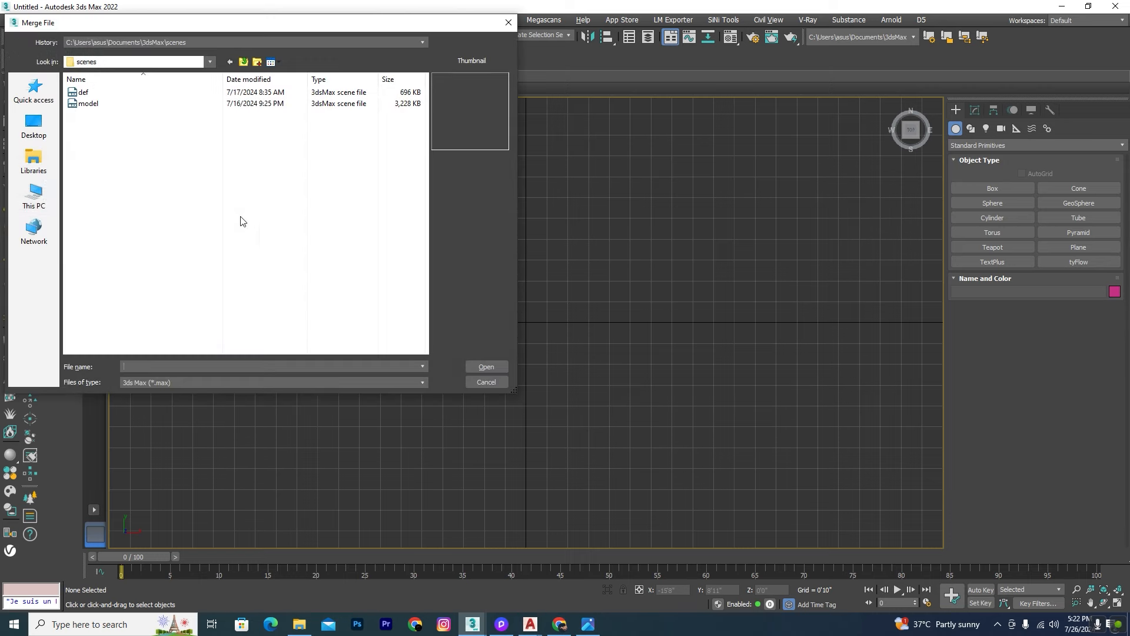
pyautogui.click(34, 197)
pyautogui.doubleClick(103, 272)
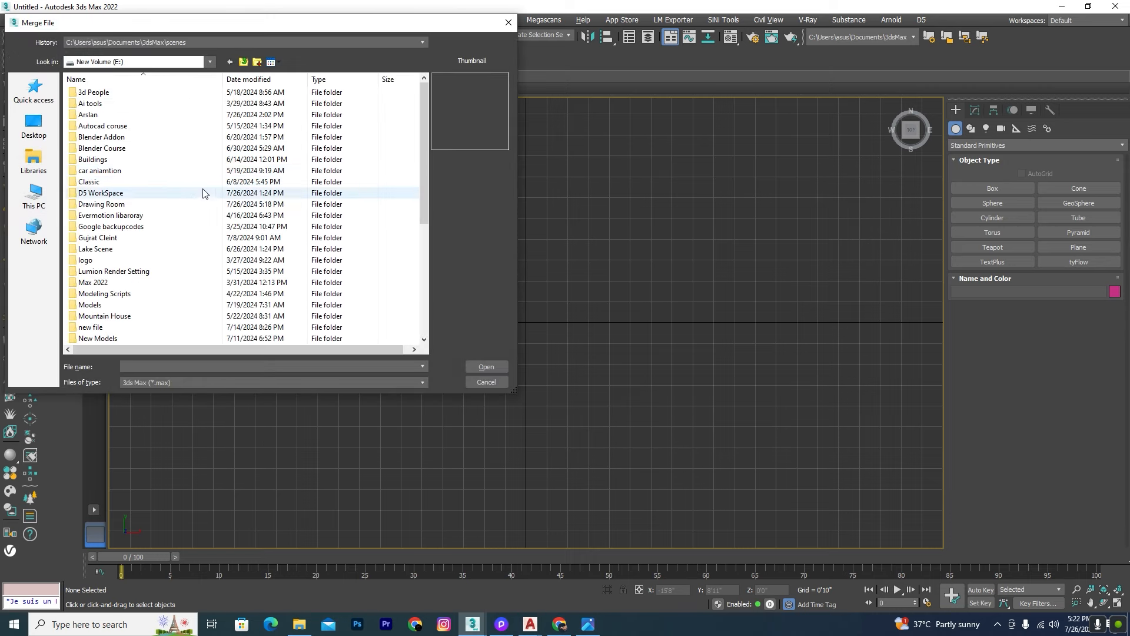
pyautogui.doubleClick(103, 204)
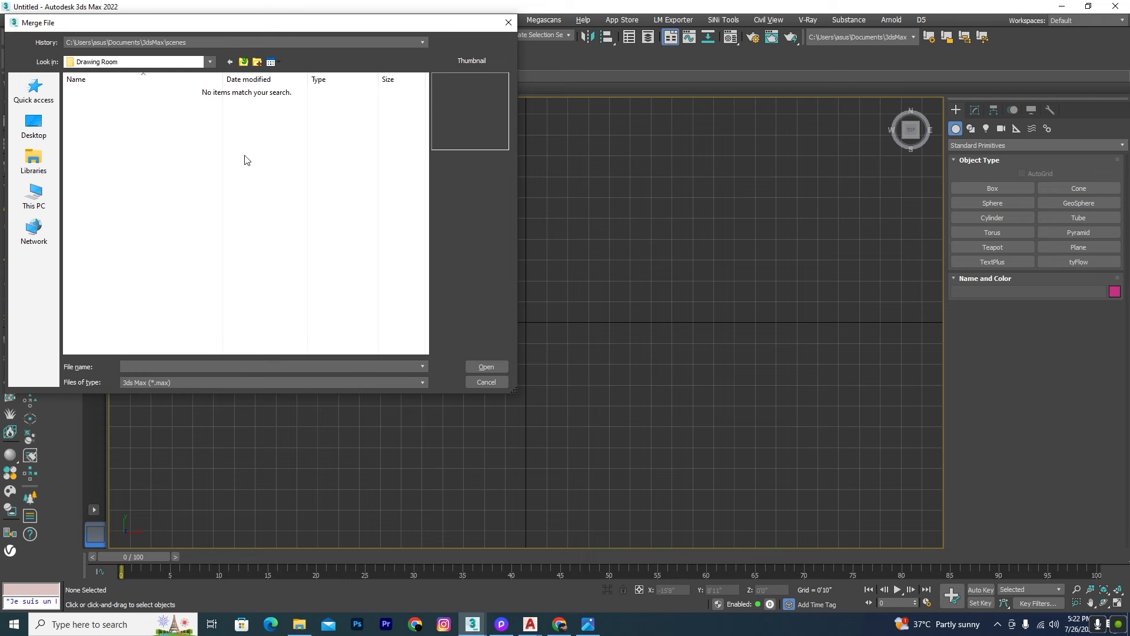
# Show all file types and import the new block DWG file with the offered import options
pyautogui.click(413, 381)
pyautogui.click(151, 409)
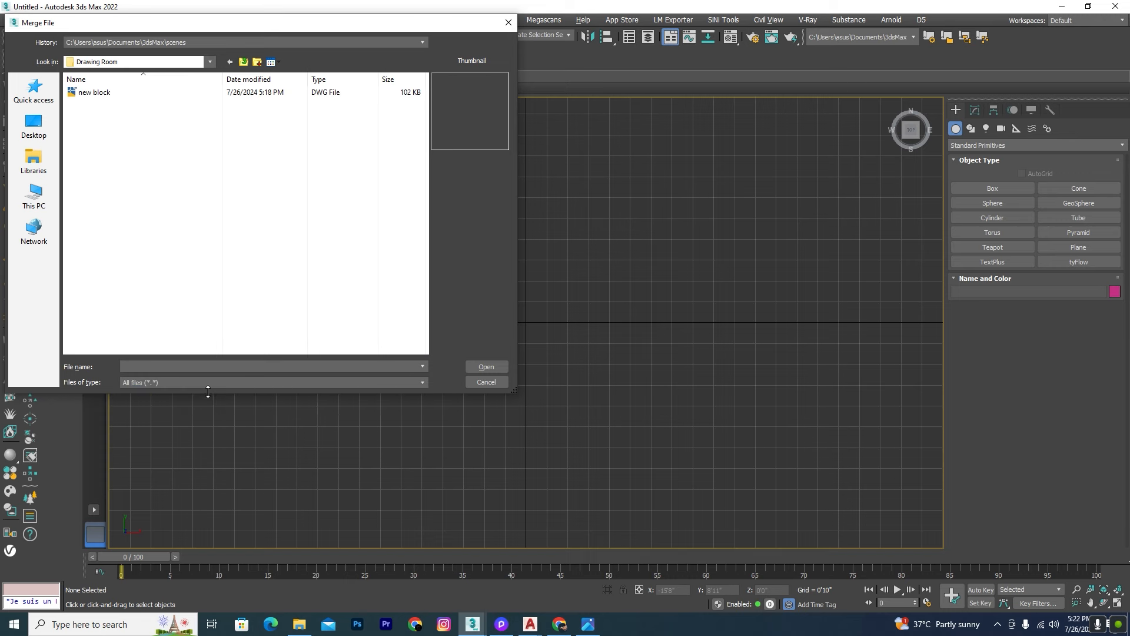
pyautogui.click(97, 92)
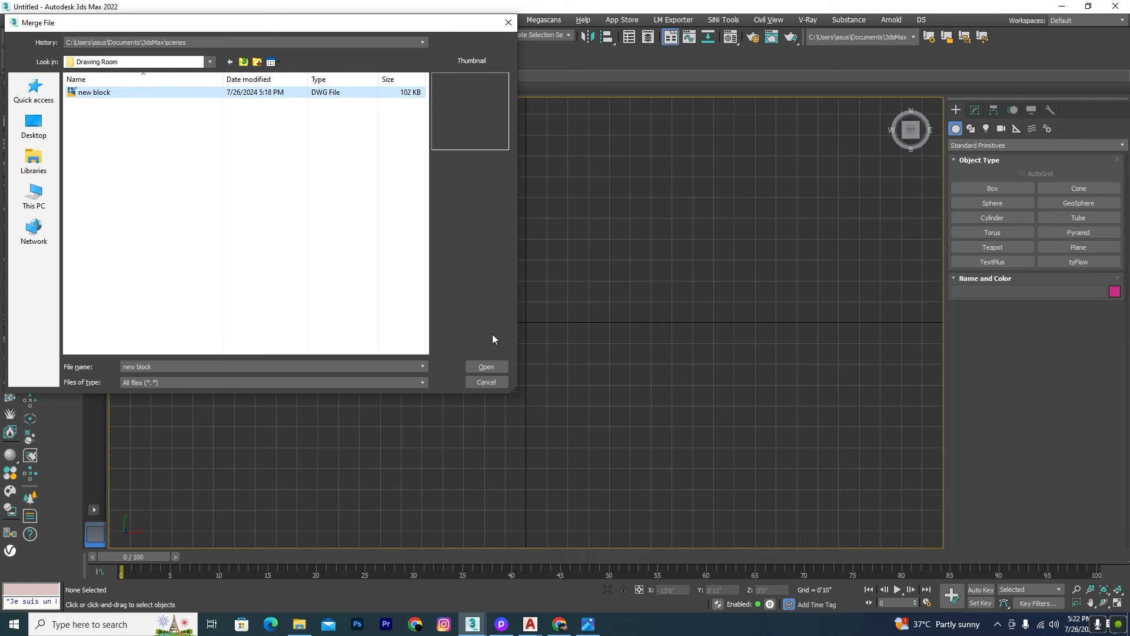
pyautogui.click(489, 368)
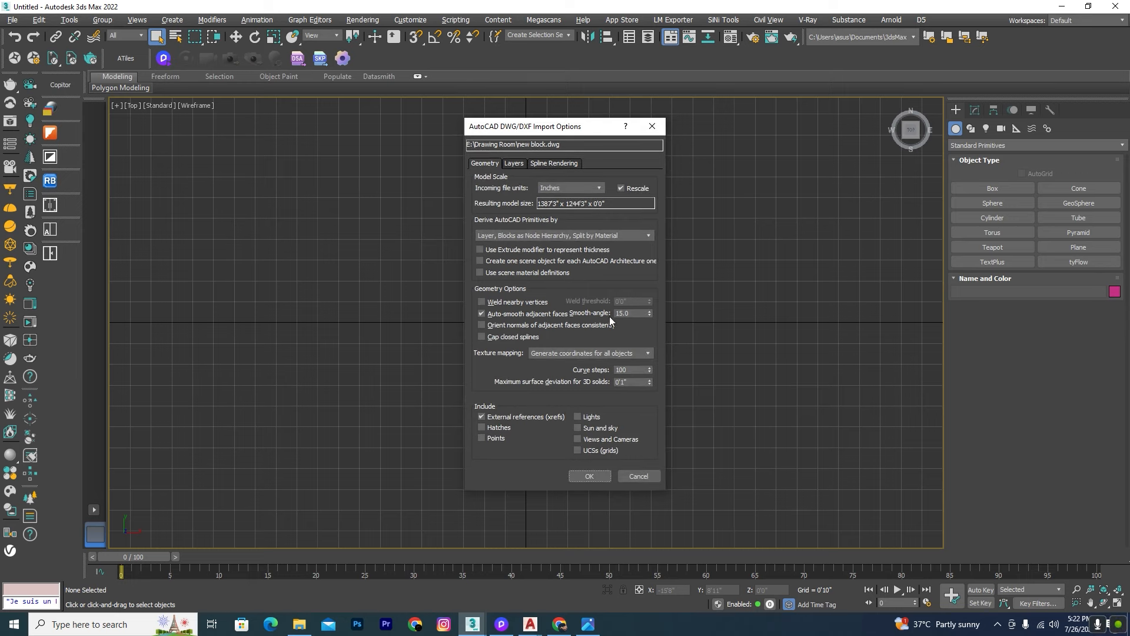
pyautogui.click(590, 476)
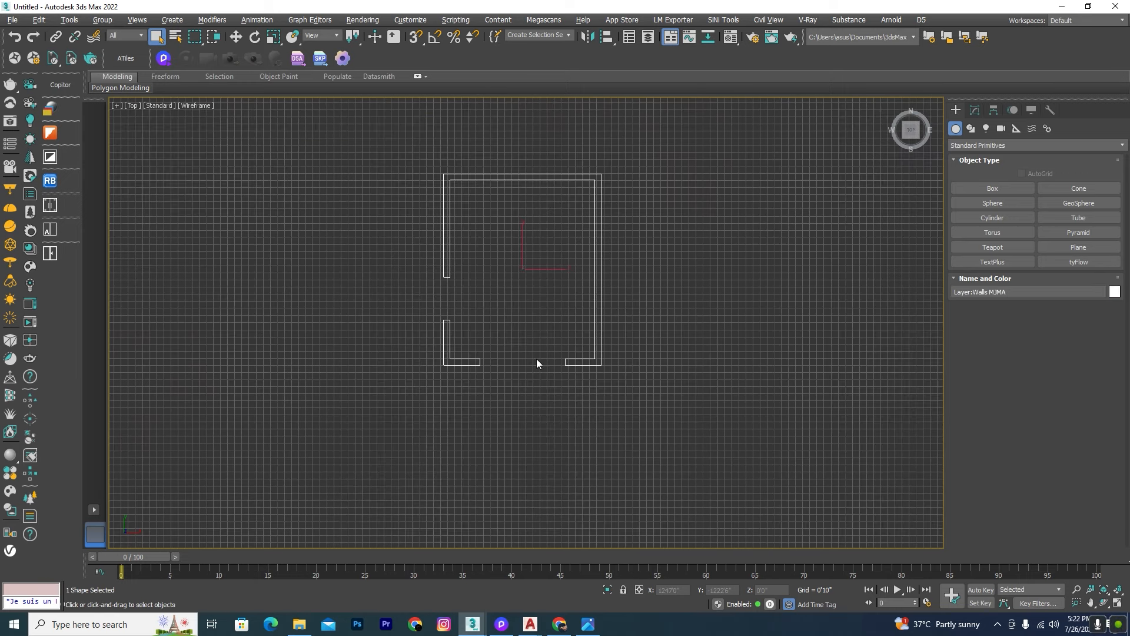
# Move the imported wall outline to the world origin by setting its X and Y positions to 0
pyautogui.press('w')
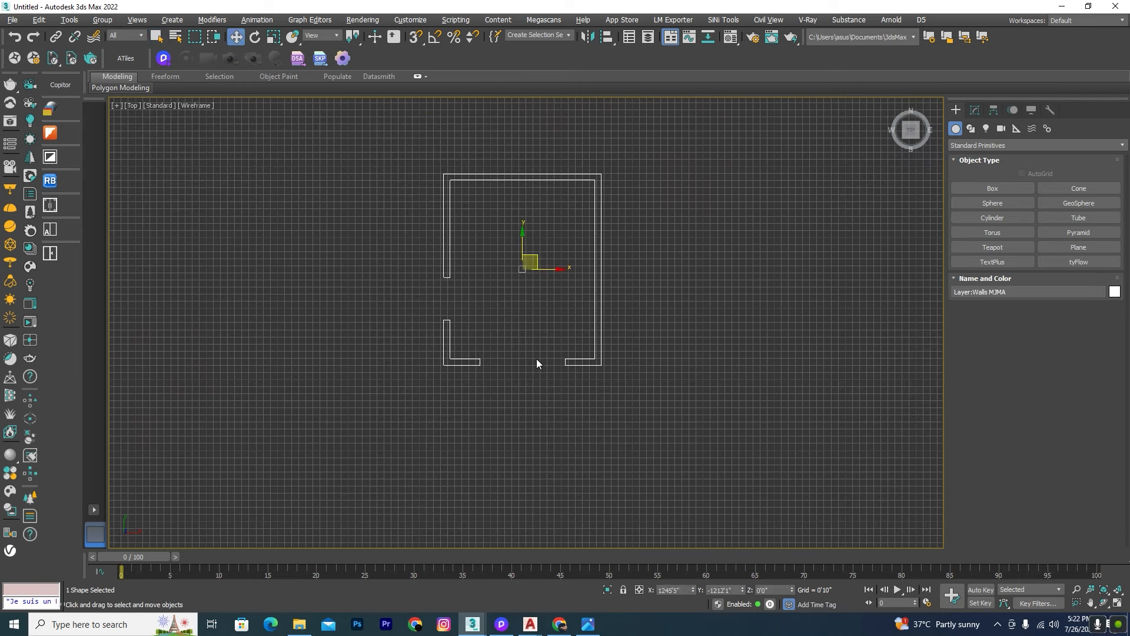
pyautogui.rightClick(693, 590)
pyautogui.rightClick(742, 590)
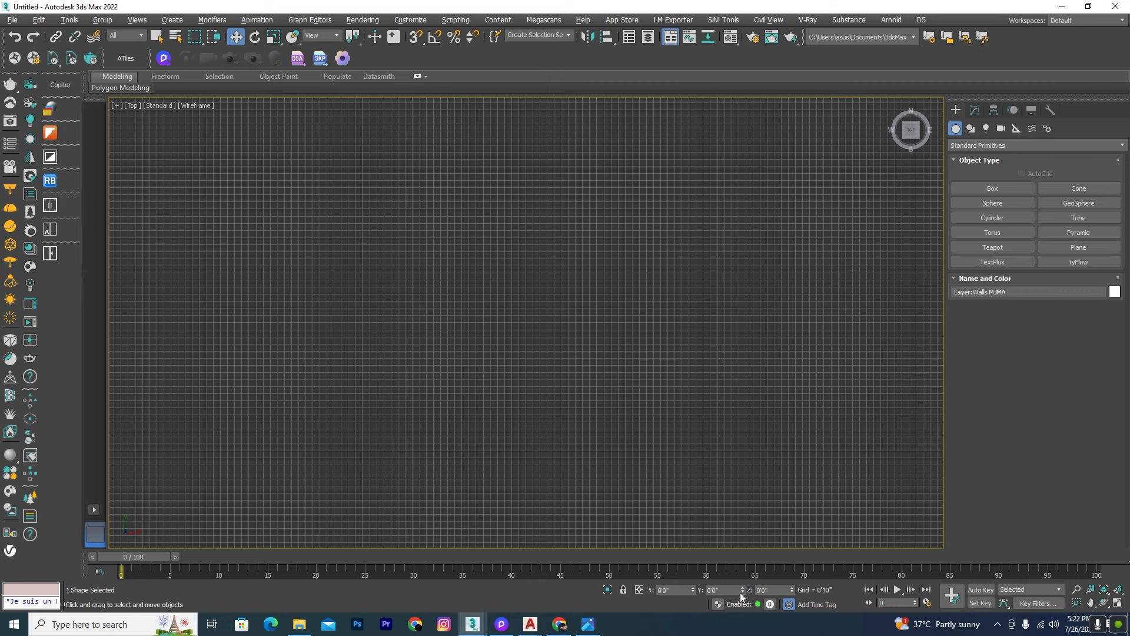
pyautogui.scroll(-3, 771, 327)
pyautogui.press('z')
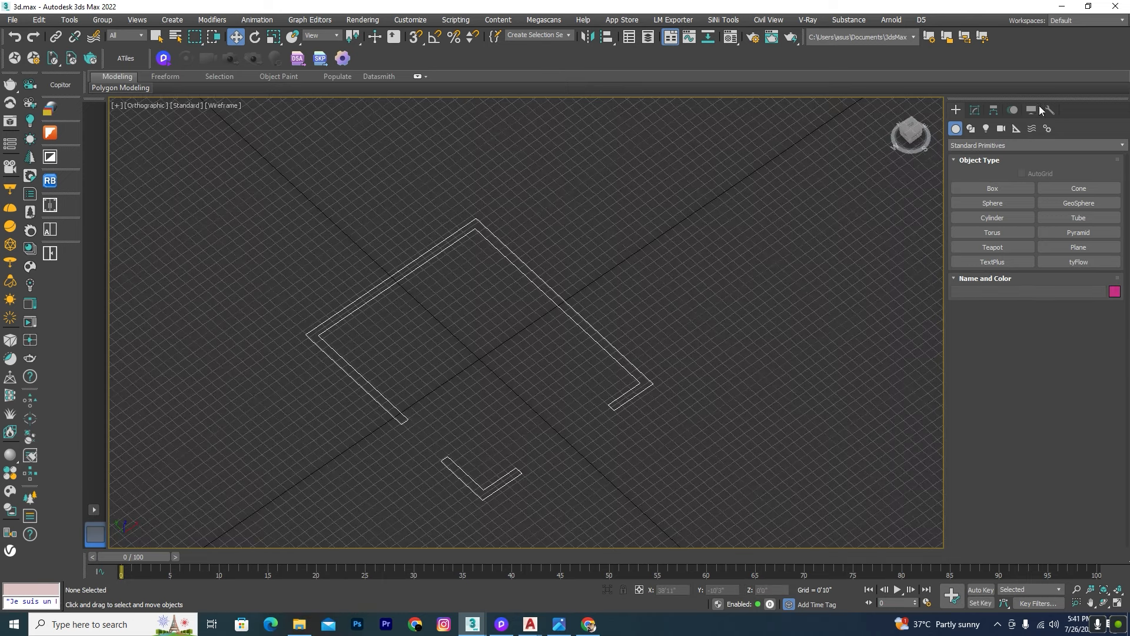
# Select the imported wall outline and apply an Extrude modifier with an amount of 11'0"
pyautogui.click(976, 110)
pyautogui.click(1120, 143)
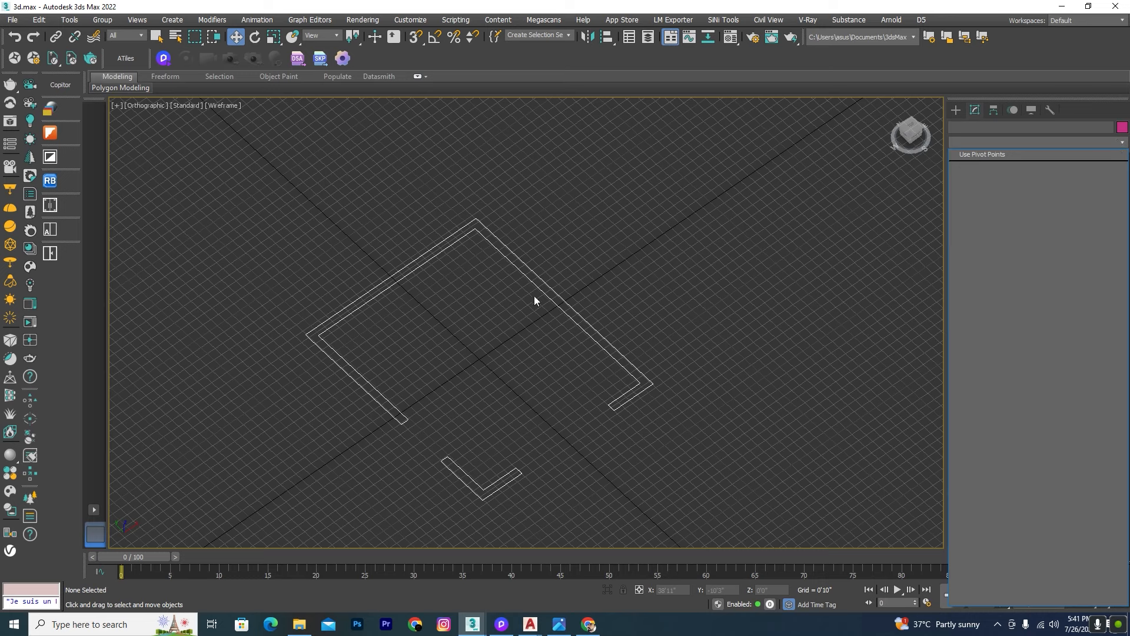
pyautogui.click(632, 298)
pyautogui.moveTo(593, 283); pyautogui.dragTo(551, 341)
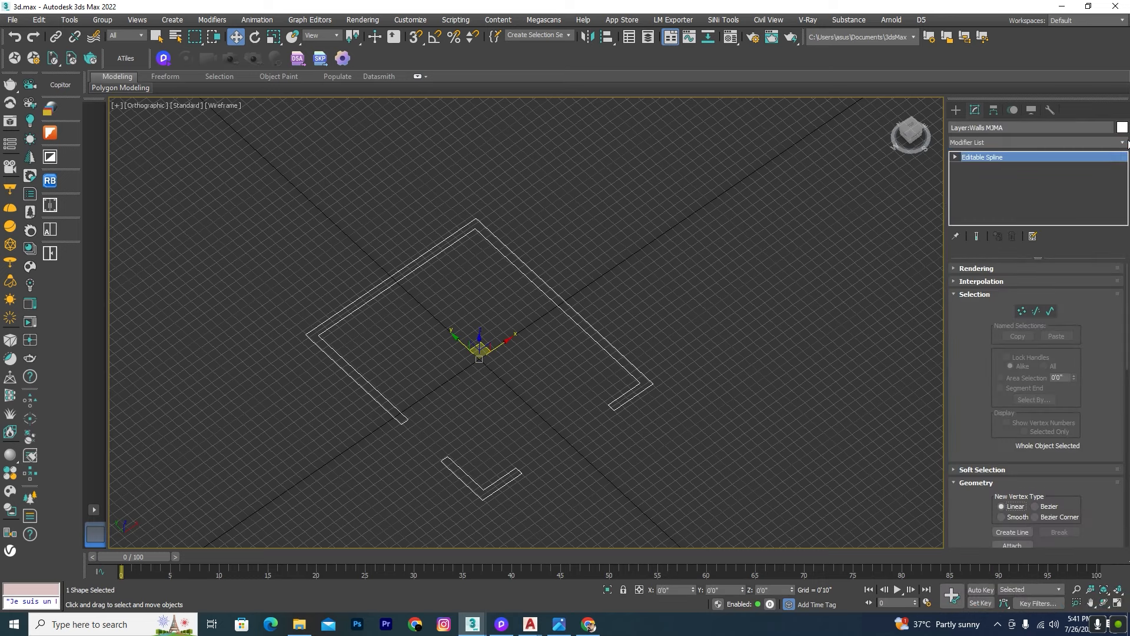
pyautogui.click(1124, 148)
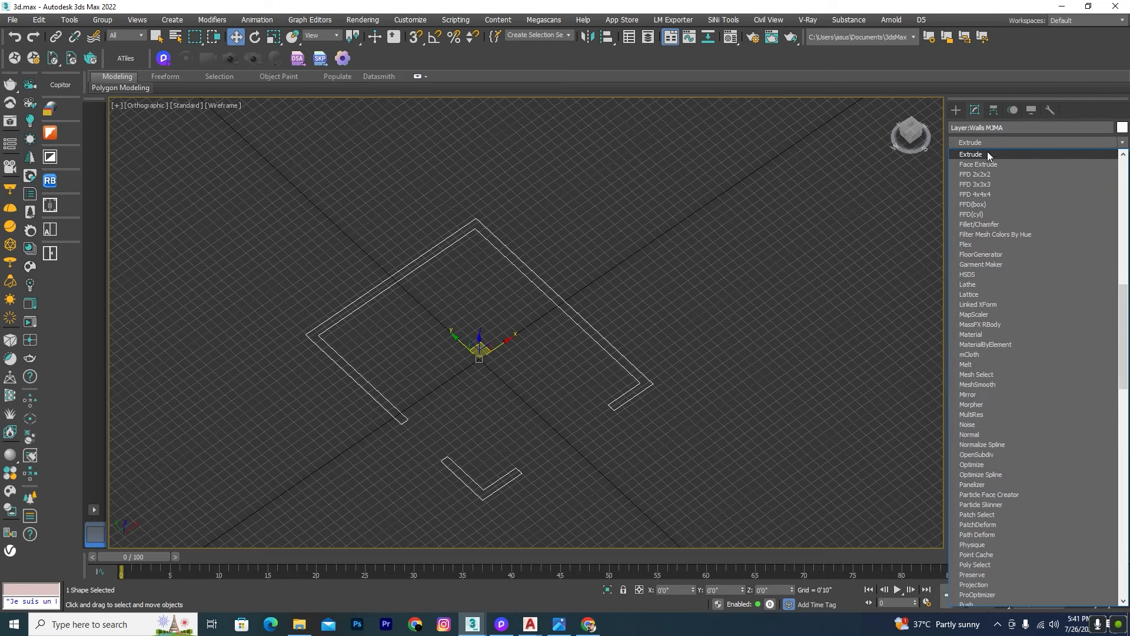
pyautogui.click(992, 155)
pyautogui.click(1037, 287)
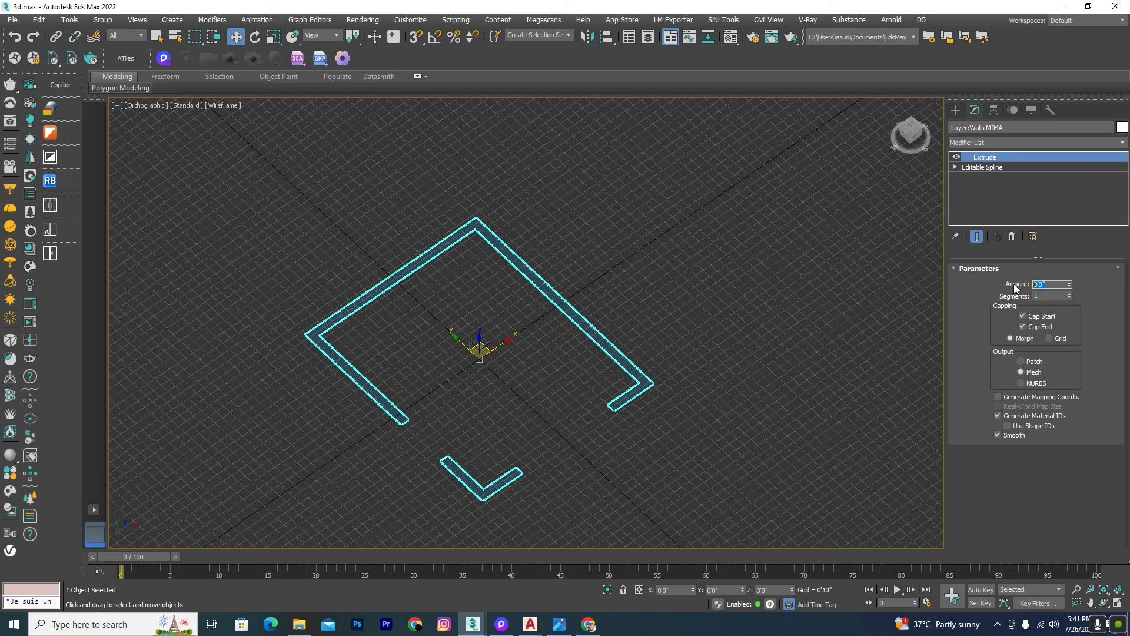
pyautogui.write('11')
pyautogui.press('Return')
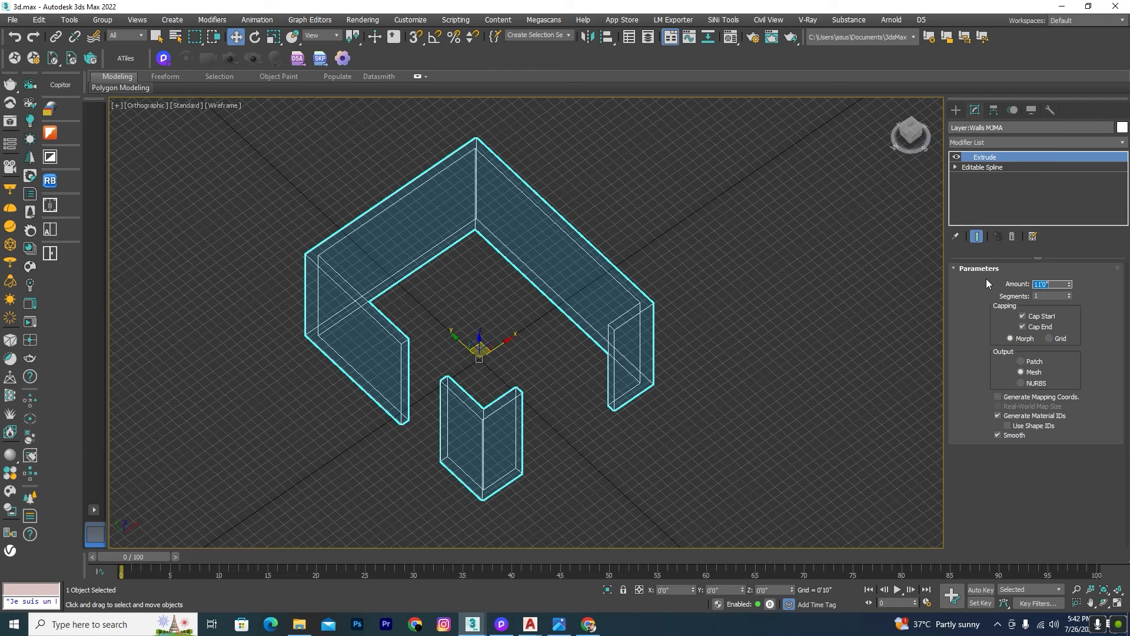
pyautogui.click(816, 366)
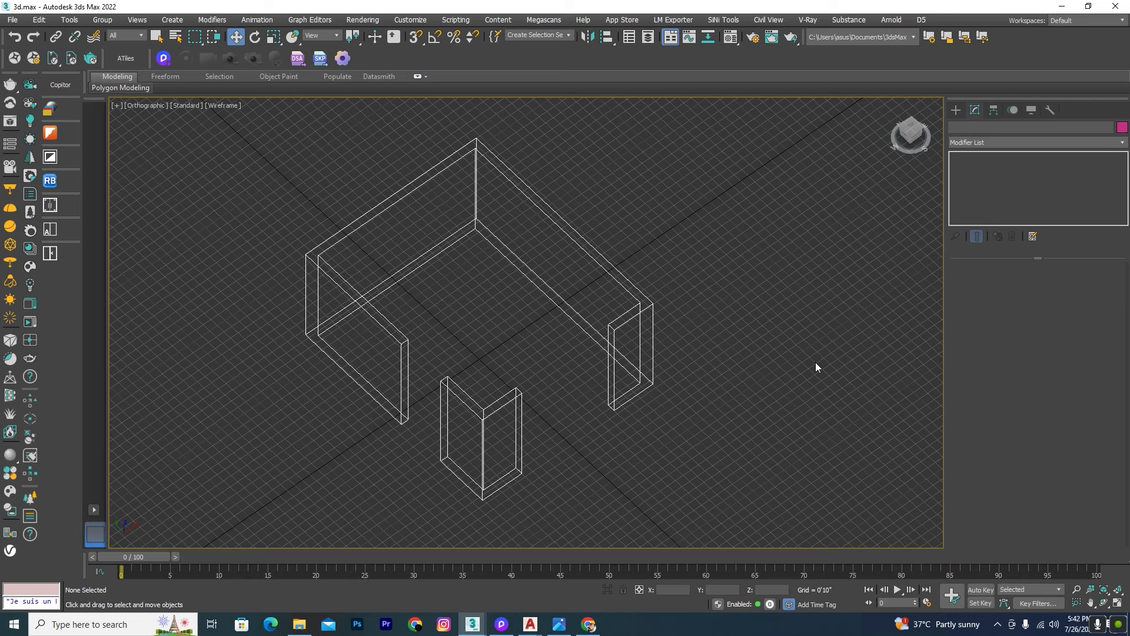
# Display the extruded walls shaded, select them, and review the utilities button set configuration, accepting it as is
pyautogui.press('F3')
pyautogui.click(629, 314)
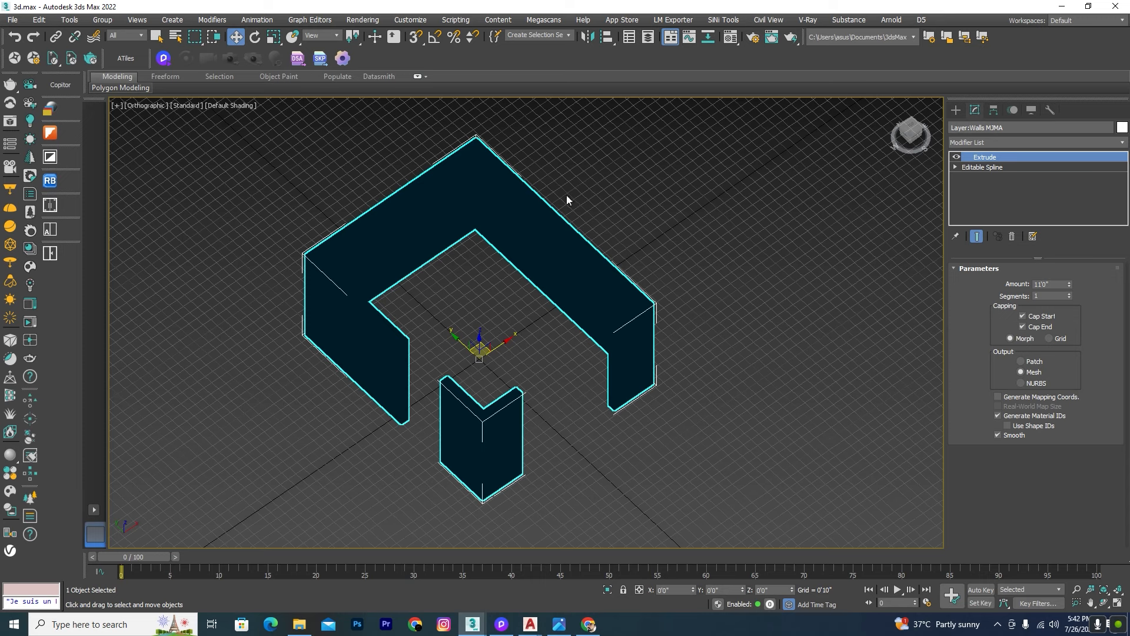
pyautogui.click(1050, 109)
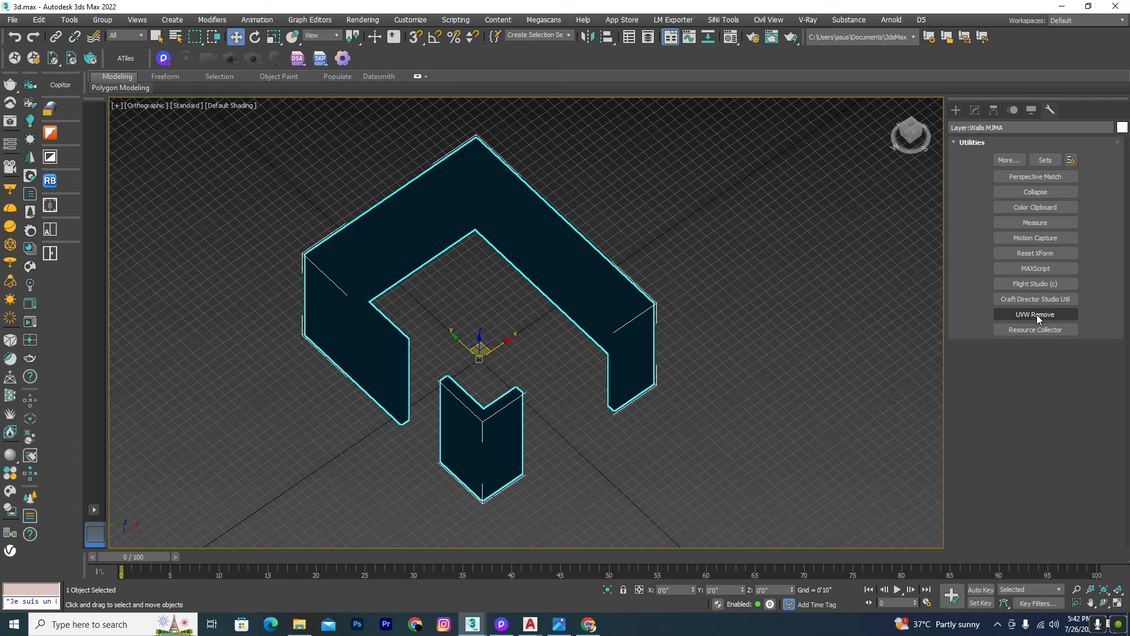
pyautogui.click(1071, 159)
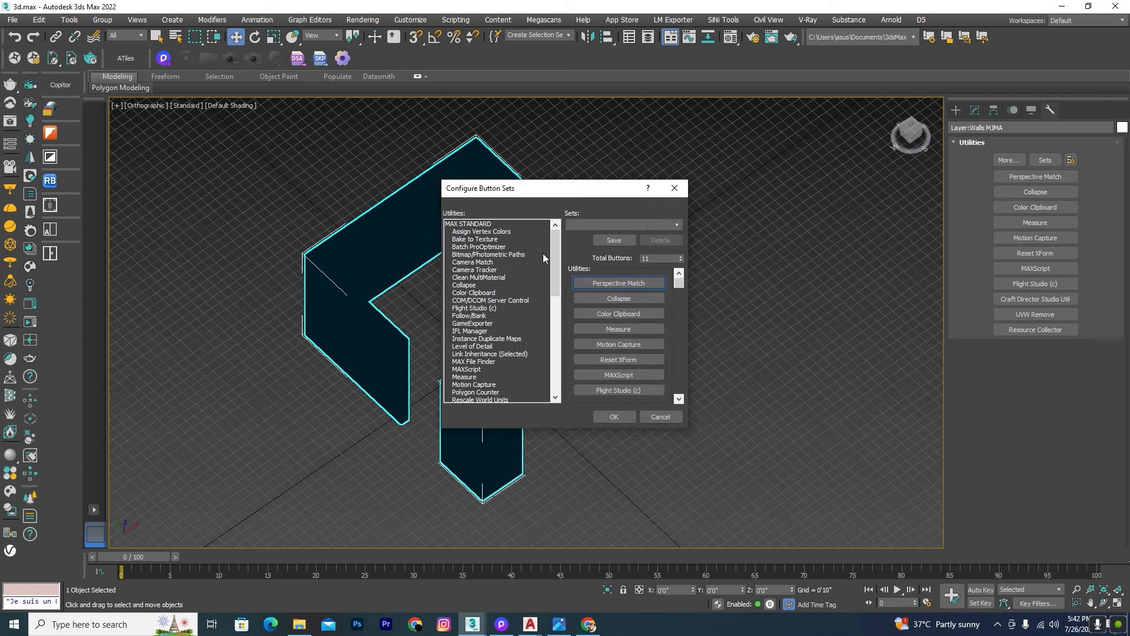
pyautogui.moveTo(553, 256); pyautogui.dragTo(546, 325)
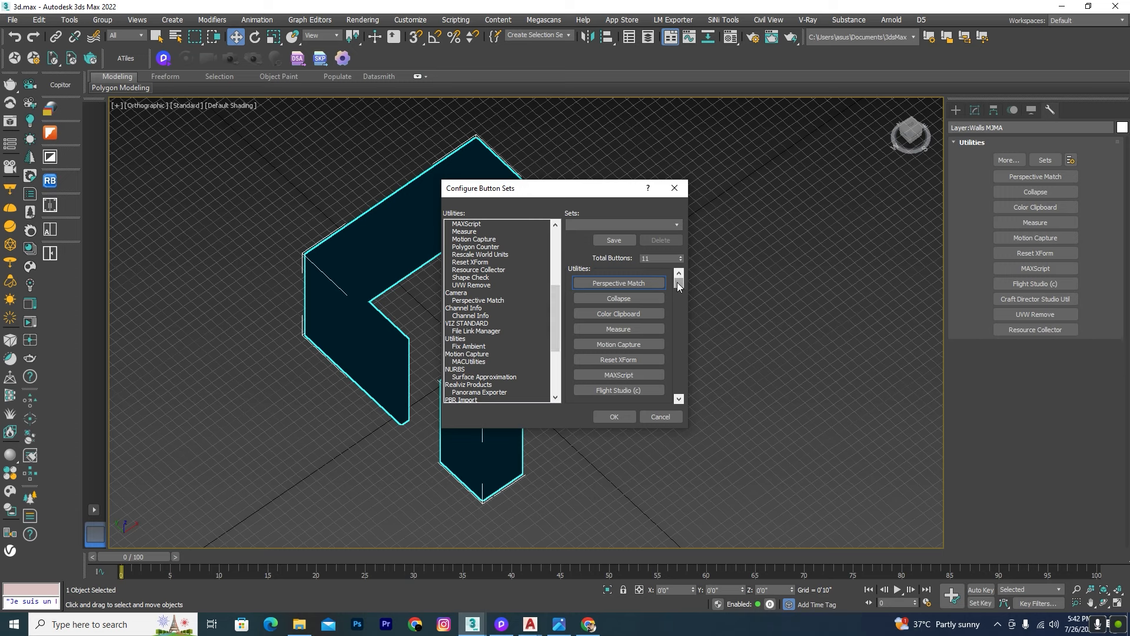
pyautogui.moveTo(679, 282); pyautogui.dragTo(664, 350)
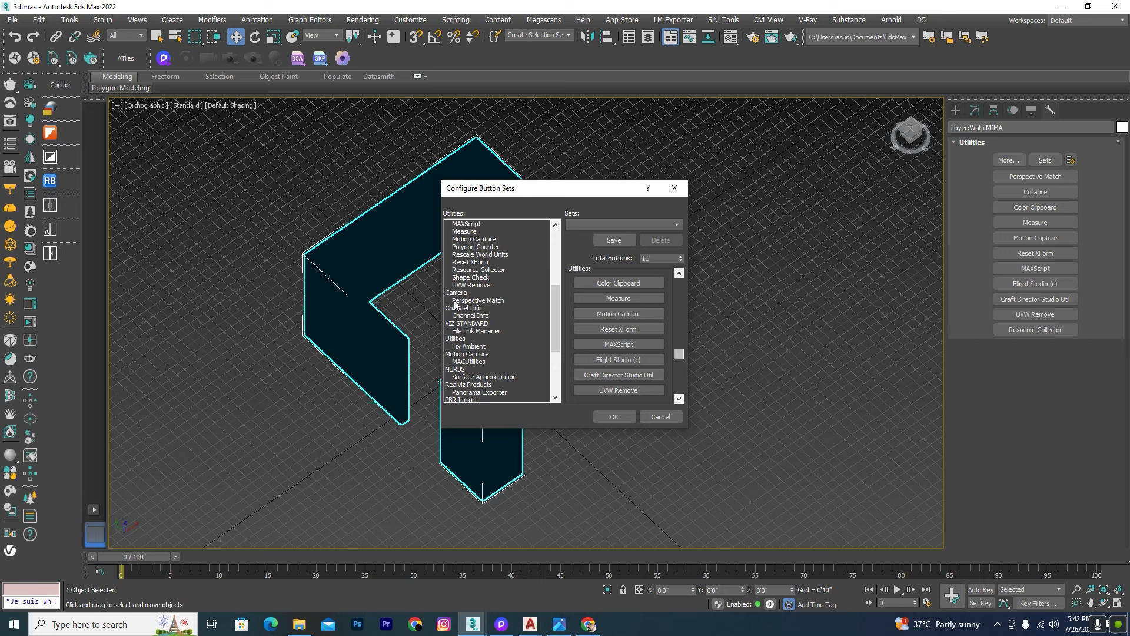
pyautogui.click(618, 417)
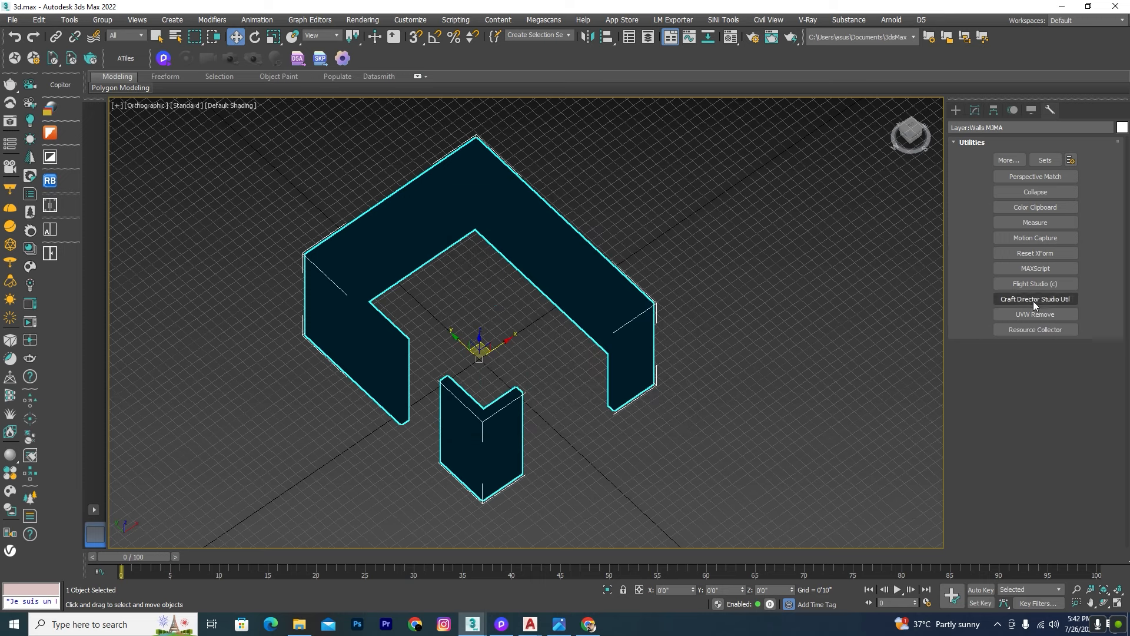
# Remove the material from the selected walls with the UVW Remove utility
pyautogui.click(1030, 314)
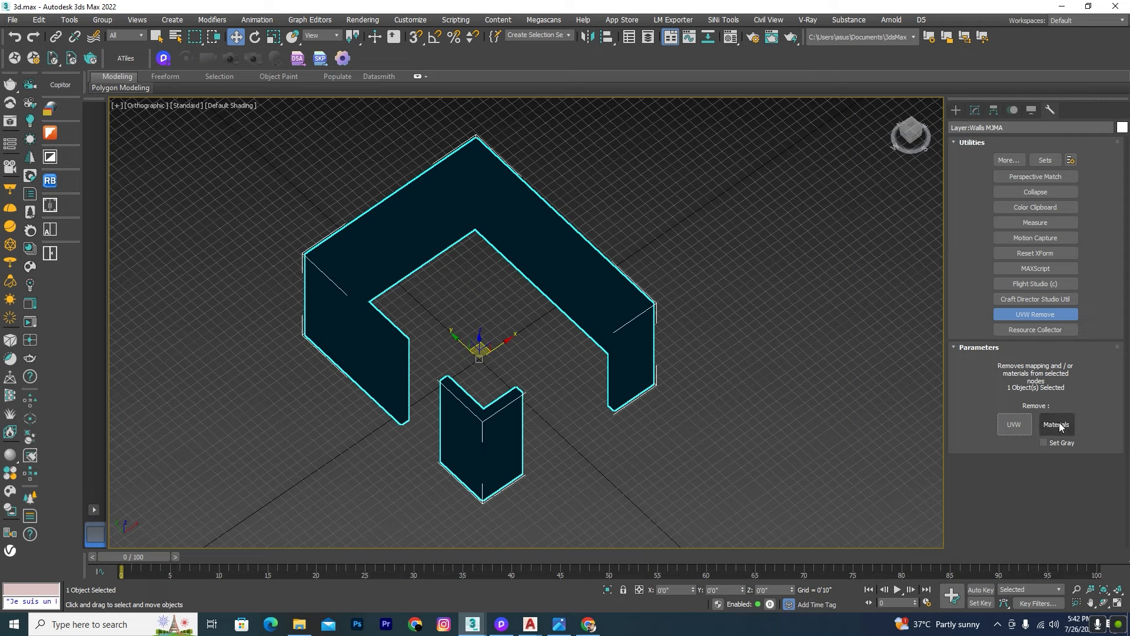
pyautogui.click(1058, 425)
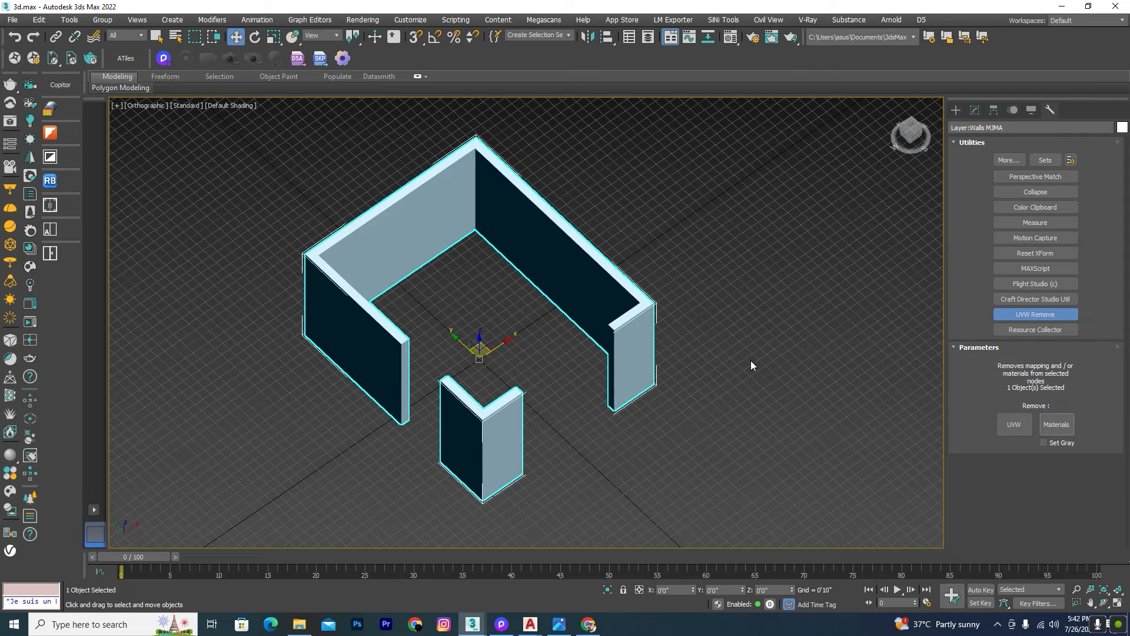
pyautogui.click(766, 344)
pyautogui.scroll(-2, 516, 253)
pyautogui.moveTo(630, 365)
pyautogui.keyDown('alt'); pyautogui.mouseDown(button='middle')
pyautogui.moveTo(554, 338)
pyautogui.moveTo(634, 346)
pyautogui.mouseUp(button='middle'); pyautogui.keyUp('alt')
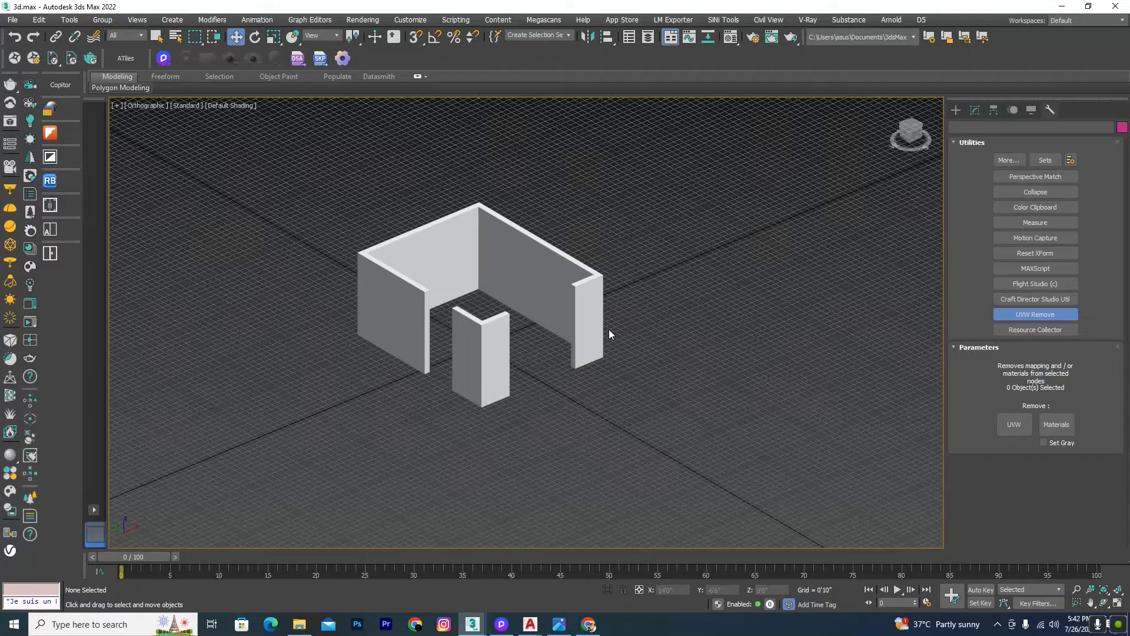
# Turn on vertex snapping and draw a flat box 10'0" by 0'9" at floor level across the wide window opening
pyautogui.click(581, 333)
pyautogui.keyDown('alt'); pyautogui.moveTo(571, 370); pyautogui.dragTo(578, 393, button='middle'); pyautogui.keyUp('alt')
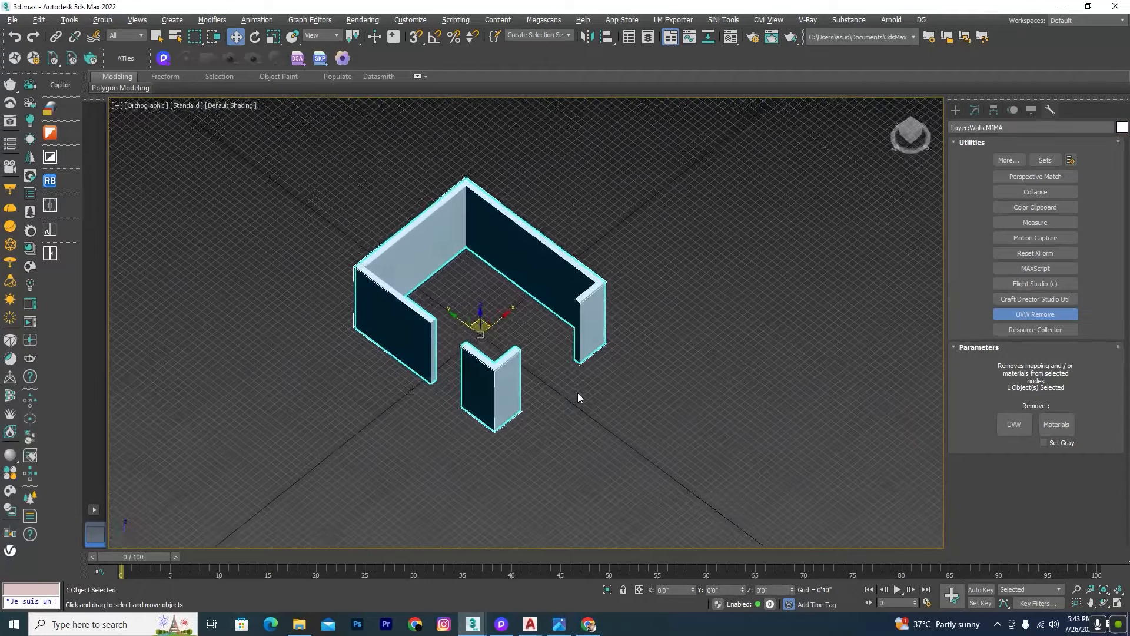
pyautogui.scroll(2, 578, 394)
pyautogui.click(956, 110)
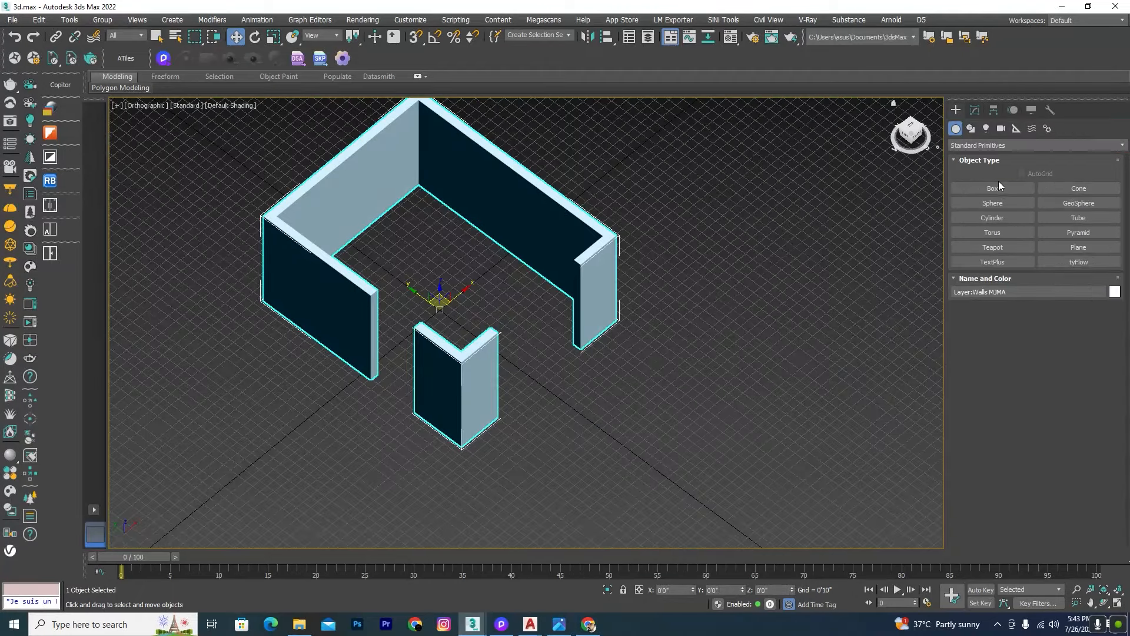
pyautogui.click(992, 188)
pyautogui.scroll(2, 572, 357)
pyautogui.scroll(2, 571, 358)
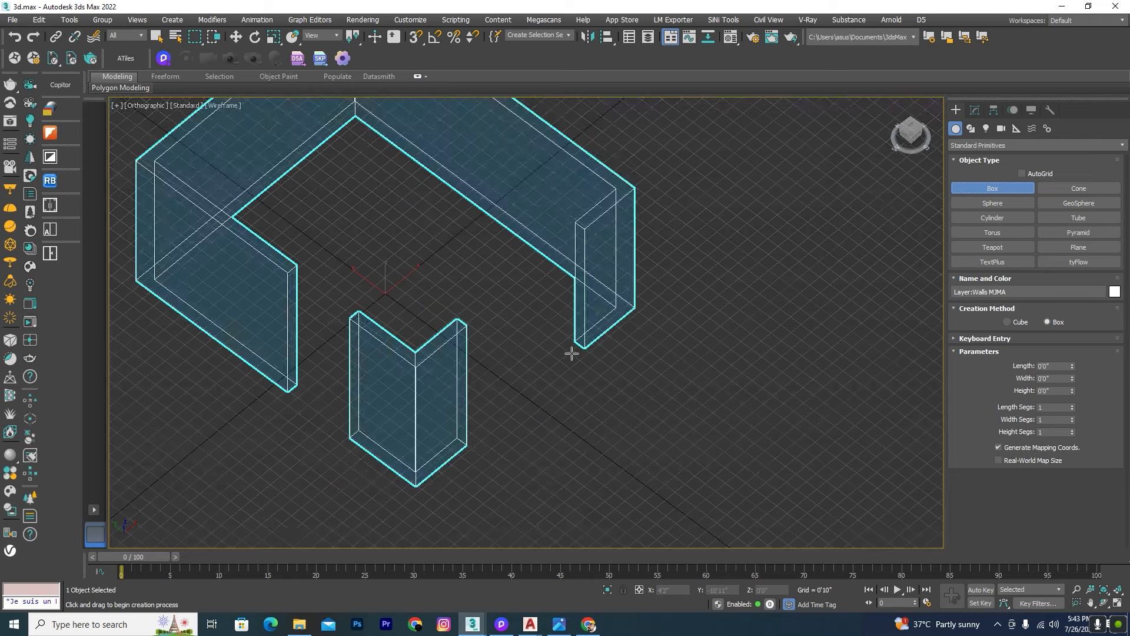
pyautogui.scroll(2, 571, 348)
pyautogui.press('s')
pyautogui.press('F3')
pyautogui.moveTo(581, 340); pyautogui.dragTo(422, 482)
pyautogui.click(535, 449)
# Set the window sill box's height to 1'0" and return to the shaded display
pyautogui.click(975, 111)
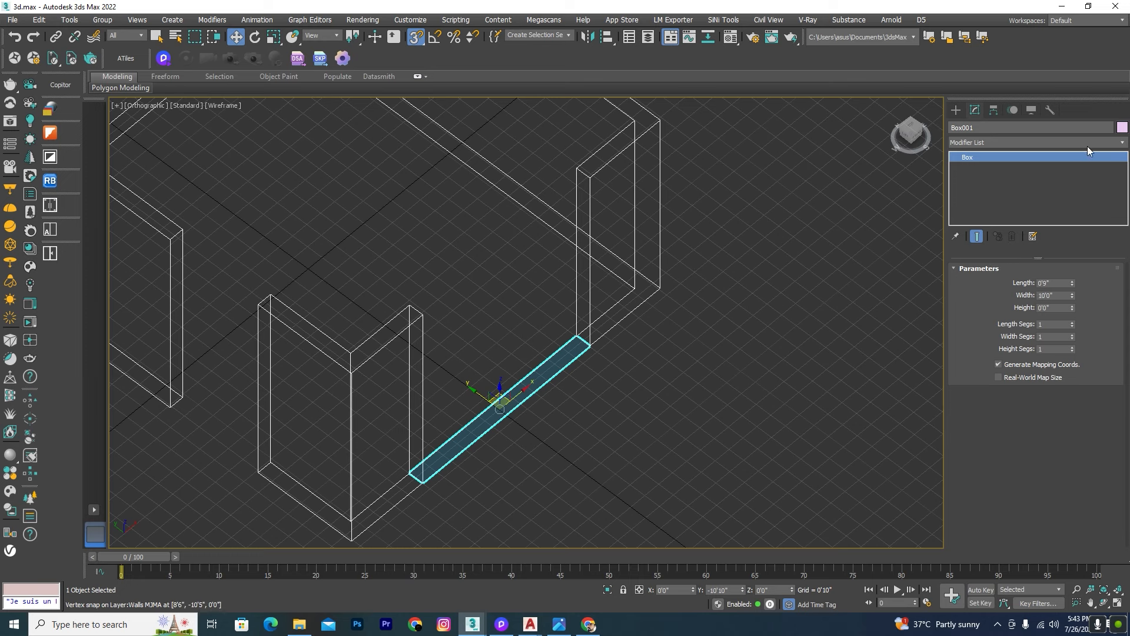
pyautogui.doubleClick(1057, 307)
pyautogui.write('1')
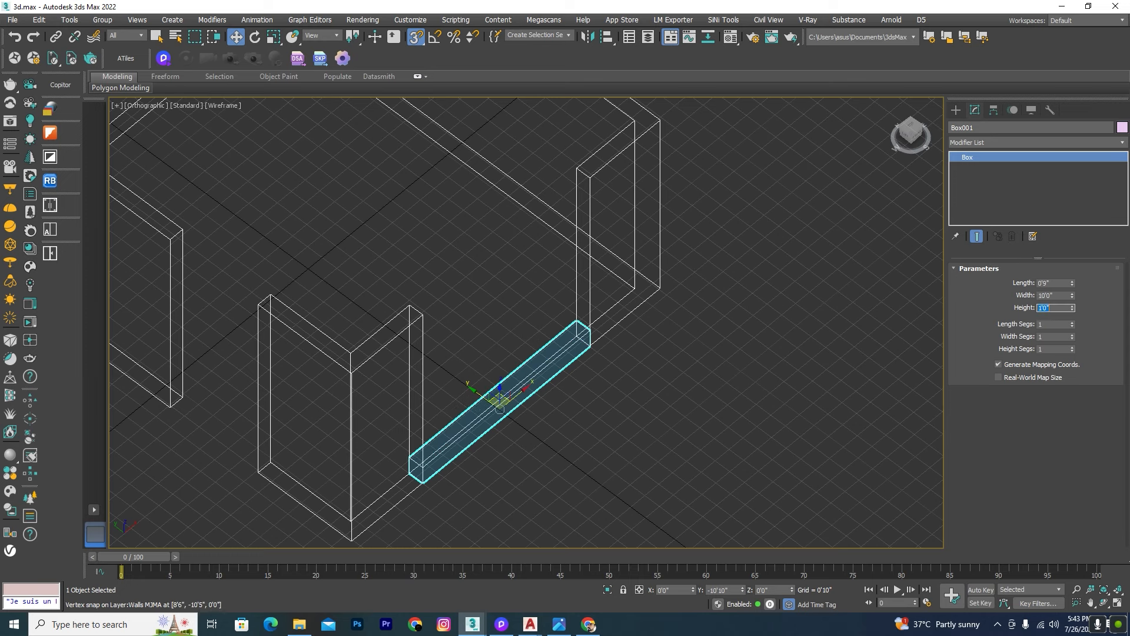
pyautogui.press('Return')
pyautogui.click(650, 466)
pyautogui.press('F3')
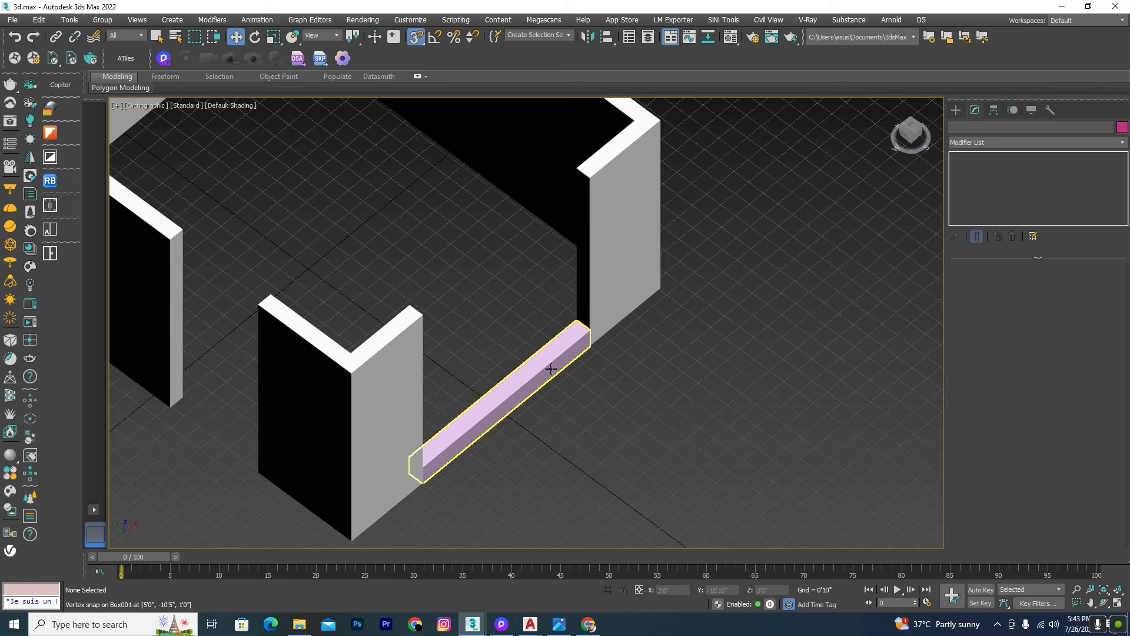
# In the front wireframe view, make one independent copy of the sill box, raised to about 6'9"
pyautogui.click(552, 369)
pyautogui.press('f')
pyautogui.press('z')
pyautogui.press('F3')
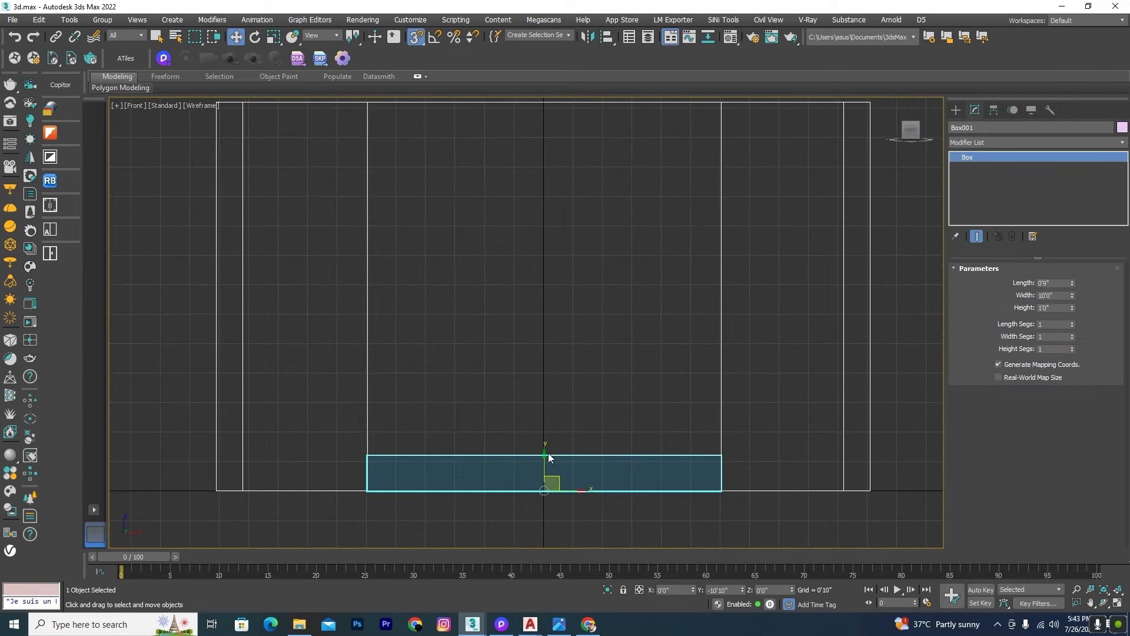
pyautogui.keyDown('shift'); pyautogui.moveTo(559, 411); pyautogui.dragTo(577, 255); pyautogui.keyUp('shift')
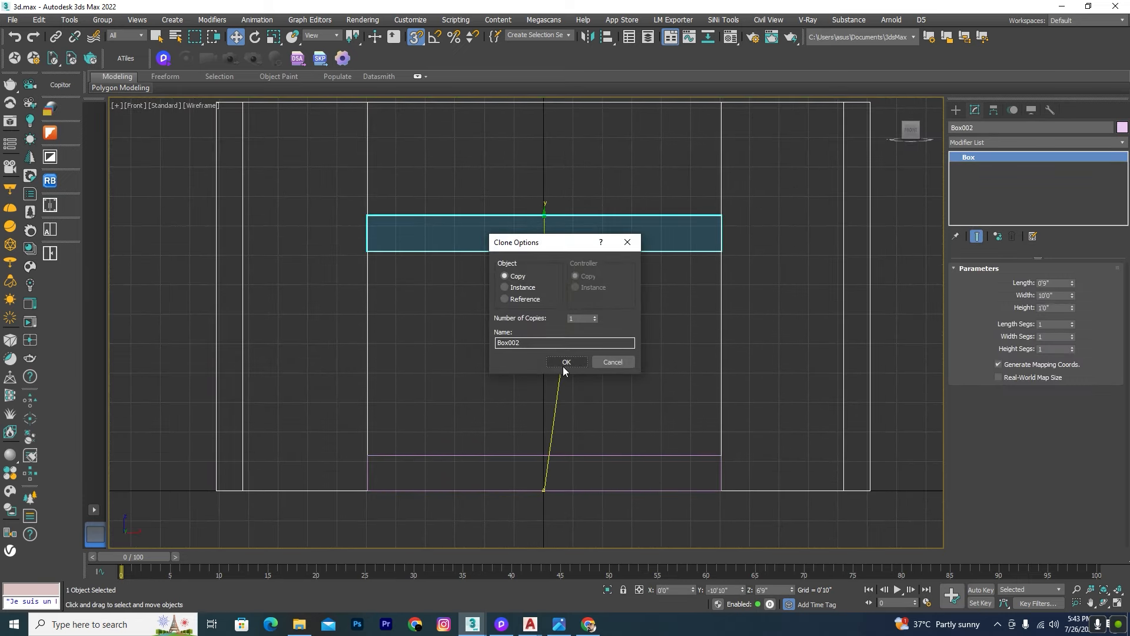
pyautogui.click(563, 362)
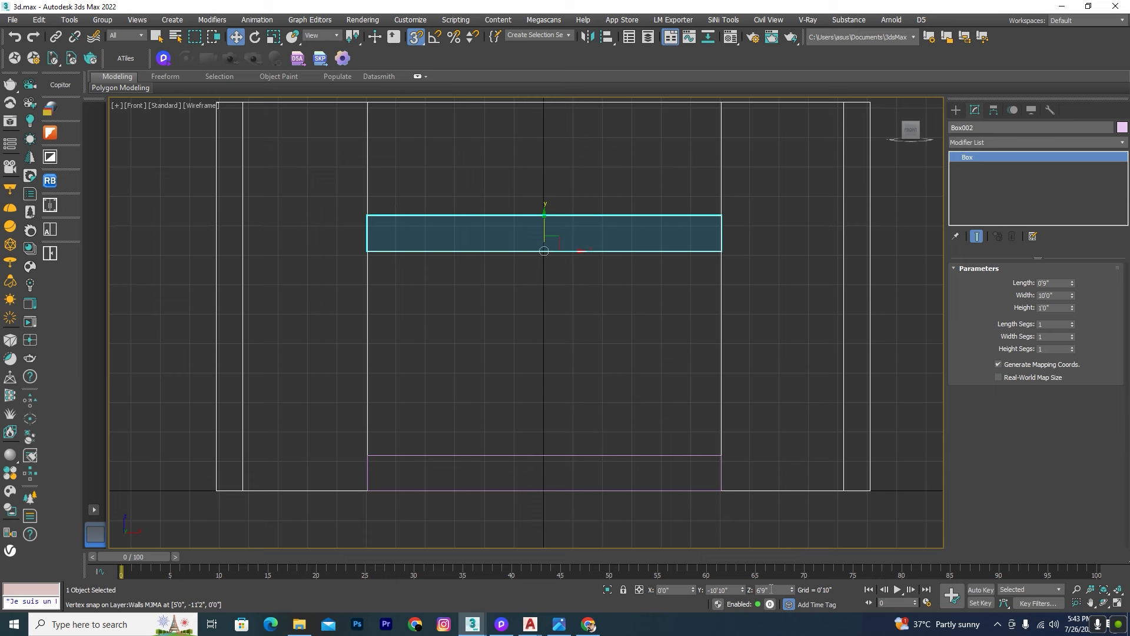
# Set the copied box's Z position to 8'0" and its height to 3'0" to form the lintel above the window
pyautogui.doubleClick(768, 589)
pyautogui.write('8')
pyautogui.press('Return')
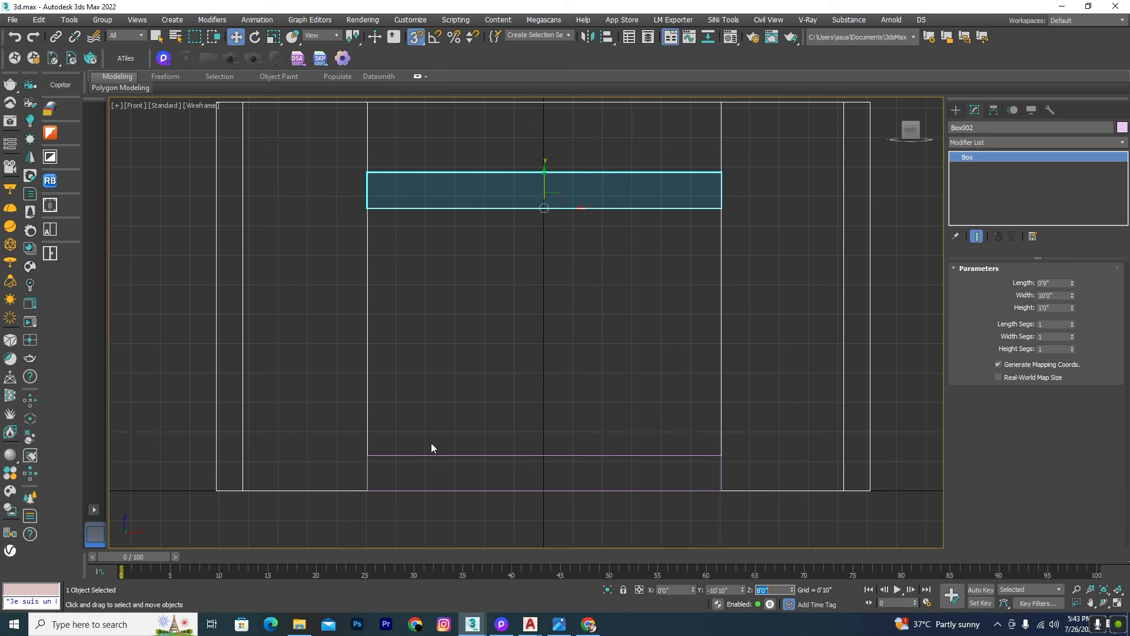
pyautogui.click(1054, 308)
pyautogui.press('Return')
pyautogui.scroll(-4, 629, 280)
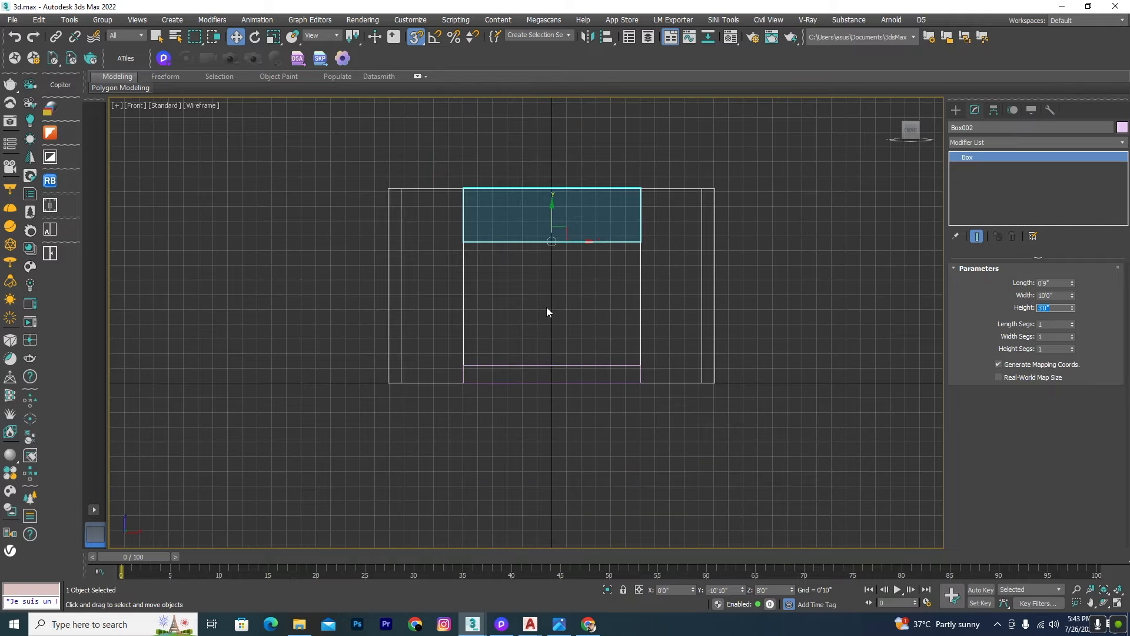
# Show the model shaded from an angle with nothing selected, and hide the viewport grid
pyautogui.keyDown('alt'); pyautogui.moveTo(547, 308); pyautogui.dragTo(631, 361, button='middle'); pyautogui.keyUp('alt')
pyautogui.press('F3')
pyautogui.click(627, 361)
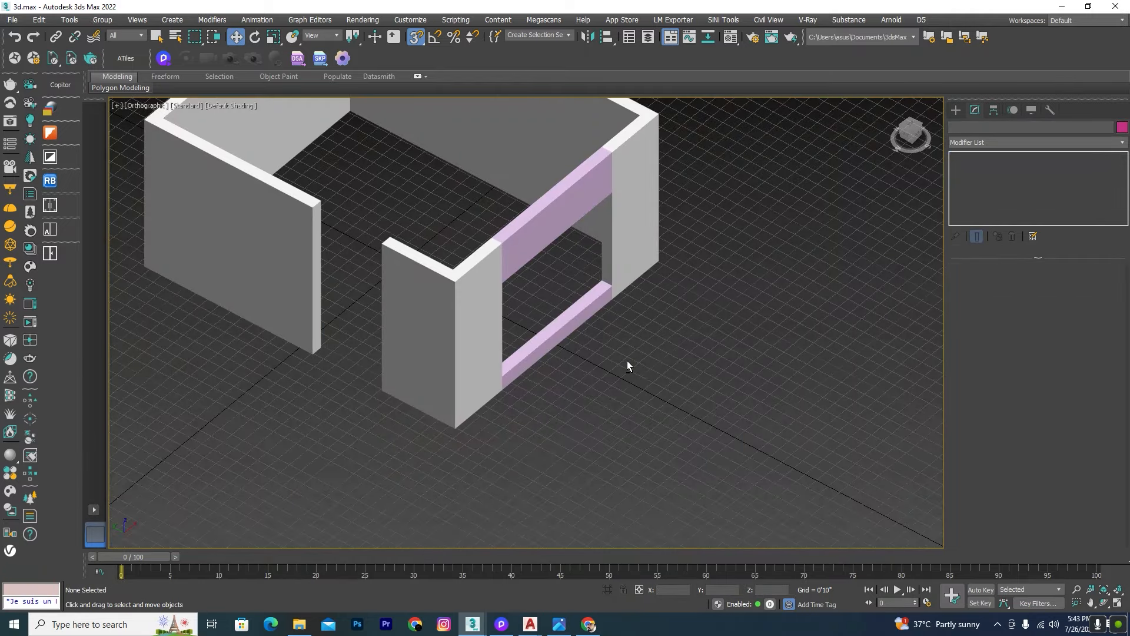
pyautogui.press('g')
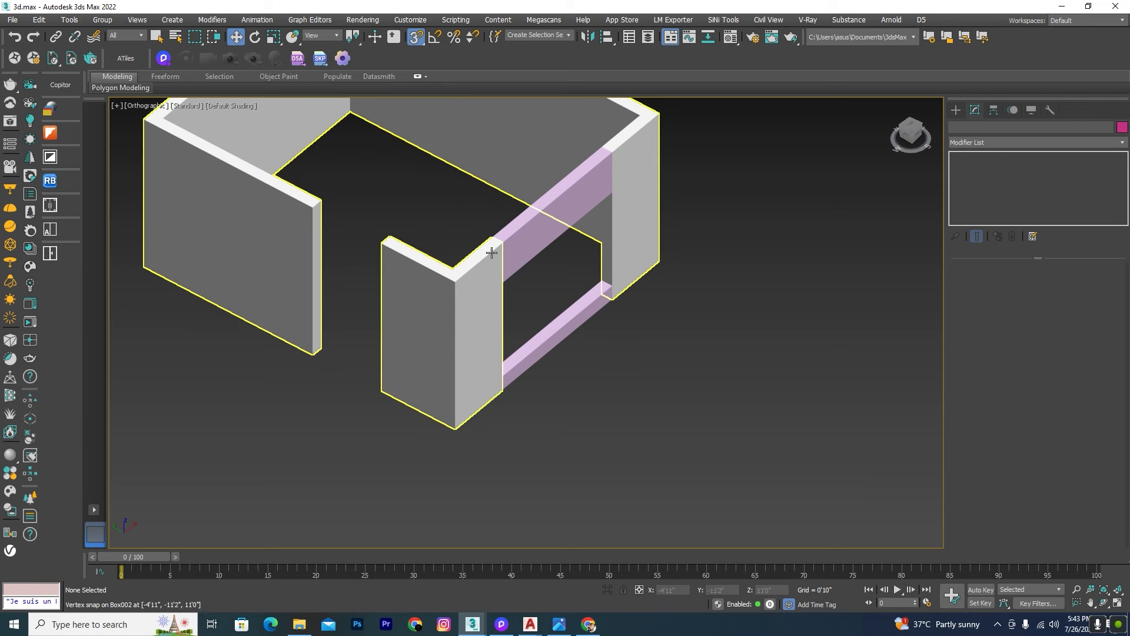
# Draw a flat box 5'0" by 0'9" at floor level across the door opening, snapped to the wall corners
pyautogui.click(424, 361)
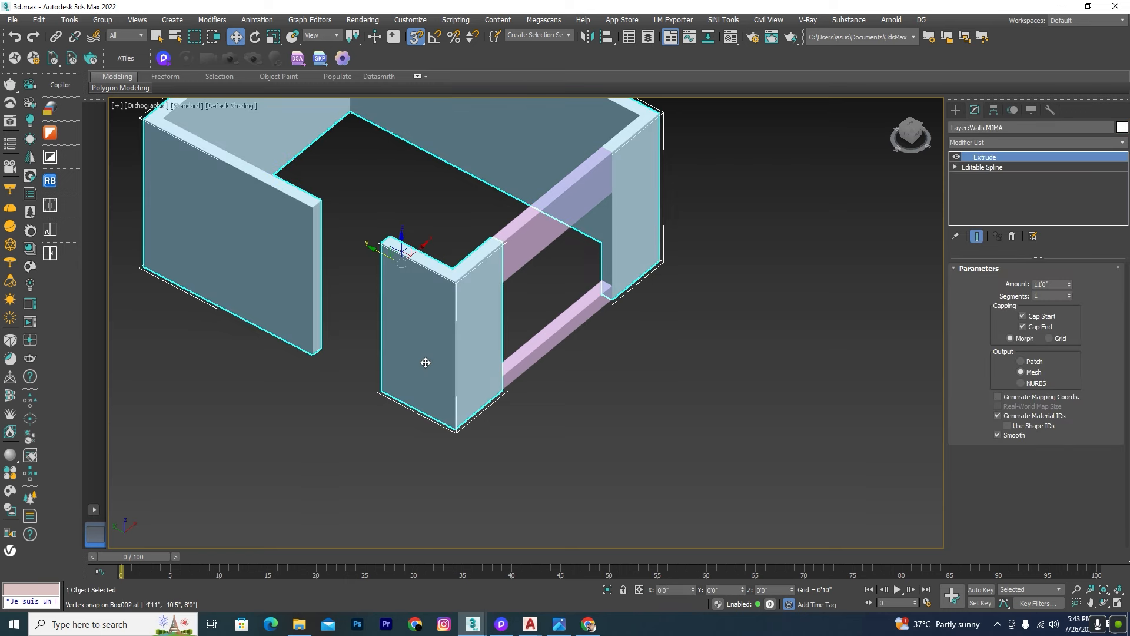
pyautogui.click(956, 111)
pyautogui.click(1001, 190)
pyautogui.scroll(2, 338, 408)
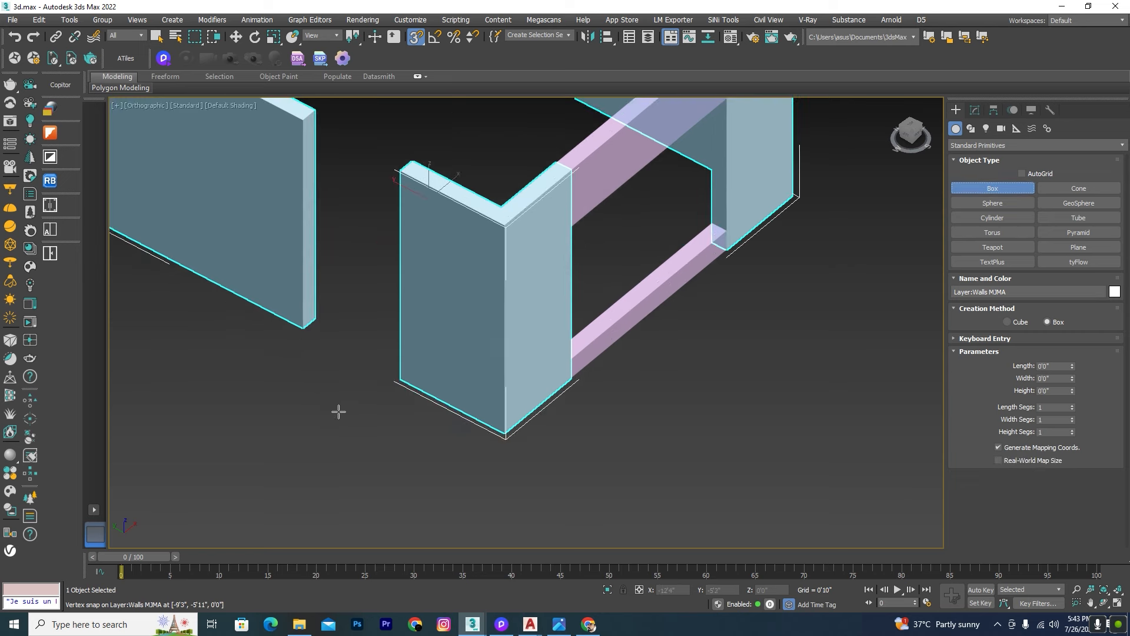
pyautogui.press('F3')
pyautogui.scroll(5, 312, 308)
pyautogui.moveTo(307, 301)
pyautogui.mouseDown()
pyautogui.moveTo(377, 366)
pyautogui.moveTo(431, 387)
pyautogui.mouseUp()
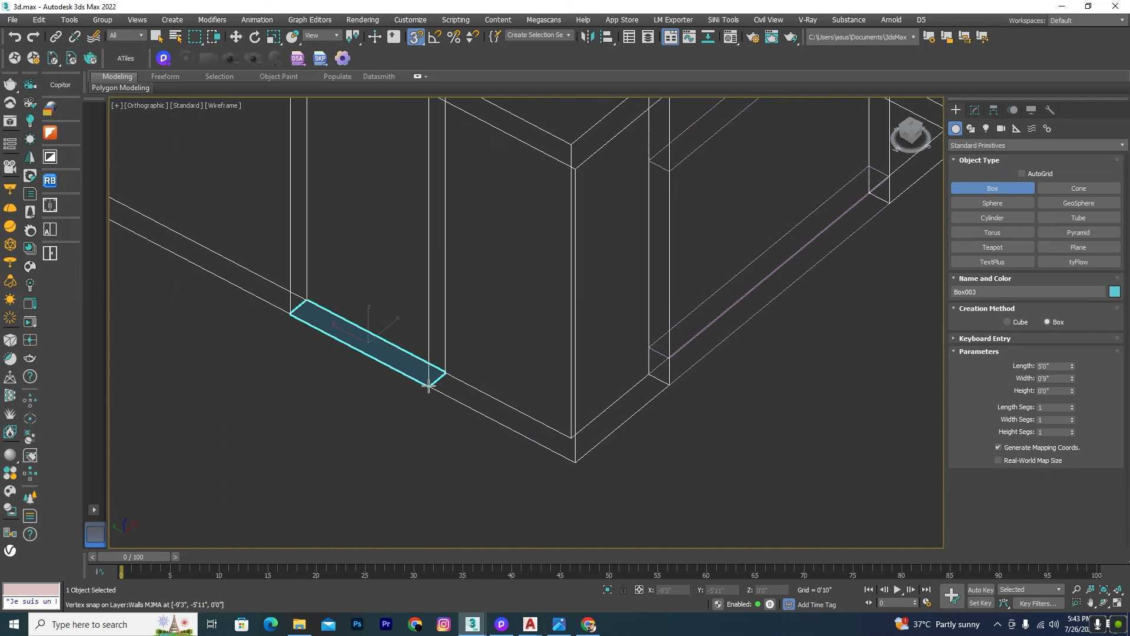
pyautogui.click(431, 386)
# Raise the door opening's flat box to a Z position of 8'0"
pyautogui.press('w')
pyautogui.doubleClick(772, 590)
pyautogui.write('8')
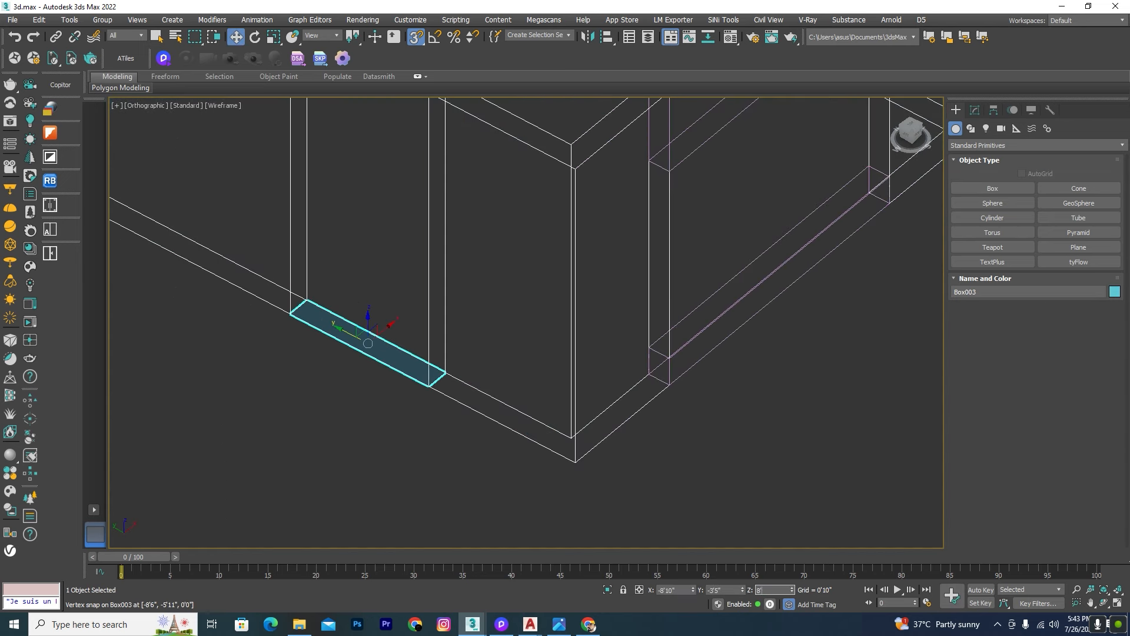
pyautogui.press('Return')
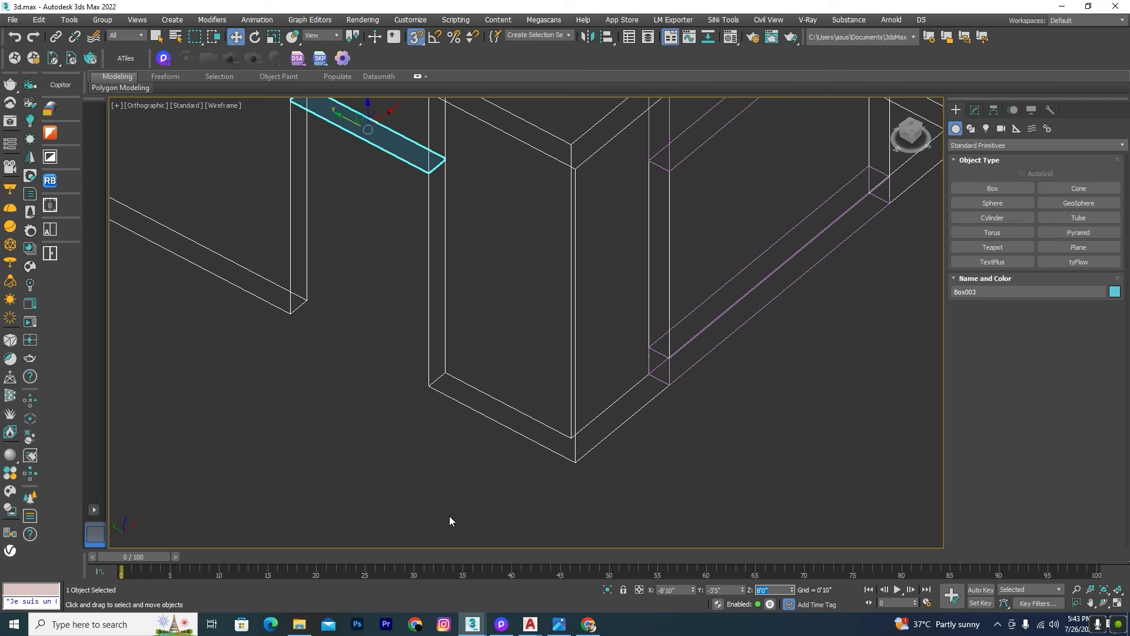
# Set the raised door box's height to 3'0" to complete the lintel, and display the model shaded
pyautogui.scroll(-5, 465, 462)
pyautogui.click(975, 110)
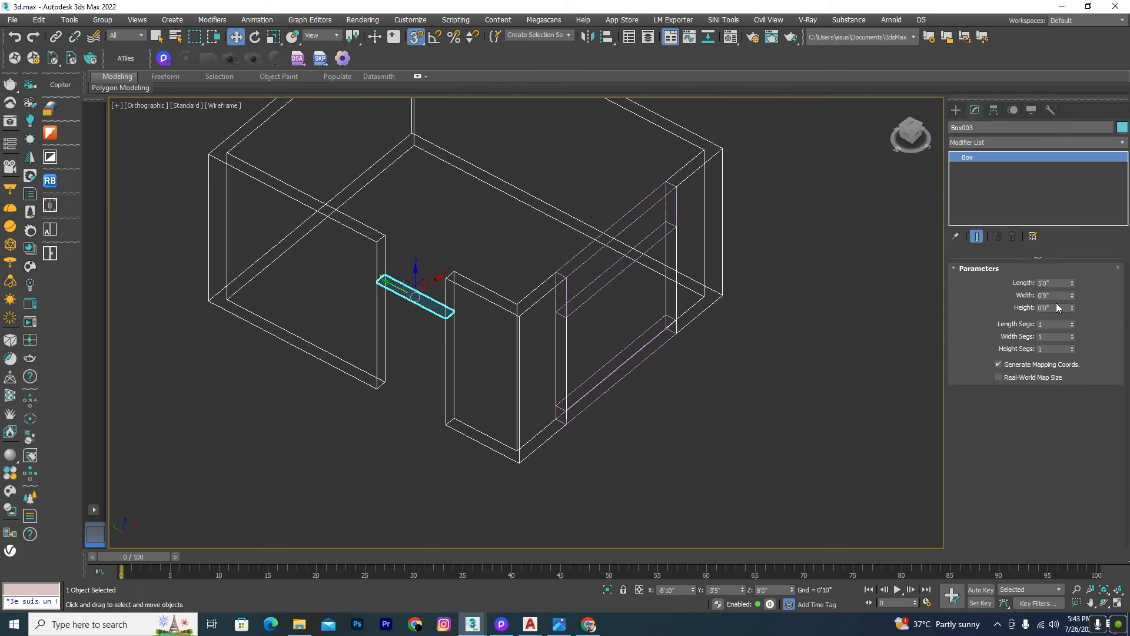
pyautogui.doubleClick(1046, 307)
pyautogui.write('3')
pyautogui.press('Return')
pyautogui.click(813, 387)
pyautogui.press('F3')
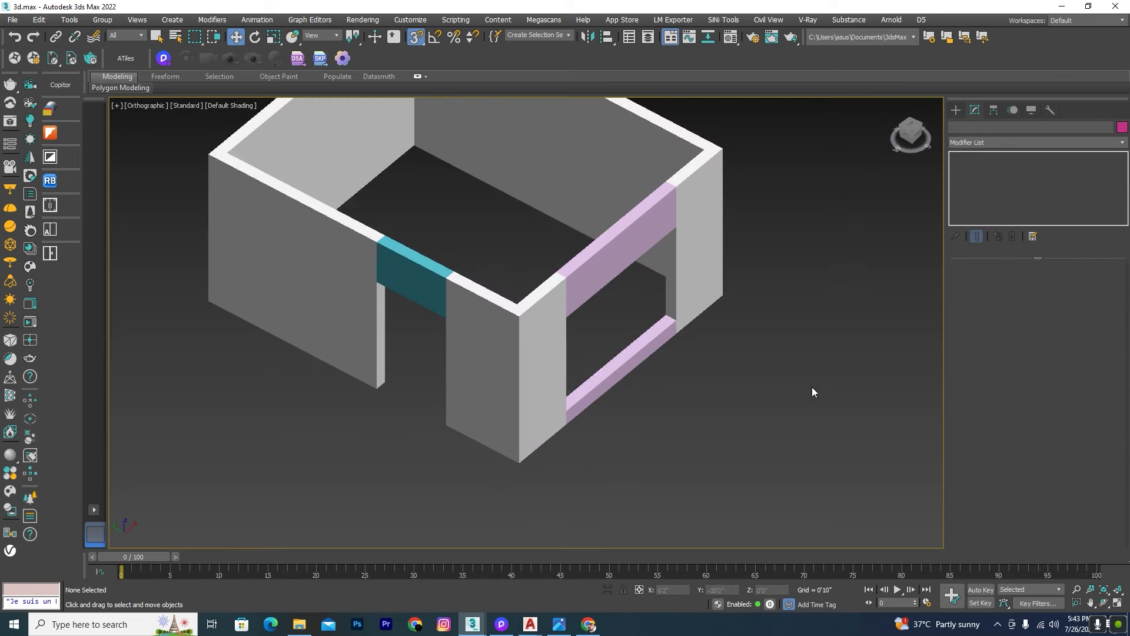
# Lower the door lintel box to a Z position of 7'0"
pyautogui.scroll(2, 438, 262)
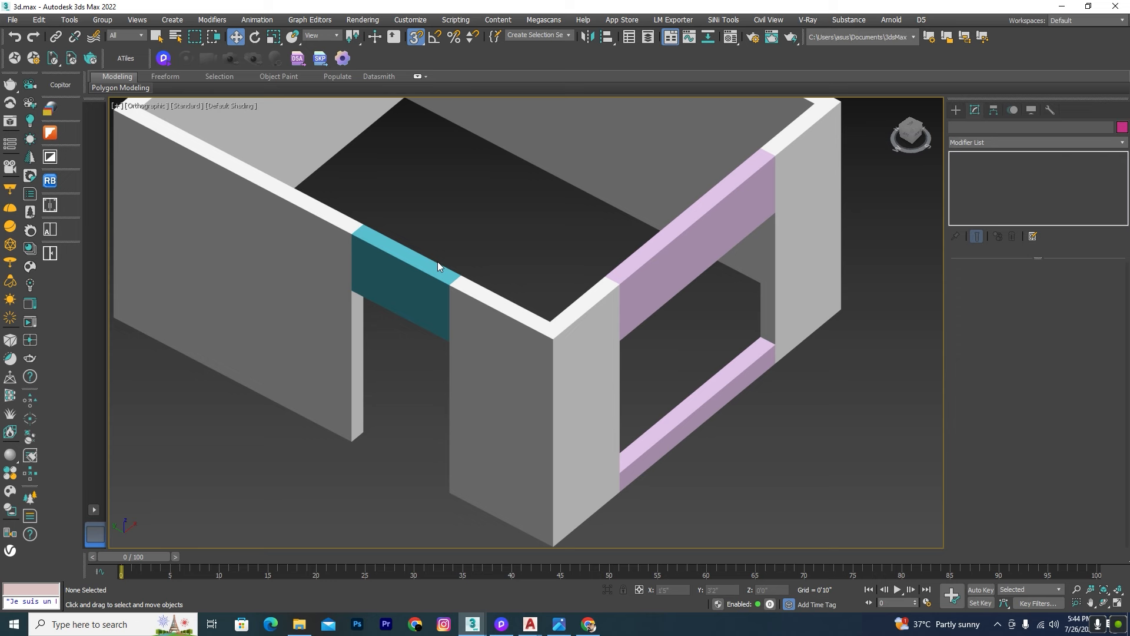
pyautogui.click(438, 263)
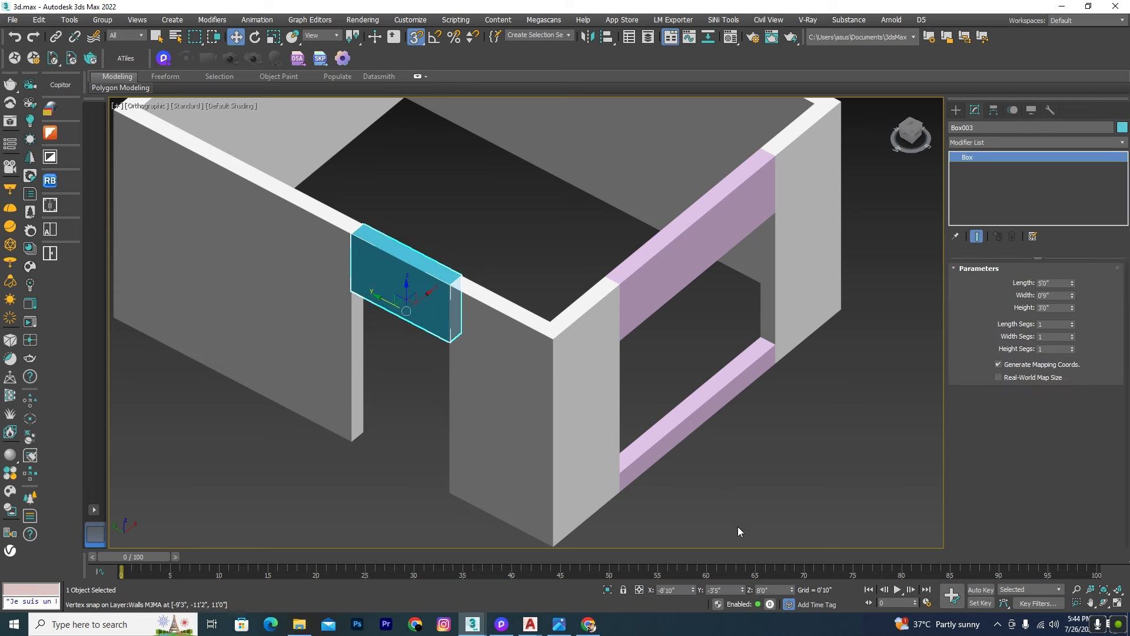
pyautogui.doubleClick(779, 591)
pyautogui.write("7'")
pyautogui.press('Return')
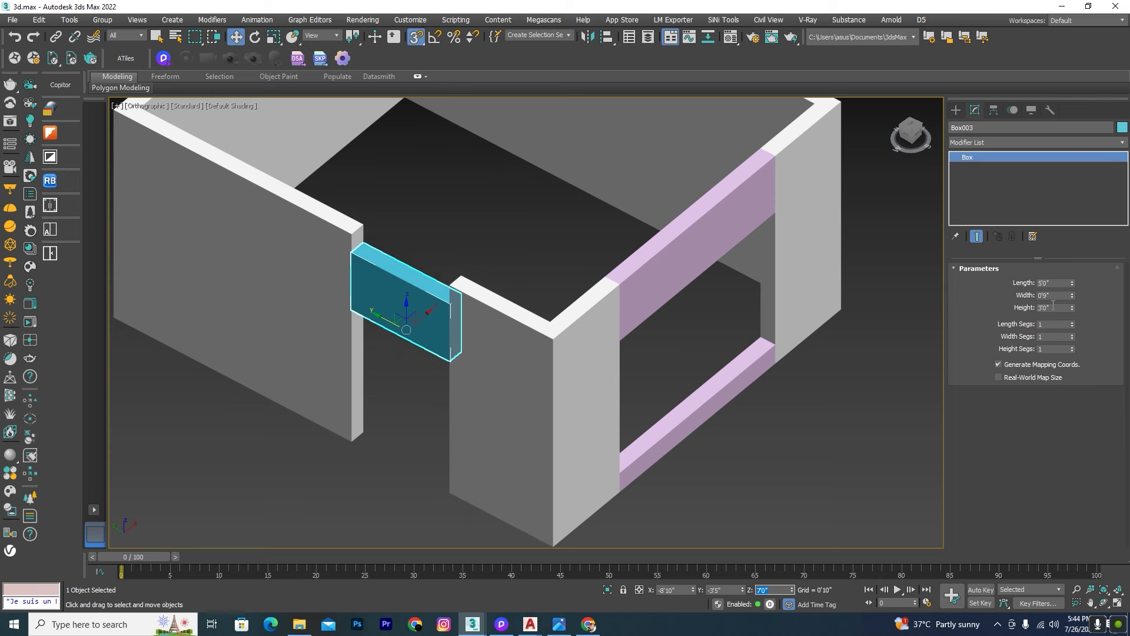
# Set the door lintel box's height to 4'0"
pyautogui.doubleClick(1054, 307)
pyautogui.write("0'4")
pyautogui.press('Return')
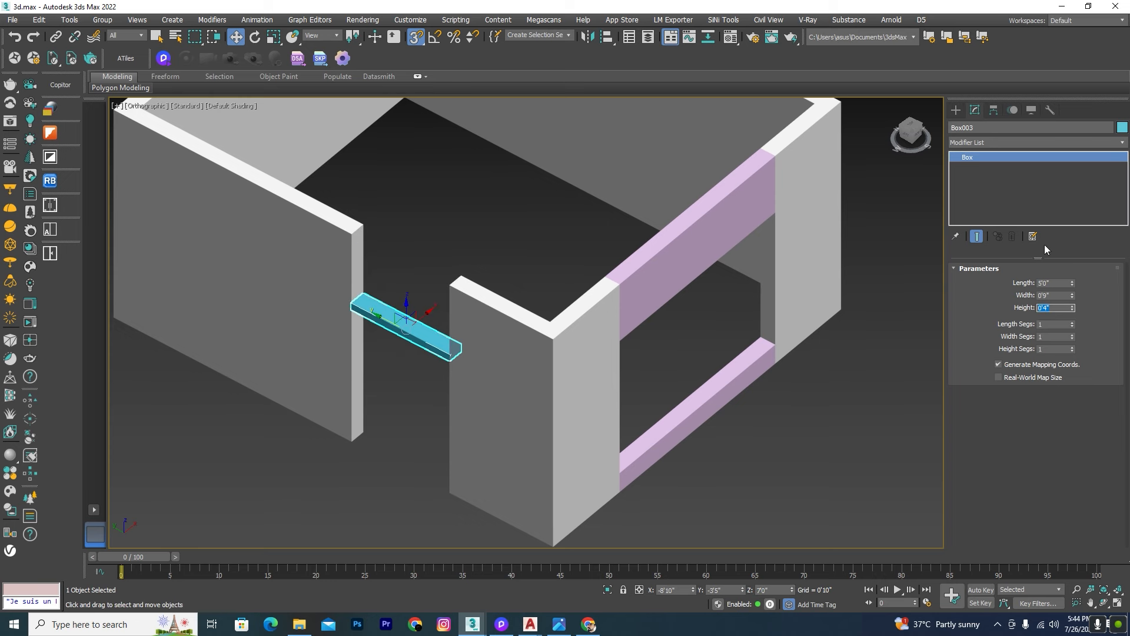
pyautogui.write("4'")
pyautogui.press('Return')
# Set the box above the window opening to a height of 4'0" and a Z position of 7'0", and clear the selection
pyautogui.click(736, 233)
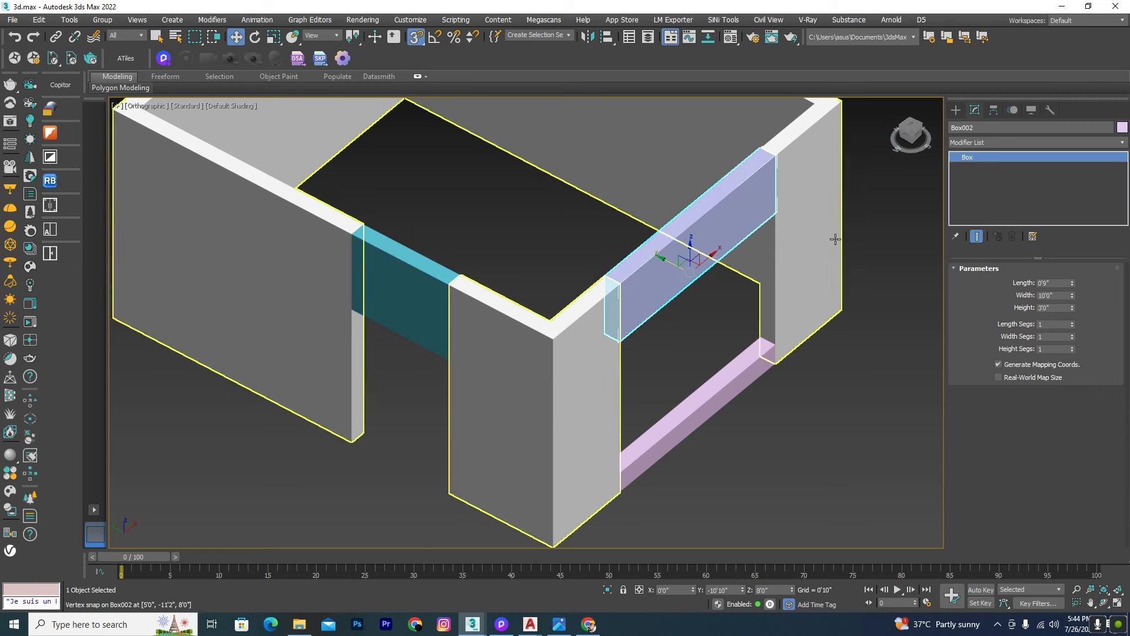
pyautogui.doubleClick(1054, 307)
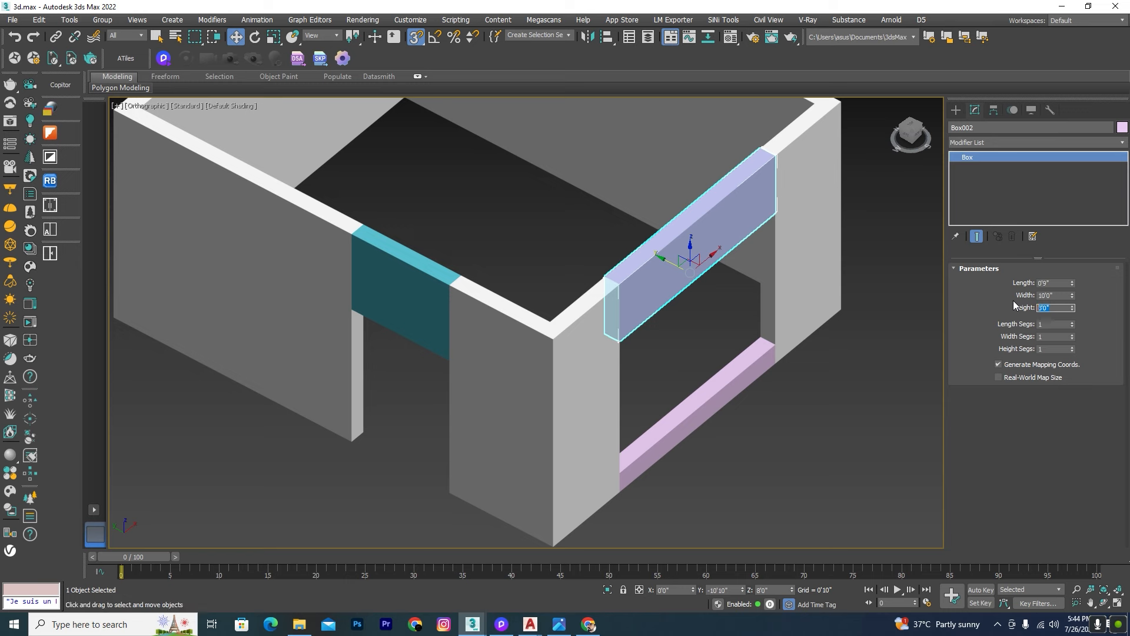
pyautogui.write("4'")
pyautogui.press('Return')
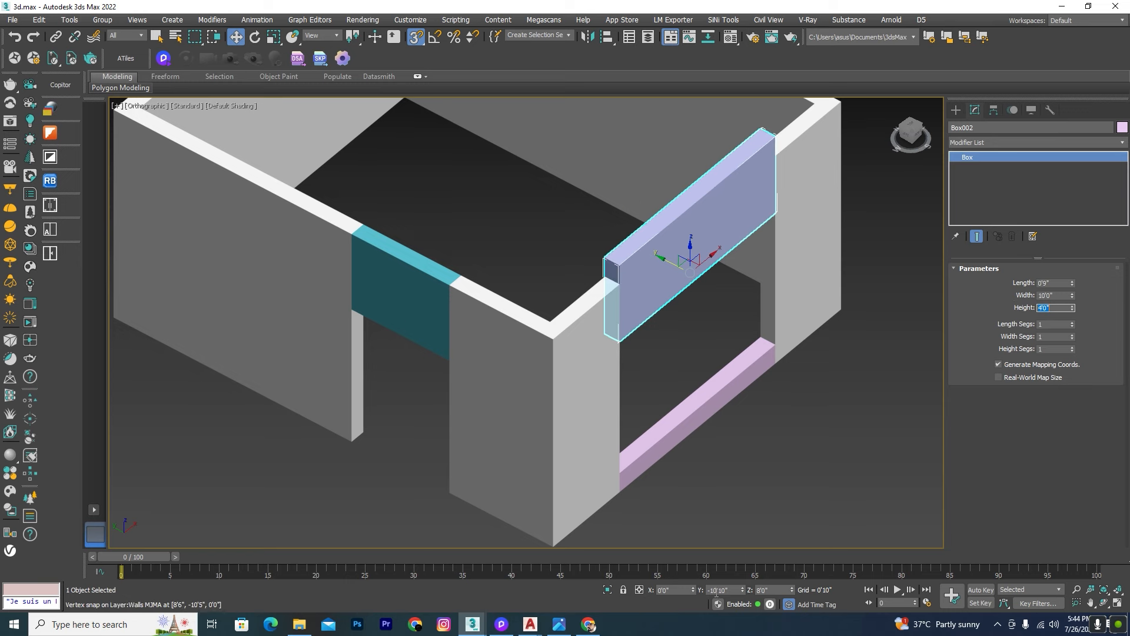
pyautogui.doubleClick(773, 590)
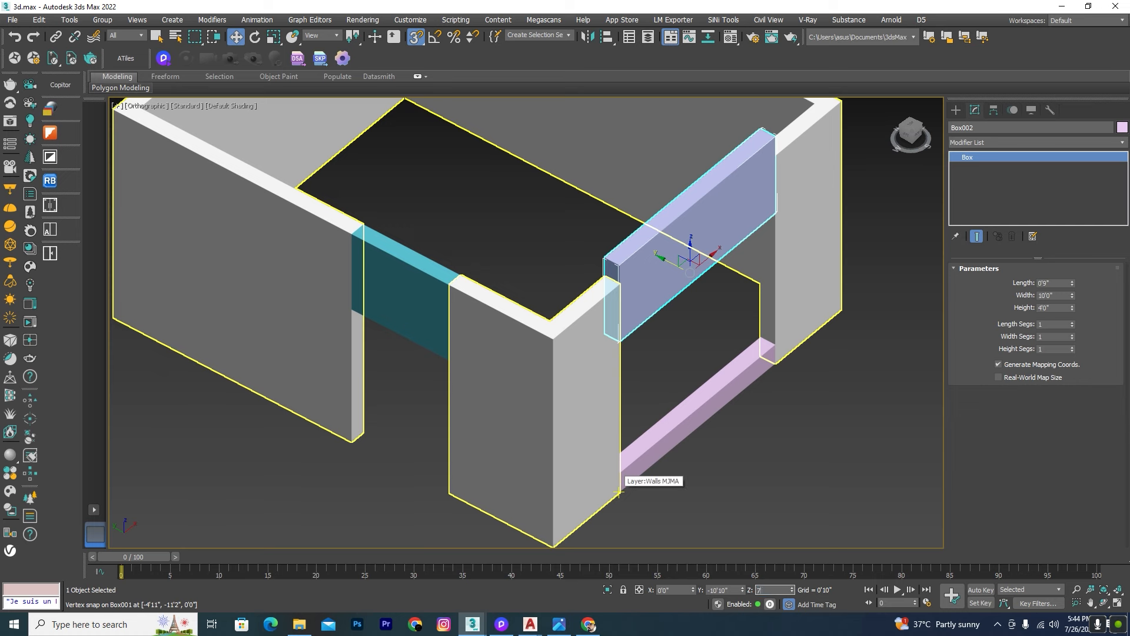
pyautogui.write("7'")
pyautogui.press('Return')
pyautogui.click(647, 434)
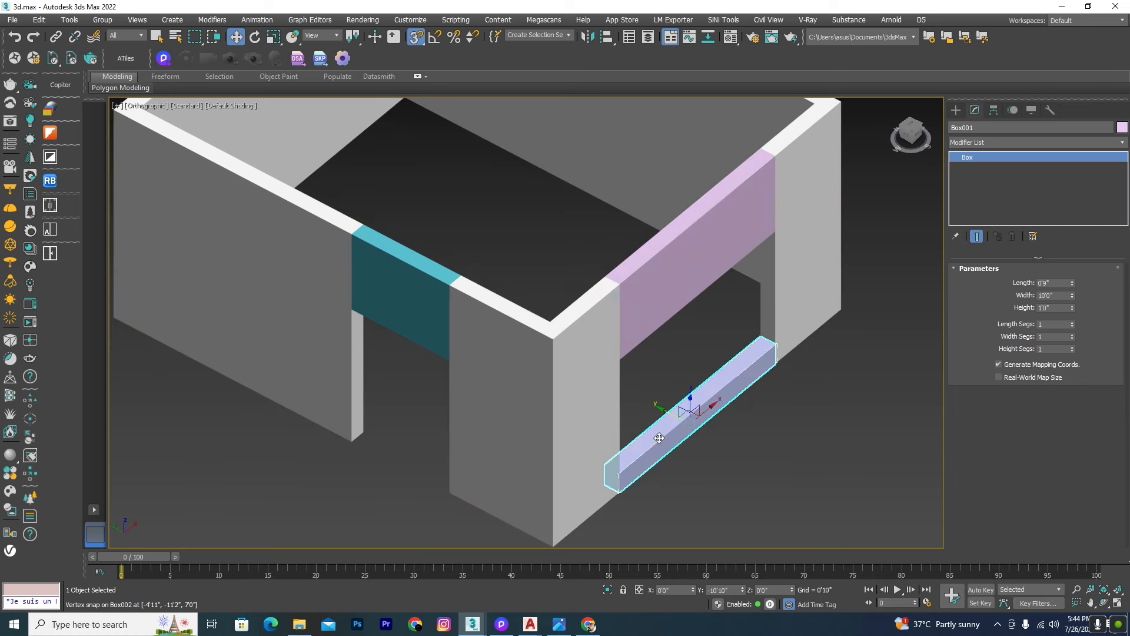
pyautogui.scroll(-5, 643, 429)
pyautogui.click(698, 439)
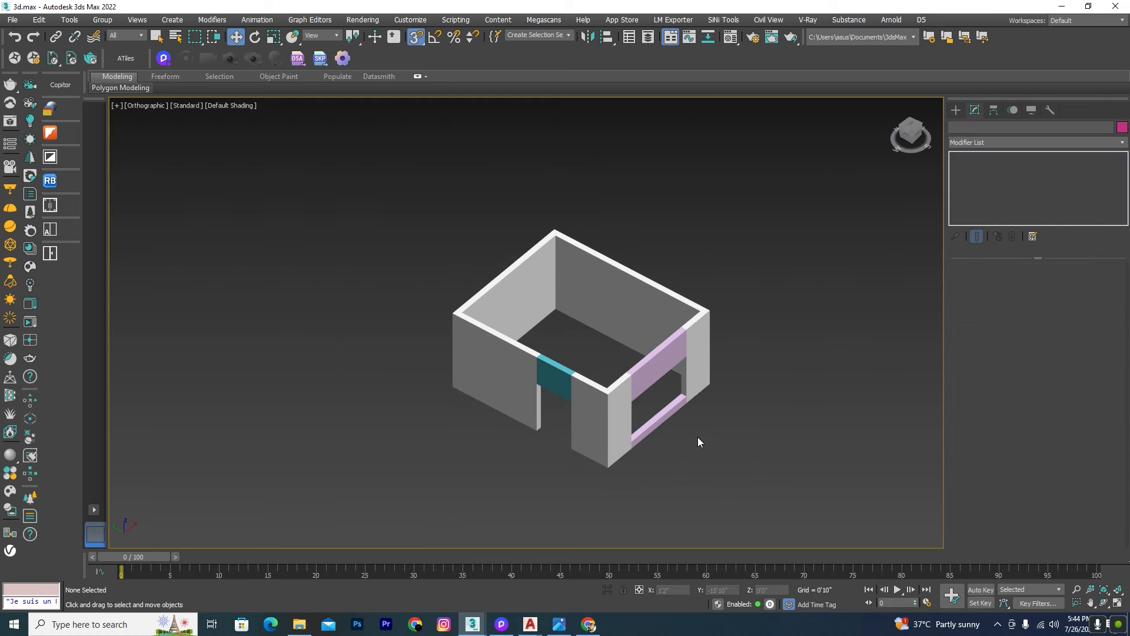
# Draw a 22'5" by 18'6" spline rectangle in the top view, snapped to opposite outer corners of the walls
pyautogui.press('t')
pyautogui.scroll(-5, 753, 283)
pyautogui.scroll(5, 564, 343)
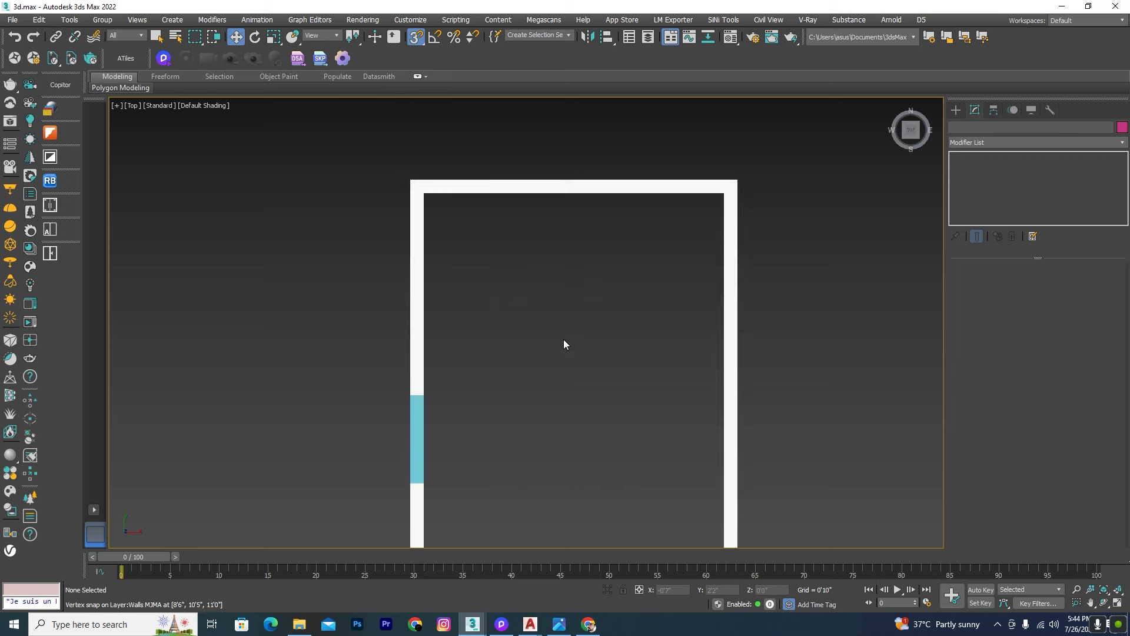
pyautogui.scroll(-3, 564, 344)
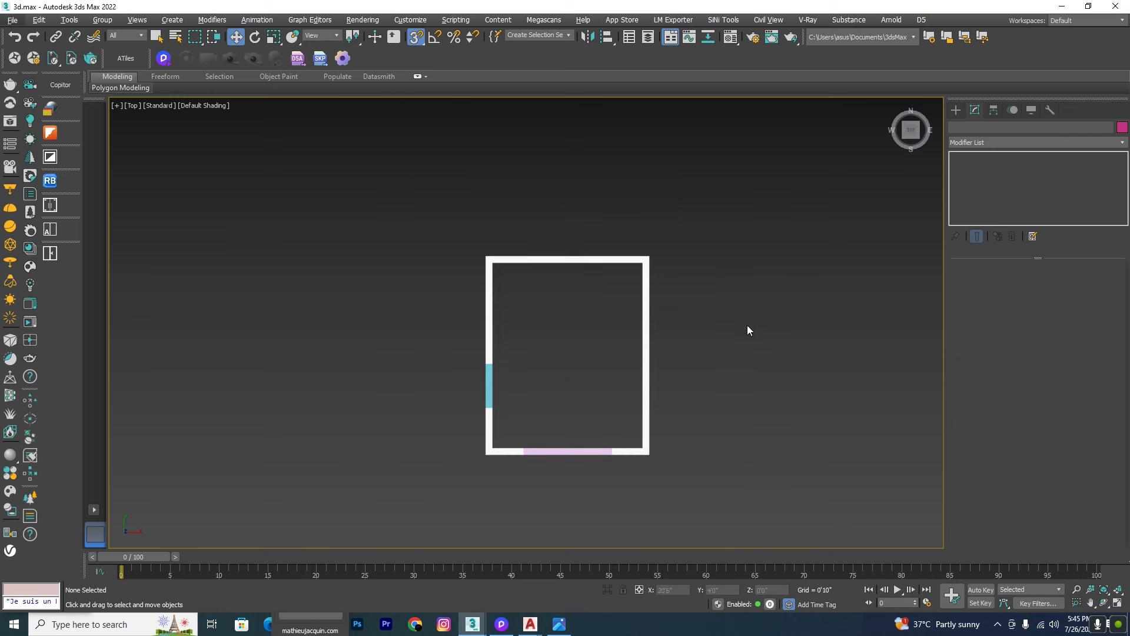
pyautogui.scroll(2, 637, 391)
pyautogui.click(955, 112)
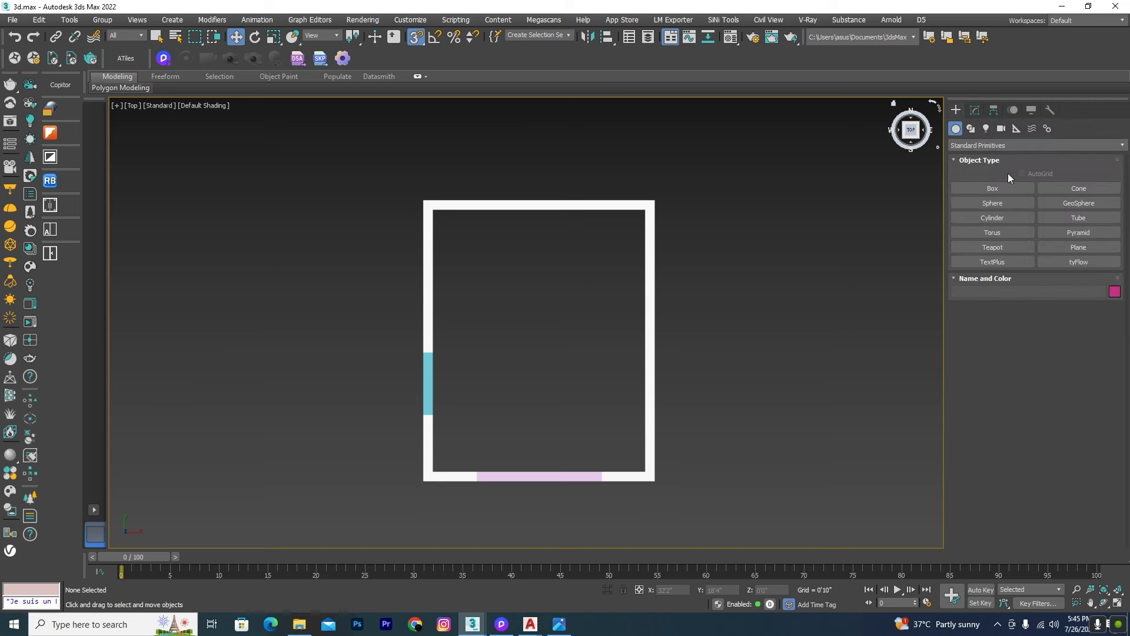
pyautogui.click(971, 130)
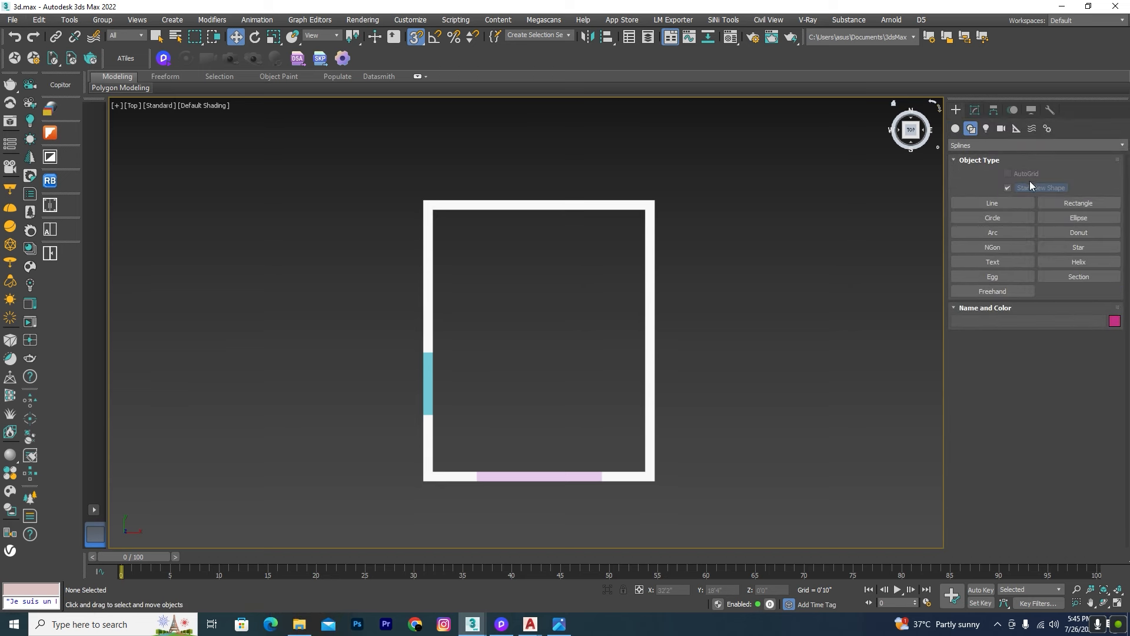
pyautogui.click(1075, 203)
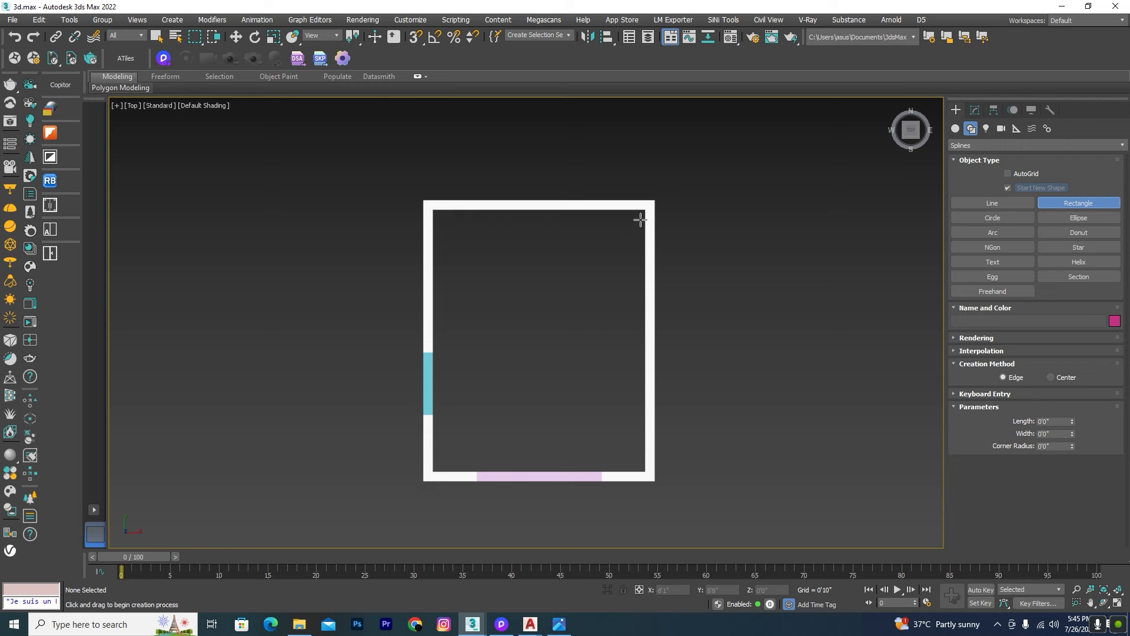
pyautogui.moveTo(655, 200); pyautogui.dragTo(421, 483)
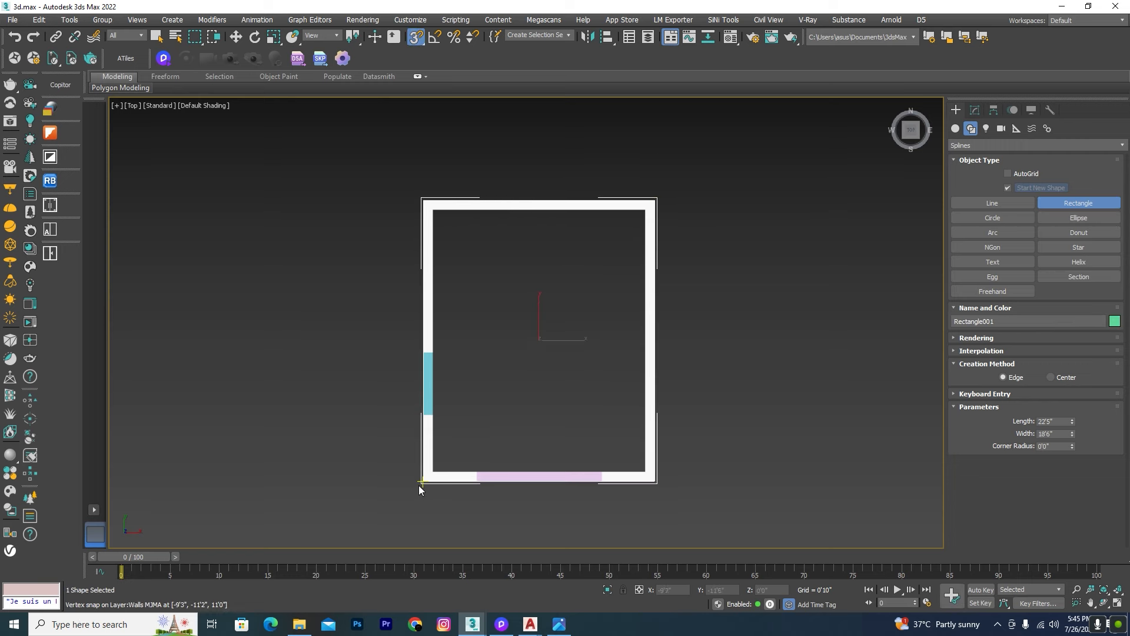
pyautogui.rightClick(421, 482)
# Convert the rectangle to an editable spline and select its outline at the Spline level in the top view
pyautogui.keyDown('alt'); pyautogui.moveTo(542, 415); pyautogui.dragTo(546, 319, button='middle'); pyautogui.keyUp('alt')
pyautogui.moveTo(546, 318); pyautogui.dragTo(723, 457)
pyautogui.press('t')
pyautogui.press('z')
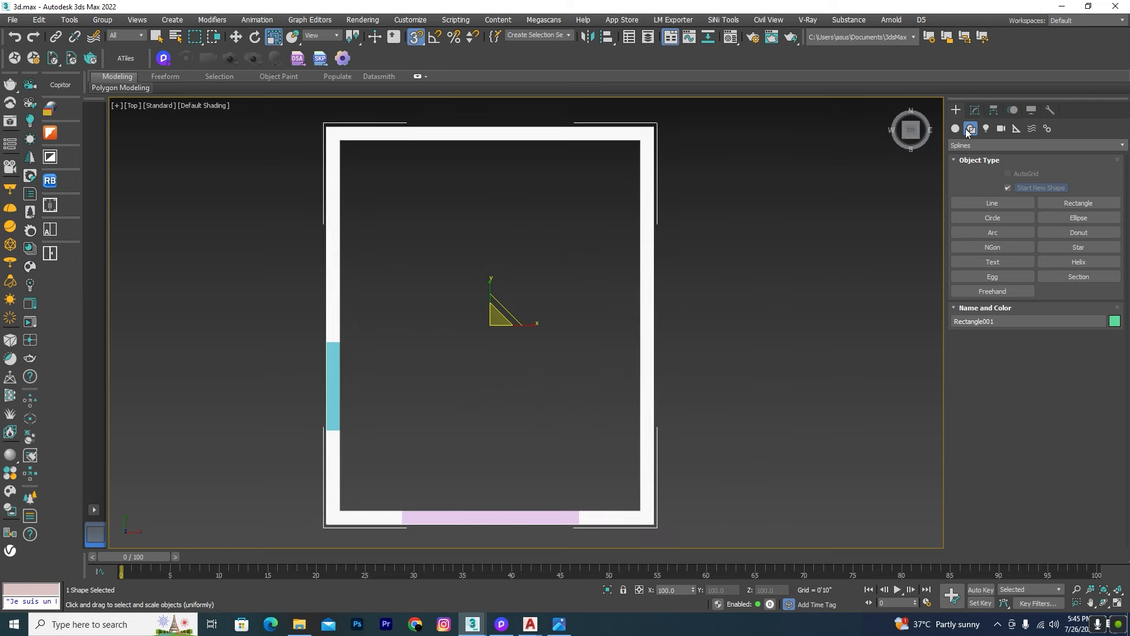
pyautogui.click(973, 113)
pyautogui.rightClick(619, 238)
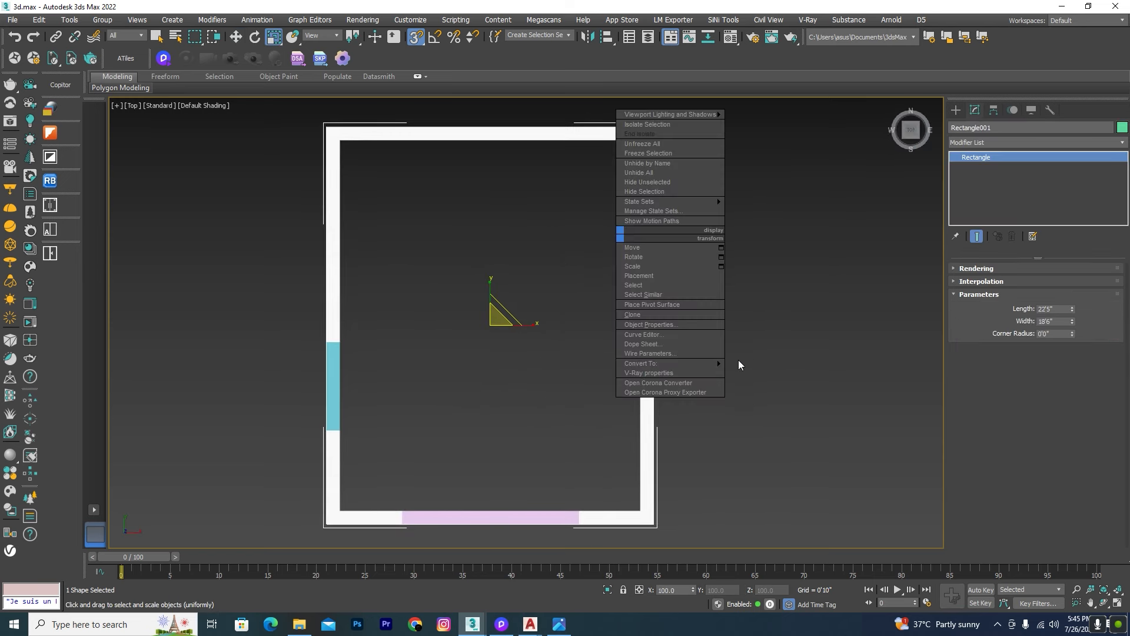
pyautogui.moveTo(728, 363)
pyautogui.click(767, 364)
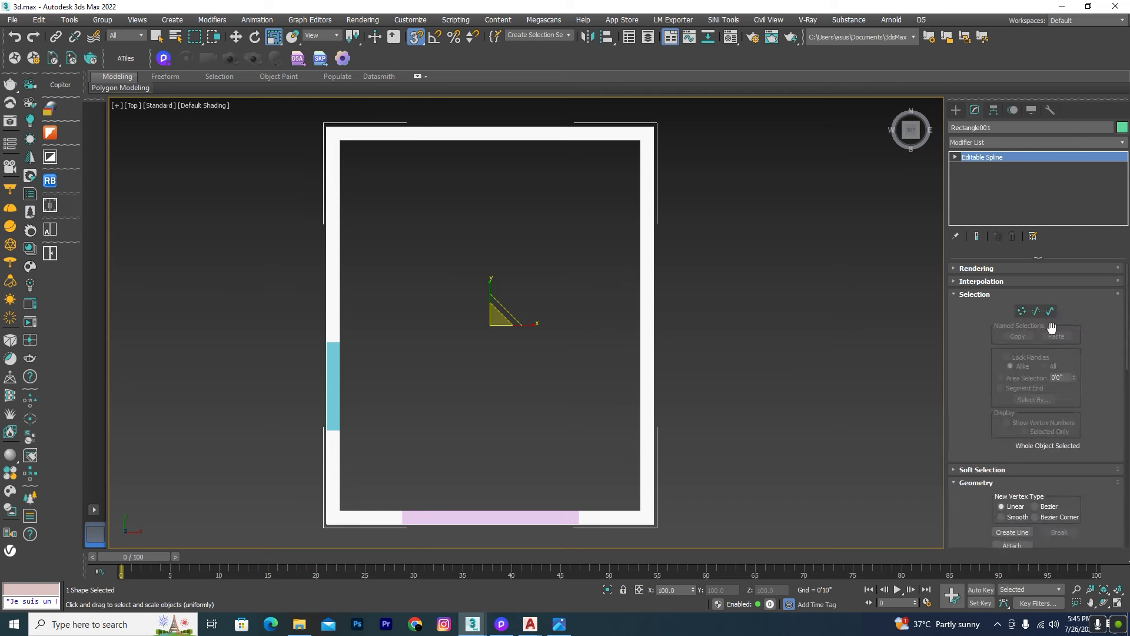
pyautogui.click(1052, 311)
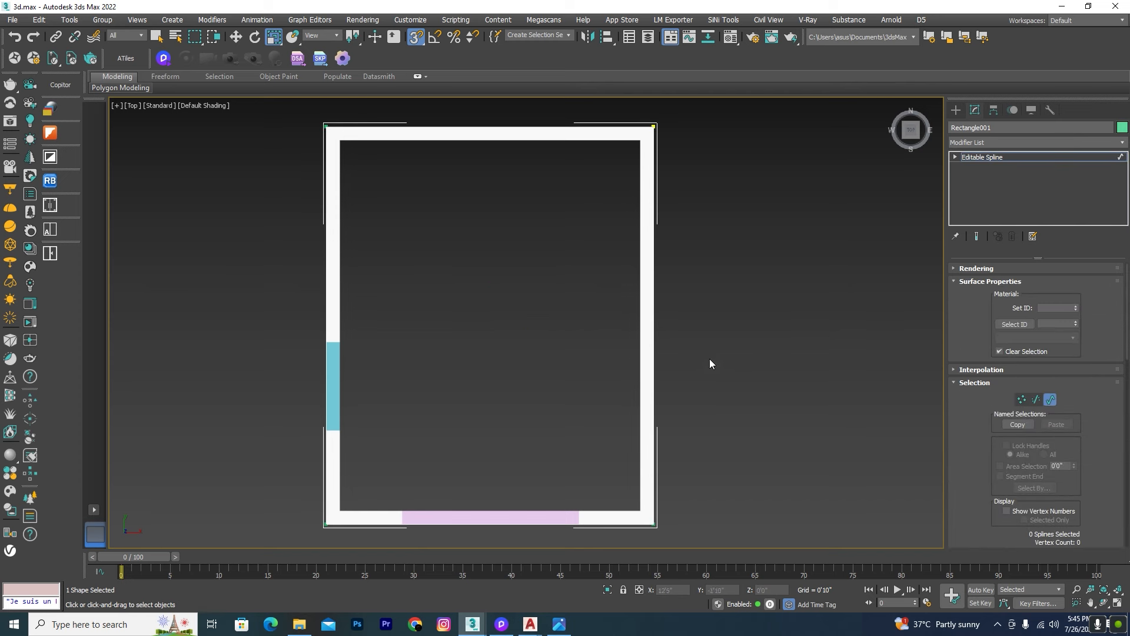
pyautogui.click(655, 360)
pyautogui.moveTo(1126, 346); pyautogui.dragTo(1123, 492)
pyautogui.click(1058, 428)
pyautogui.write('2')
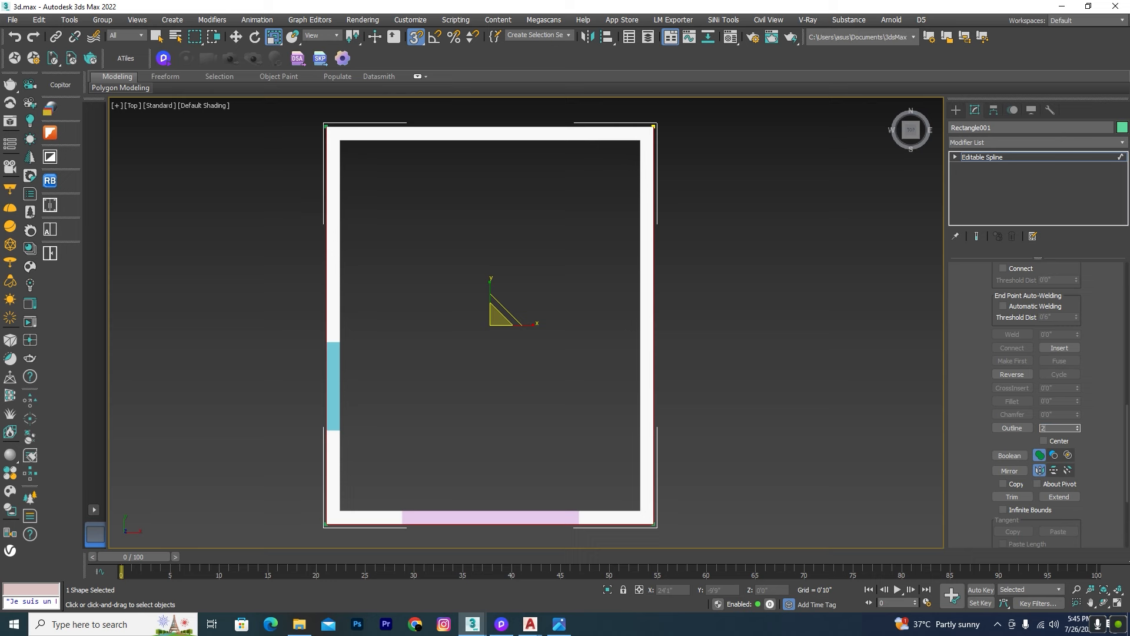
pyautogui.press('Return')
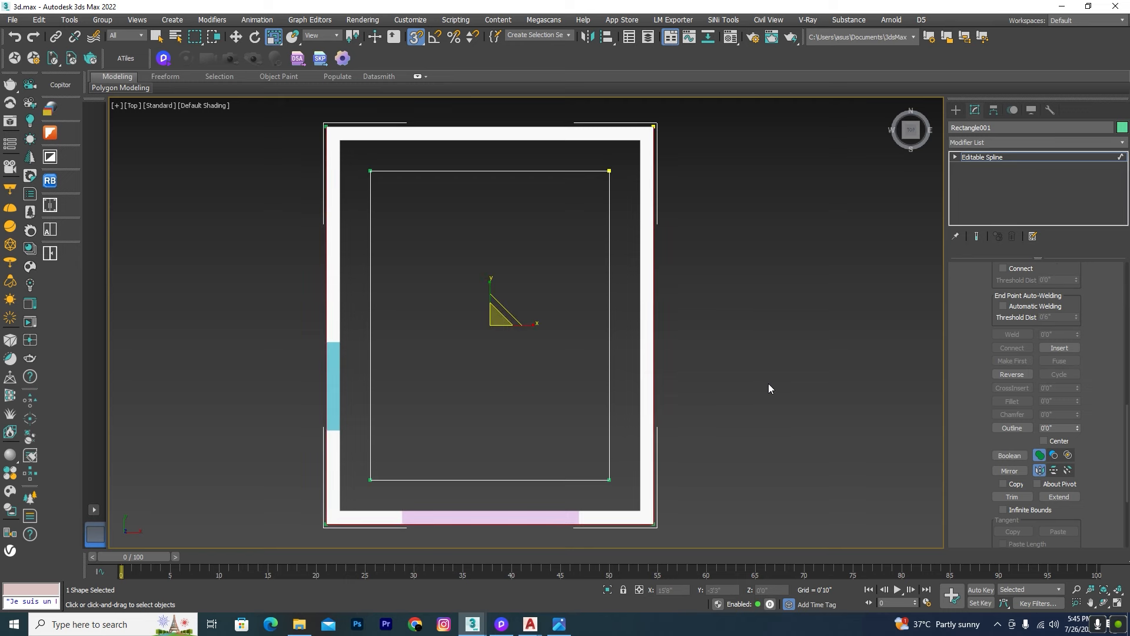
pyautogui.hotkey('ctrl', 'z')
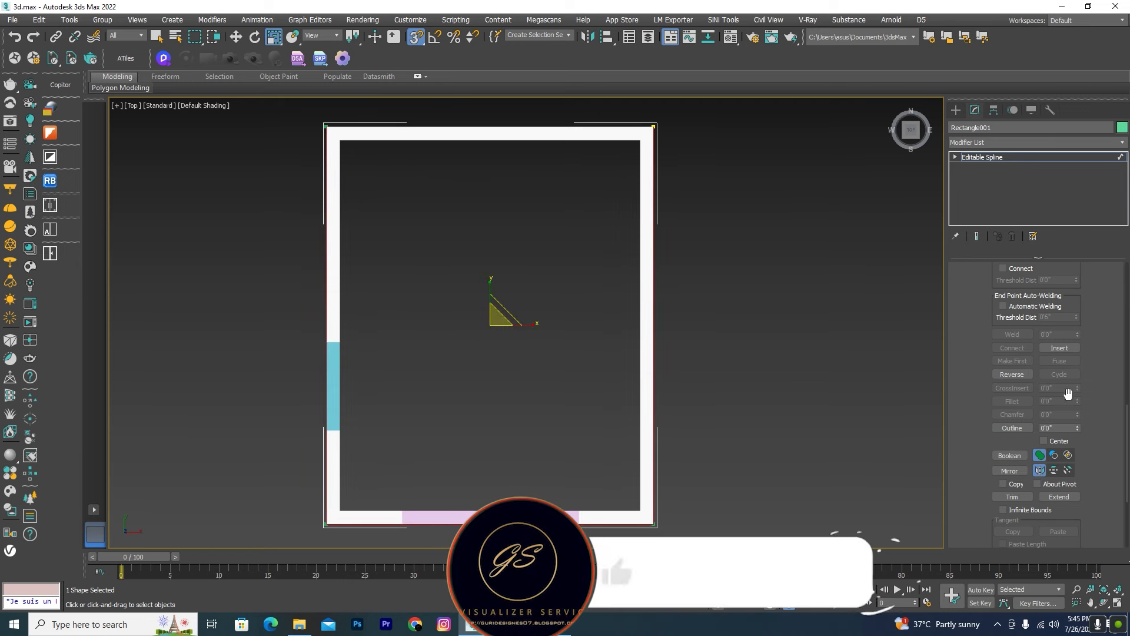
# Outline the outer rectangle's spline inward by 3'
pyautogui.moveTo(1046, 428); pyautogui.dragTo(1017, 415)
pyautogui.write('3')
pyautogui.press('Return')
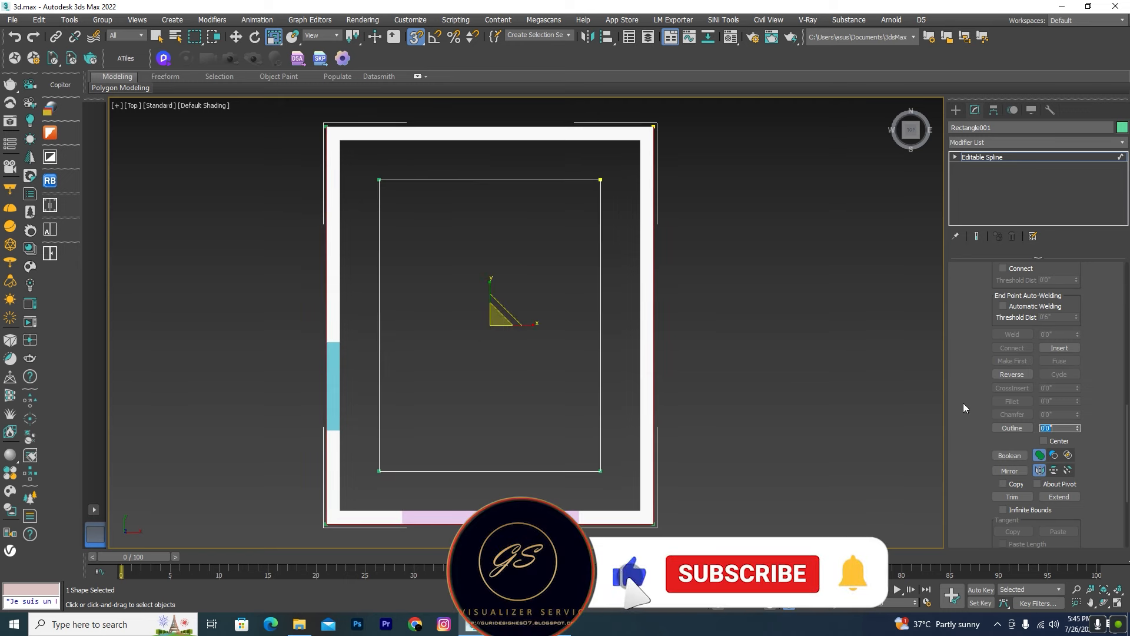
# Select the inset rectangle's spline and outline it inward by 6" to form a narrow border
pyautogui.scroll(2, 588, 288)
pyautogui.click(605, 303)
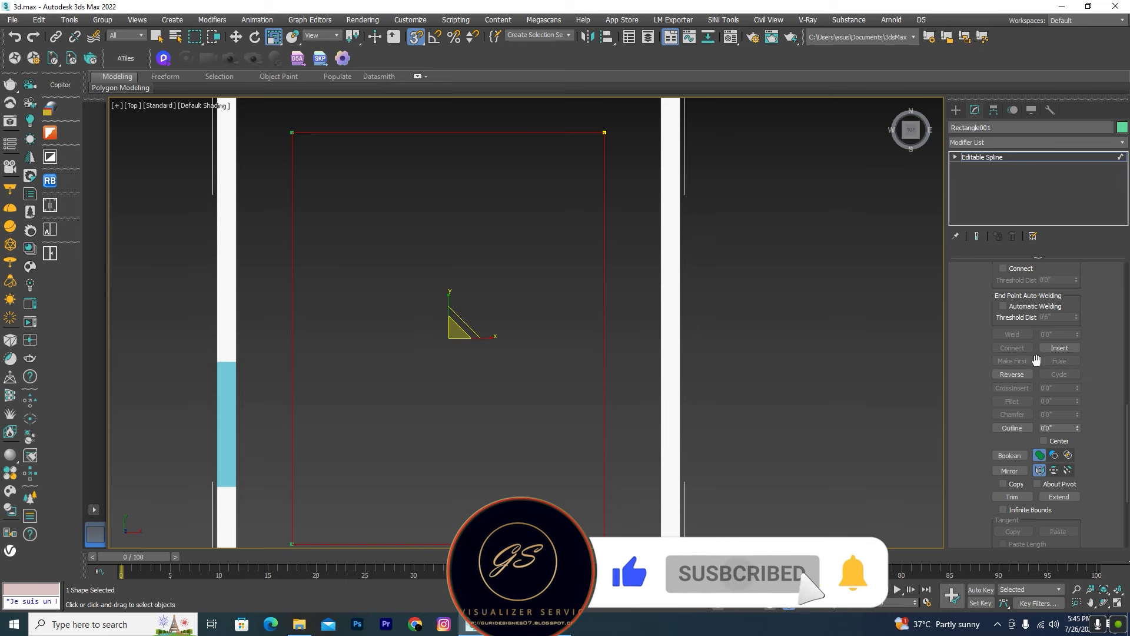
pyautogui.moveTo(1054, 426); pyautogui.dragTo(1027, 429)
pyautogui.write('6"')
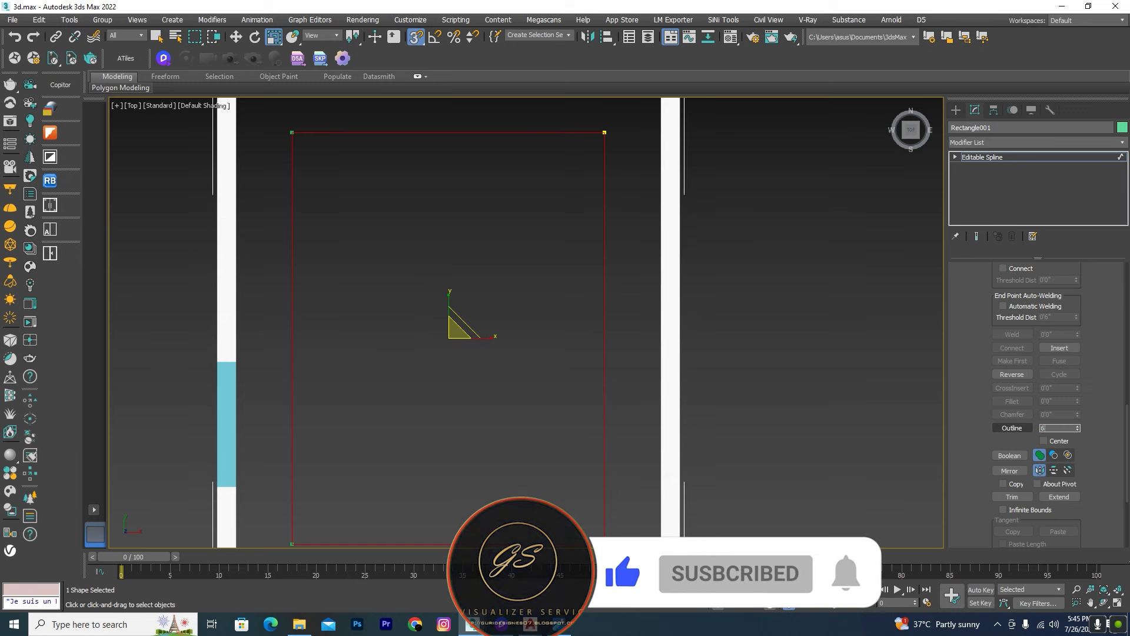
pyautogui.press('Return')
pyautogui.scroll(3, 616, 306)
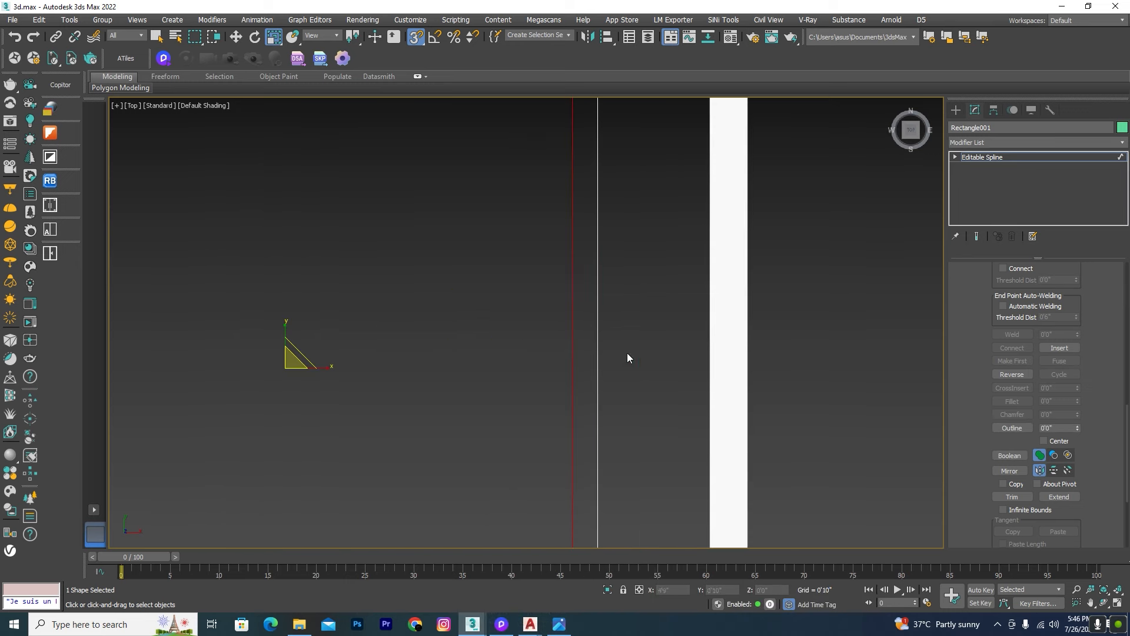
# Outline the inner line of the narrow border inward by 1'6"
pyautogui.moveTo(1056, 429); pyautogui.dragTo(1020, 417)
pyautogui.write('-6"')
pyautogui.press('Return')
pyautogui.scroll(-2, 669, 302)
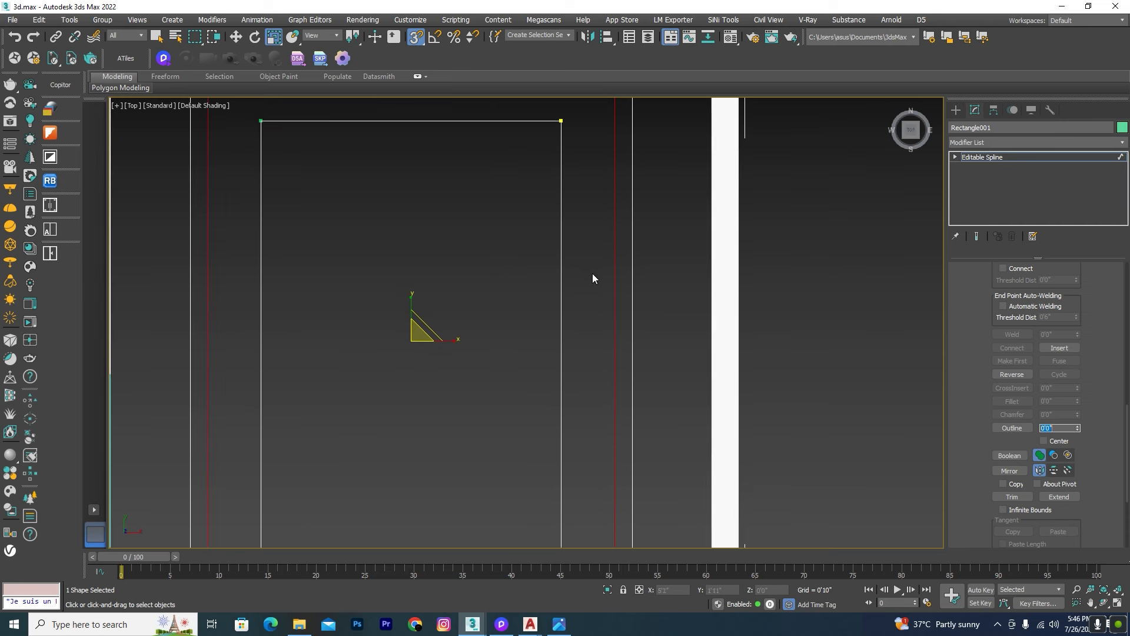
# Outline the innermost rectangle inward by 6" to form a second narrow border
pyautogui.moveTo(1051, 428); pyautogui.dragTo(1021, 421)
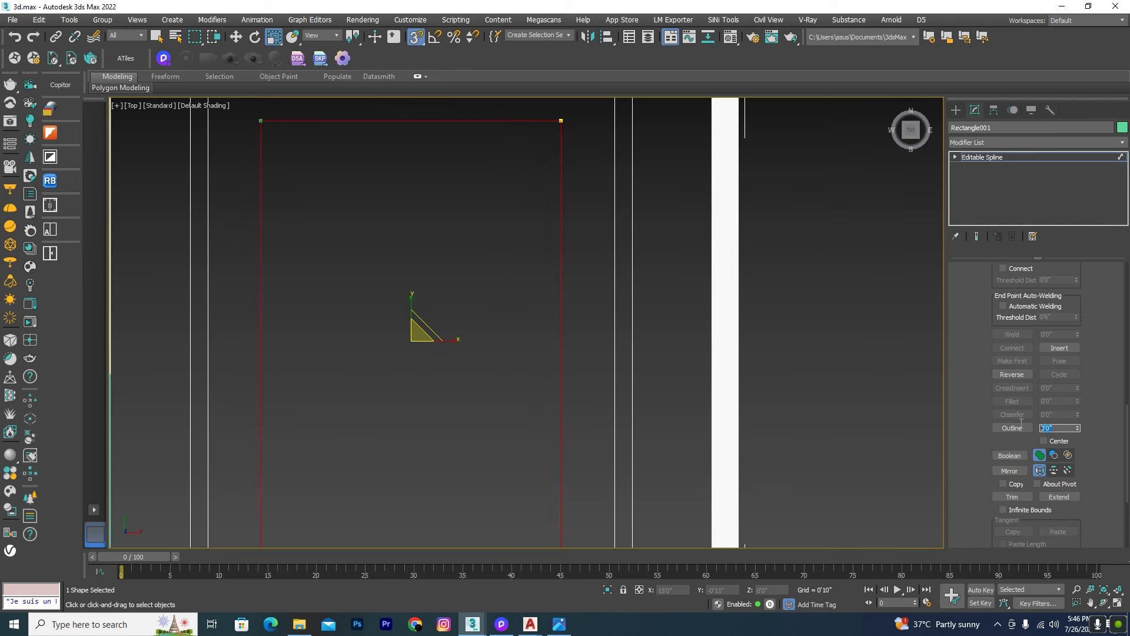
pyautogui.write('6"')
pyautogui.press('Return')
pyautogui.scroll(-3, 570, 324)
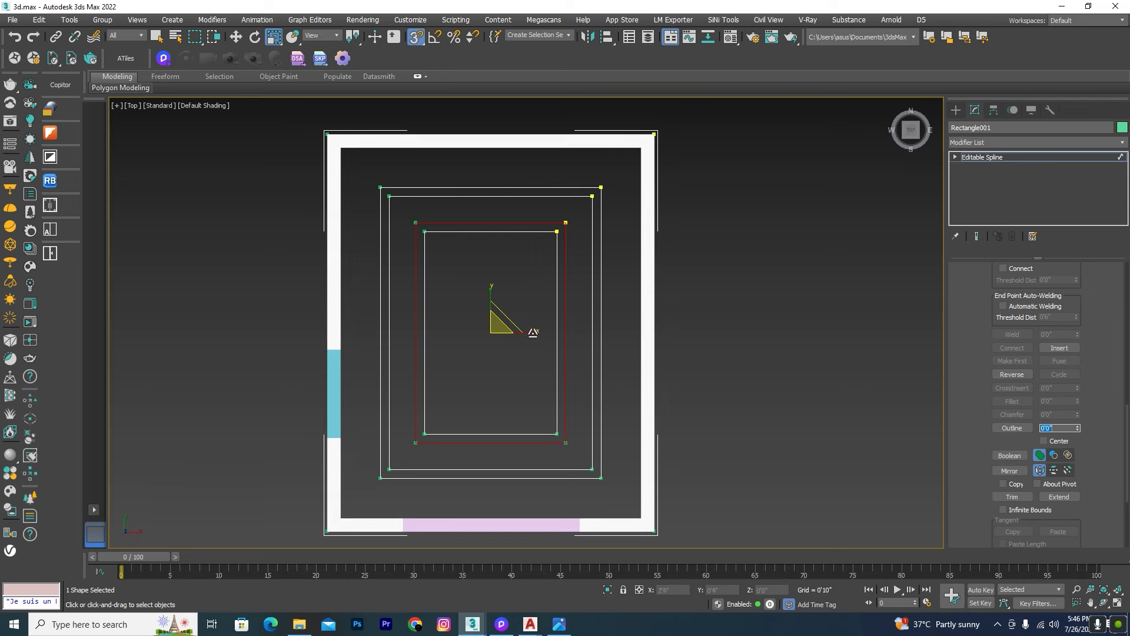
# Leave spline editing and isolate the nested rectangles shape in an angled view
pyautogui.click(955, 159)
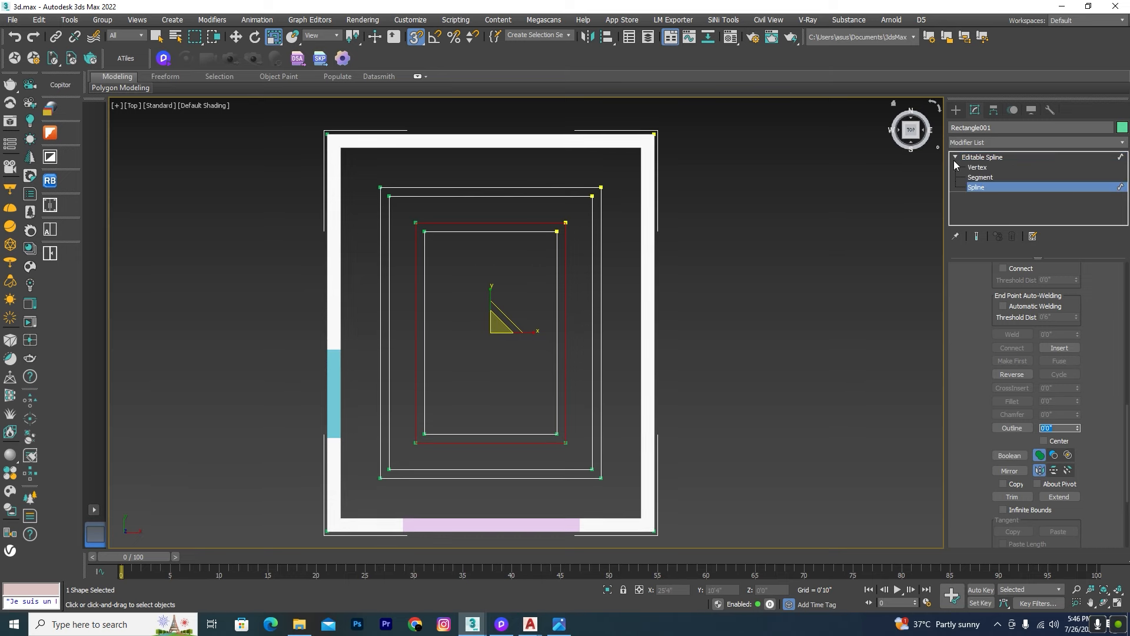
pyautogui.click(982, 185)
pyautogui.click(707, 274)
pyautogui.click(568, 281)
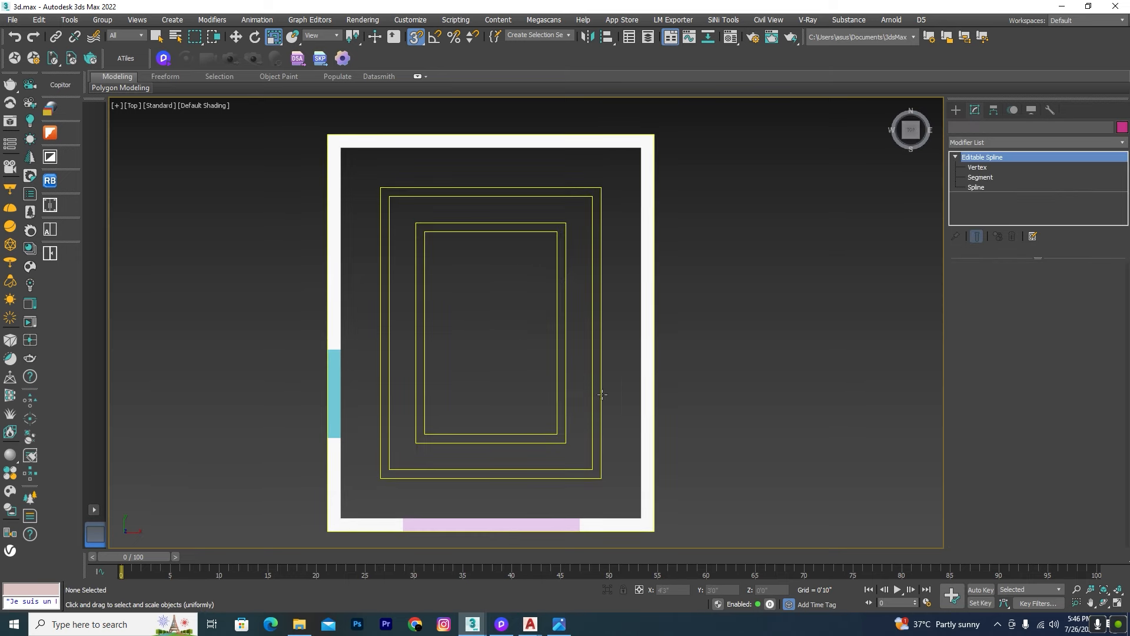
pyautogui.keyDown('alt'); pyautogui.moveTo(602, 394); pyautogui.dragTo(636, 327, button='middle'); pyautogui.keyUp('alt')
pyautogui.click(606, 590)
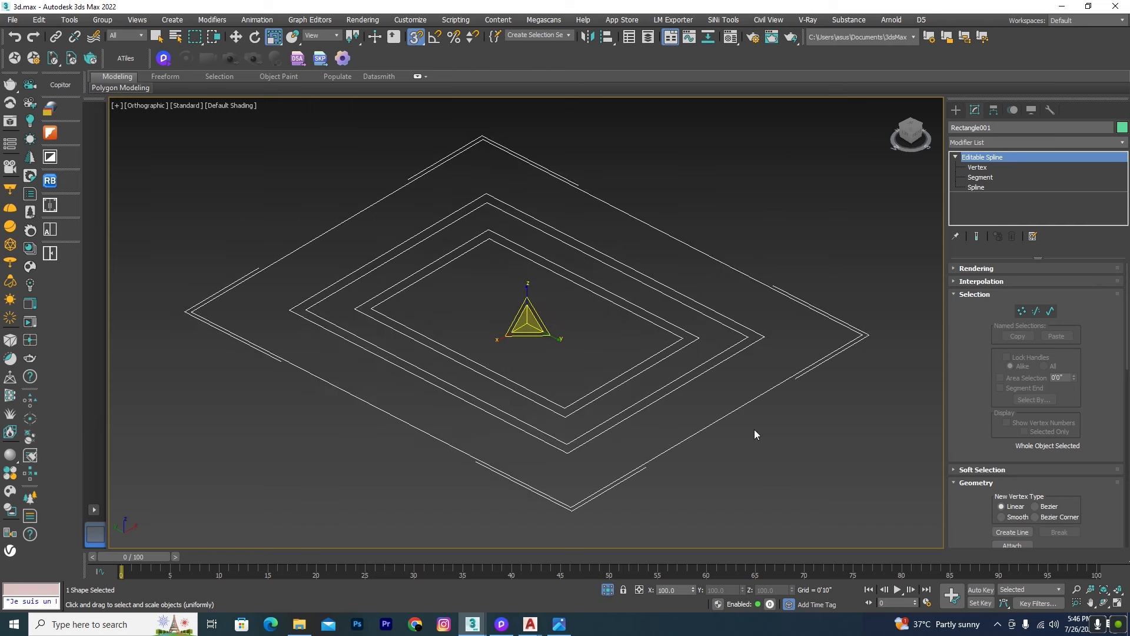
# Apply the FloorGenerator modifier to the isolated nested rectangles
pyautogui.click(1119, 144)
pyautogui.write('flo')
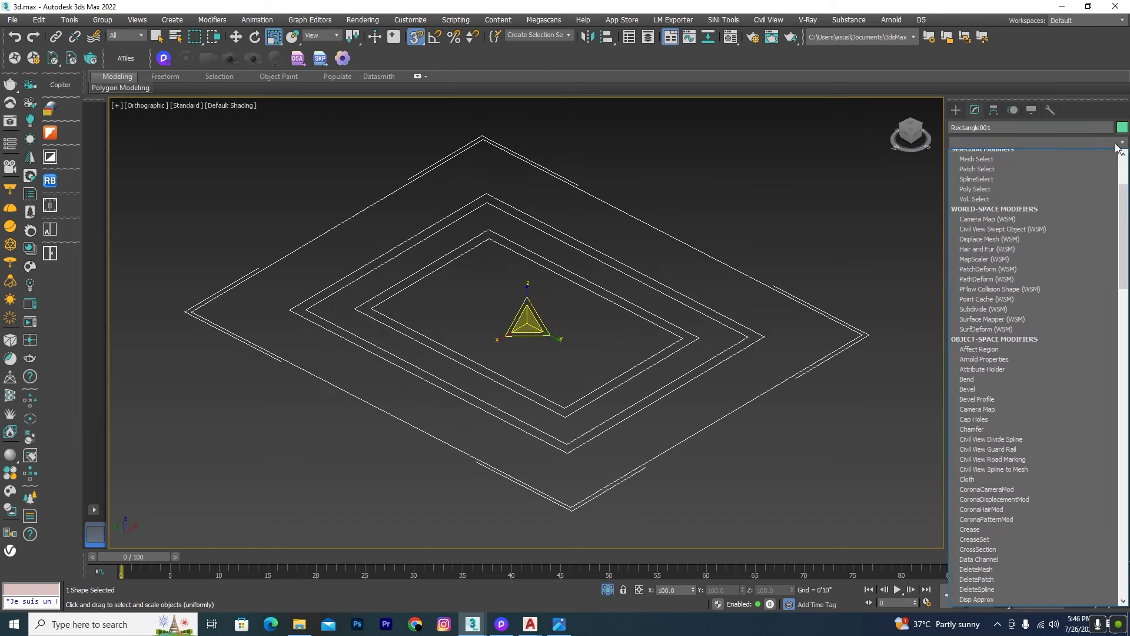
pyautogui.click(1052, 155)
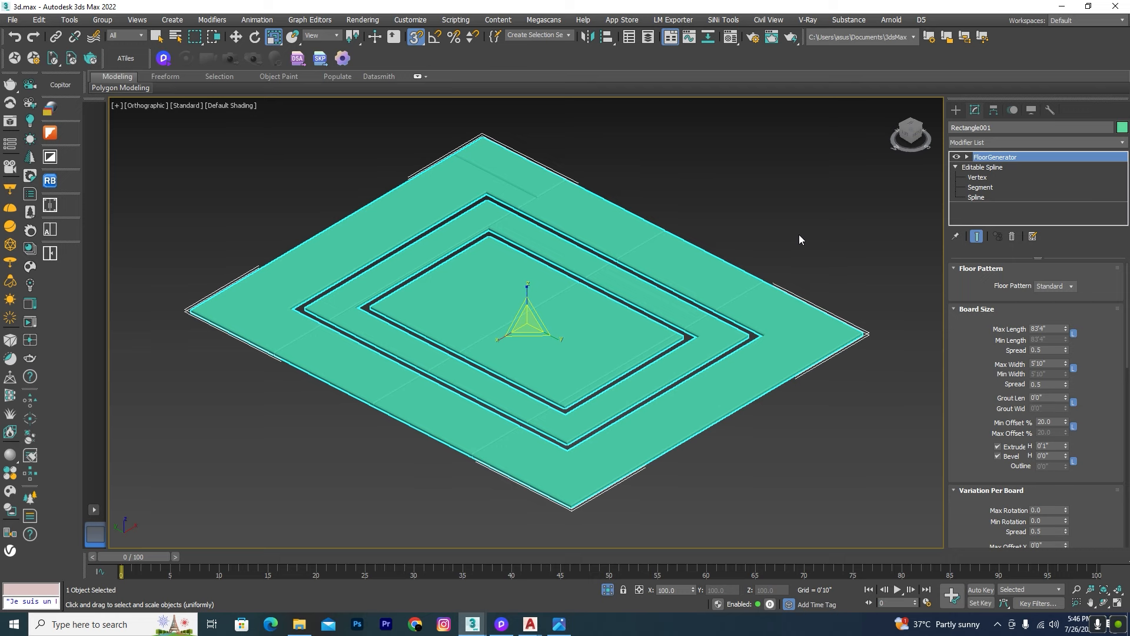
# Set the floor boards' maximum length and maximum width both to 2'0" in the FloorGenerator modifier
pyautogui.press('t')
pyautogui.scroll(-3, 639, 163)
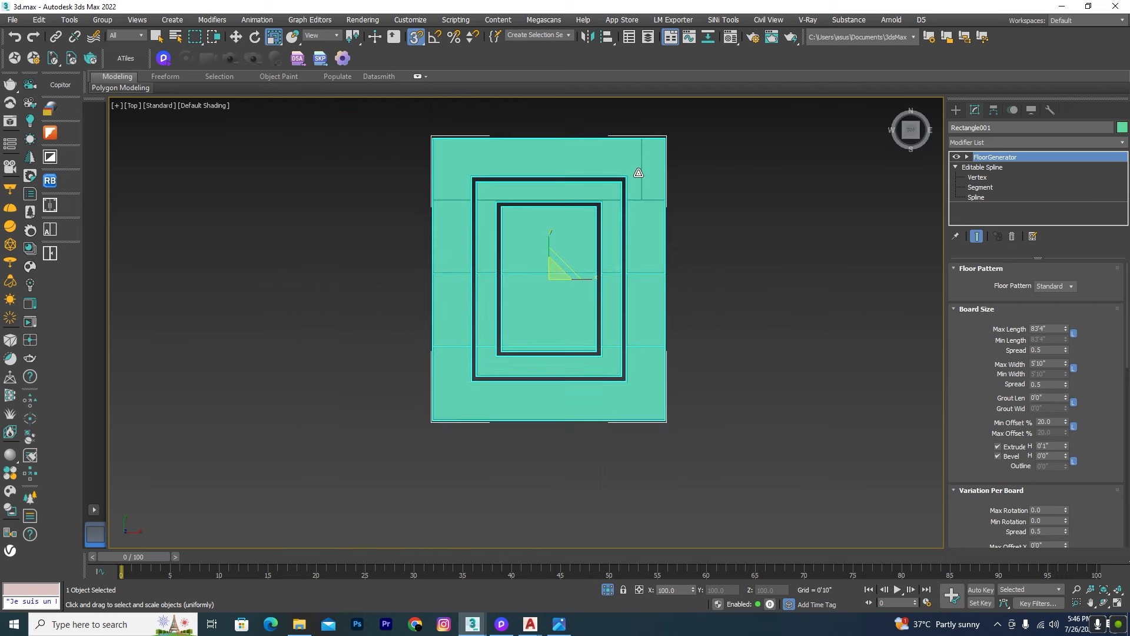
pyautogui.scroll(2, 636, 207)
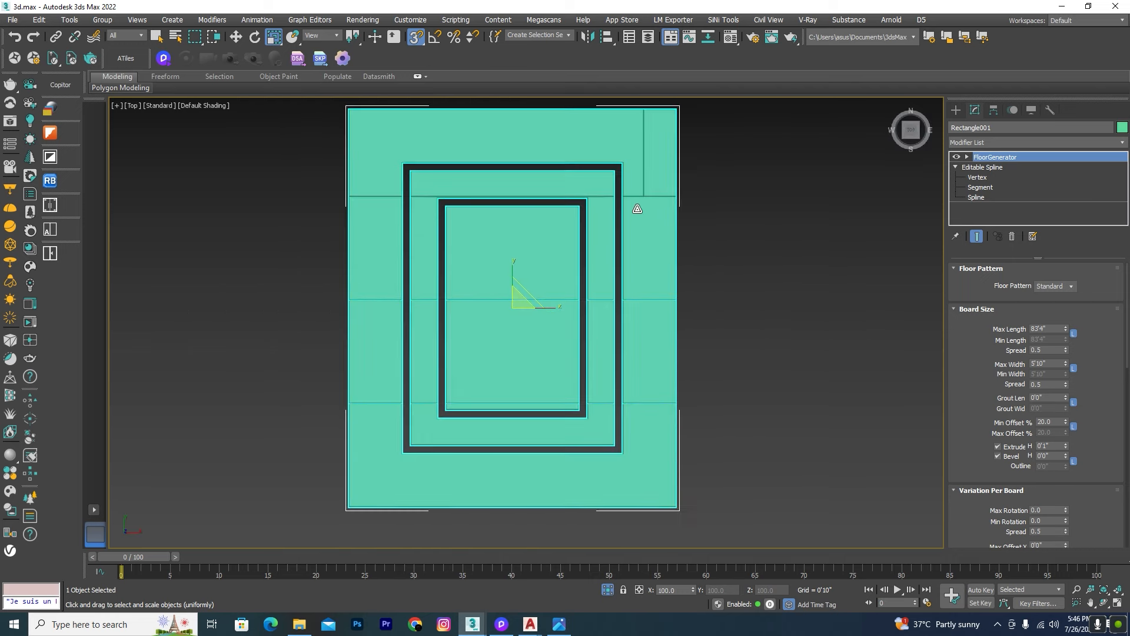
pyautogui.click(1051, 331)
pyautogui.write('2')
pyautogui.press('Return')
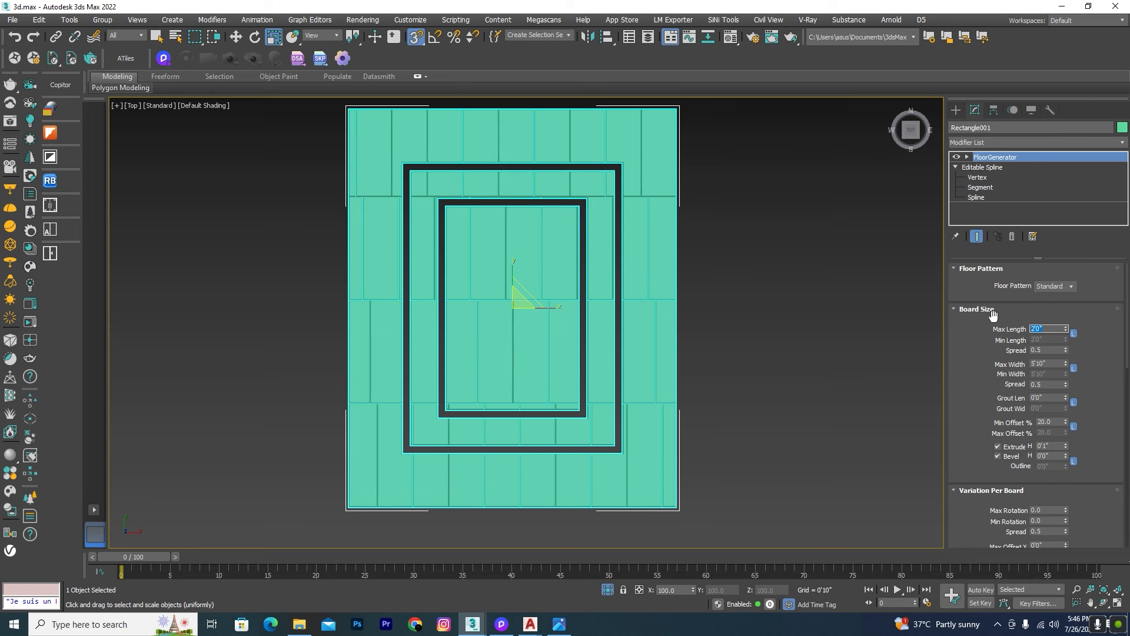
pyautogui.click(1052, 364)
pyautogui.write('2')
pyautogui.press('Return')
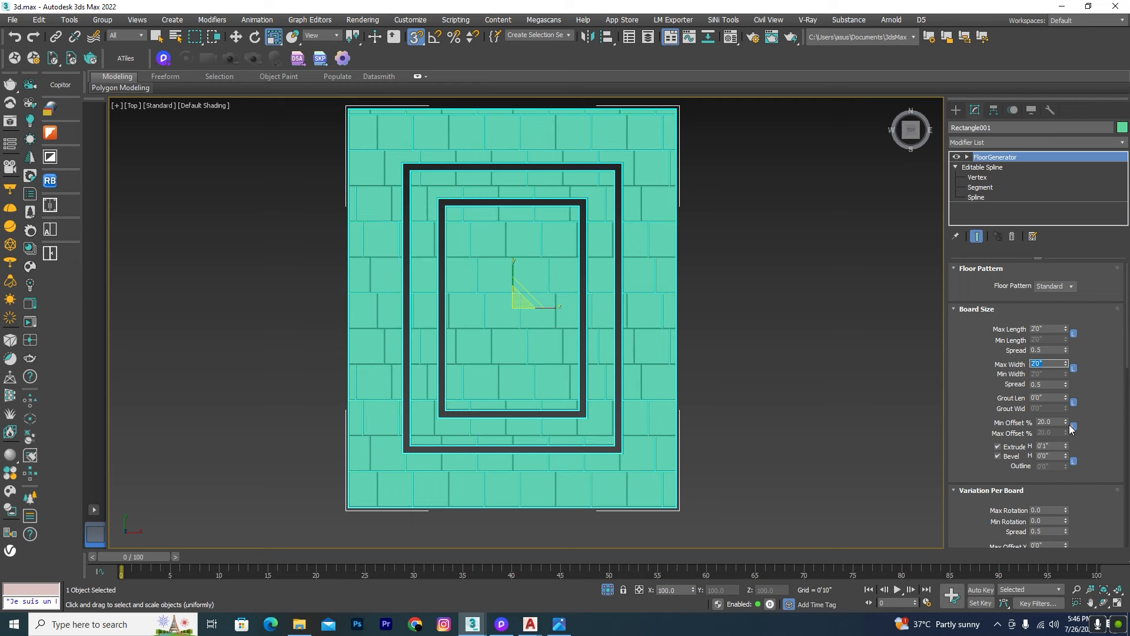
# Set the floor boards' minimum offset to 0, and adjust the grout length and reduce the bevel height for fine joints
pyautogui.rightClick(1067, 424)
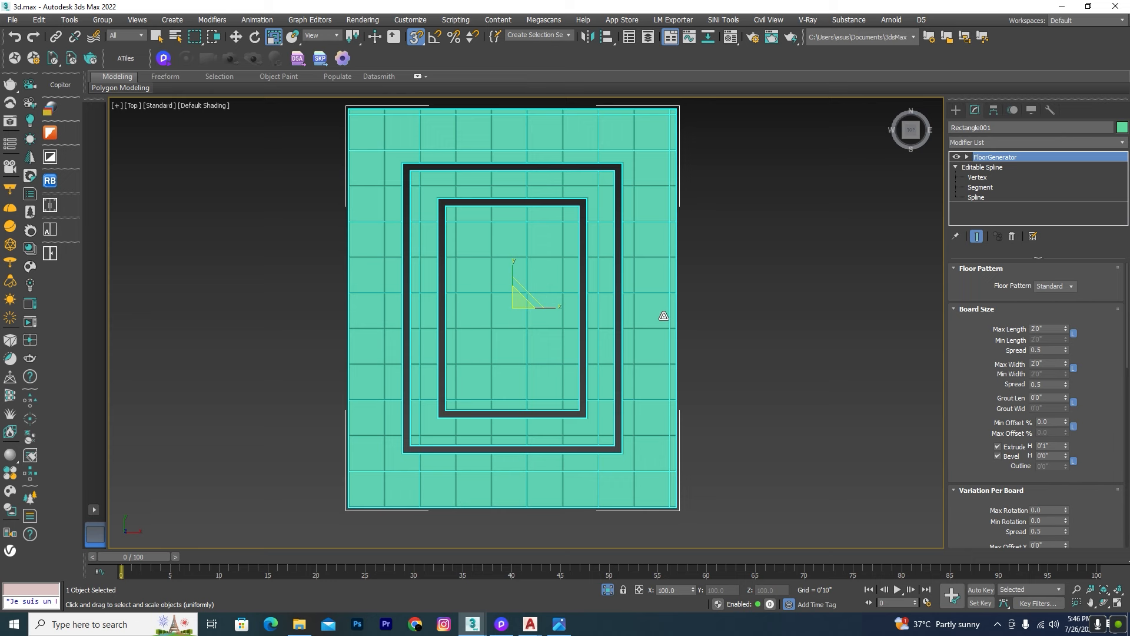
pyautogui.click(1066, 400)
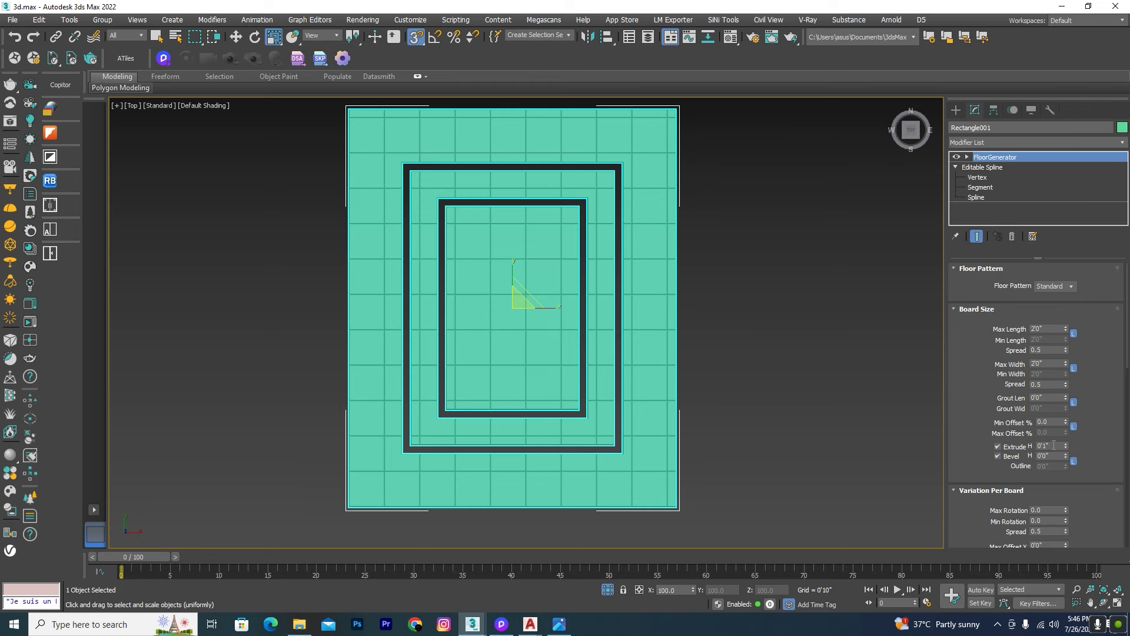
pyautogui.scroll(10, 538, 444)
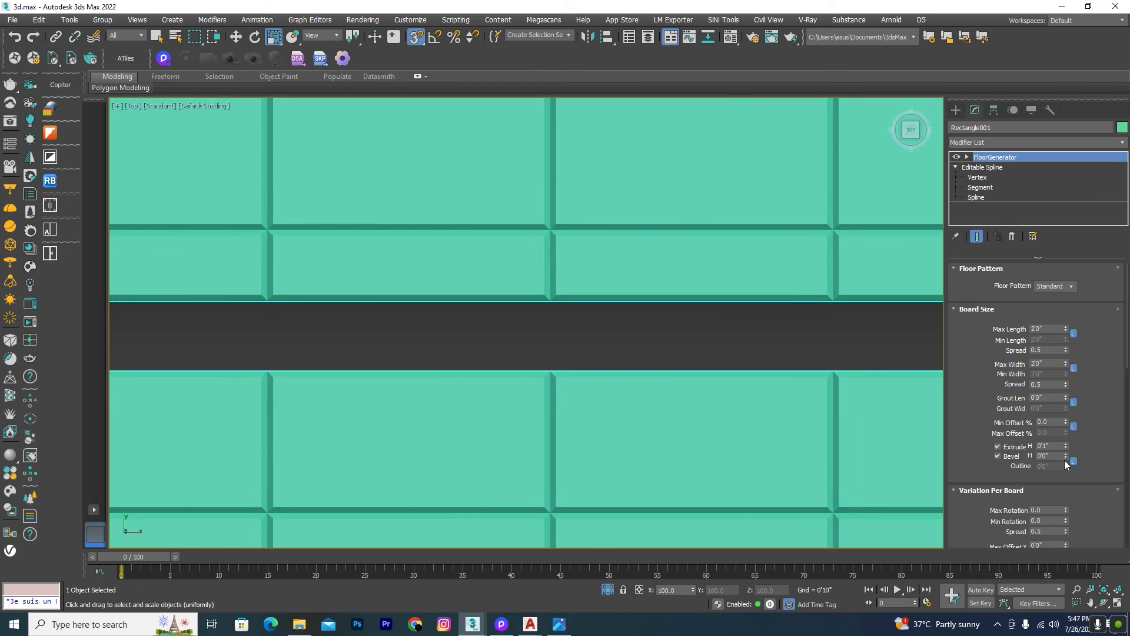
pyautogui.moveTo(1065, 455); pyautogui.dragTo(1069, 478)
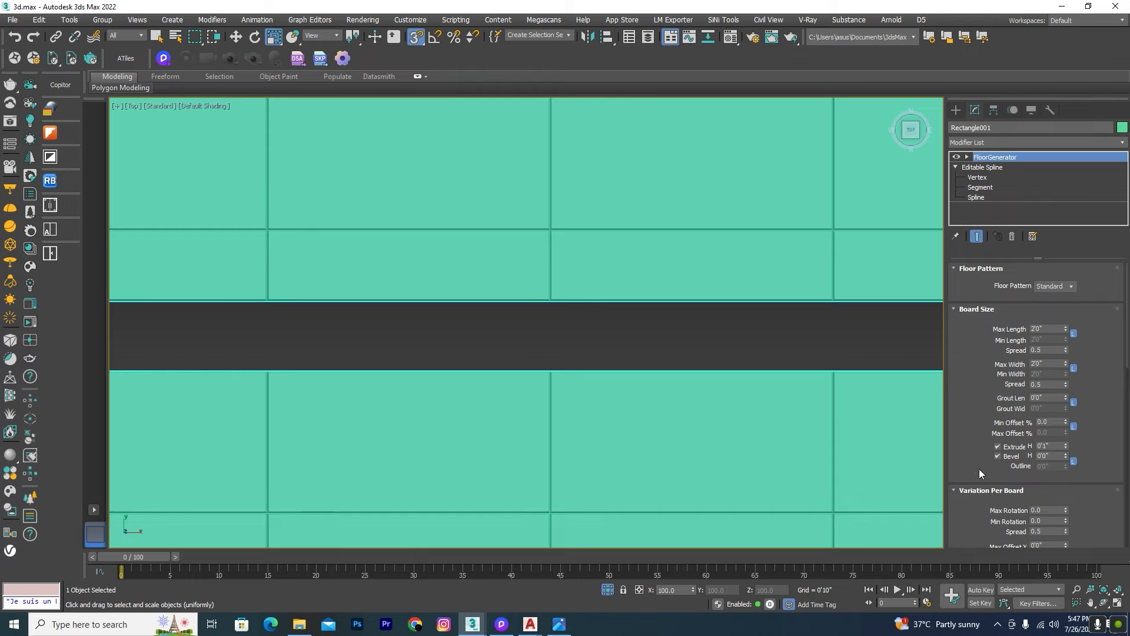
pyautogui.scroll(-10, 619, 311)
pyautogui.keyDown('alt'); pyautogui.moveTo(560, 333); pyautogui.dragTo(684, 373, button='middle'); pyautogui.keyUp('alt')
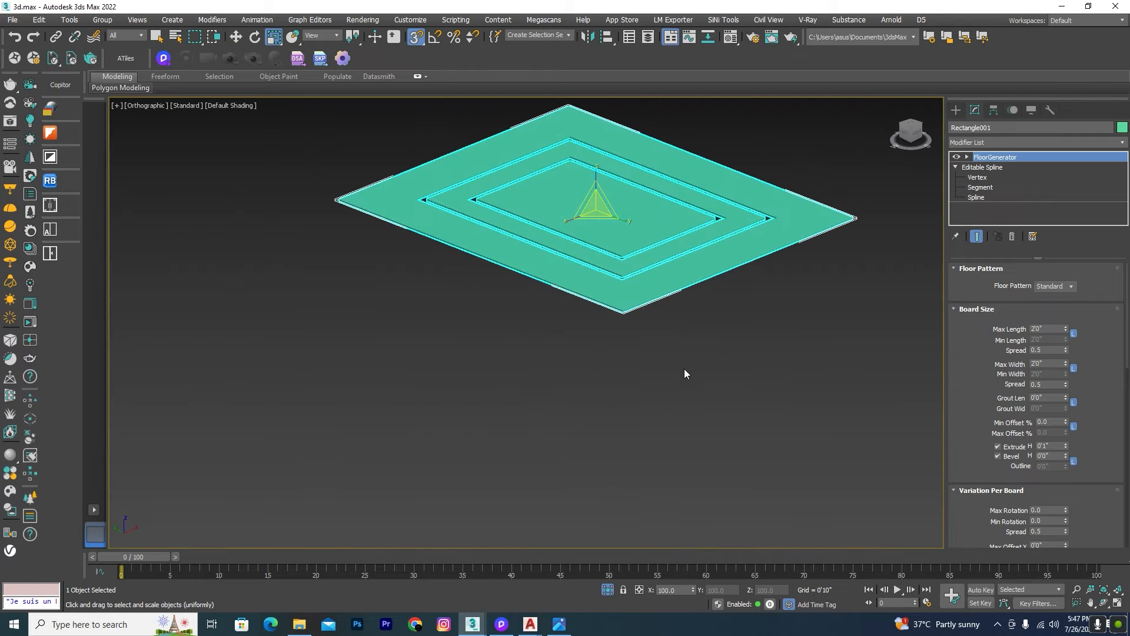
pyautogui.scroll(5, 731, 278)
pyautogui.press('w')
pyautogui.scroll(-5, 459, 253)
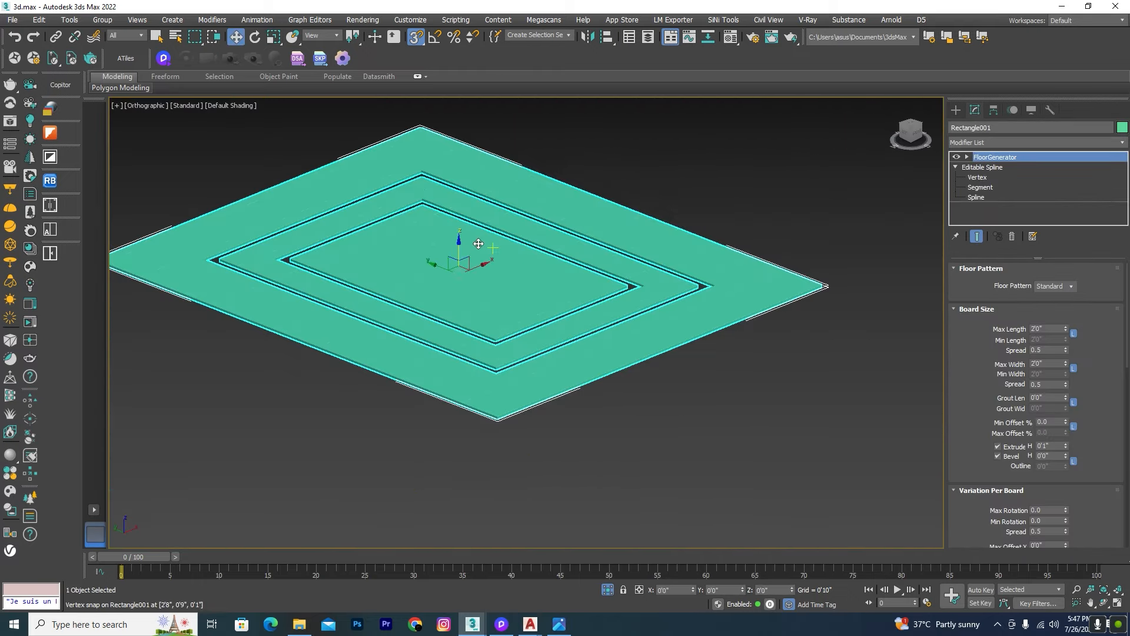
pyautogui.scroll(5, 448, 284)
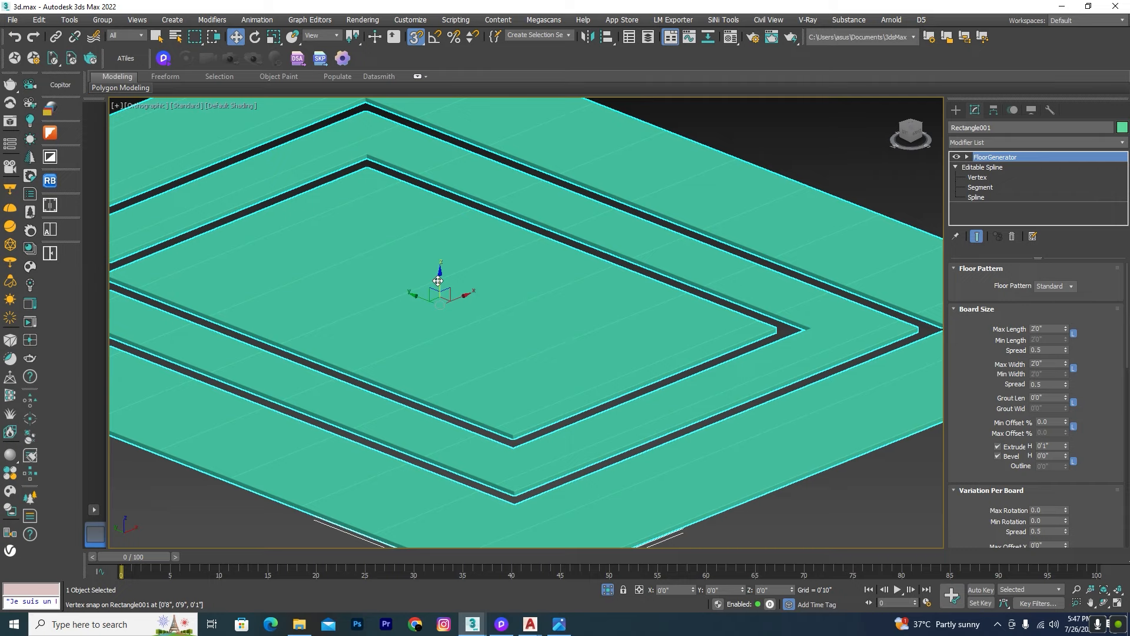
pyautogui.keyDown('shift'); pyautogui.moveTo(438, 281); pyautogui.dragTo(438, 206); pyautogui.keyUp('shift')
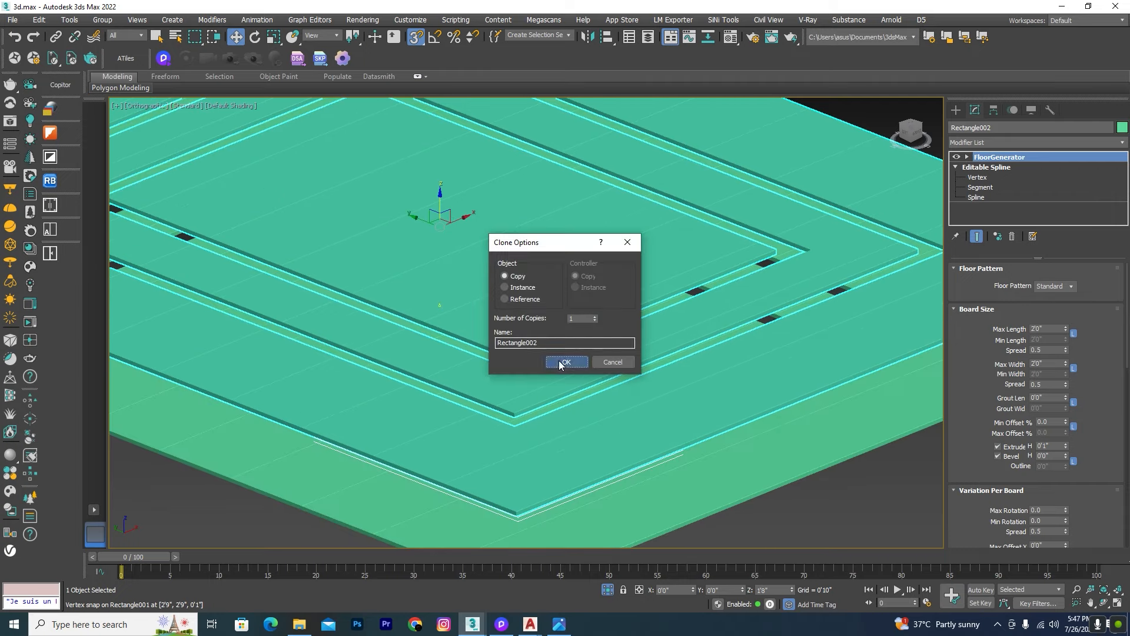
pyautogui.click(564, 362)
pyautogui.press('z')
pyautogui.click(956, 167)
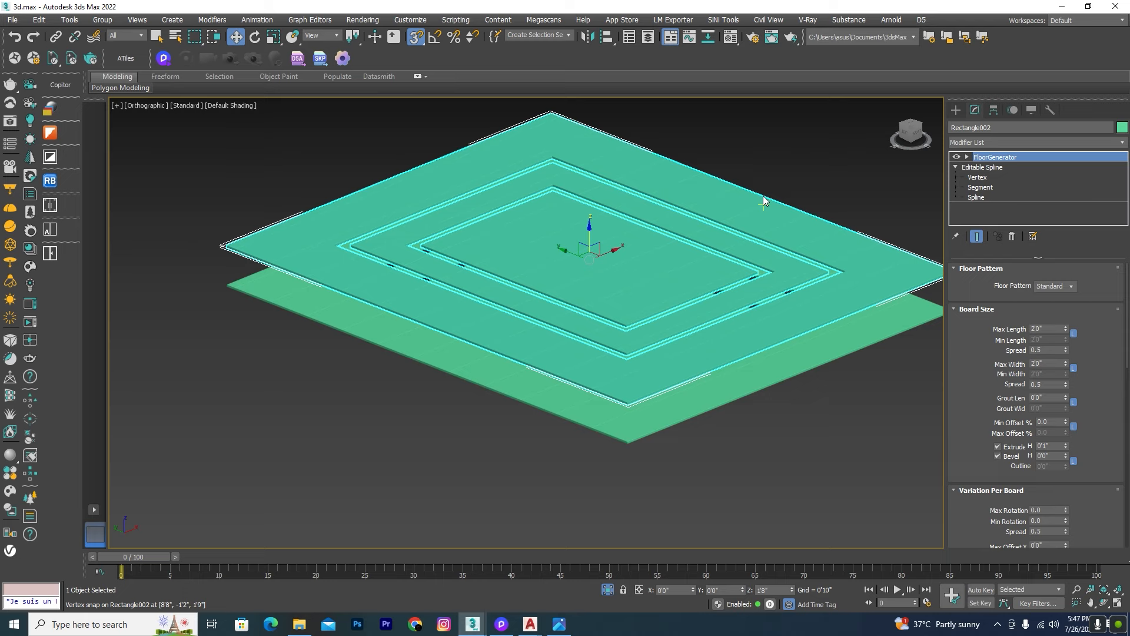
pyautogui.press('Delete')
# Detach a copy of the four inner border splines of the floor shape as a separate shape, and leave spline editing
pyautogui.scroll(5, 802, 321)
pyautogui.click(802, 318)
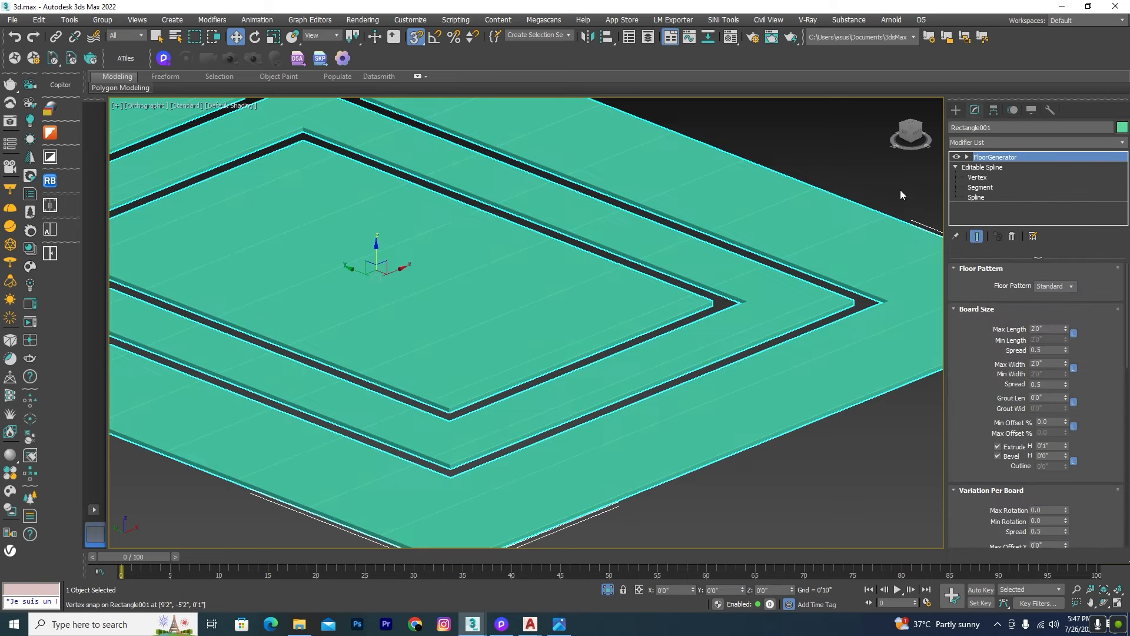
pyautogui.click(966, 168)
pyautogui.click(992, 197)
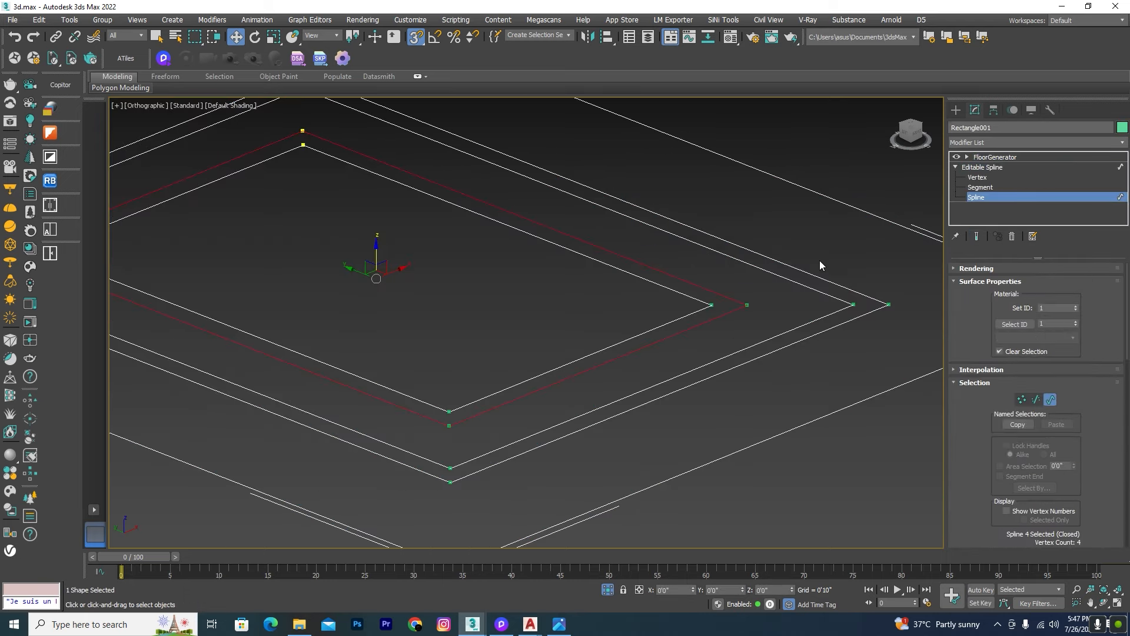
pyautogui.moveTo(801, 260); pyautogui.dragTo(771, 288)
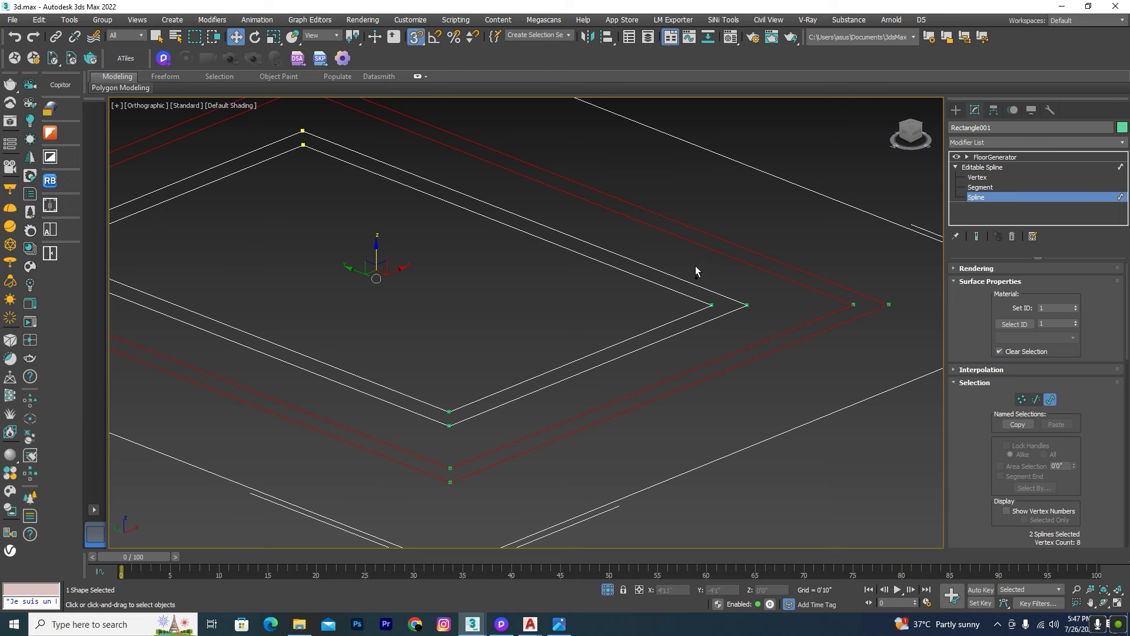
pyautogui.keyDown('ctrl'); pyautogui.moveTo(696, 267); pyautogui.dragTo(663, 311); pyautogui.keyUp('ctrl')
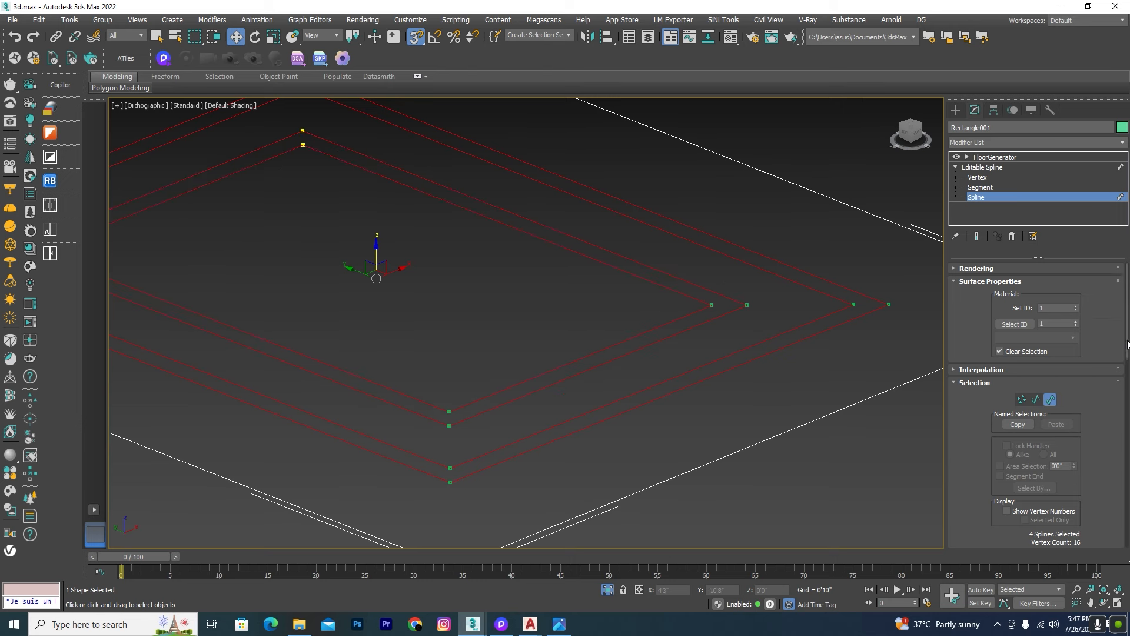
pyautogui.scroll(-5, 1104, 539)
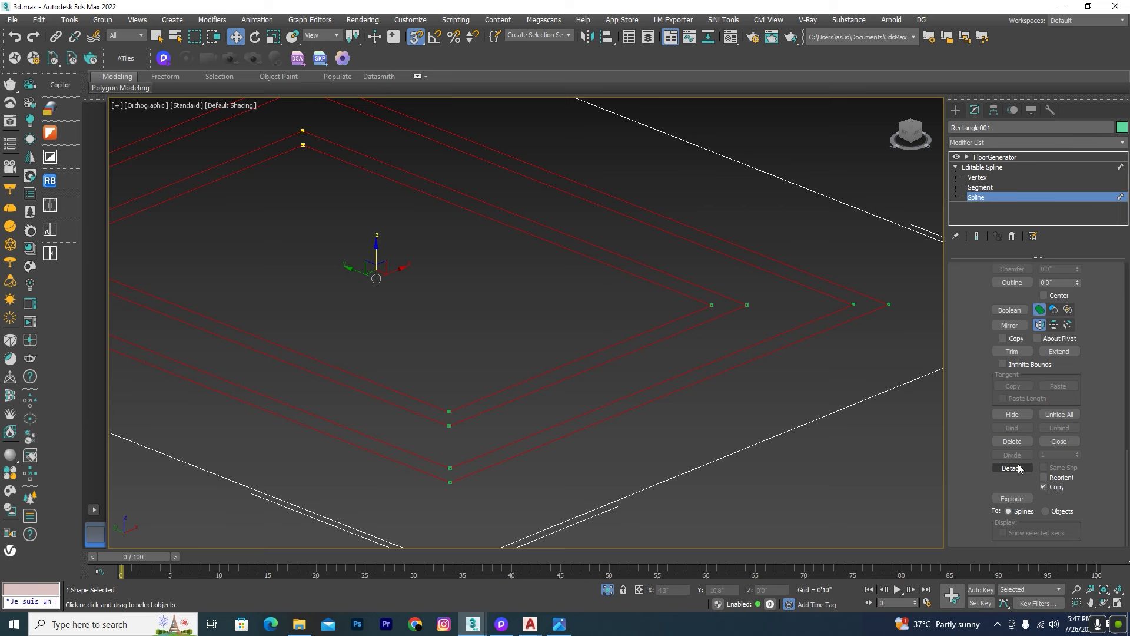
pyautogui.click(1014, 468)
pyautogui.click(599, 318)
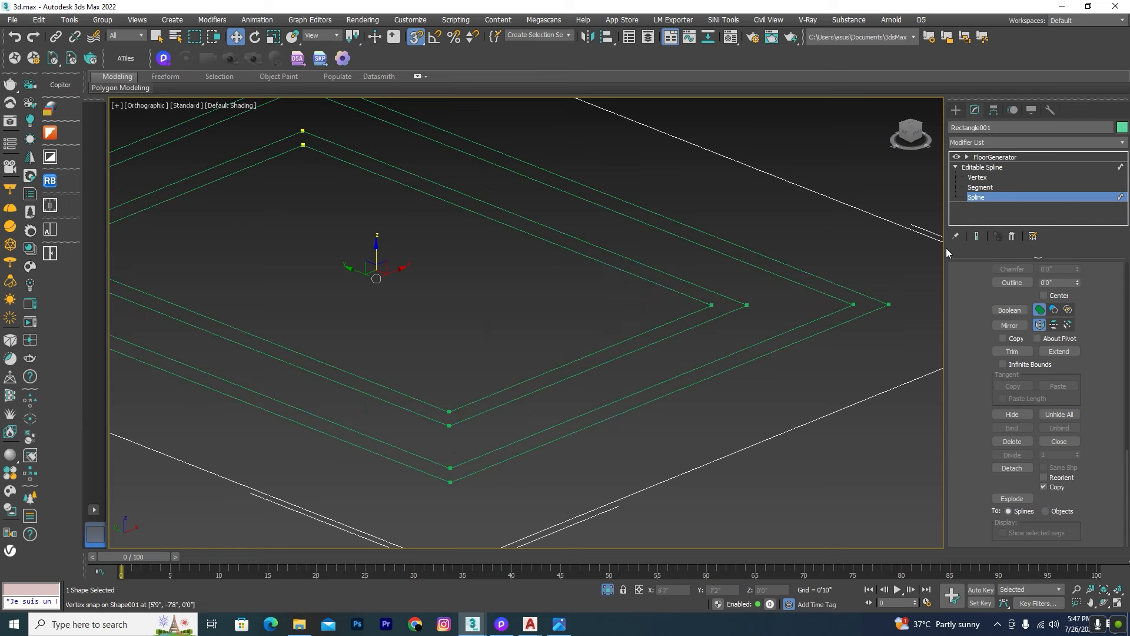
pyautogui.click(976, 199)
pyautogui.scroll(-3, 628, 266)
pyautogui.click(790, 422)
# Copy the FloorGenerator modifier from the main floor shape and paste it onto the detached border shape to fill the border gaps
pyautogui.scroll(6, 689, 261)
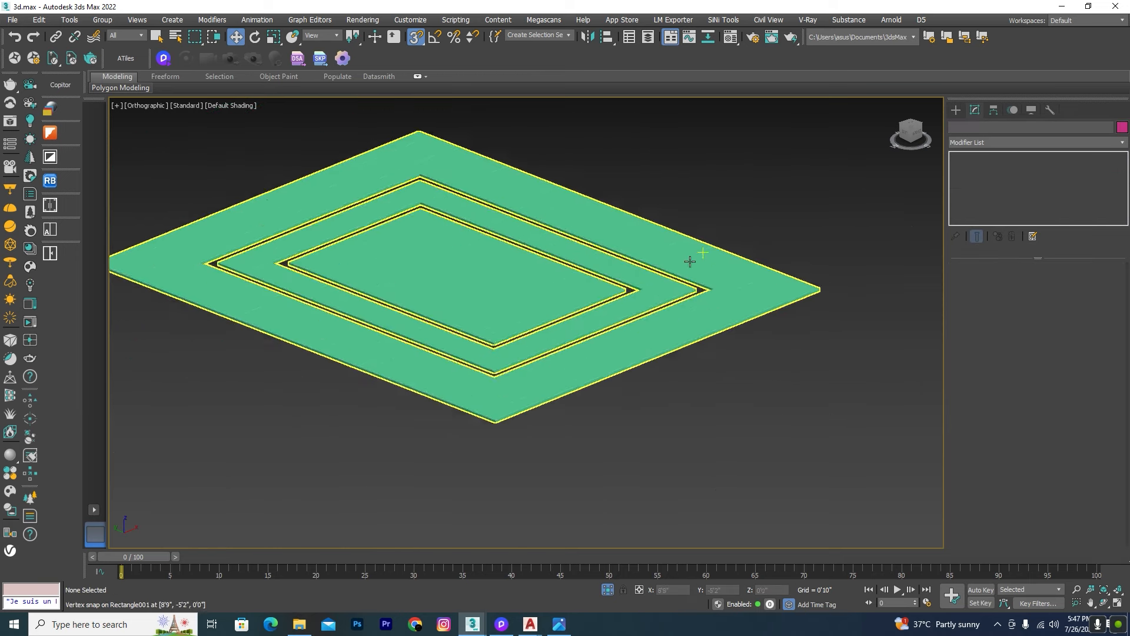
pyautogui.click(677, 301)
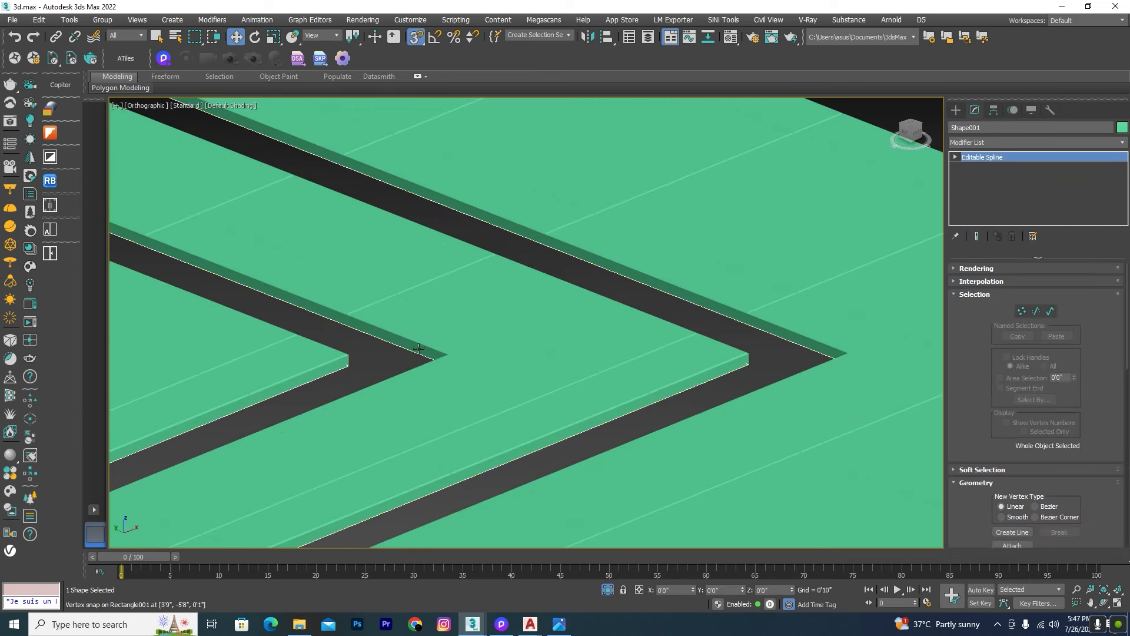
pyautogui.click(759, 272)
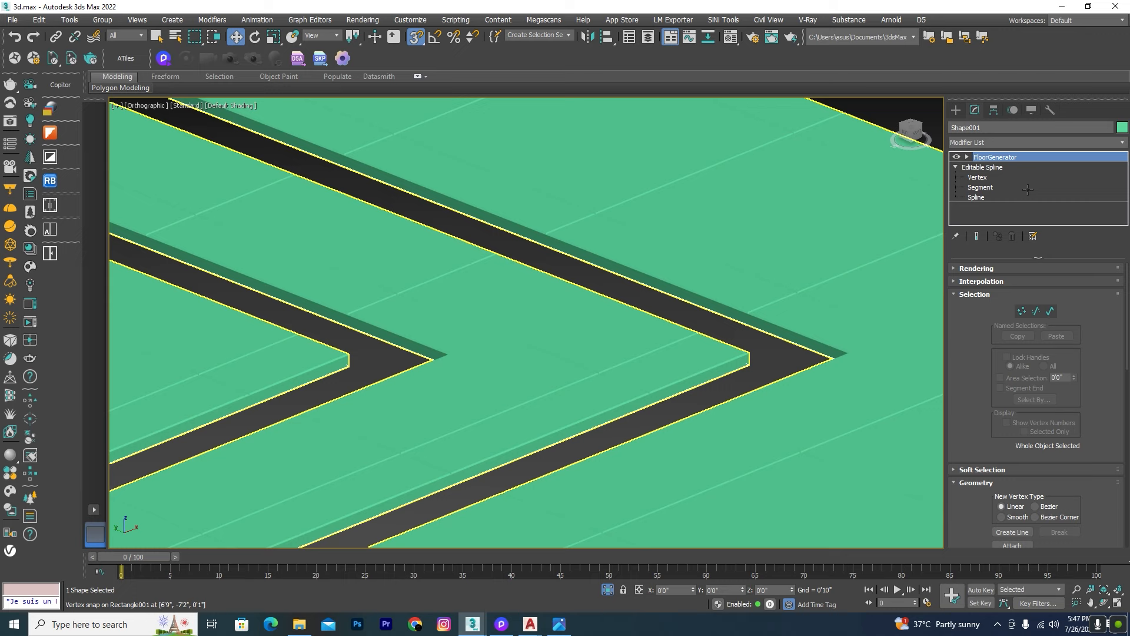
pyautogui.rightClick(1013, 156)
pyautogui.click(1004, 204)
pyautogui.scroll(5, 749, 326)
pyautogui.click(739, 330)
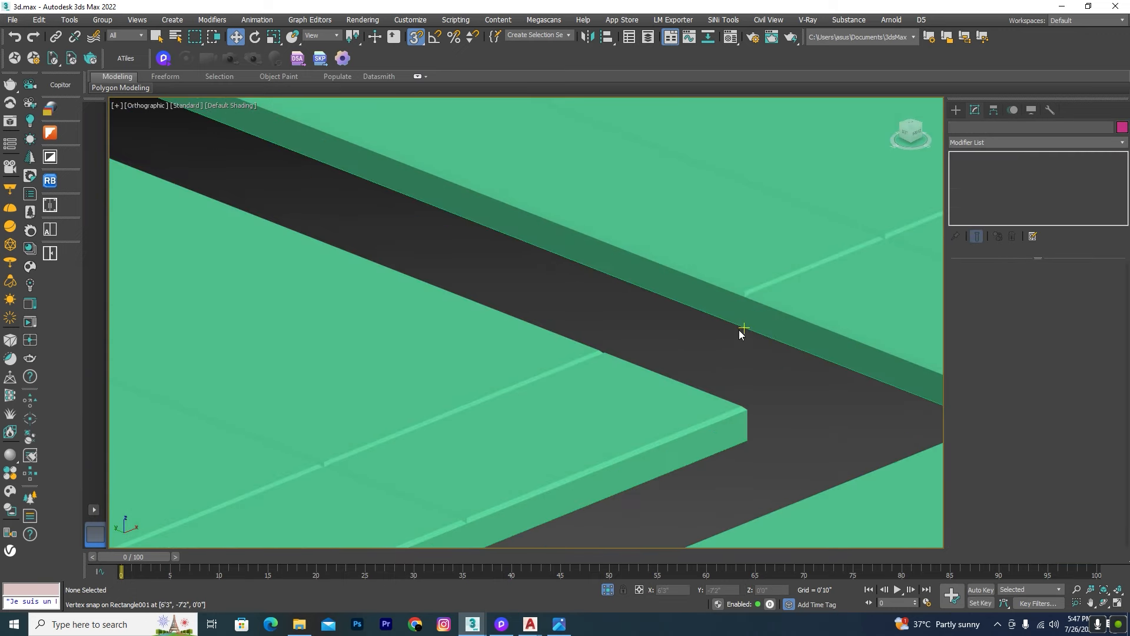
pyautogui.click(741, 324)
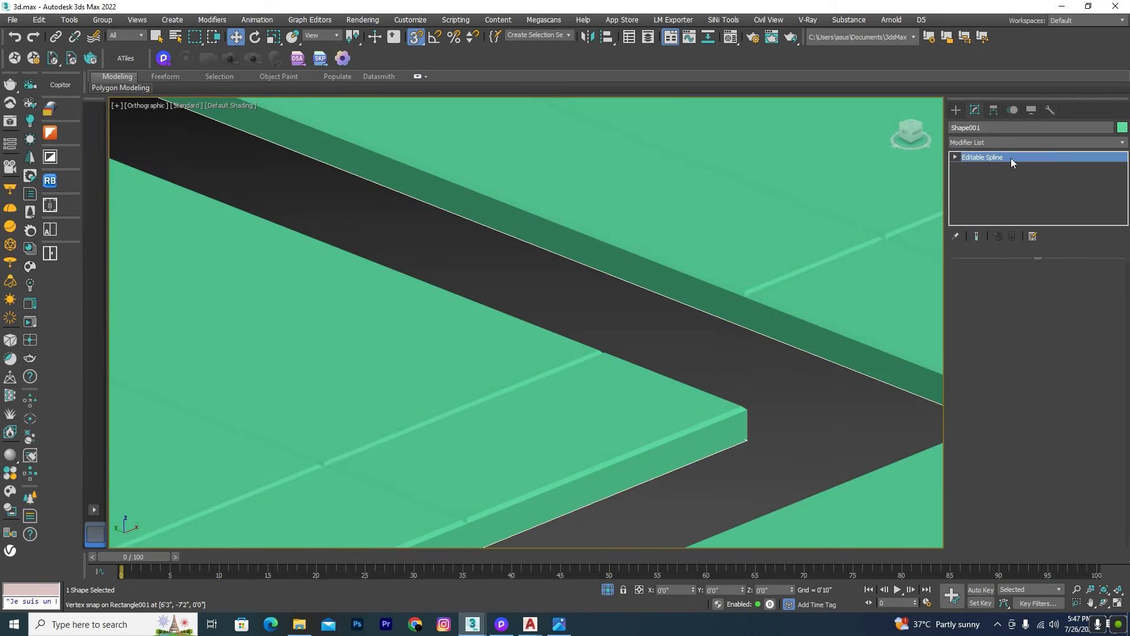
pyautogui.rightClick(1020, 159)
pyautogui.click(1039, 163)
pyautogui.scroll(-6, 613, 240)
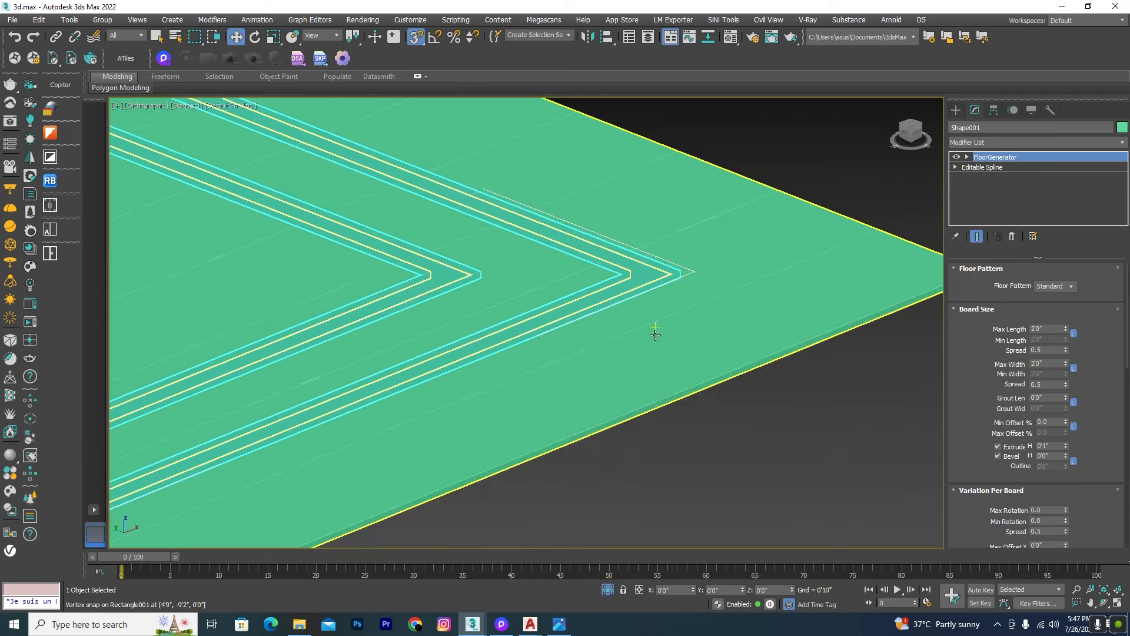
pyautogui.click(698, 382)
pyautogui.press('t')
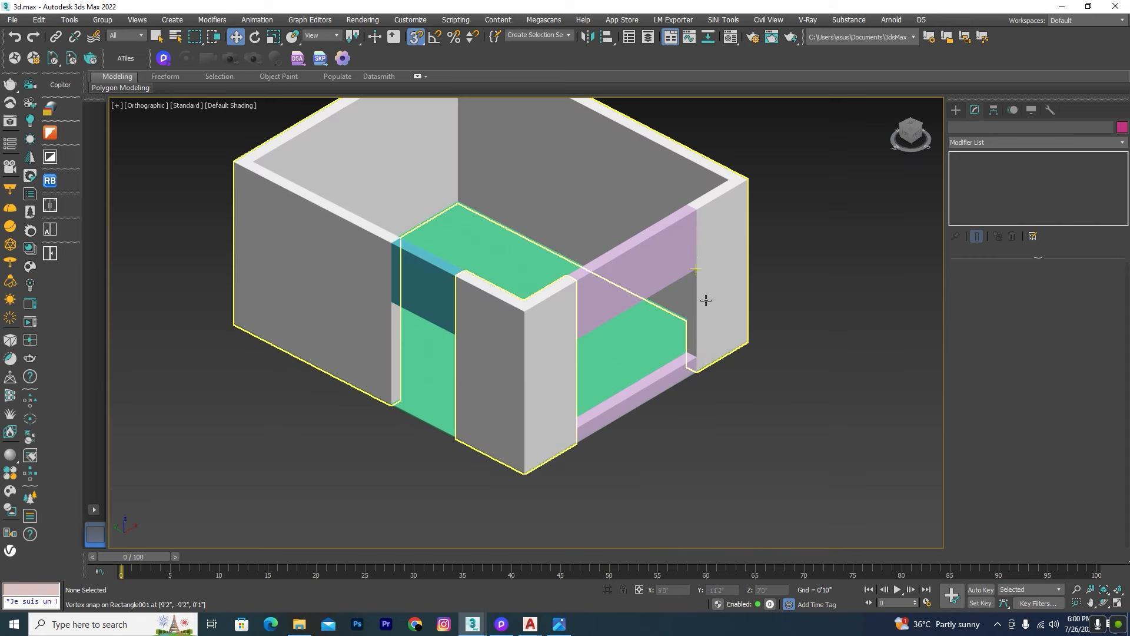
# Select the extruded walls in an angled view of the room and isolate them
pyautogui.scroll(3, 704, 298)
pyautogui.scroll(-4, 687, 422)
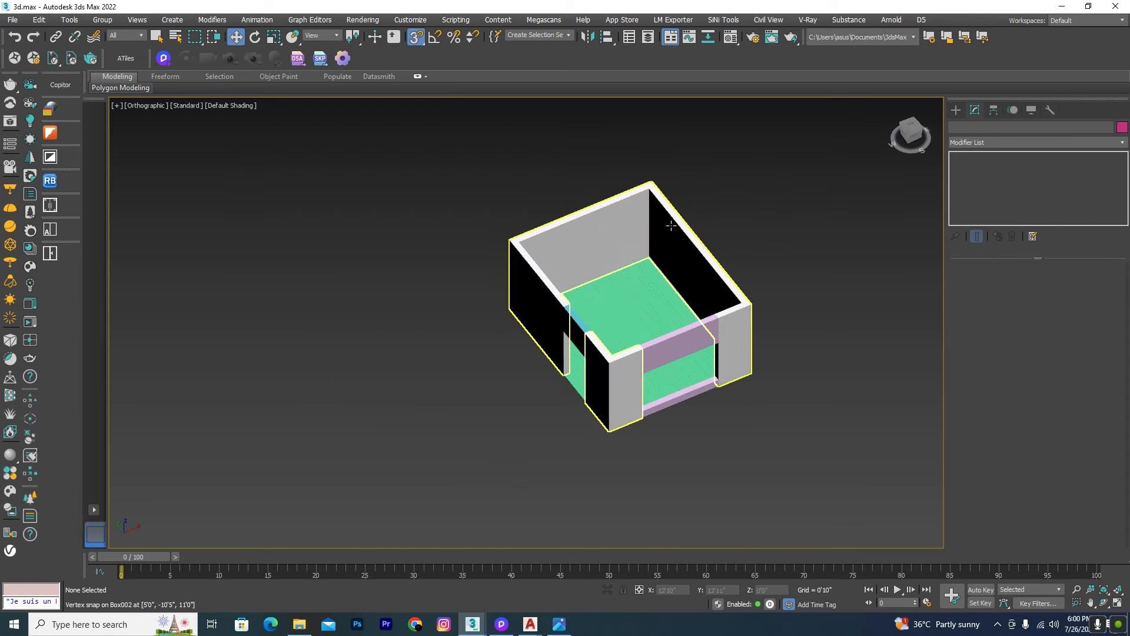
pyautogui.scroll(4, 671, 225)
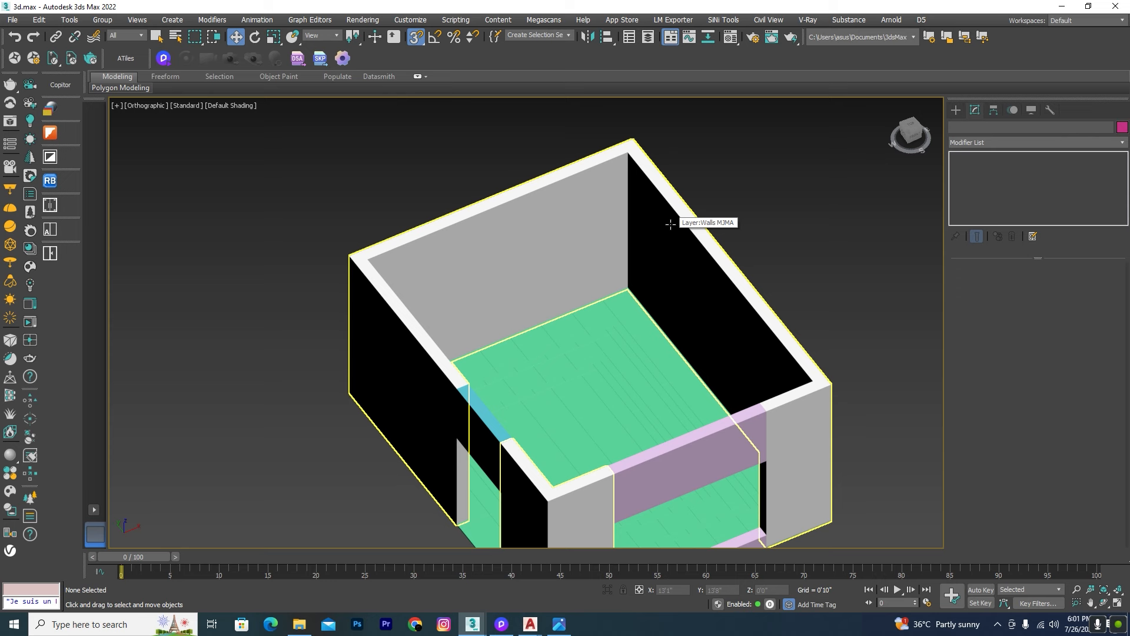
pyautogui.click(671, 225)
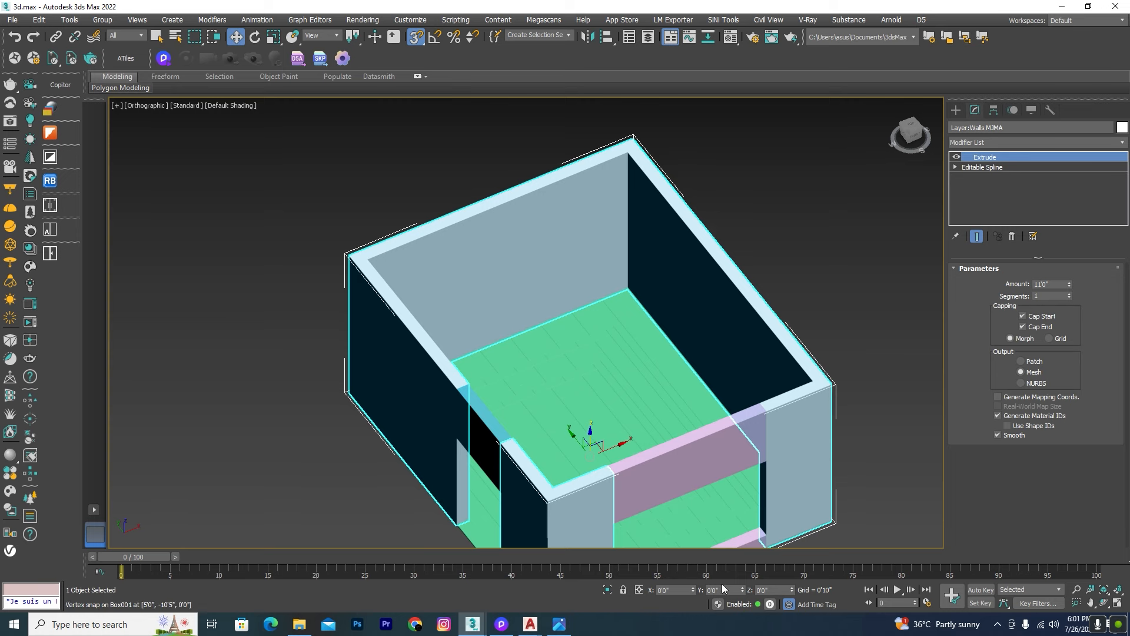
pyautogui.click(608, 590)
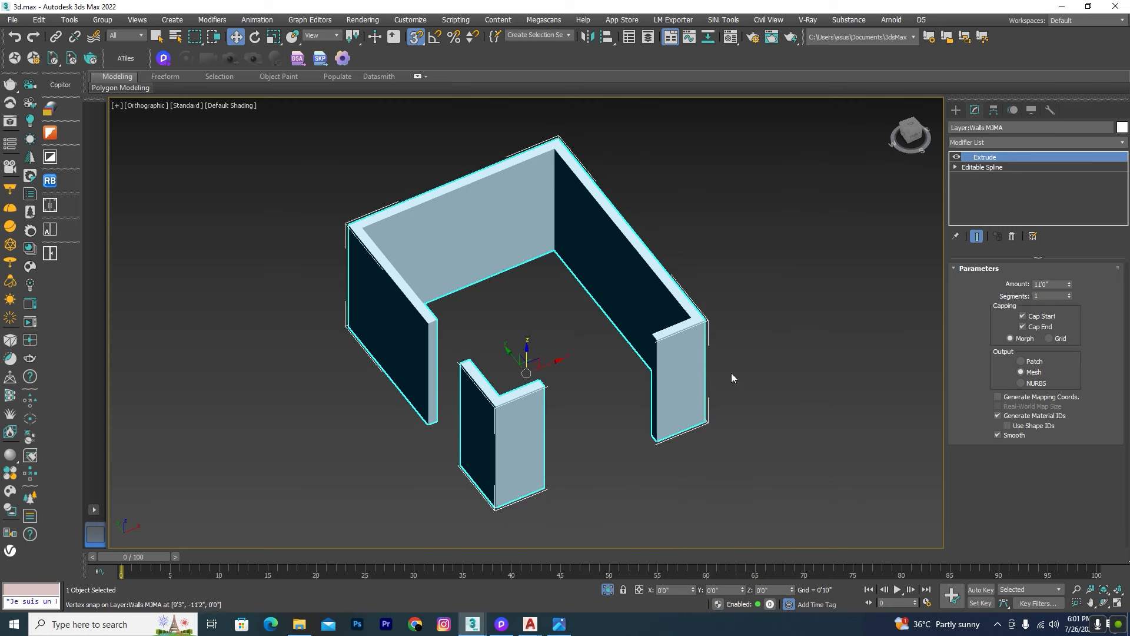
# Show the isolated walls in wireframe and begin a vertex-snapped line at the inner floor corner beside the door opening, running along the adjoining wall
pyautogui.click(955, 109)
pyautogui.click(971, 128)
pyautogui.click(993, 203)
pyautogui.press('F3')
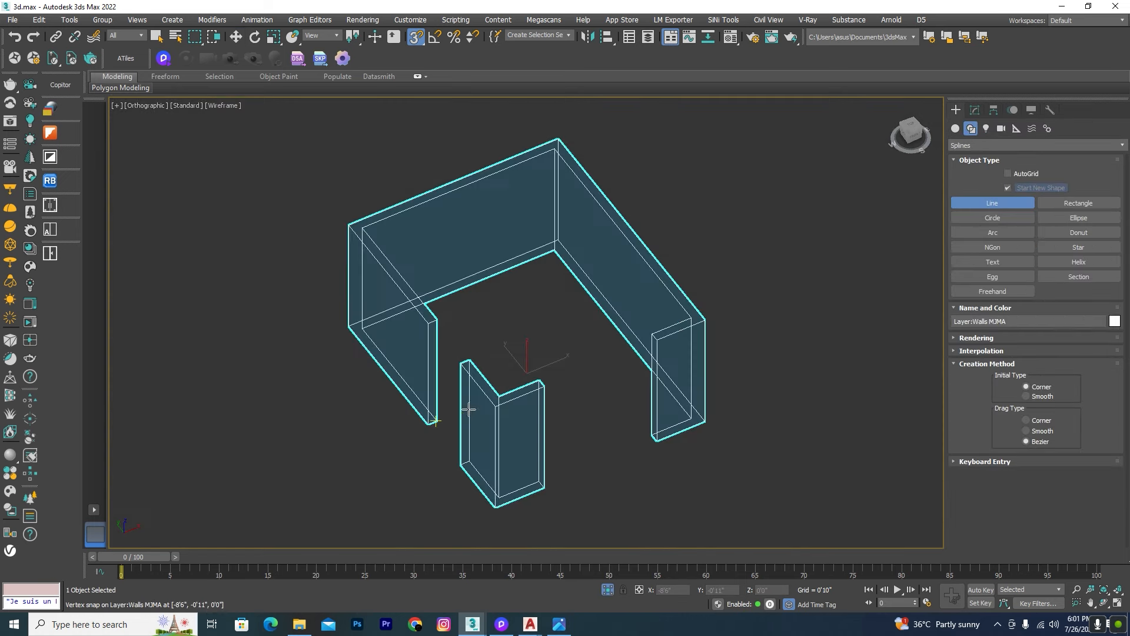
pyautogui.keyDown('alt'); pyautogui.moveTo(566, 338); pyautogui.dragTo(421, 349, button='middle'); pyautogui.keyUp('alt')
pyautogui.press('s')
pyautogui.scroll(3, 459, 263)
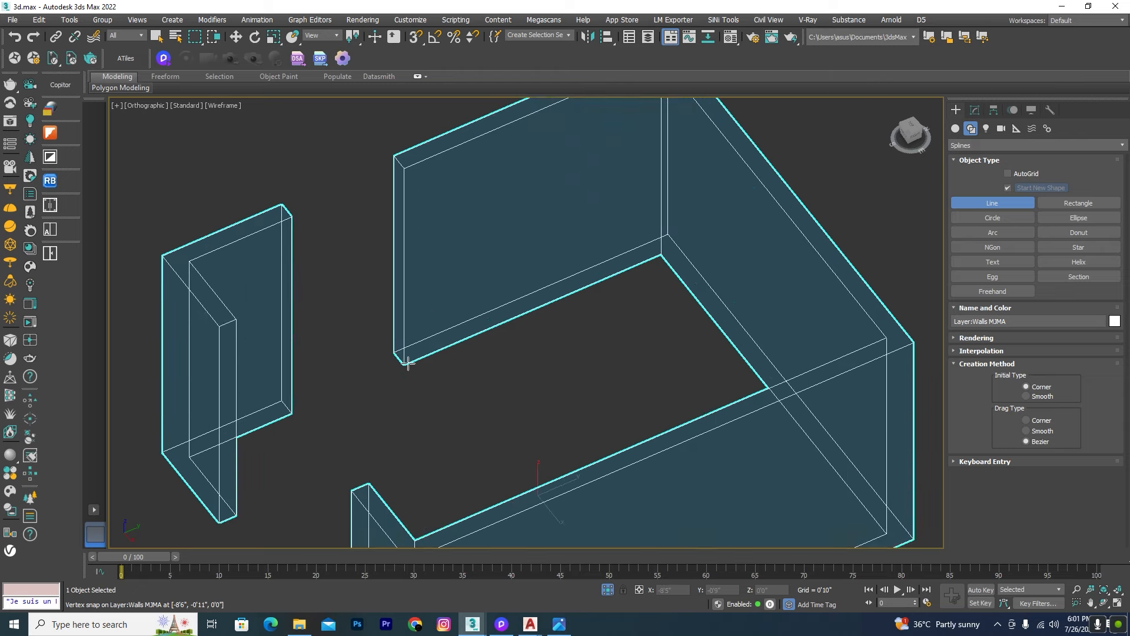
pyautogui.click(408, 362)
pyautogui.rightClick(532, 336)
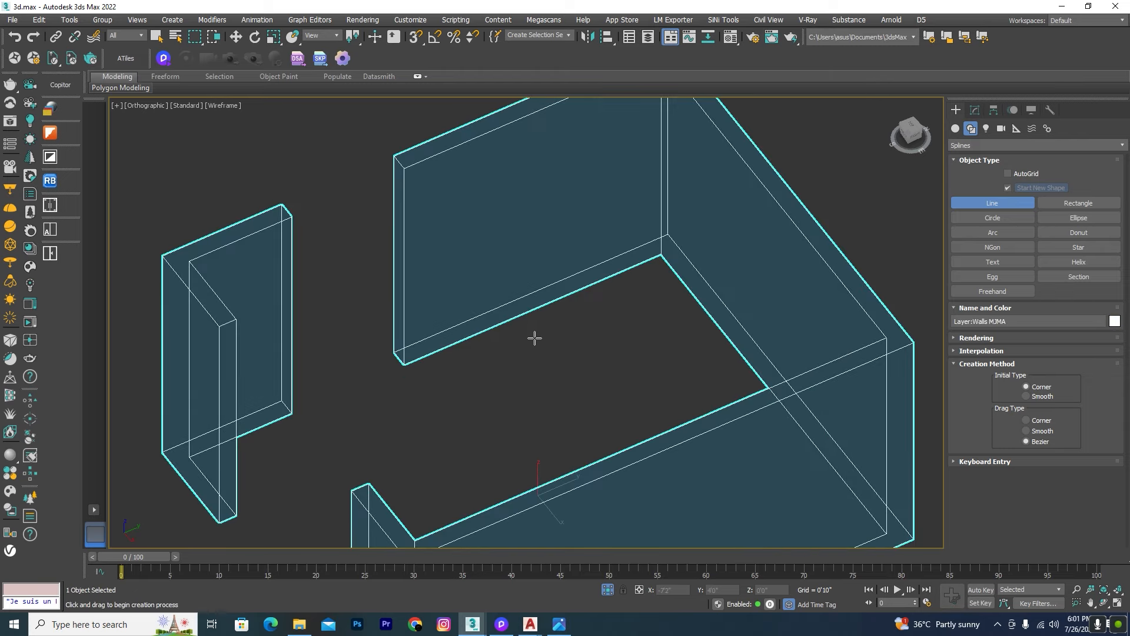
pyautogui.press('s')
pyautogui.click(404, 363)
pyautogui.click(662, 255)
# Continue the line around the remaining inner floor corners to the opposite side of the door opening and finish it as an open spline
pyautogui.scroll(-4, 618, 259)
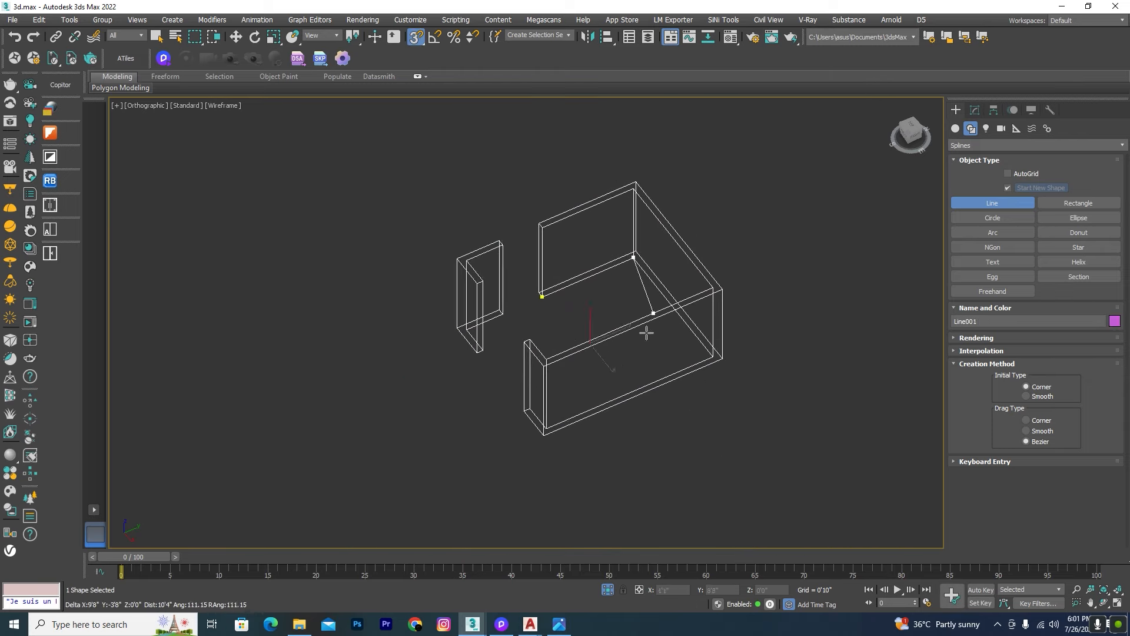
pyautogui.keyDown('alt'); pyautogui.moveTo(647, 333); pyautogui.dragTo(770, 333, button='middle'); pyautogui.keyUp('alt')
pyautogui.scroll(5, 608, 247)
pyautogui.click(595, 164)
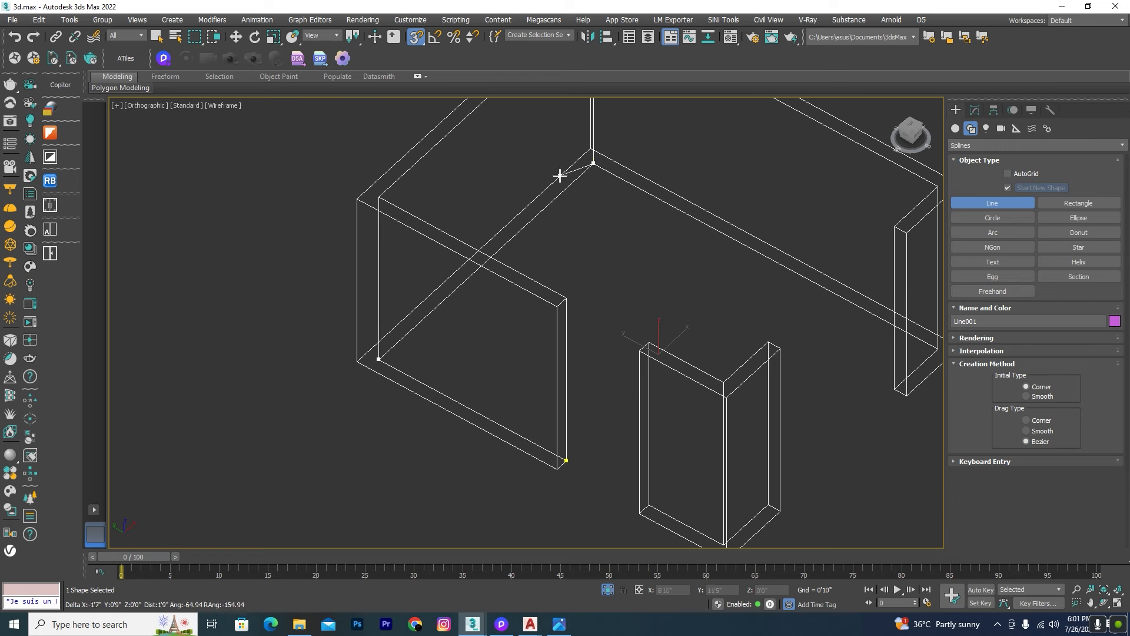
pyautogui.scroll(-2, 560, 175)
pyautogui.click(746, 261)
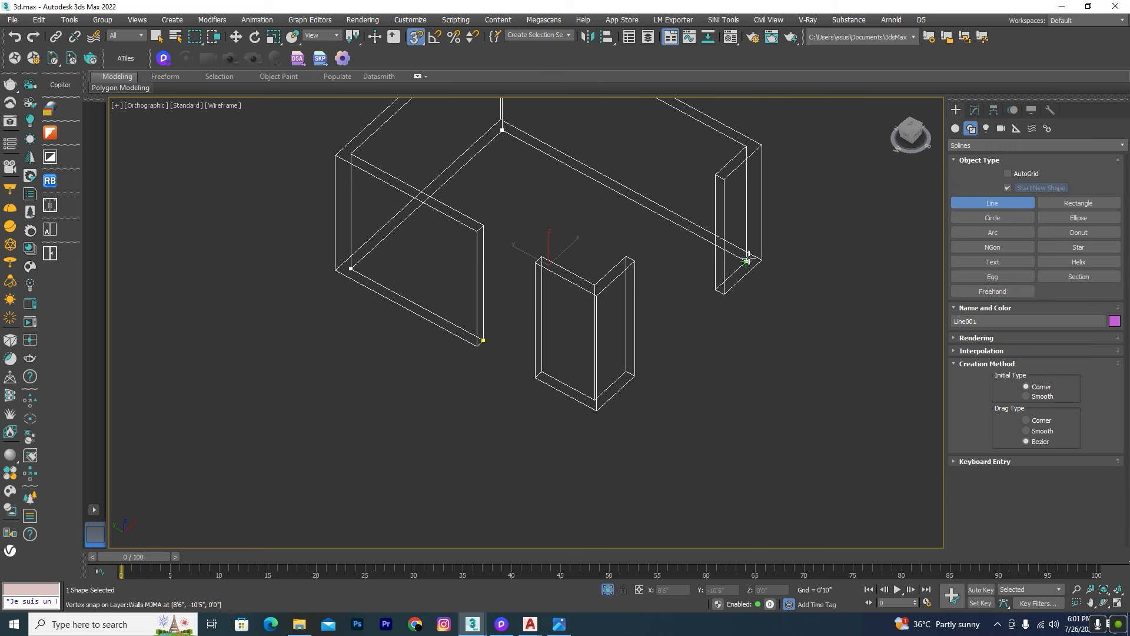
pyautogui.click(626, 366)
pyautogui.click(596, 403)
pyautogui.click(541, 372)
pyautogui.rightClick(527, 421)
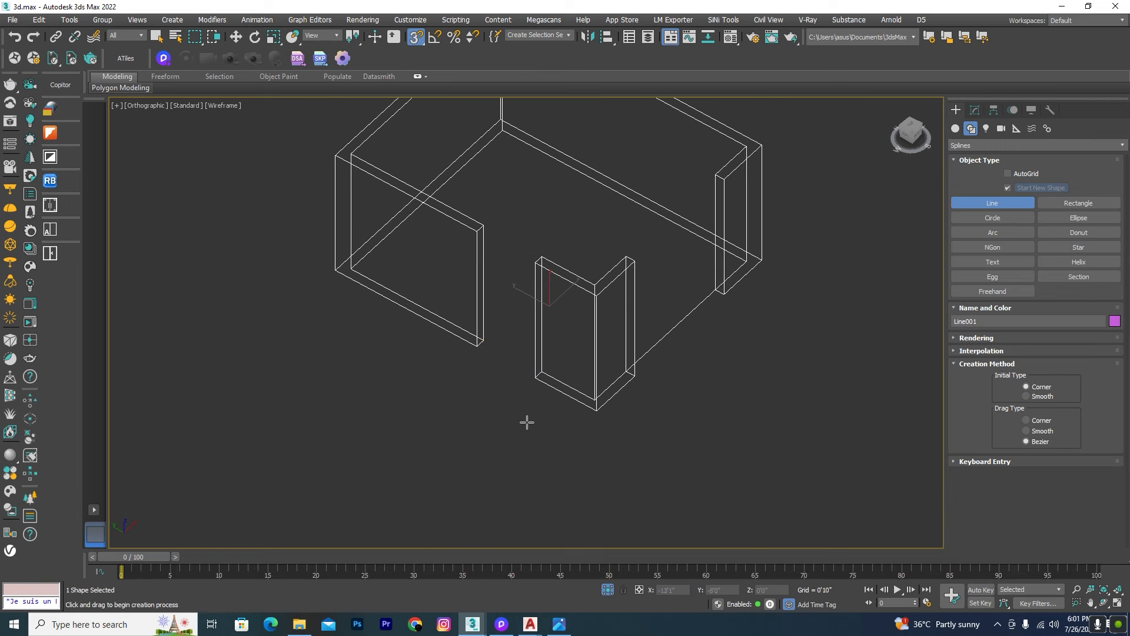
pyautogui.rightClick(527, 421)
pyautogui.keyDown('alt'); pyautogui.moveTo(718, 385); pyautogui.dragTo(718, 347, button='middle'); pyautogui.keyUp('alt')
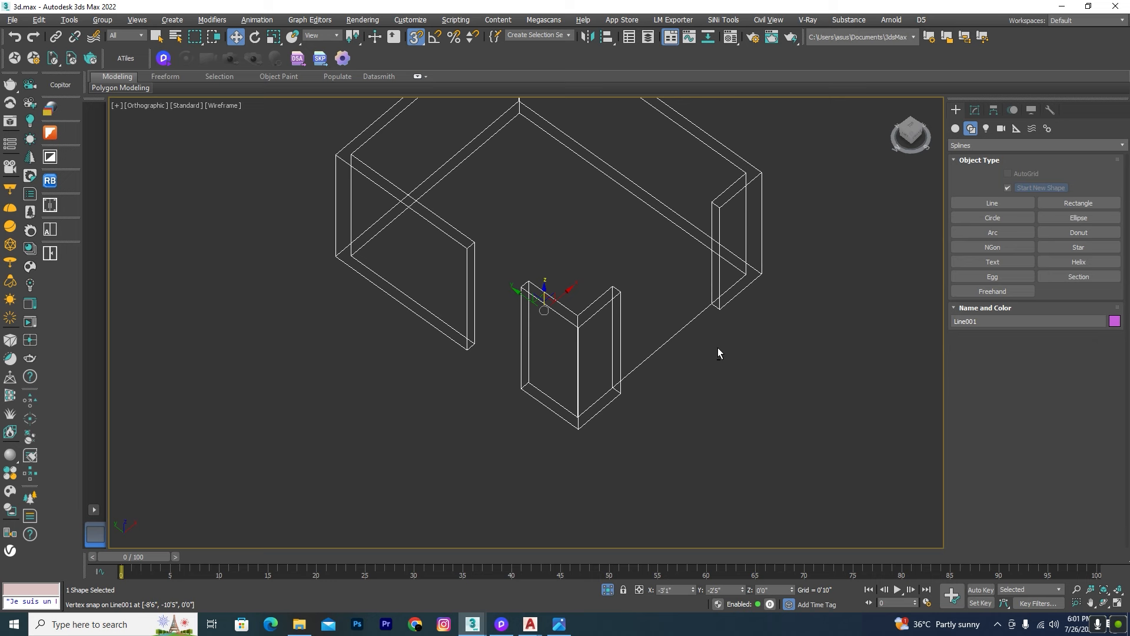
# Sweep the traced line with skirting profile 100 from the mipoll Sweep Presets Lite library
pyautogui.click(976, 109)
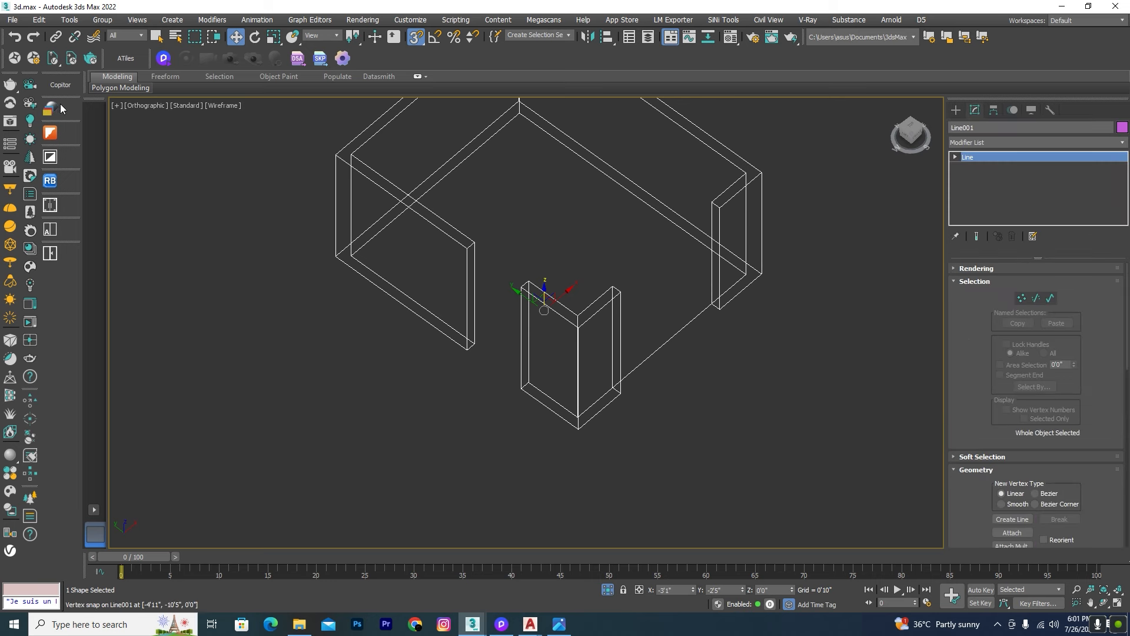
pyautogui.click(50, 133)
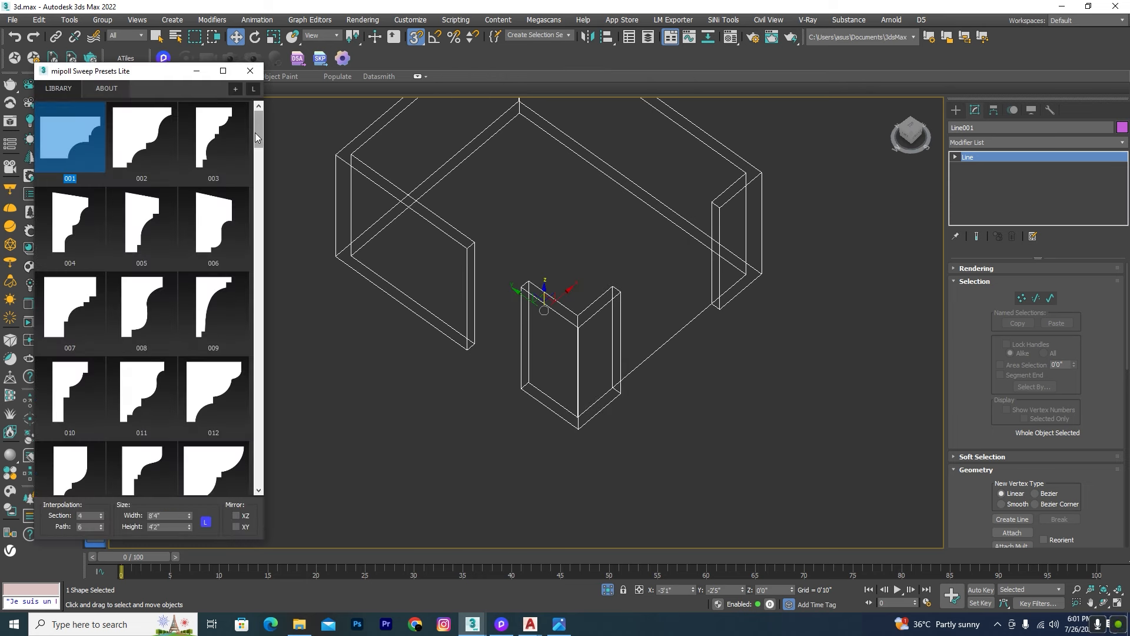
pyautogui.moveTo(258, 122); pyautogui.dragTo(254, 434)
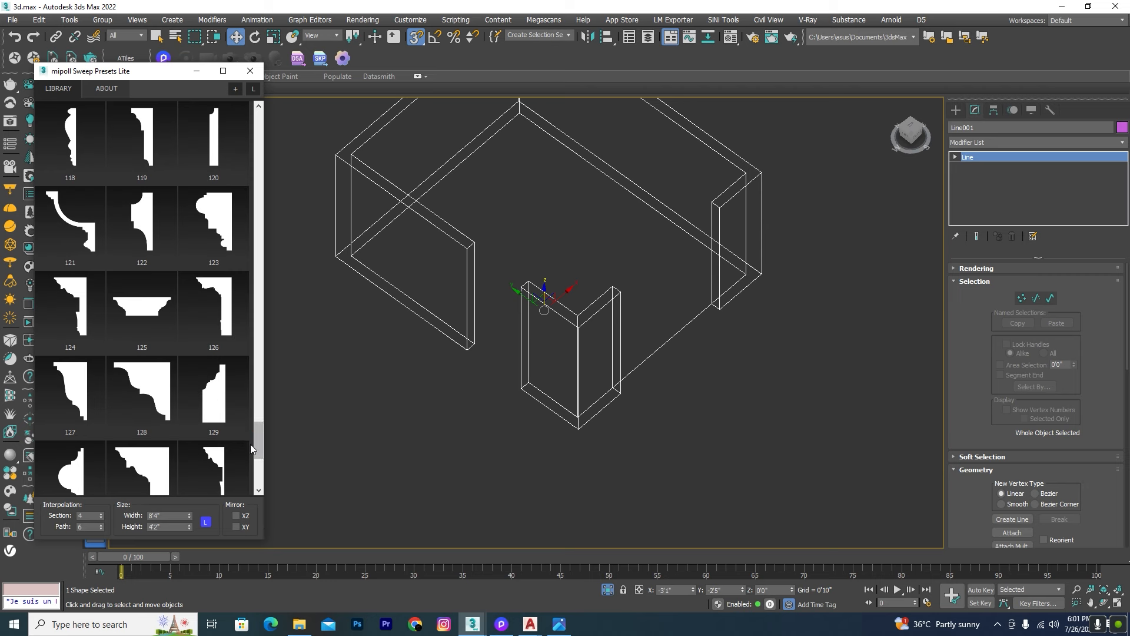
pyautogui.moveTo(257, 447); pyautogui.dragTo(257, 391)
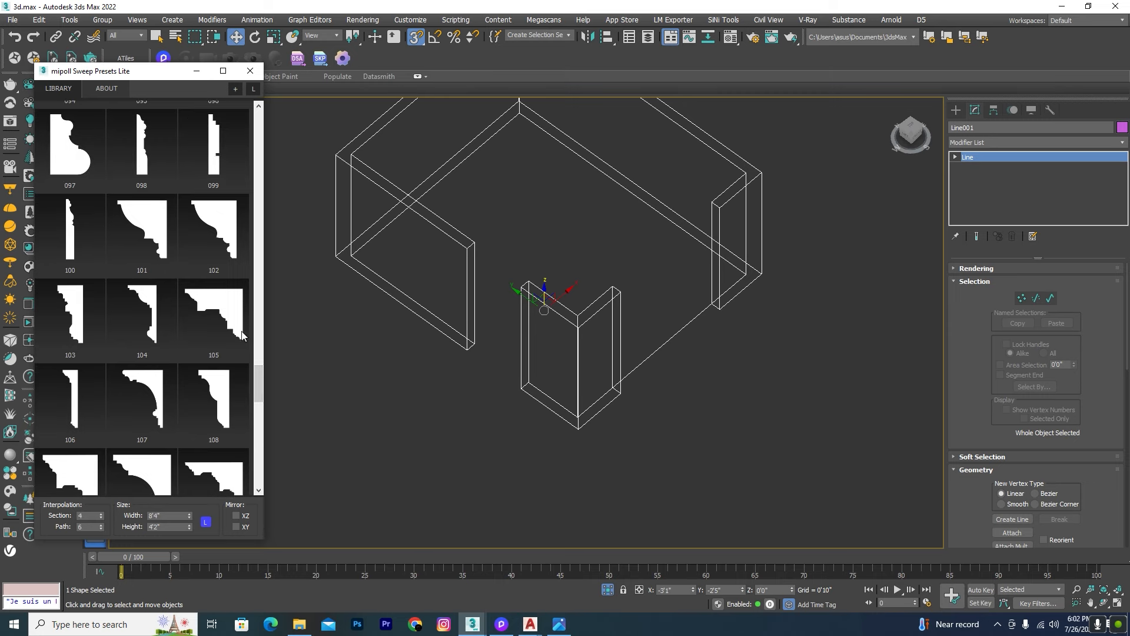
pyautogui.moveTo(257, 388); pyautogui.dragTo(245, 361)
pyautogui.scroll(-10, 242, 400)
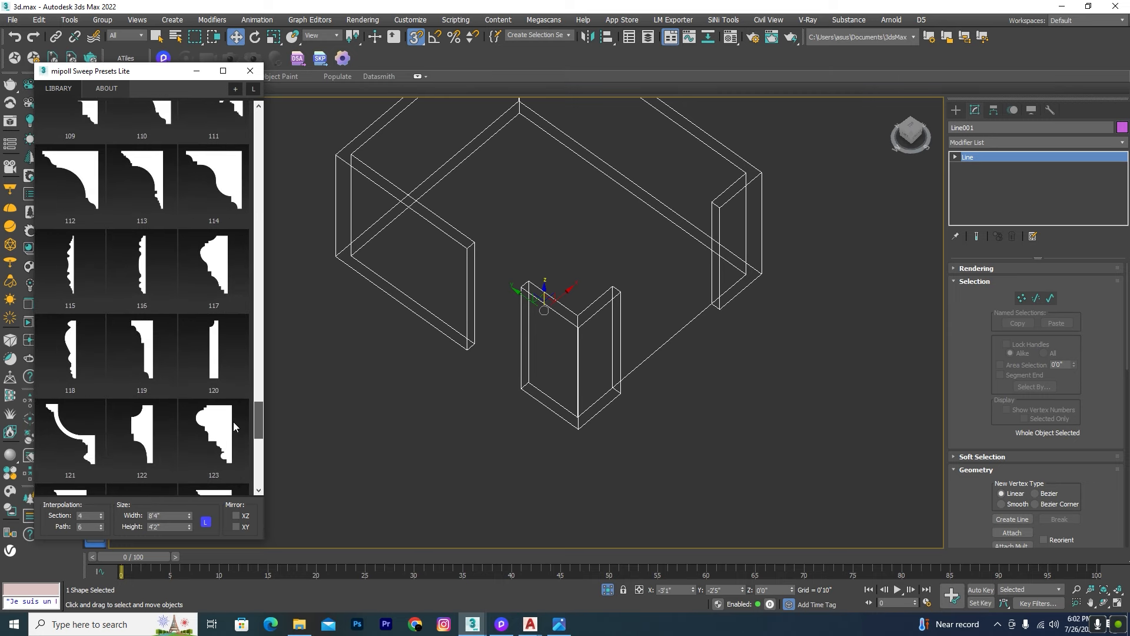
pyautogui.scroll(-1, 234, 422)
pyautogui.scroll(-1, 235, 446)
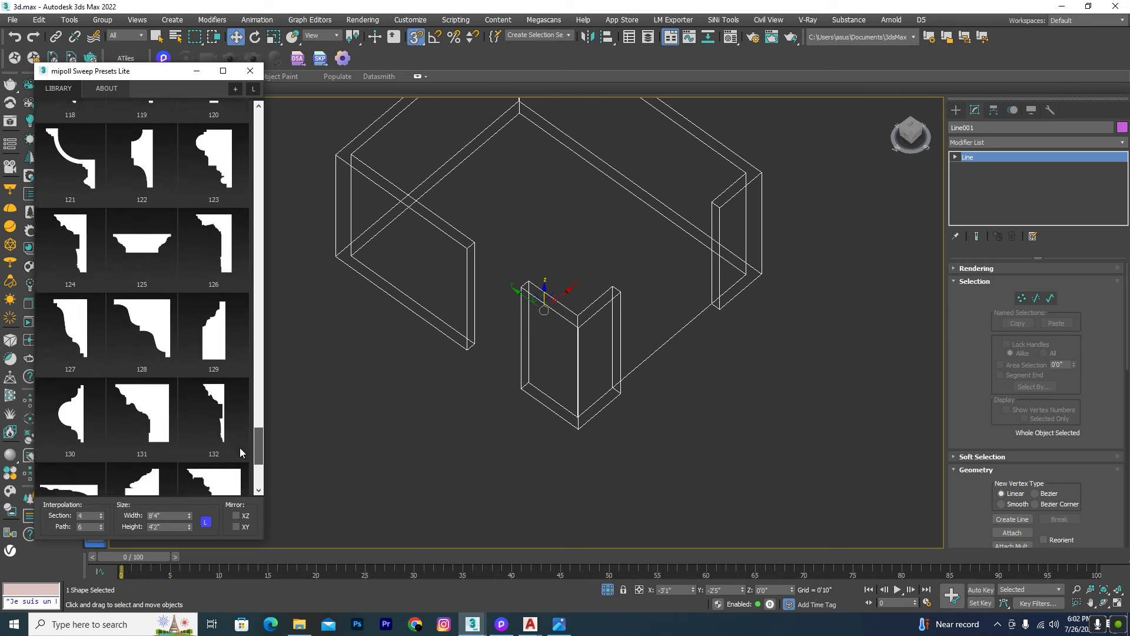
pyautogui.moveTo(257, 457); pyautogui.dragTo(256, 381)
pyautogui.click(81, 280)
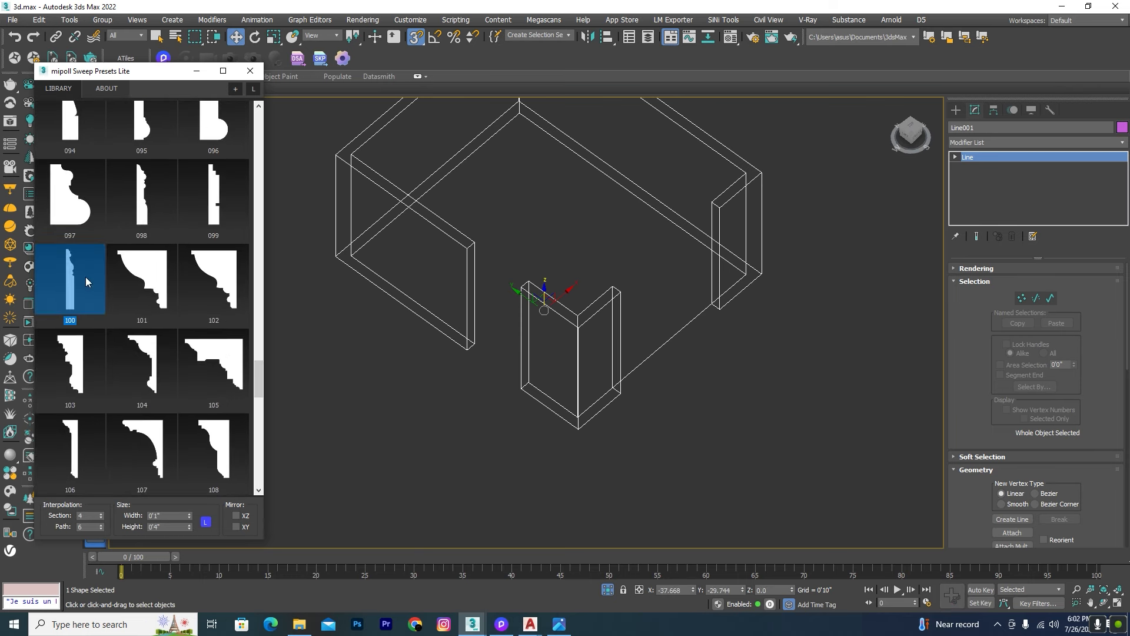
pyautogui.scroll(4, 365, 254)
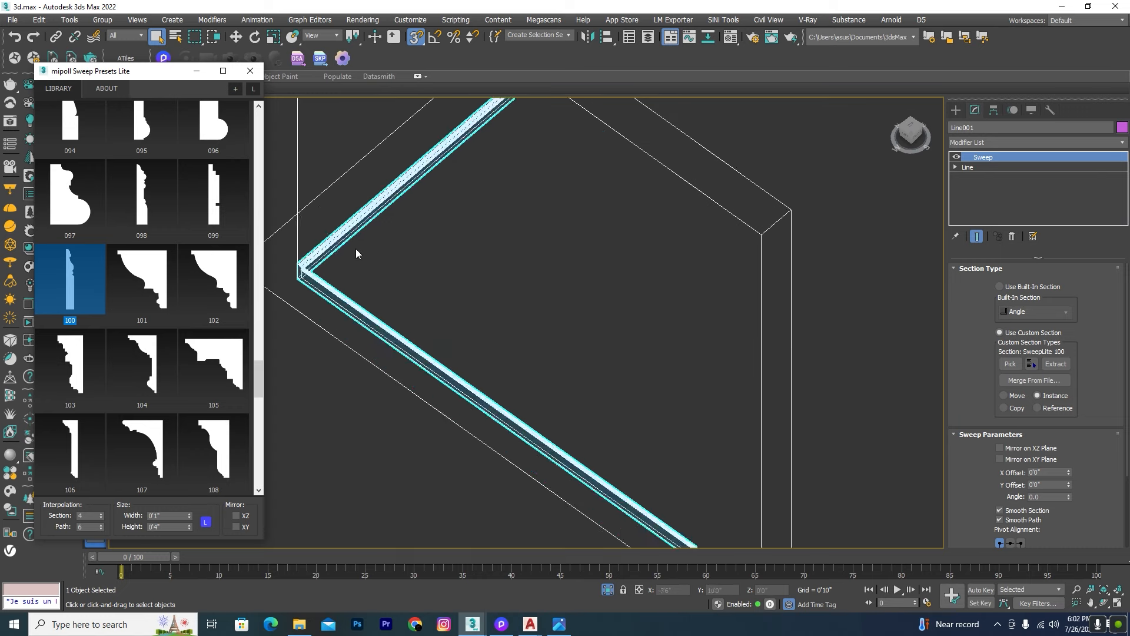
pyautogui.scroll(-2, 373, 301)
pyautogui.scroll(-2, 591, 333)
pyautogui.scroll(6, 650, 176)
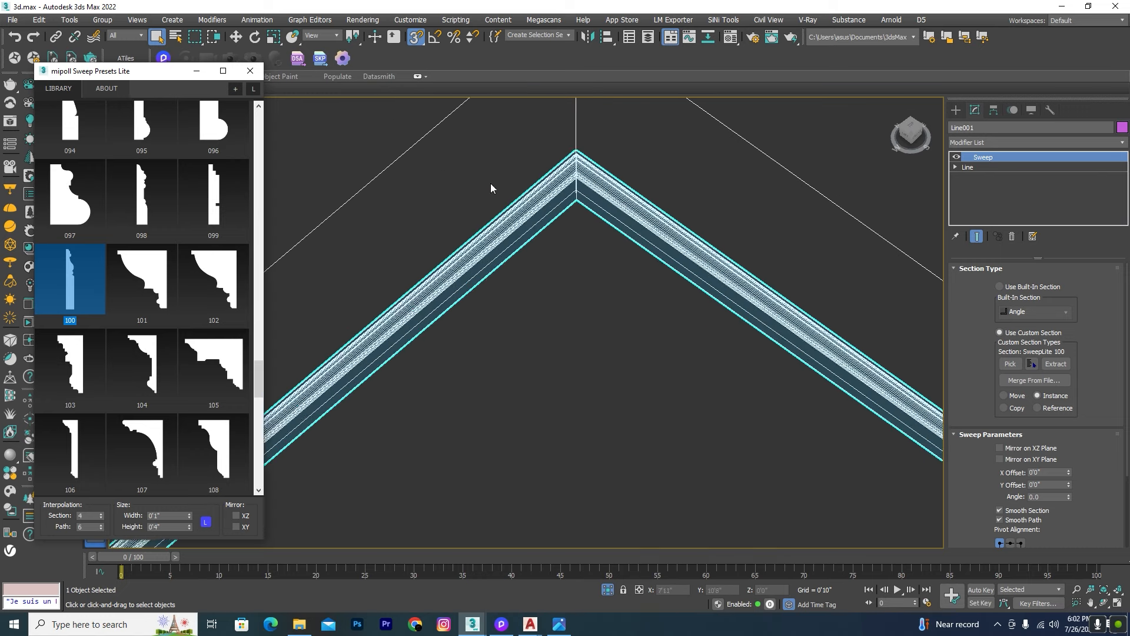
# Set the swept skirting's profile height to 6 inches and view it shaded against the walls
pyautogui.doubleClick(162, 525)
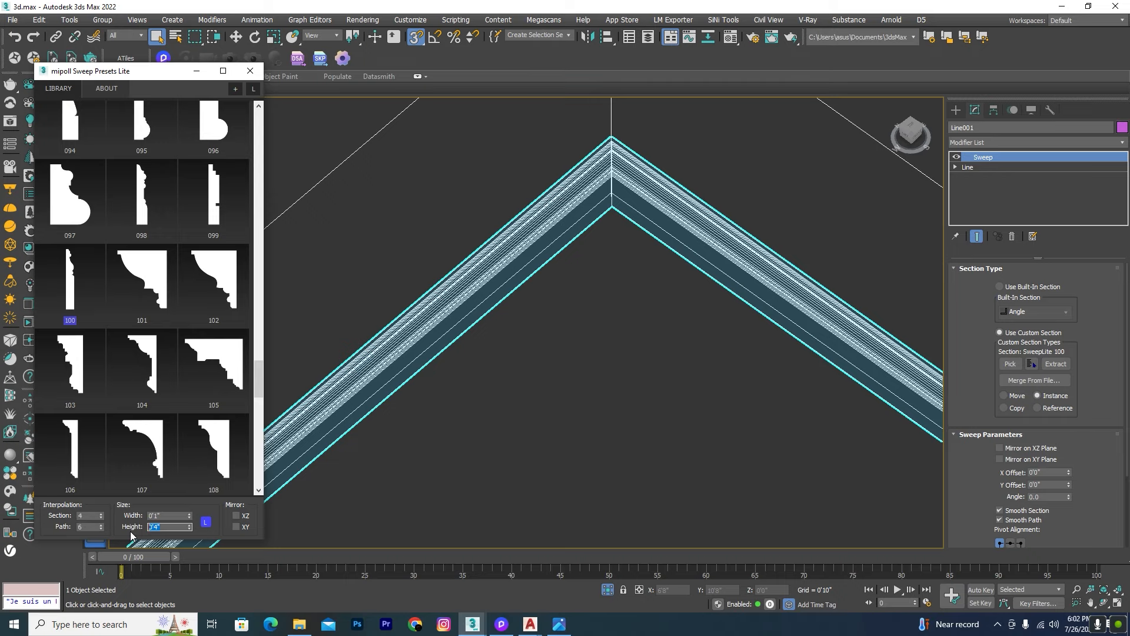
pyautogui.press('Return')
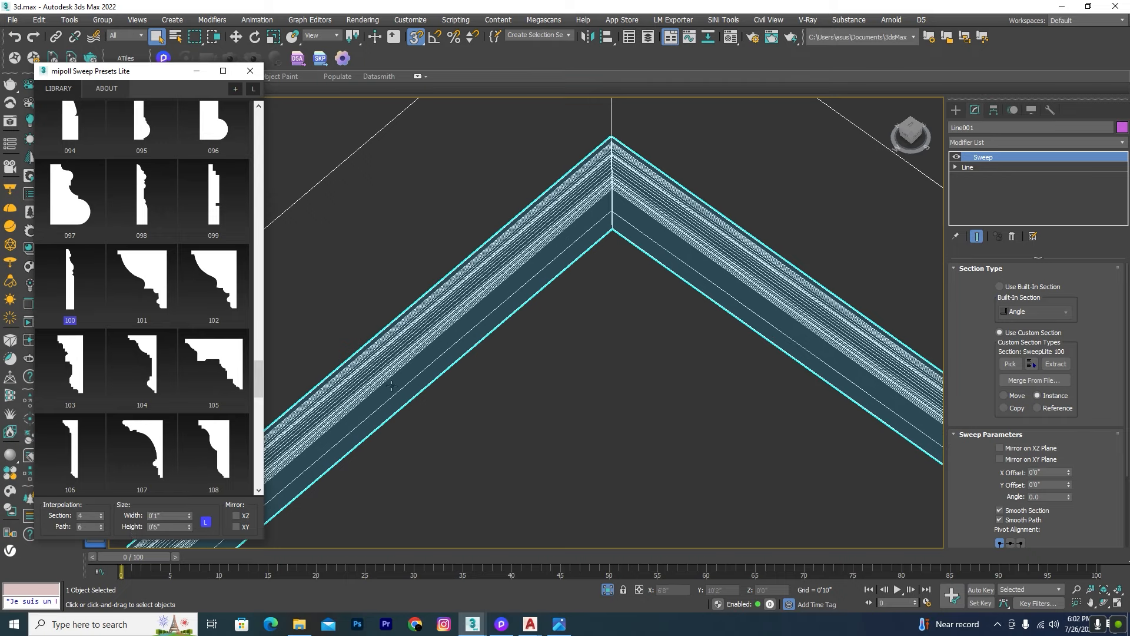
pyautogui.scroll(-5, 600, 331)
pyautogui.click(601, 386)
pyautogui.press('F3')
pyautogui.scroll(5, 600, 282)
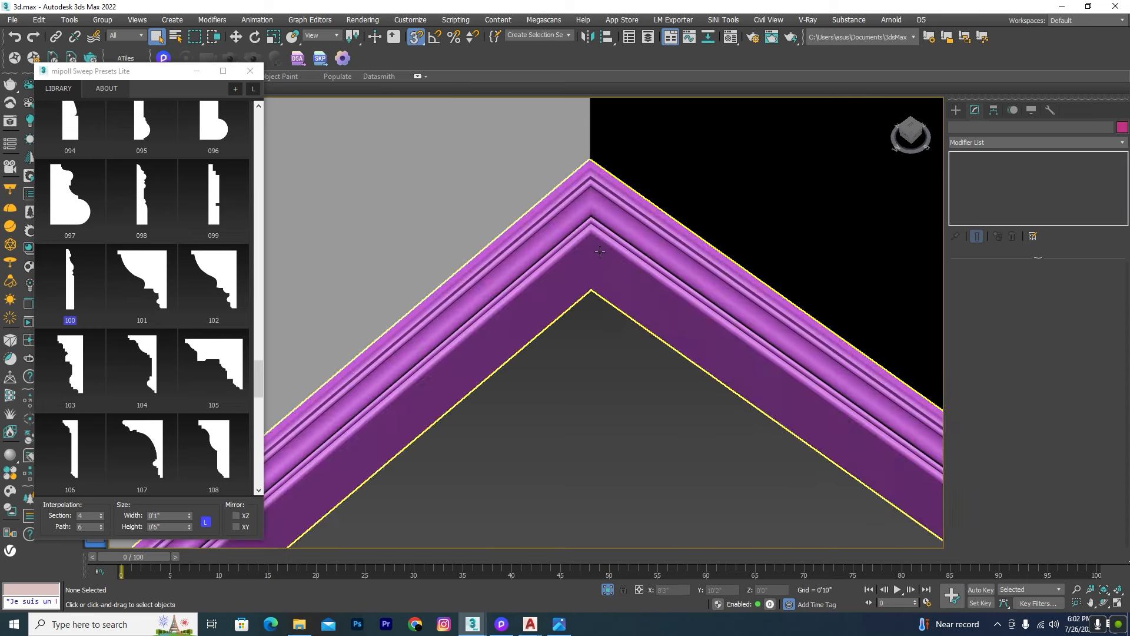
pyautogui.click(601, 236)
pyautogui.scroll(-3, 601, 235)
pyautogui.keyDown('alt'); pyautogui.moveTo(600, 234); pyautogui.dragTo(644, 207, button='middle'); pyautogui.keyUp('alt')
pyautogui.scroll(-4, 644, 208)
pyautogui.scroll(3, 668, 307)
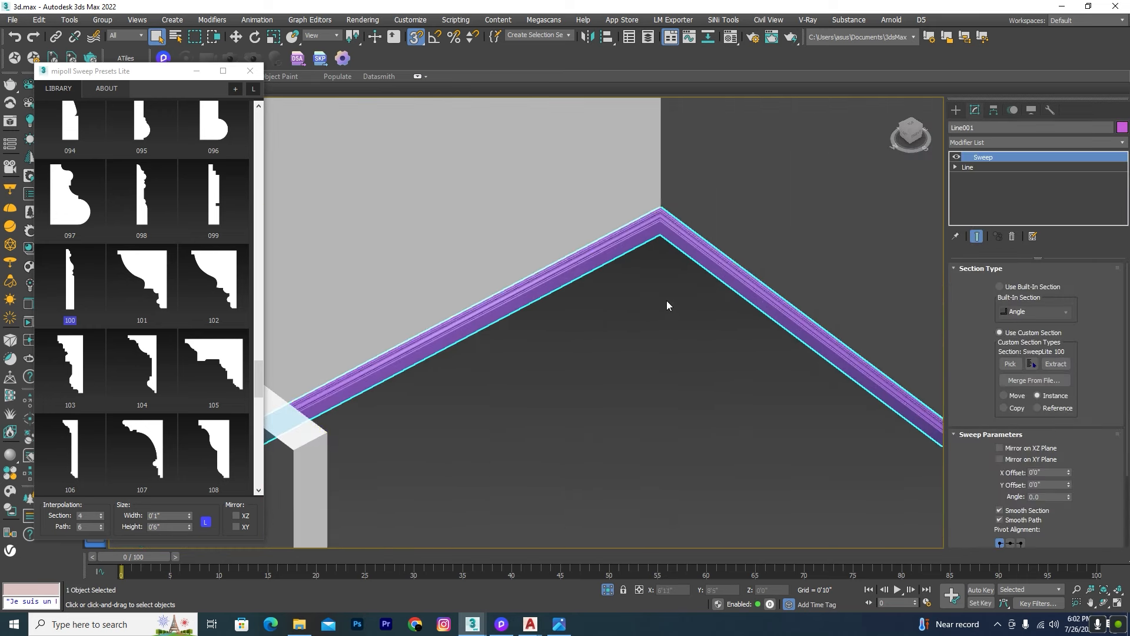
# Try a skirting profile height of 4 inches, and return it to 6 inches
pyautogui.moveTo(173, 526); pyautogui.dragTo(134, 526)
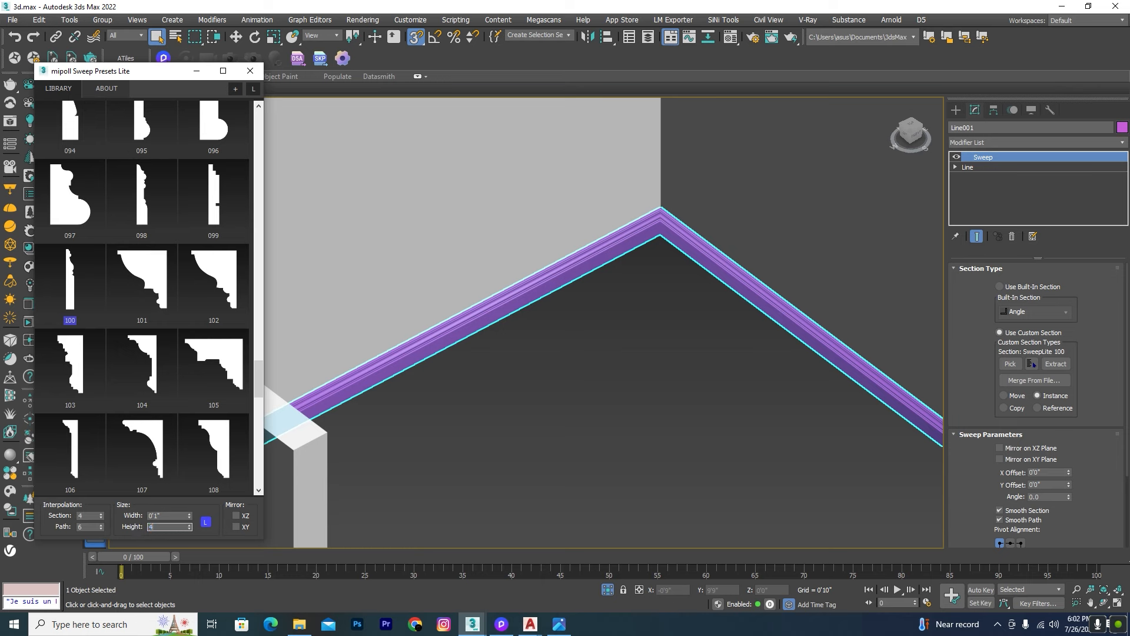
pyautogui.write('4')
pyautogui.press('Return')
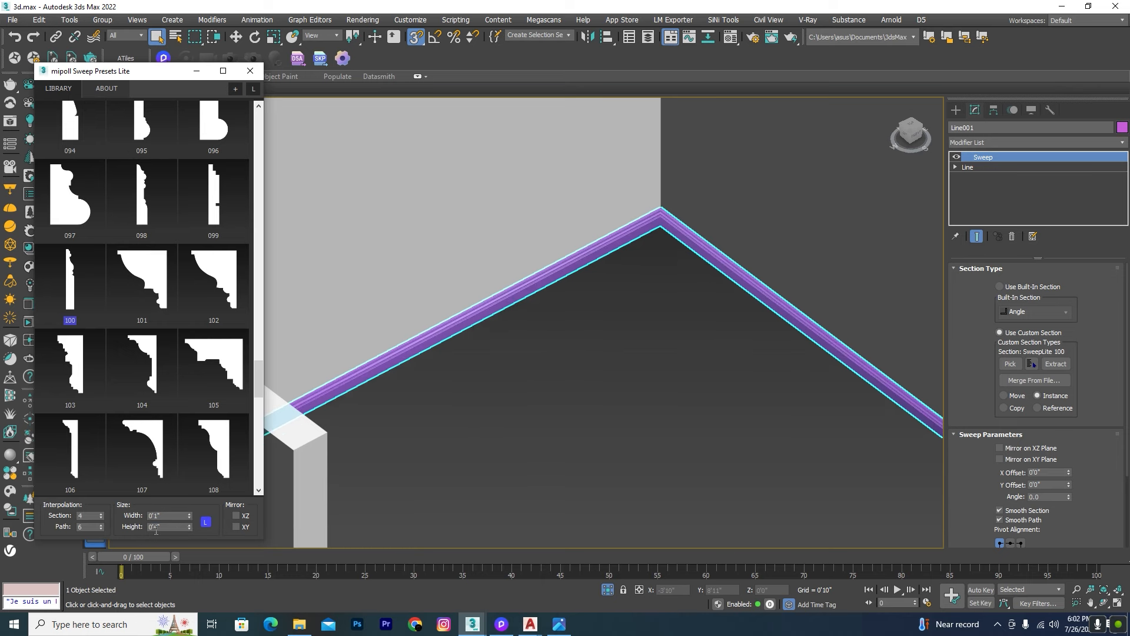
pyautogui.moveTo(169, 527); pyautogui.dragTo(126, 526)
pyautogui.press('Return')
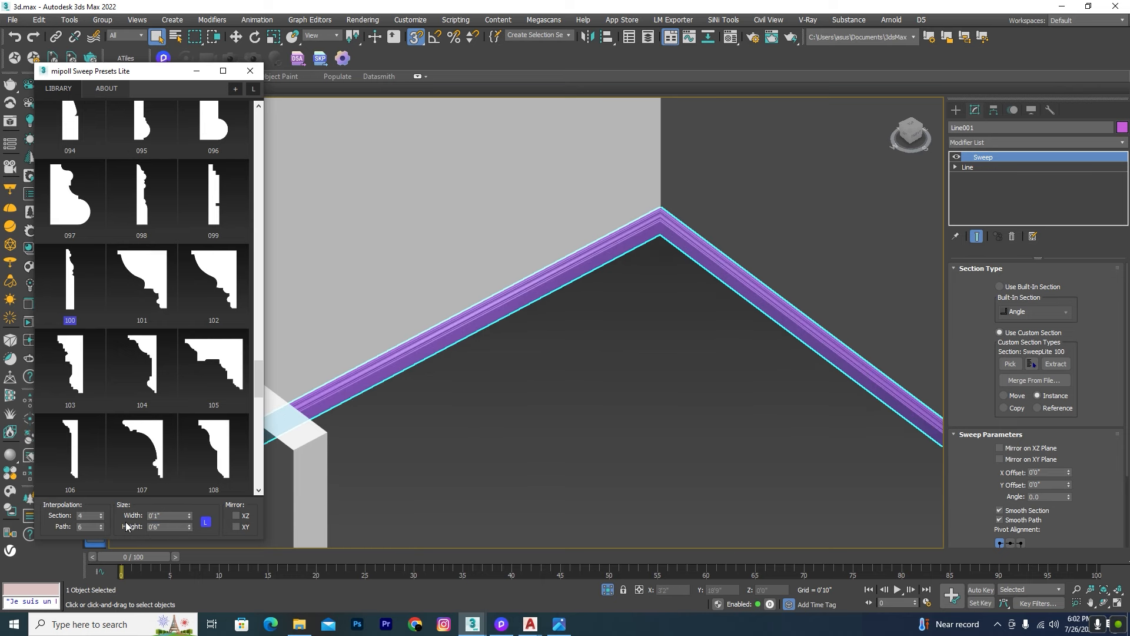
# Align the Sweep pivot to the profile's bottom-left point so the skirting sits on the floor against the walls
pyautogui.moveTo(1118, 426); pyautogui.dragTo(1118, 328)
pyautogui.click(1053, 456)
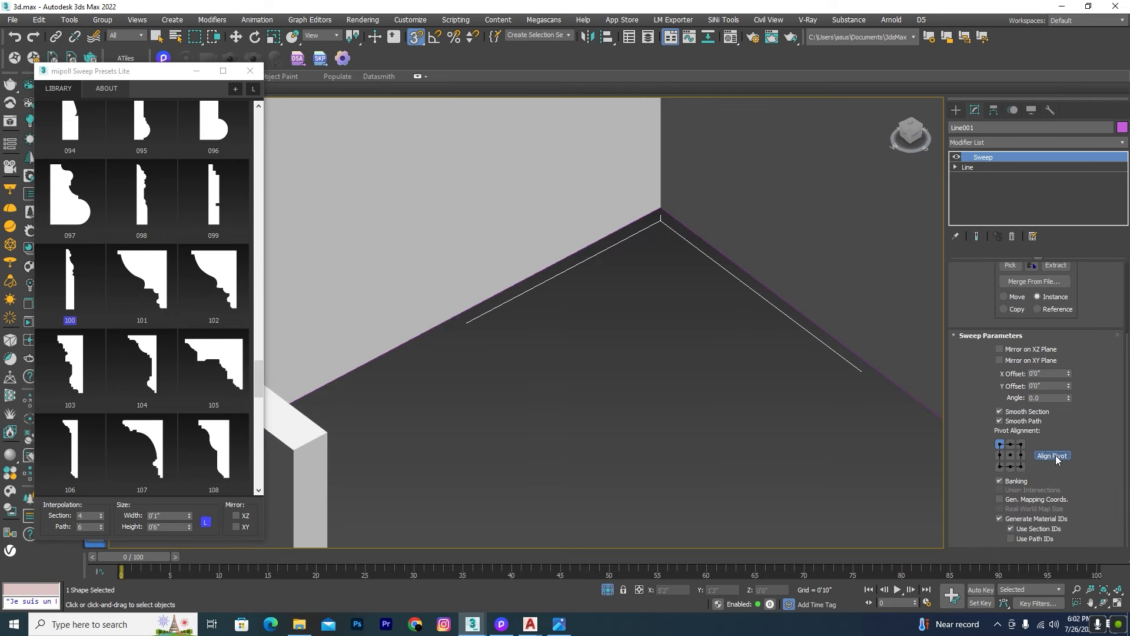
pyautogui.scroll(-5, 831, 289)
pyautogui.press('F3')
pyautogui.scroll(12, 582, 380)
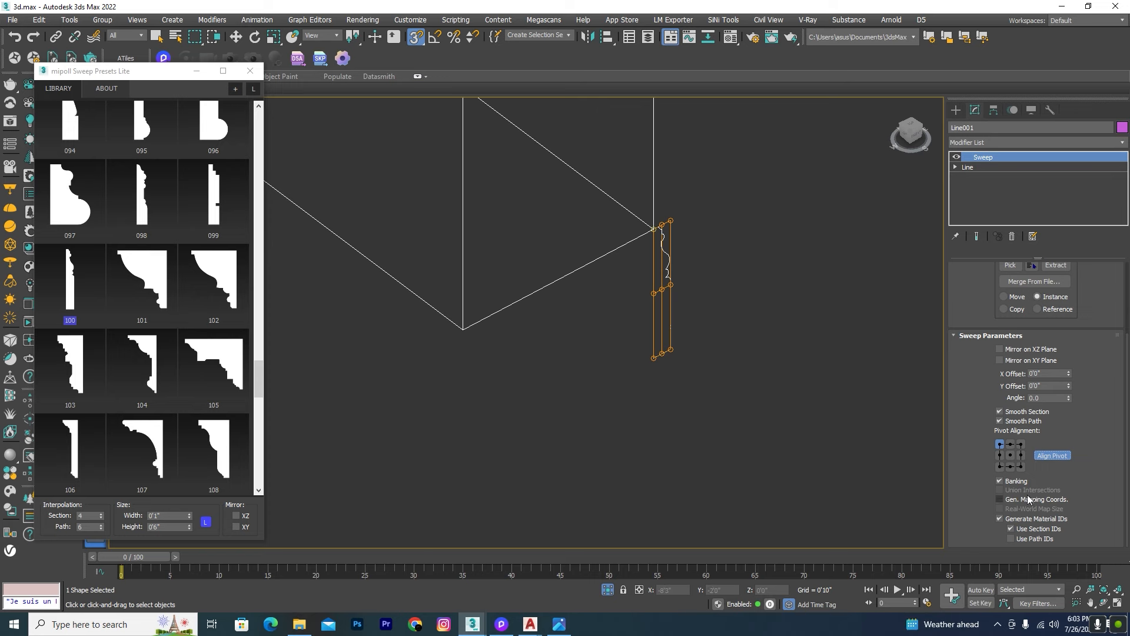
pyautogui.click(1000, 466)
pyautogui.scroll(8, 763, 346)
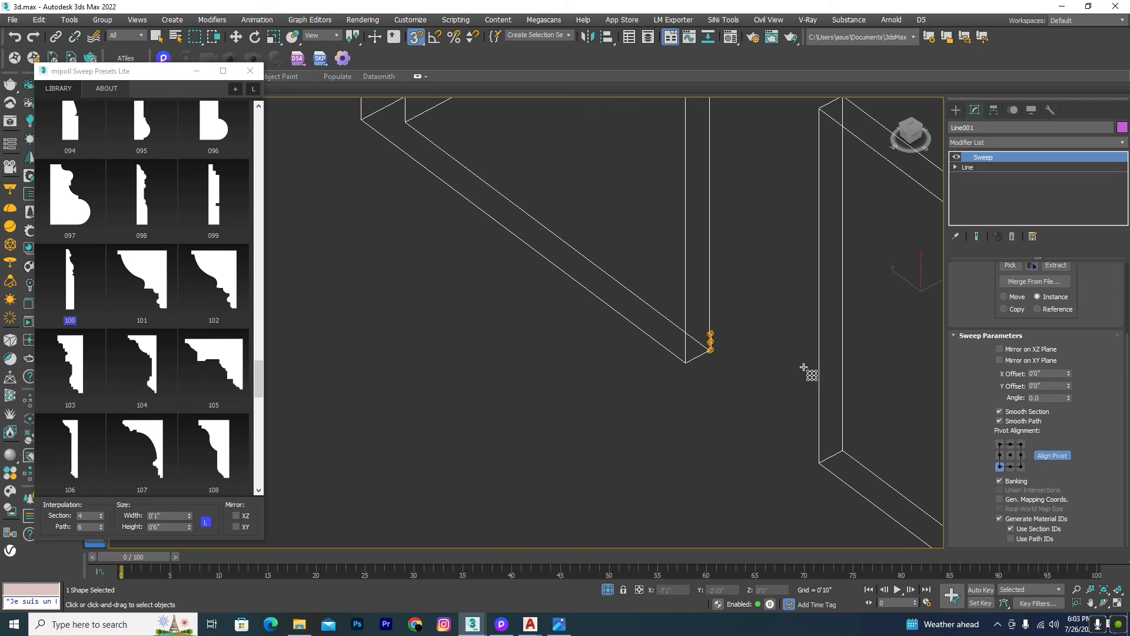
pyautogui.scroll(-5, 708, 252)
pyautogui.scroll(6, 720, 210)
pyautogui.click(1048, 458)
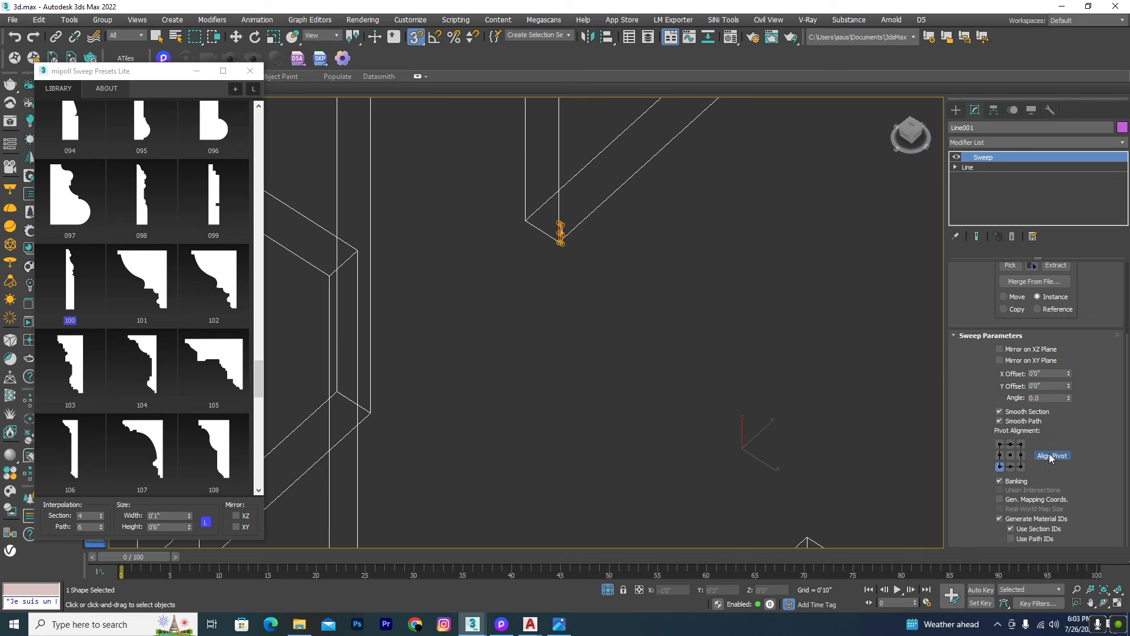
pyautogui.press('F3')
pyautogui.scroll(3, 588, 247)
pyautogui.scroll(-6, 538, 277)
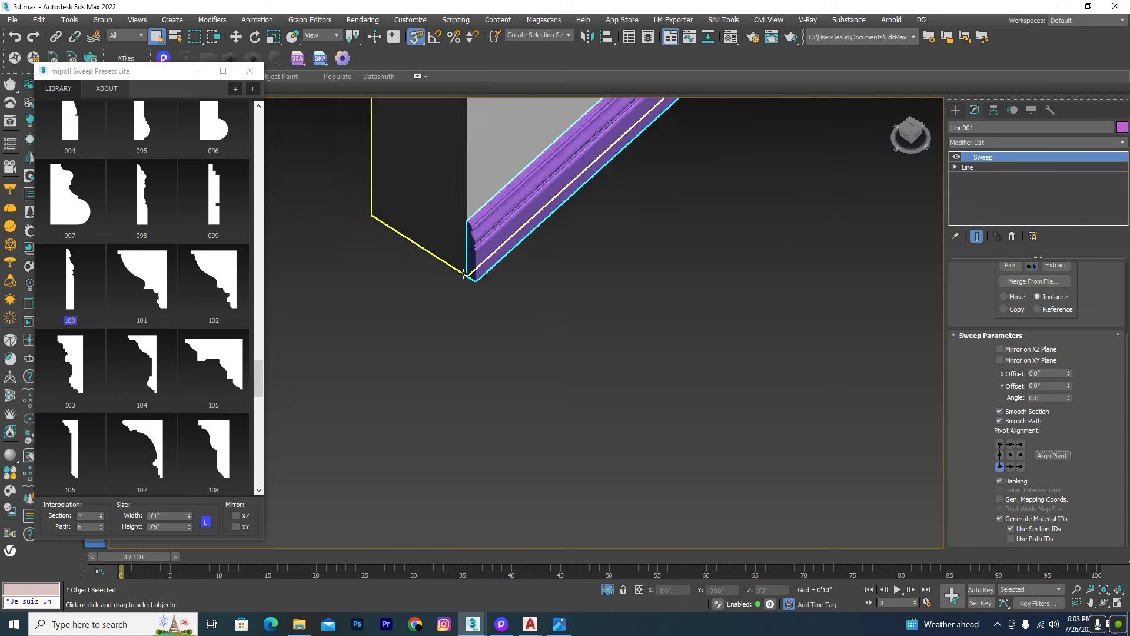
# Examine the skirting's end profile and its run around the room from several angles, and clear the selection
pyautogui.keyDown('alt'); pyautogui.moveTo(629, 171); pyautogui.dragTo(580, 202, button='middle'); pyautogui.keyUp('alt')
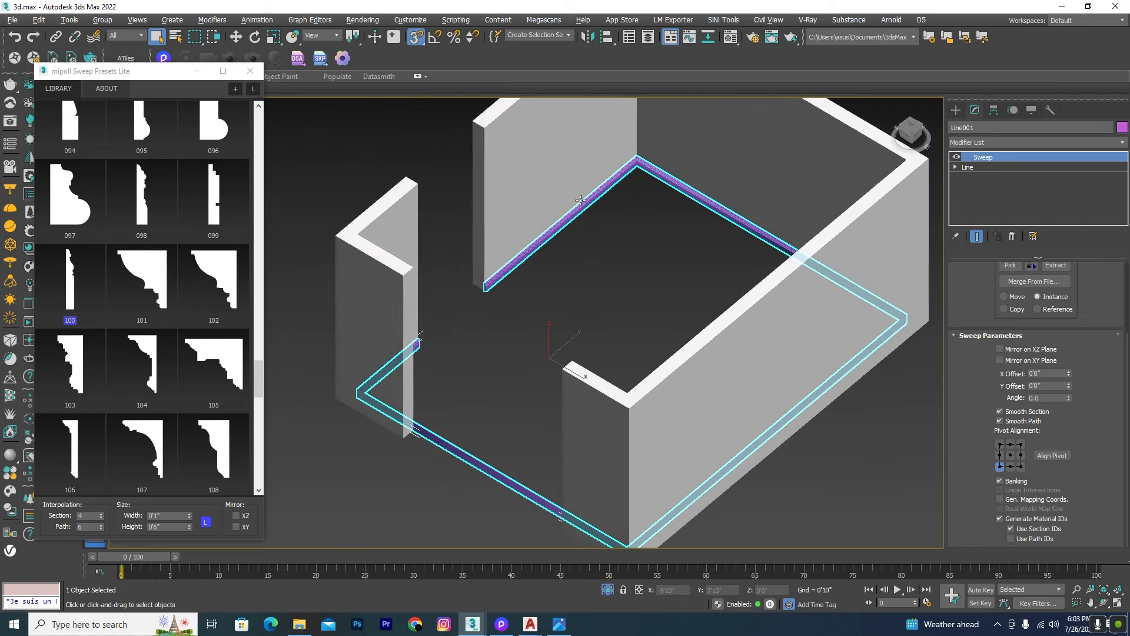
pyautogui.scroll(5, 486, 260)
pyautogui.scroll(6, 456, 359)
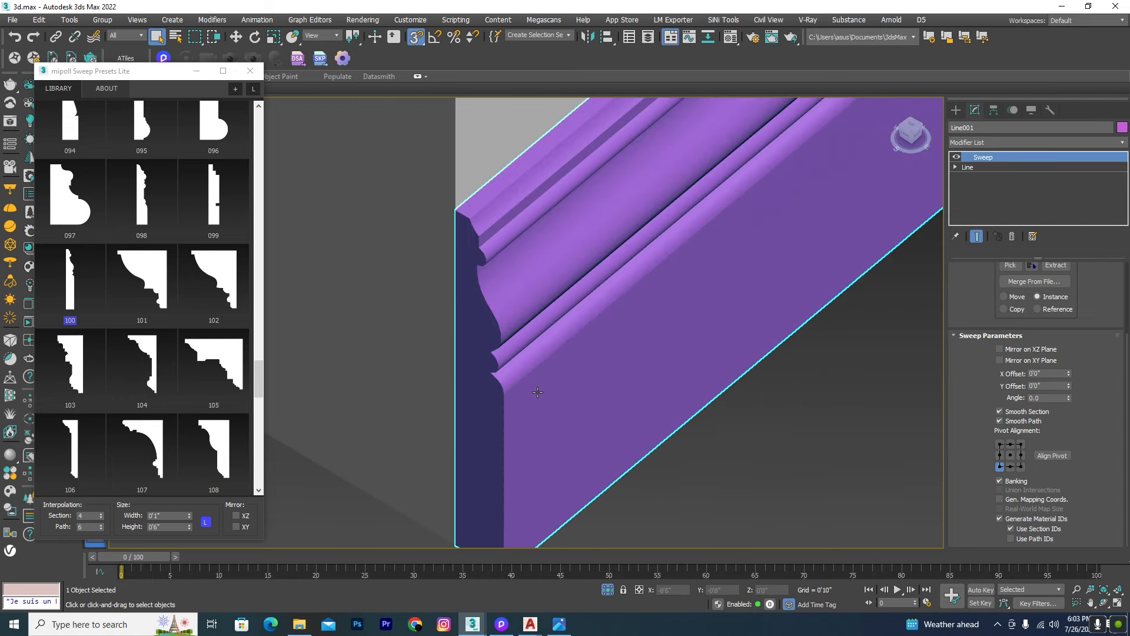
pyautogui.scroll(-10, 510, 320)
pyautogui.keyDown('alt'); pyautogui.moveTo(517, 323); pyautogui.dragTo(644, 309, button='middle'); pyautogui.keyUp('alt')
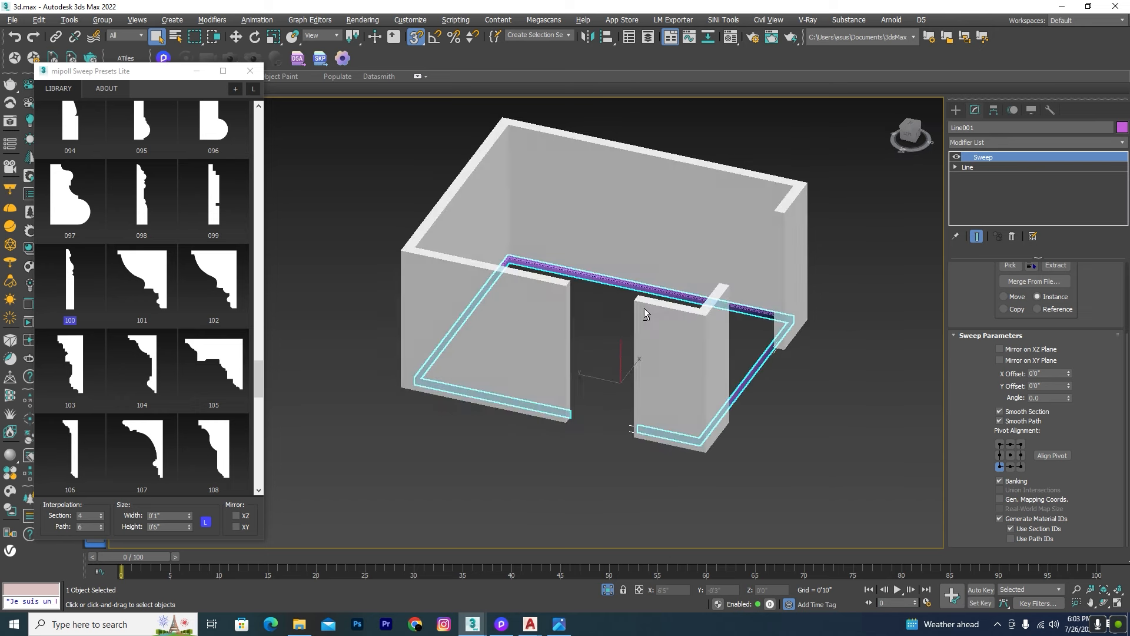
pyautogui.click(799, 466)
pyautogui.keyDown('alt'); pyautogui.moveTo(812, 356); pyautogui.dragTo(758, 368, button='middle'); pyautogui.keyUp('alt')
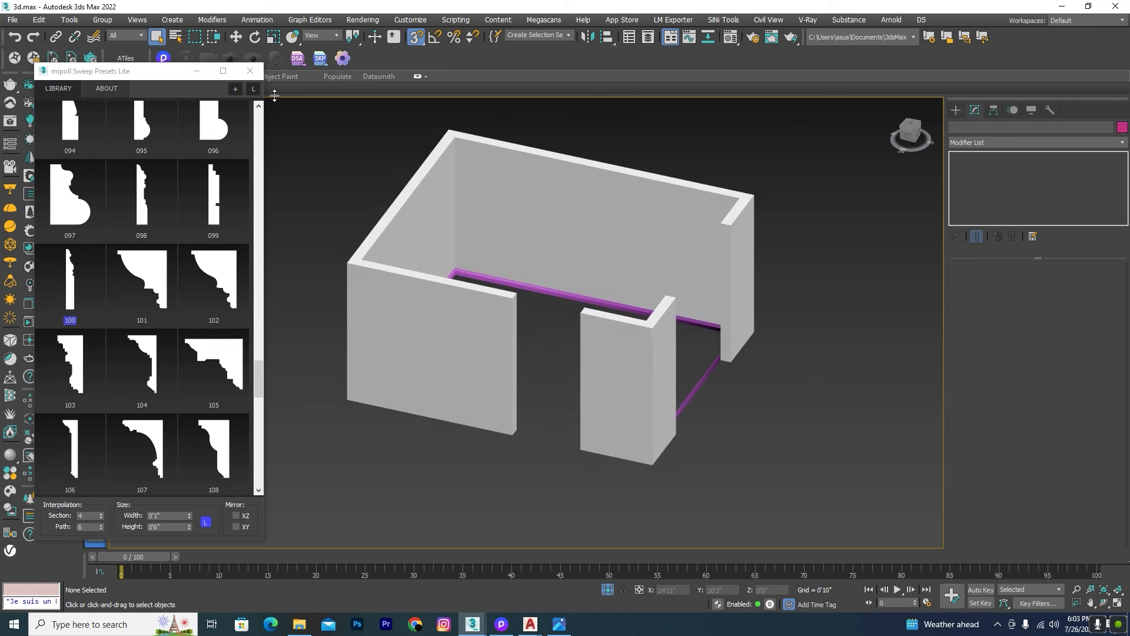
# Close the sweep presets library and bring up the reference photo Reception and dining.jpeg
pyautogui.click(251, 72)
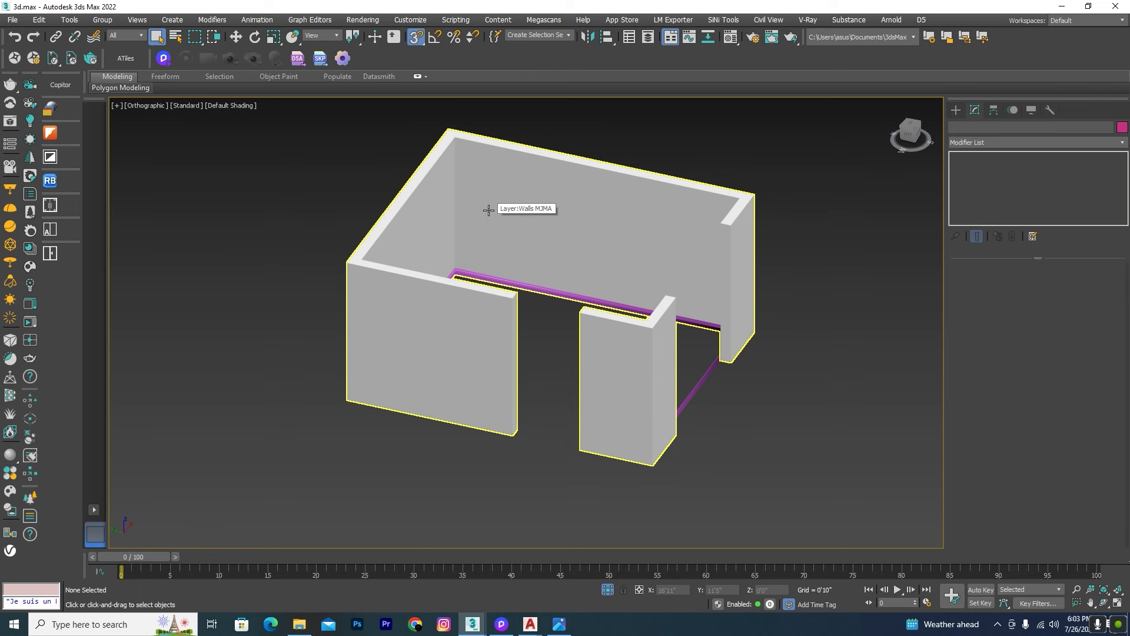
pyautogui.click(559, 624)
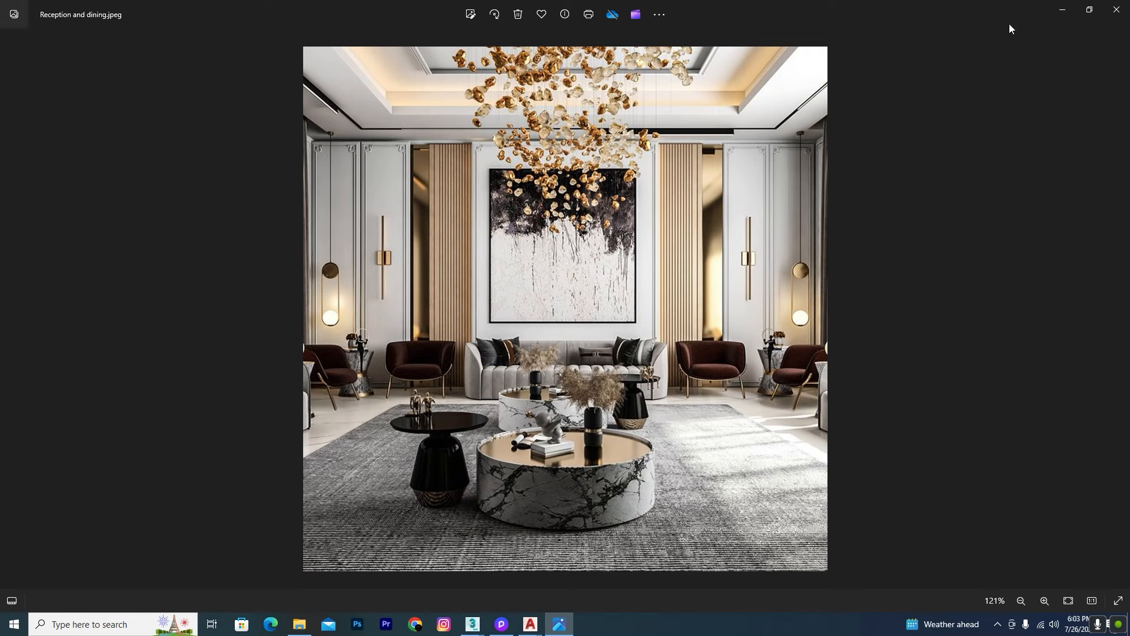
# Return to the 3ds Max scene and isolate the walls object in a top wireframe view
pyautogui.click(1063, 10)
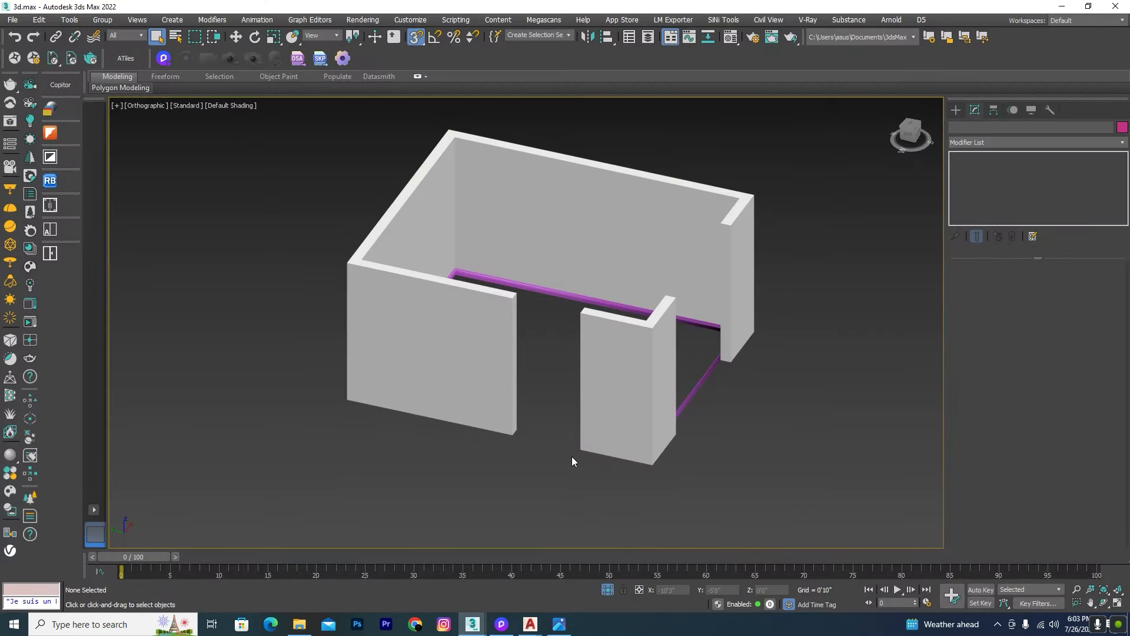
pyautogui.press('t')
pyautogui.scroll(-8, 630, 327)
pyautogui.press('F3')
pyautogui.scroll(5, 651, 322)
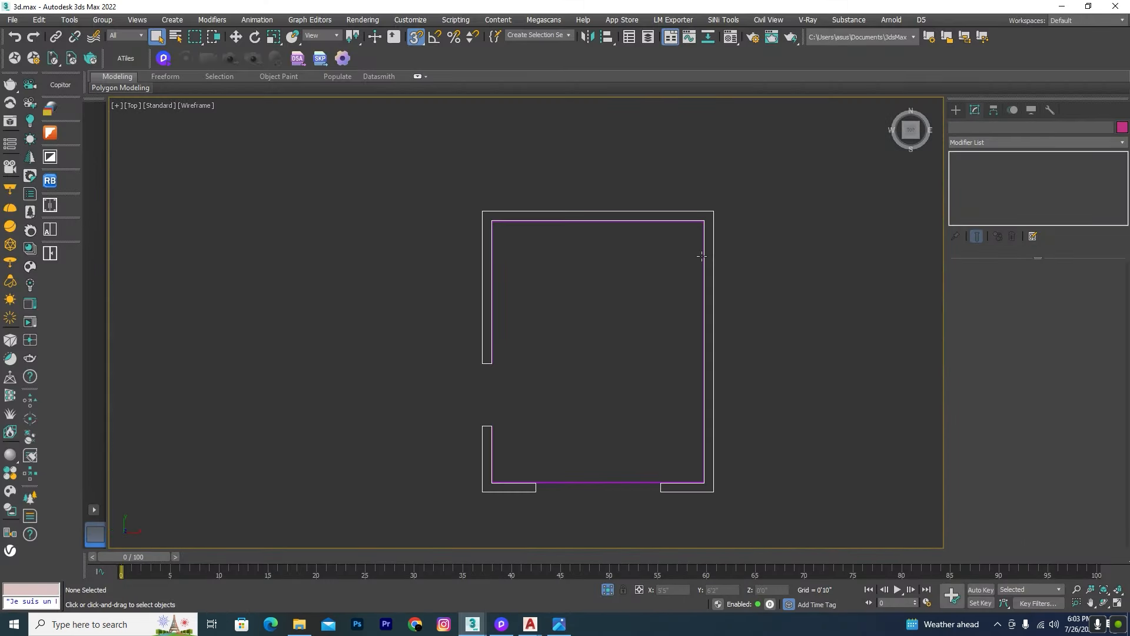
pyautogui.click(717, 229)
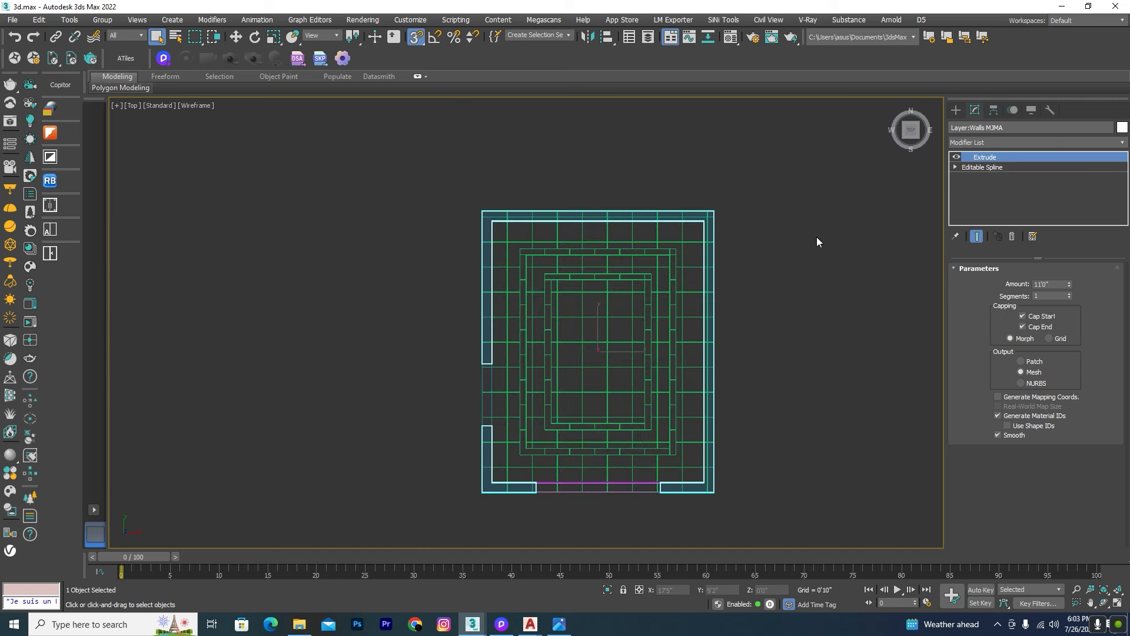
pyautogui.click(608, 589)
# Draw a rectangle spline about 20'11" by 17'0" snapped to the opposite inner corners of the walls
pyautogui.click(956, 110)
pyautogui.click(1048, 204)
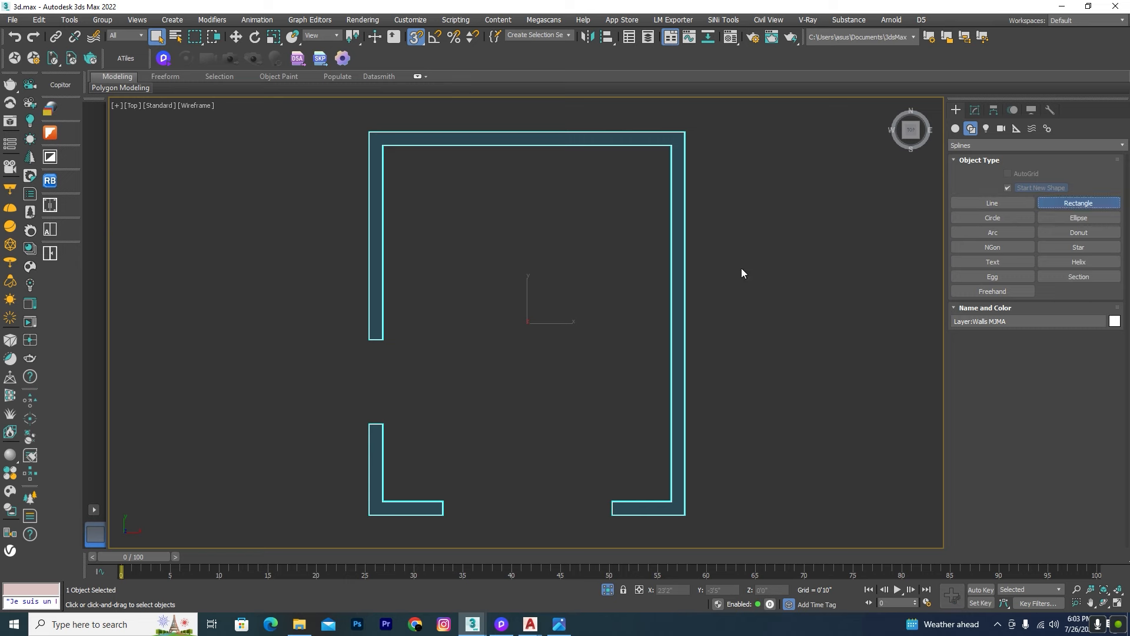
pyautogui.moveTo(666, 154); pyautogui.dragTo(383, 502)
pyautogui.rightClick(383, 502)
pyautogui.click(975, 110)
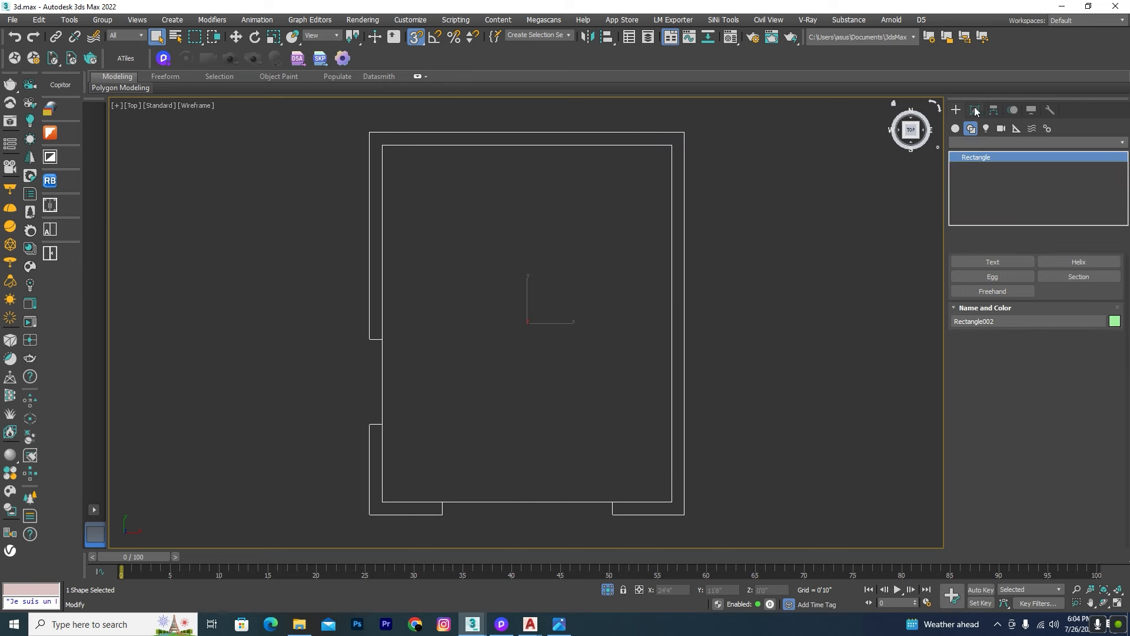
# Convert the rectangle to an editable spline and outline its spline inward to form a ceiling border
pyautogui.rightClick(464, 295)
pyautogui.moveTo(554, 421)
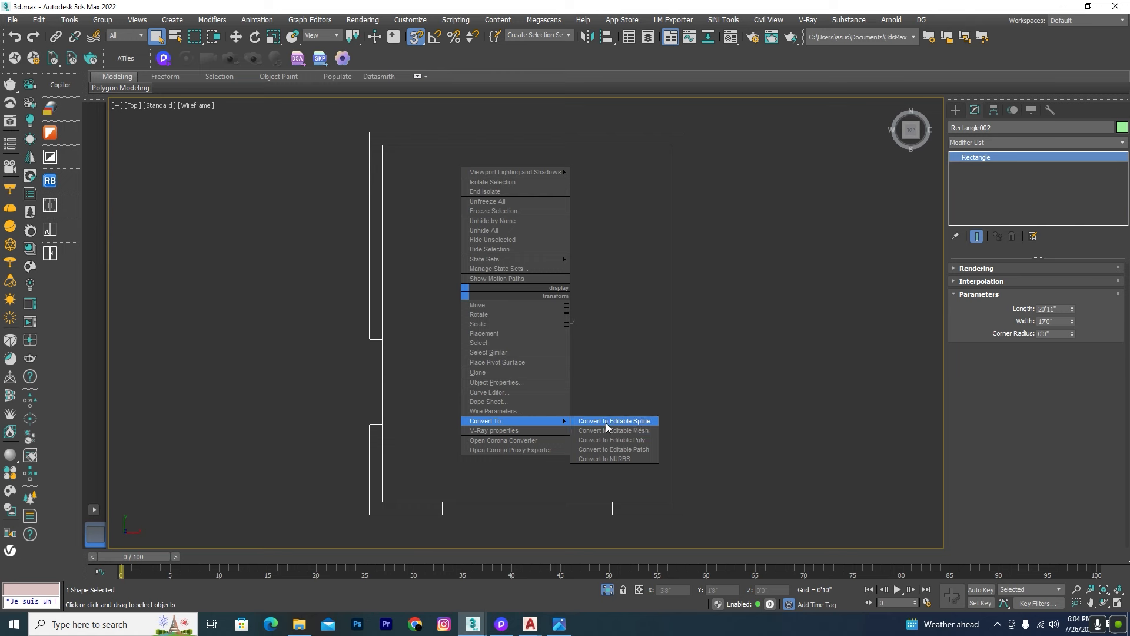
pyautogui.click(607, 421)
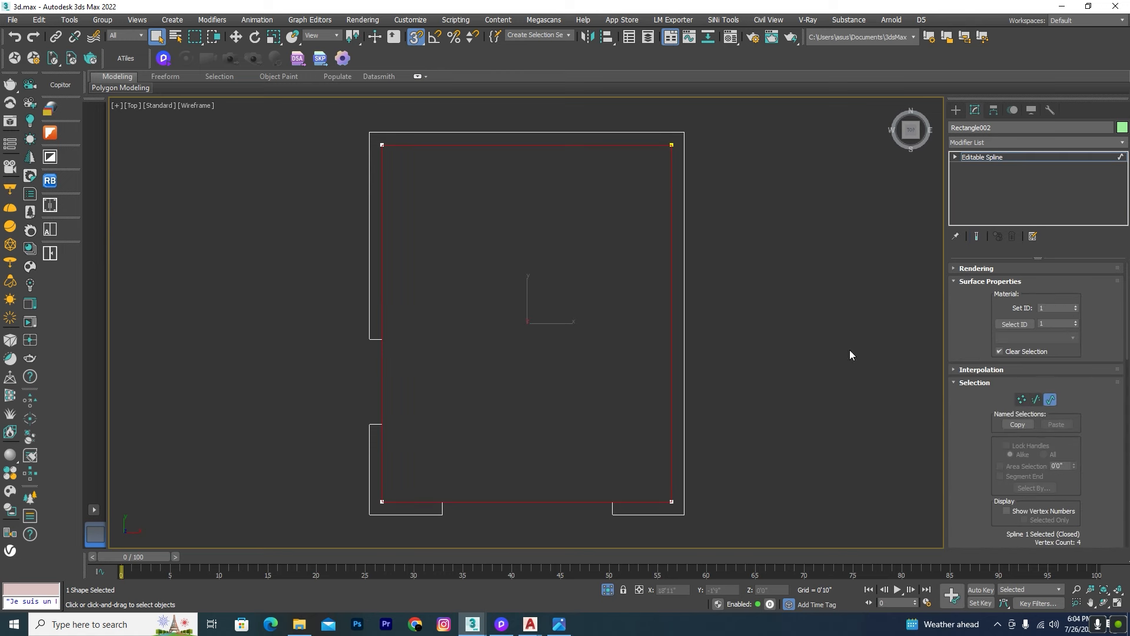
pyautogui.moveTo(1126, 323); pyautogui.dragTo(1118, 521)
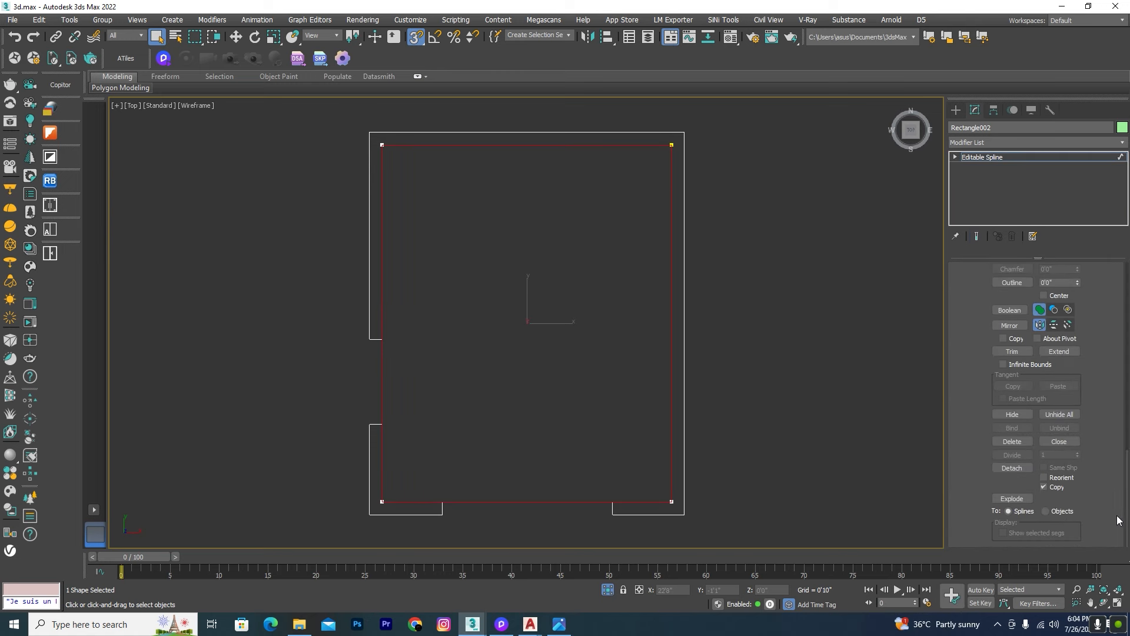
pyautogui.click(1063, 283)
pyautogui.press('Return')
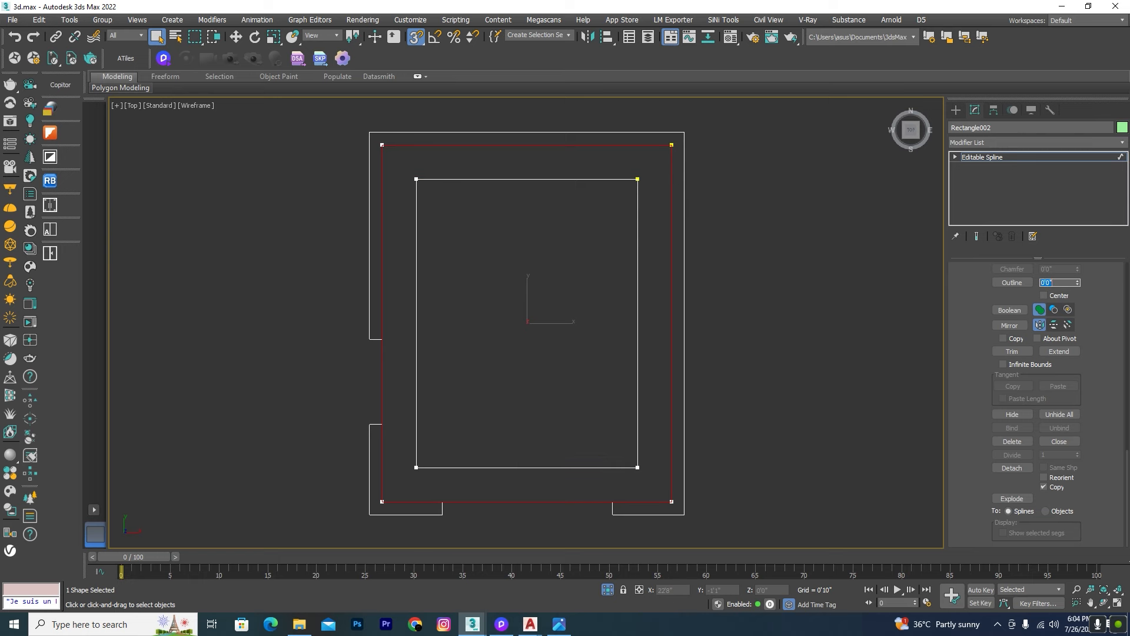
# Extrude the outlined ceiling border by 4 inches
pyautogui.keyDown('alt'); pyautogui.moveTo(643, 287); pyautogui.dragTo(666, 262, button='middle'); pyautogui.keyUp('alt')
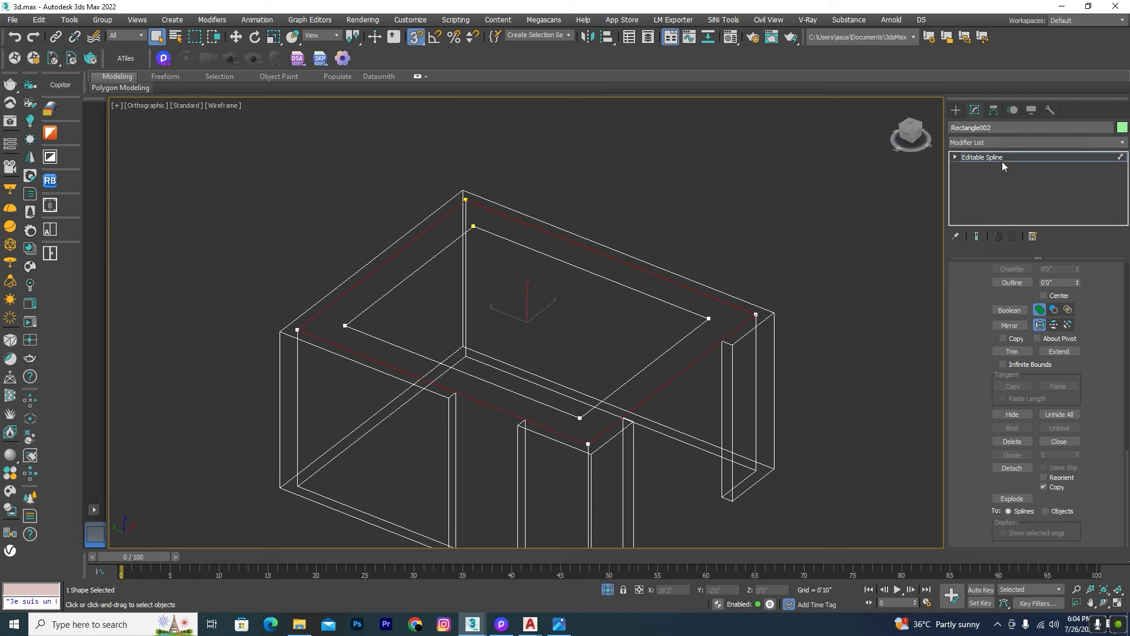
pyautogui.click(1121, 143)
pyautogui.scroll(-1, 1036, 176)
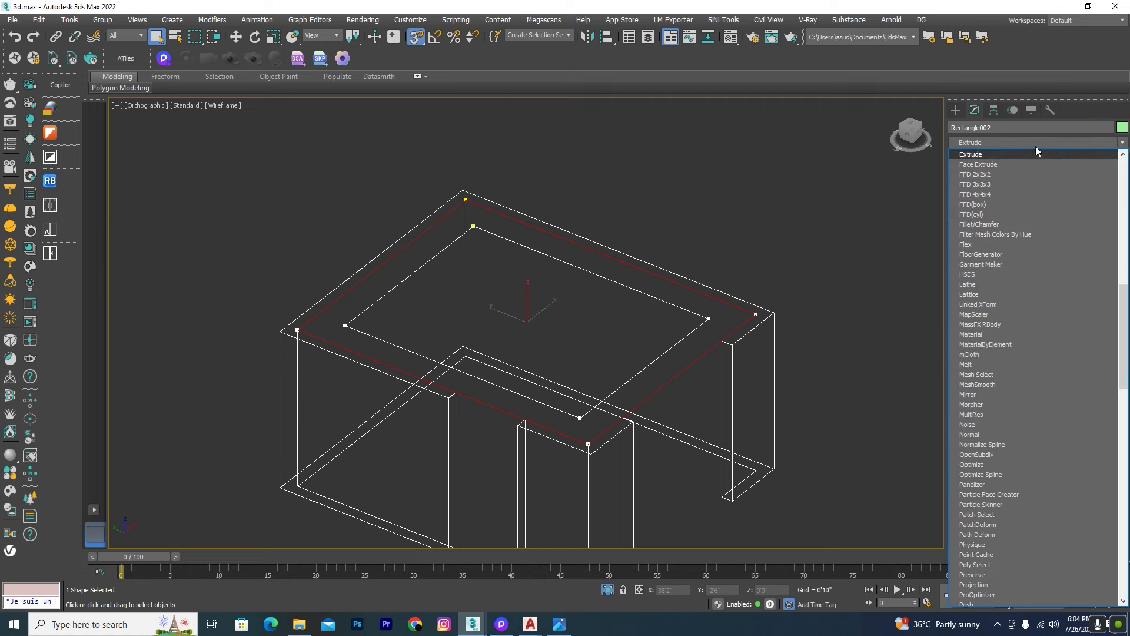
pyautogui.click(1008, 152)
pyautogui.press('F3')
pyautogui.doubleClick(1051, 284)
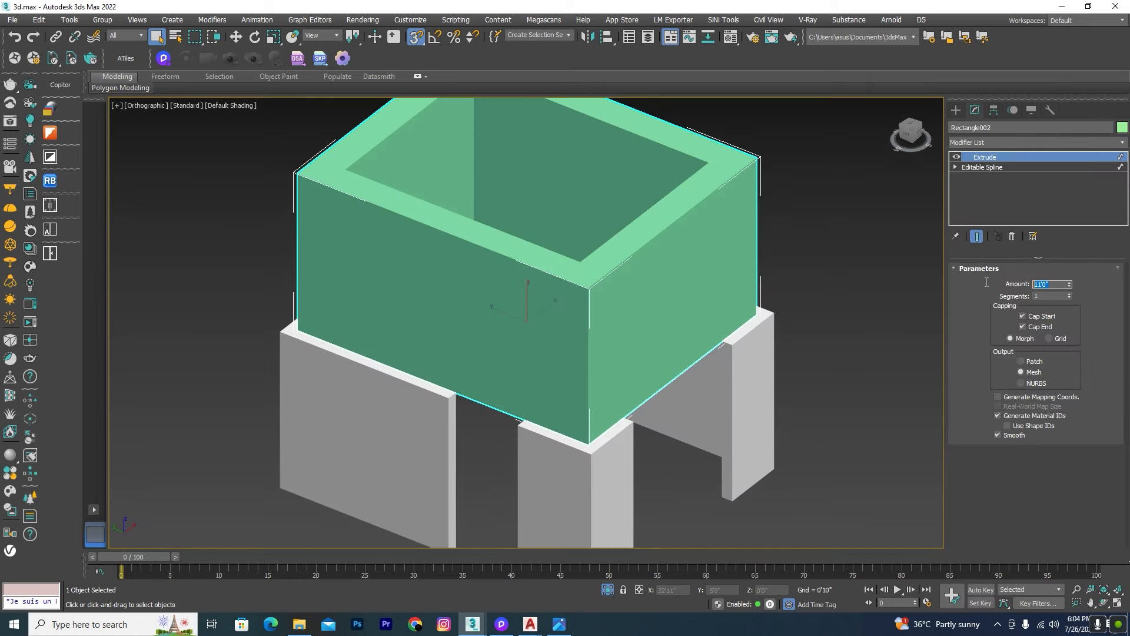
pyautogui.write('4')
pyautogui.press('Return')
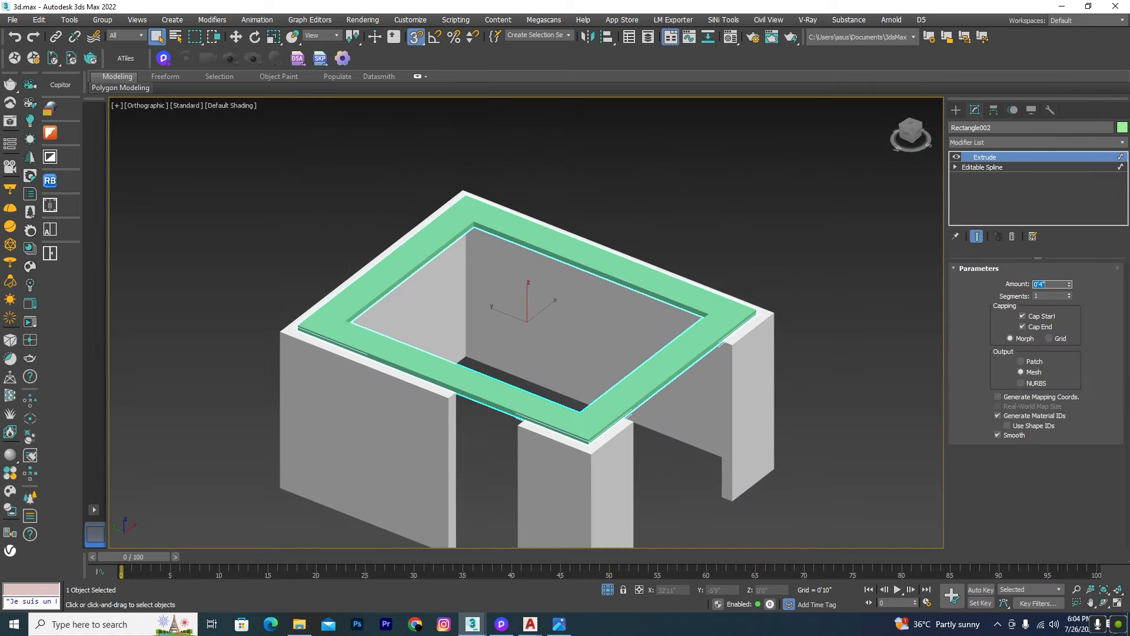
# Lower the ceiling border to a Z position of 10 feet, and clear the selection
pyautogui.click(658, 160)
pyautogui.scroll(4, 618, 305)
pyautogui.click(656, 255)
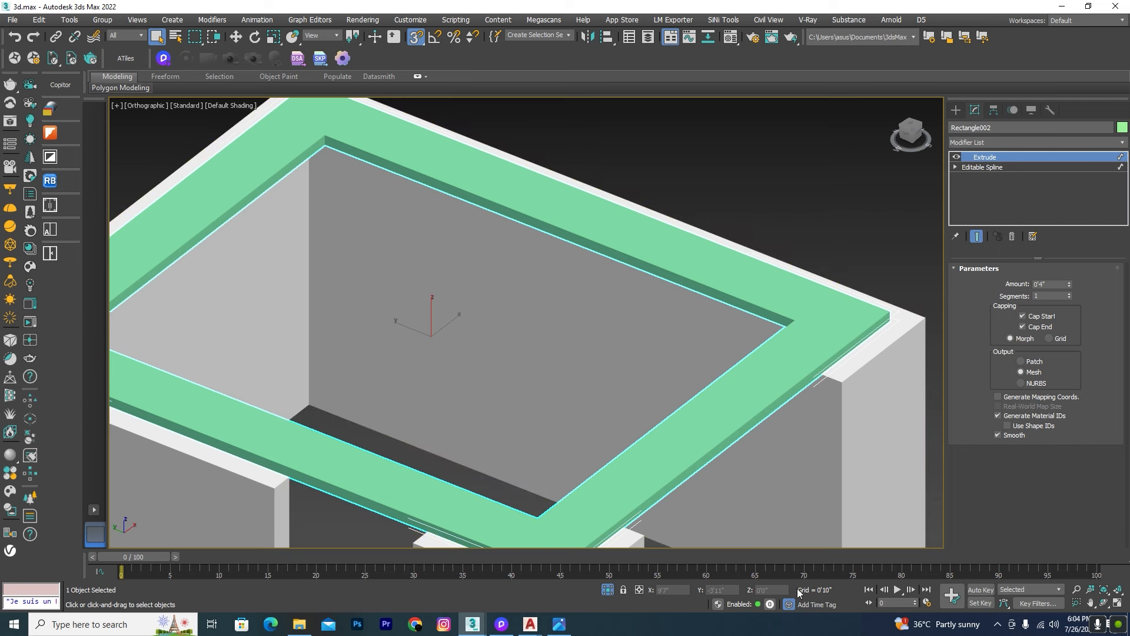
pyautogui.press('w')
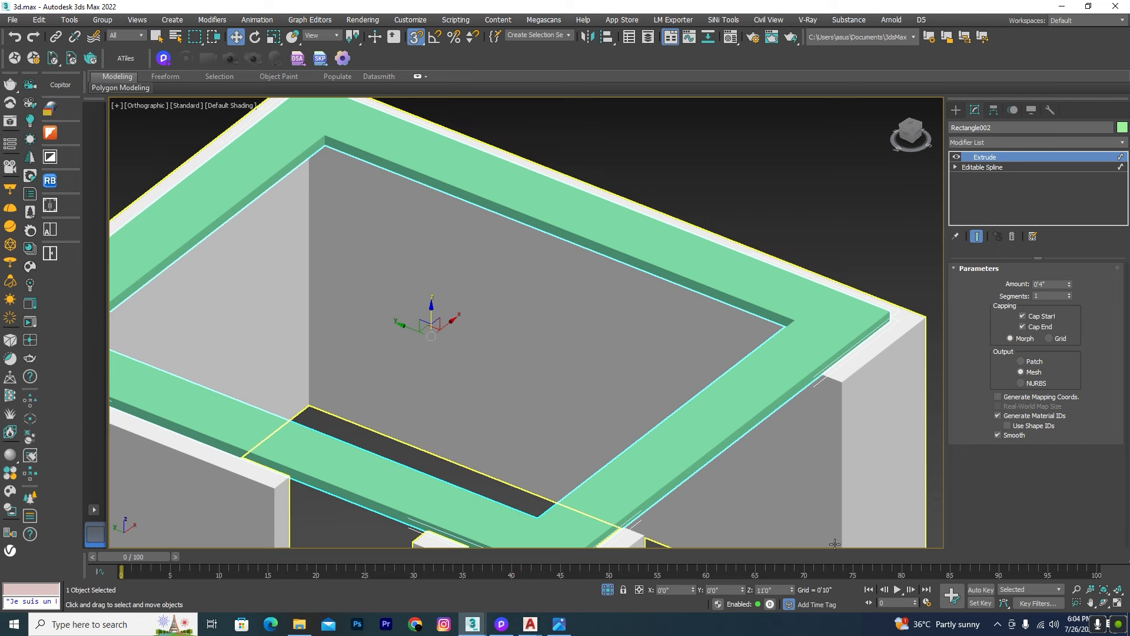
pyautogui.doubleClick(777, 590)
pyautogui.write('1')
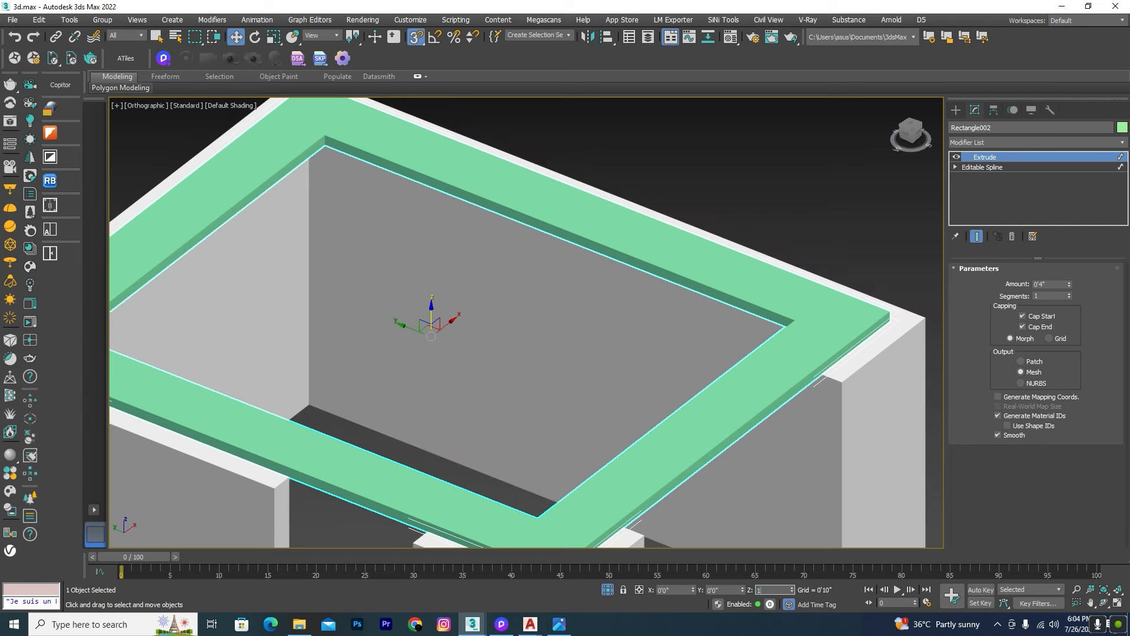
pyautogui.write('0')
pyautogui.press('Return')
pyautogui.scroll(-5, 777, 177)
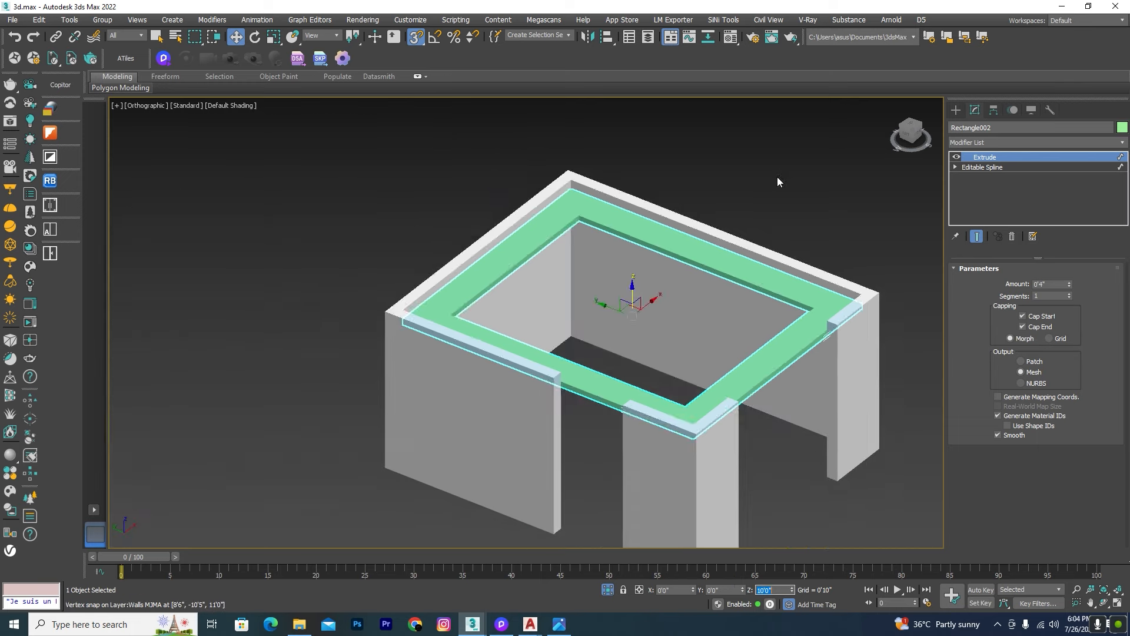
pyautogui.click(777, 176)
# Examine the ceiling border's position within the walls from the left, orthographic and top wireframe views
pyautogui.press('l')
pyautogui.press('F3')
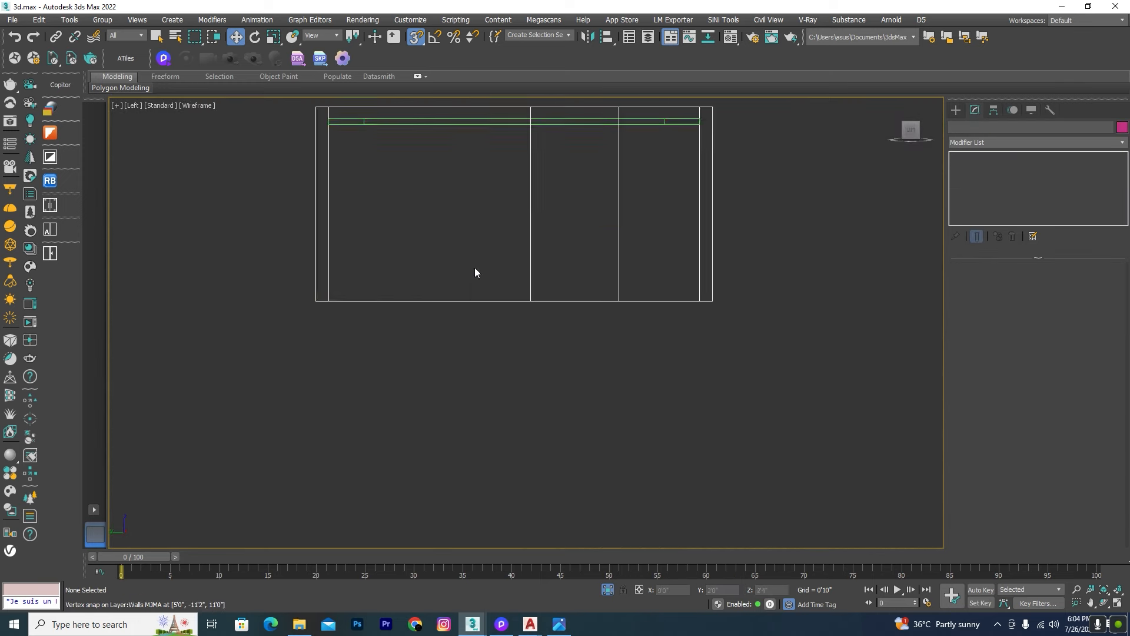
pyautogui.scroll(3, 549, 232)
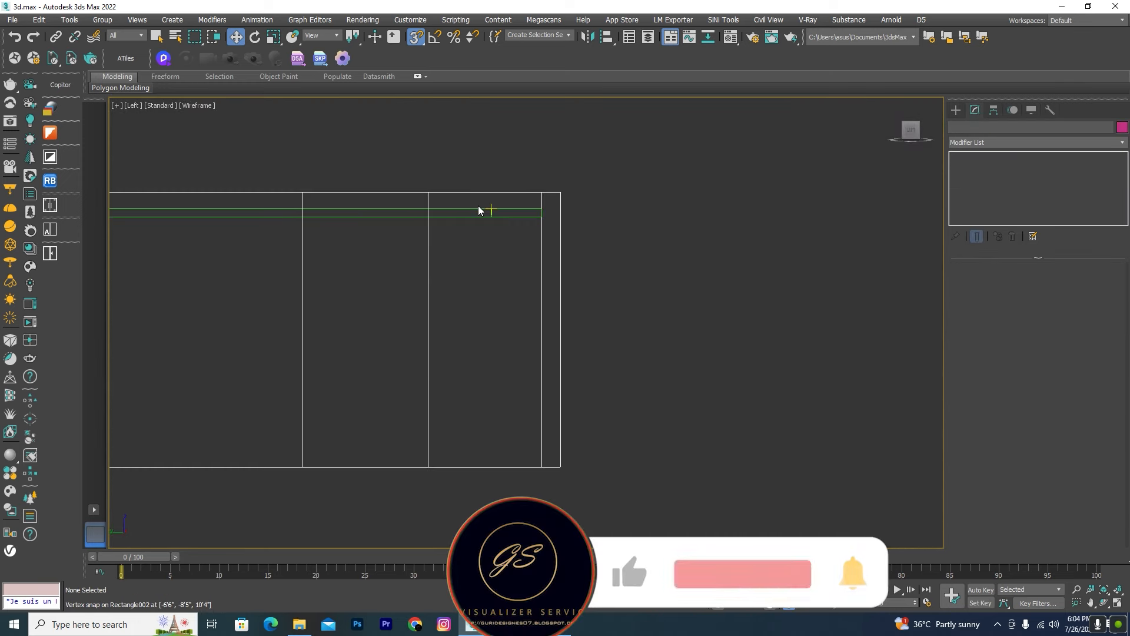
pyautogui.click(479, 210)
pyautogui.scroll(-3, 662, 259)
pyautogui.keyDown('alt'); pyautogui.moveTo(679, 275); pyautogui.dragTo(653, 376, button='middle'); pyautogui.keyUp('alt')
pyautogui.click(665, 415)
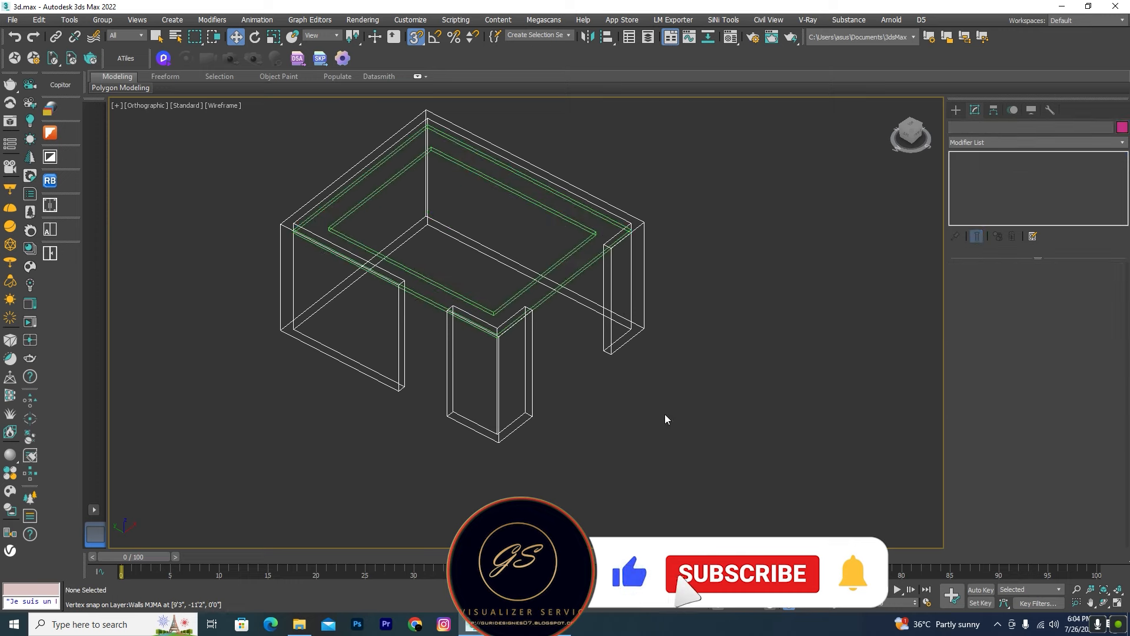
pyautogui.press('t')
pyautogui.scroll(-3, 668, 372)
# Make one independent copy of the ceiling border directly above the original in the left view
pyautogui.click(549, 380)
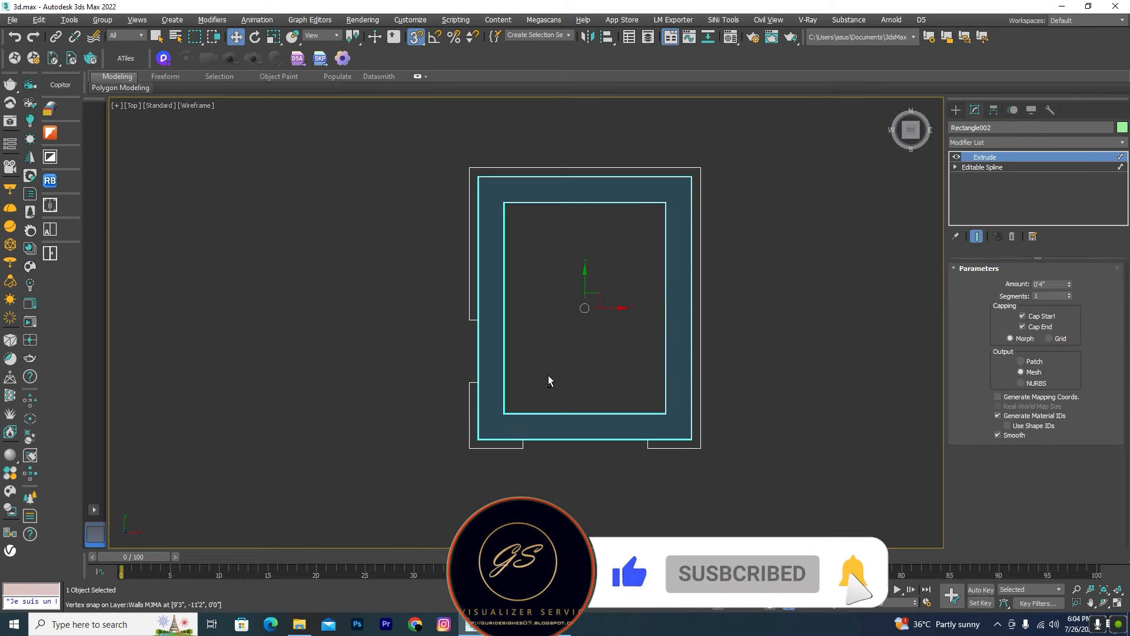
pyautogui.keyDown('alt'); pyautogui.moveTo(550, 380); pyautogui.dragTo(609, 311, button='middle'); pyautogui.keyUp('alt')
pyautogui.press('l')
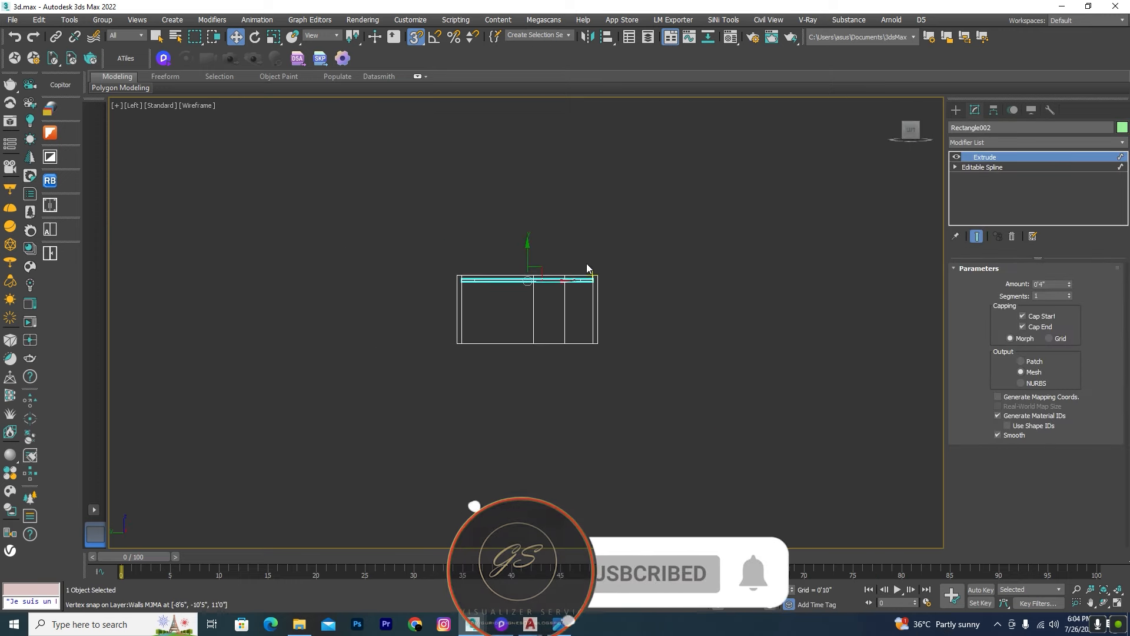
pyautogui.scroll(5, 530, 271)
pyautogui.keyDown('shift'); pyautogui.moveTo(502, 379); pyautogui.dragTo(578, 361); pyautogui.keyUp('shift')
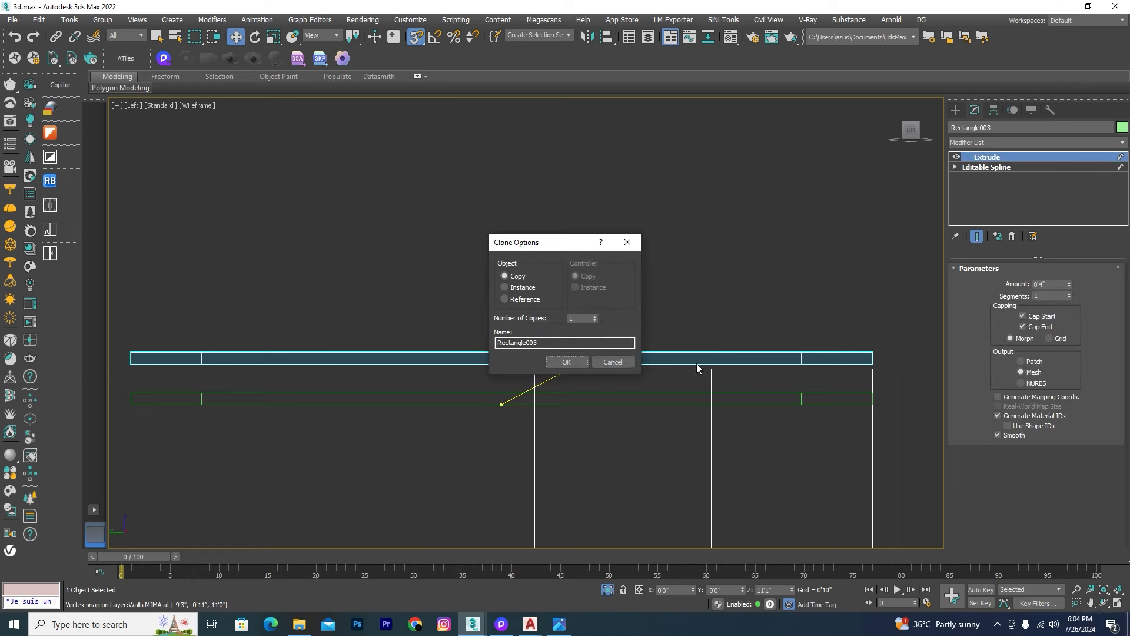
pyautogui.click(566, 363)
# Snap the copied border down onto the top of the original at Z 10'4", and clear the selection
pyautogui.scroll(2, 766, 364)
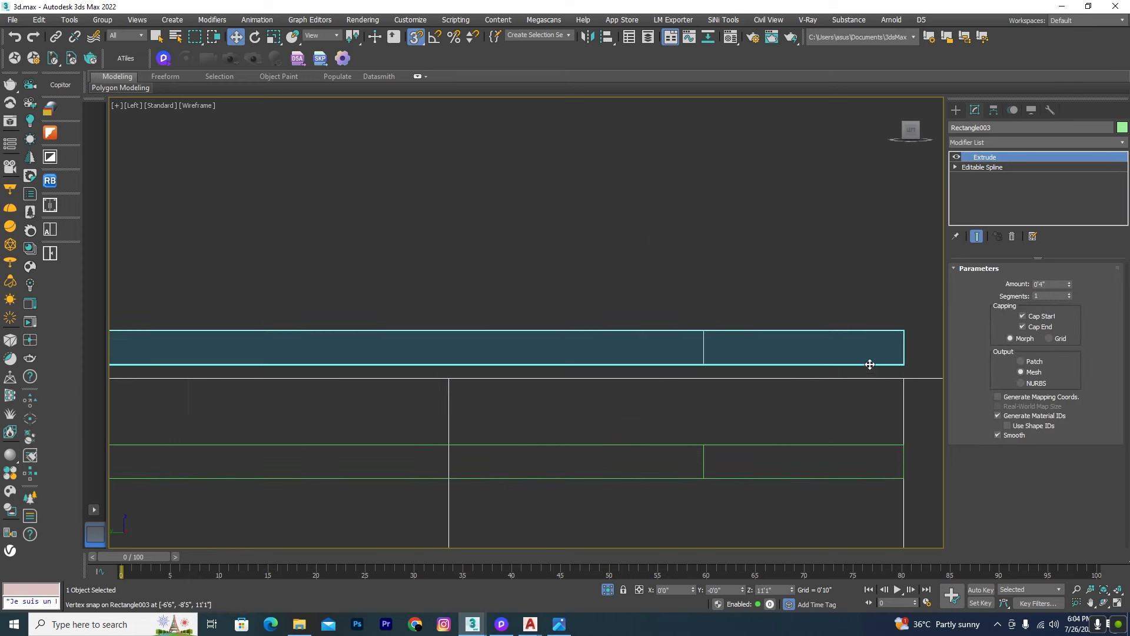
pyautogui.moveTo(895, 366); pyautogui.dragTo(903, 434)
pyautogui.scroll(-5, 685, 401)
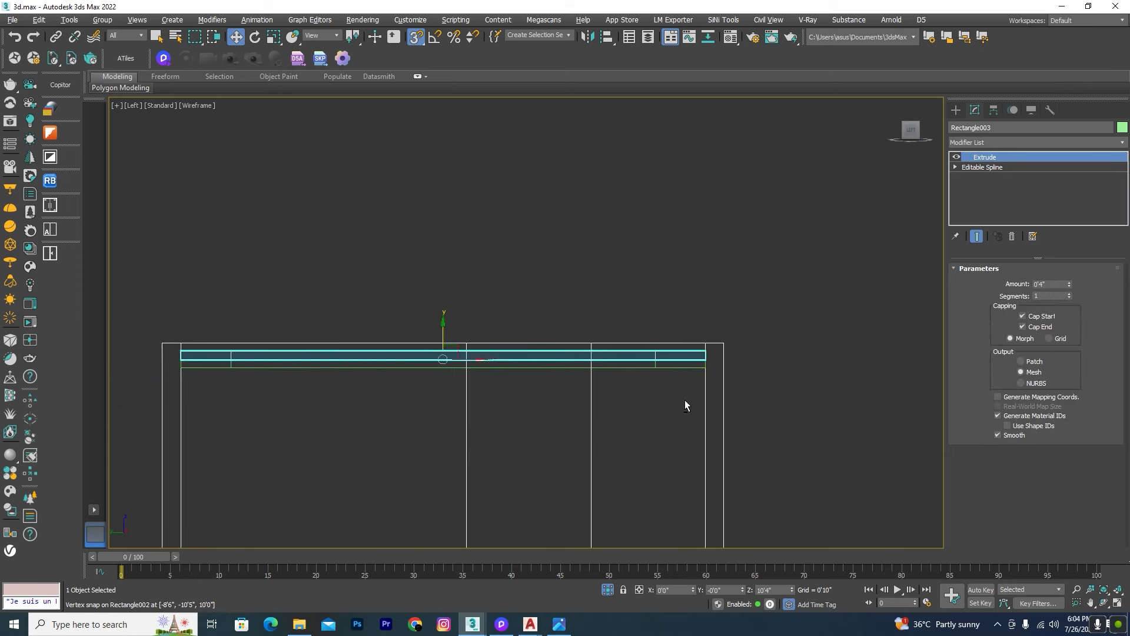
pyautogui.keyDown('alt'); pyautogui.moveTo(685, 400); pyautogui.dragTo(623, 440, button='middle'); pyautogui.keyUp('alt')
pyautogui.click(772, 172)
pyautogui.press('F3')
pyautogui.scroll(5, 646, 324)
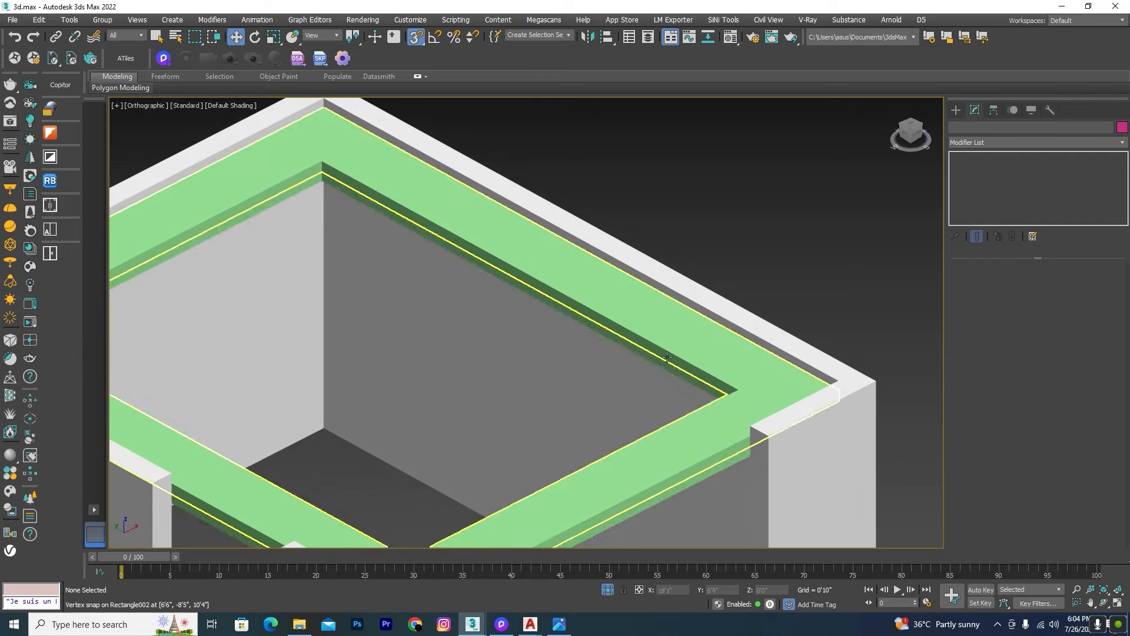
# Consult the reference photo and delete the inner spline of the upper ceiling border
pyautogui.click(559, 624)
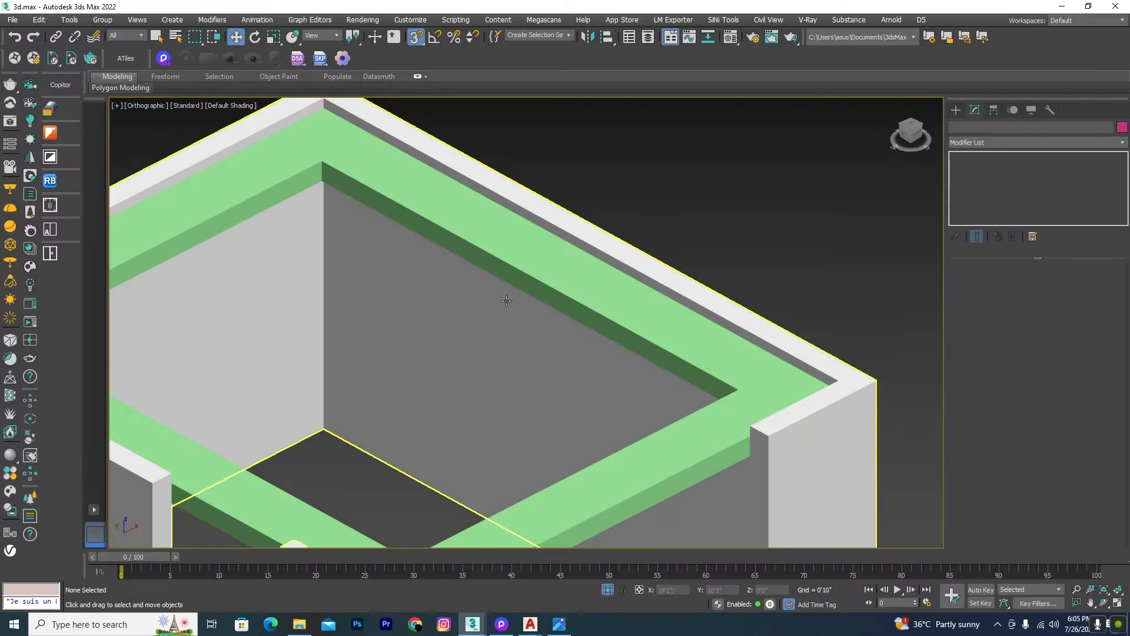
pyautogui.click(1065, 10)
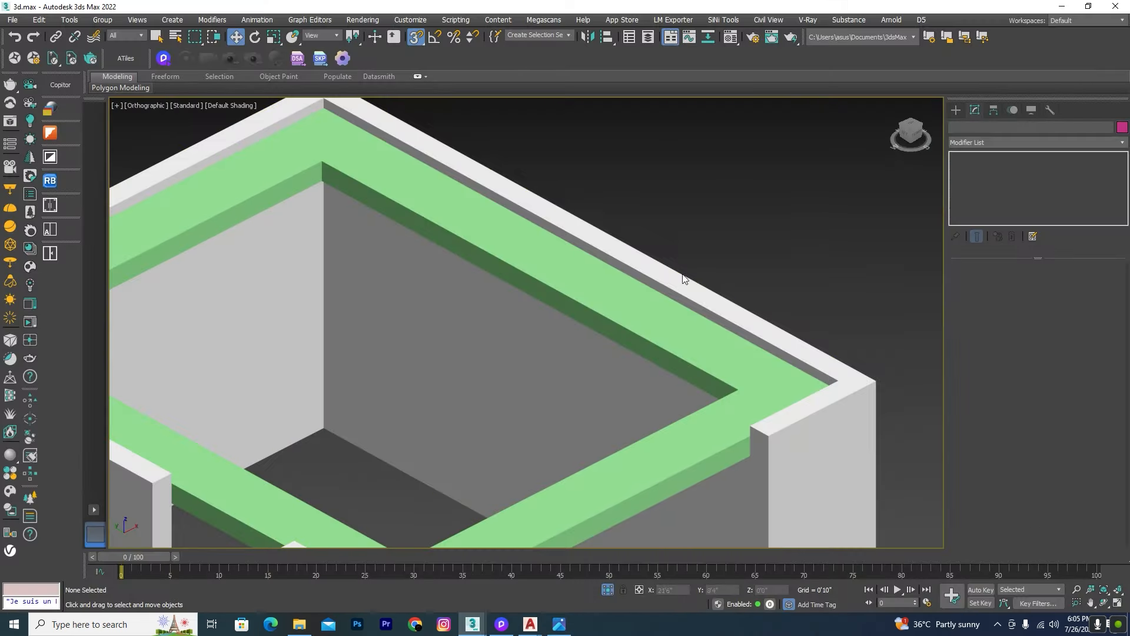
pyautogui.click(656, 323)
pyautogui.press('t')
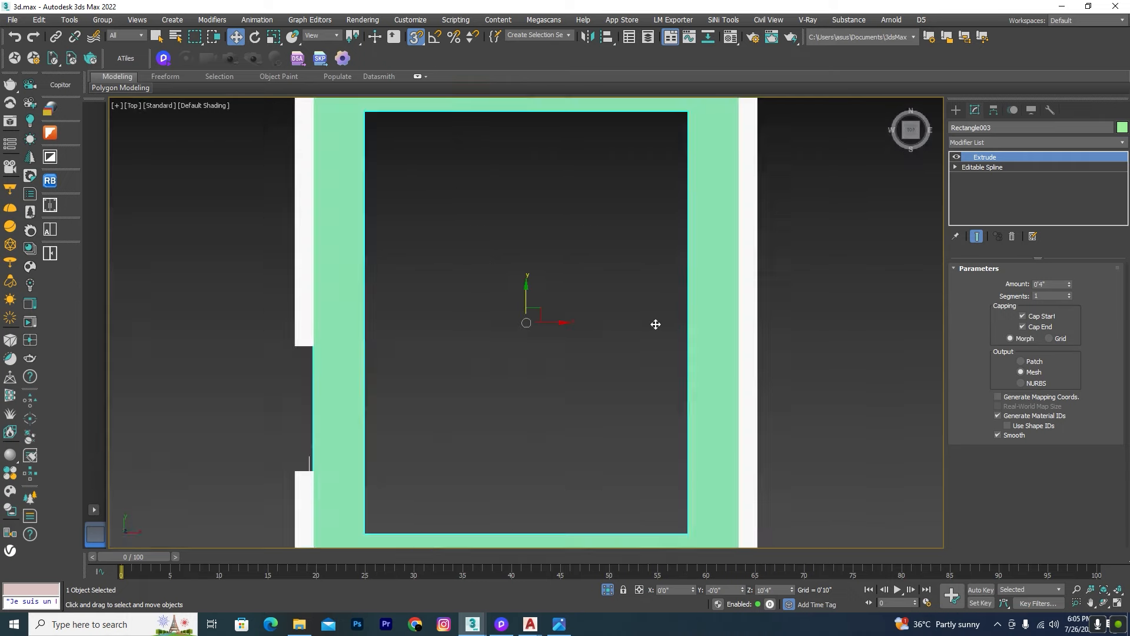
pyautogui.press('F3')
pyautogui.scroll(-2, 657, 300)
pyautogui.click(955, 166)
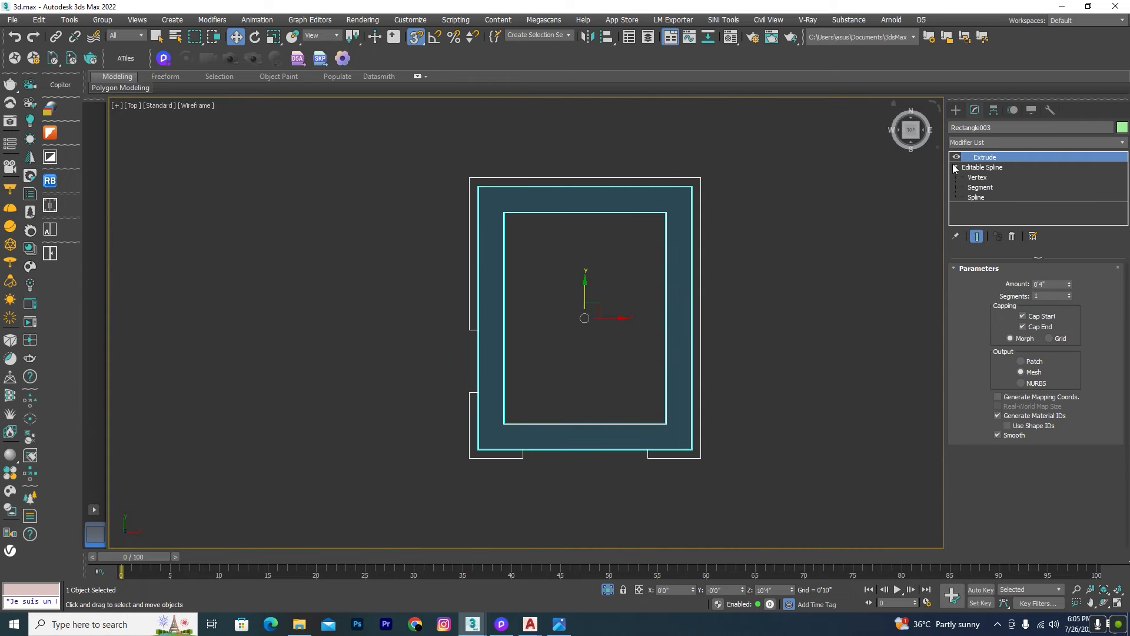
pyautogui.click(977, 198)
pyautogui.scroll(4, 745, 218)
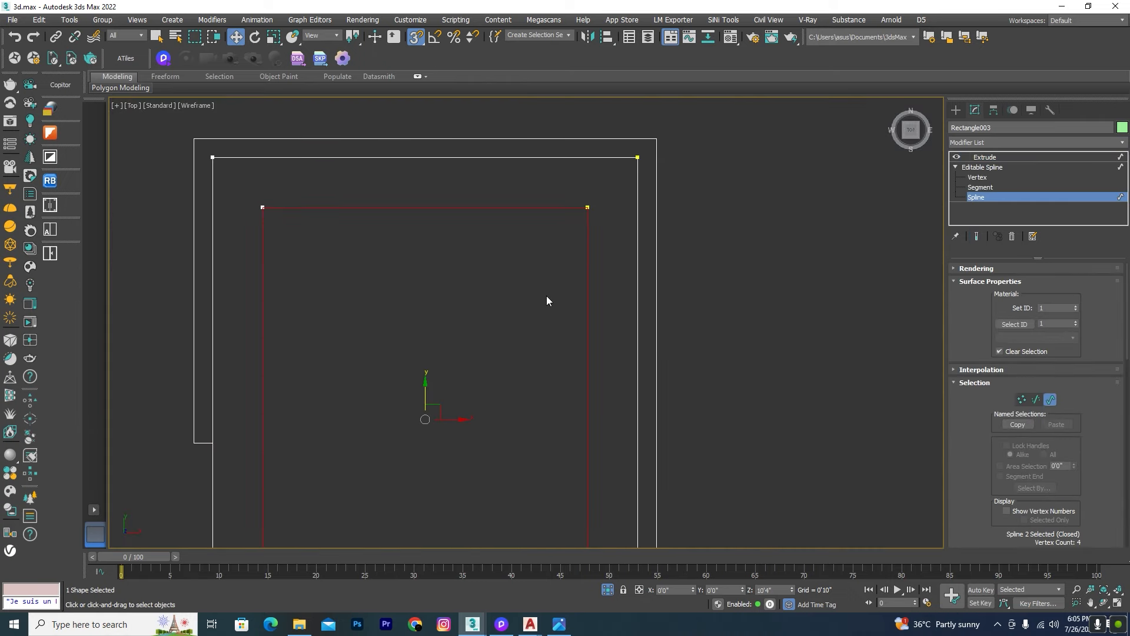
# Outline the upper border's outer spline inward beyond the lower border's inner edge, and inspect the stepped ceiling in shaded view
pyautogui.click(638, 287)
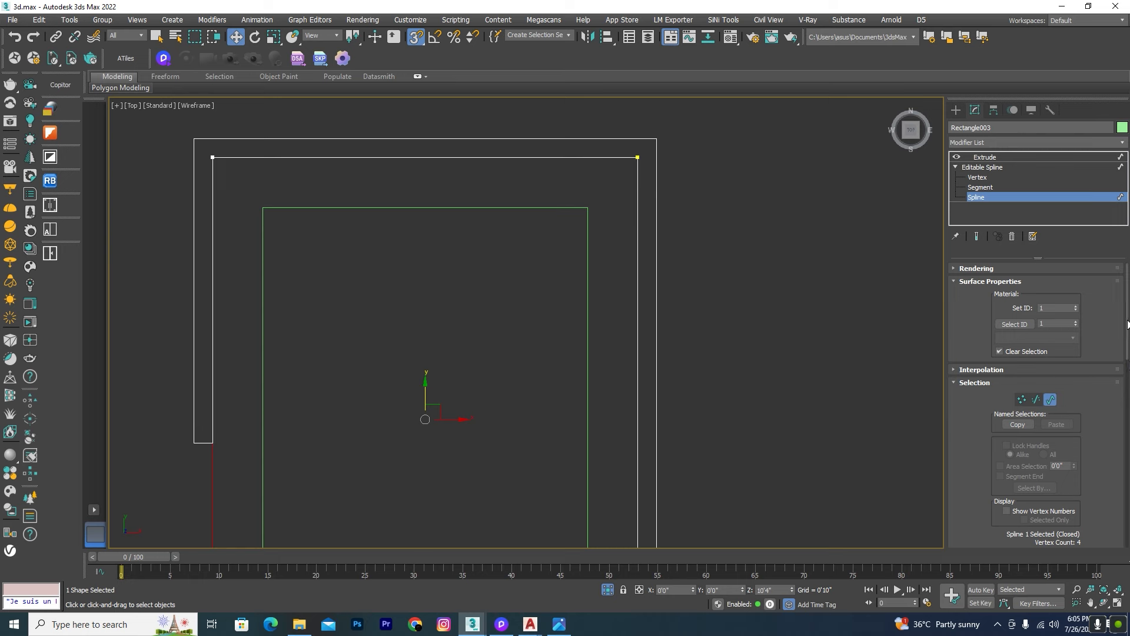
pyautogui.scroll(-5, 1065, 389)
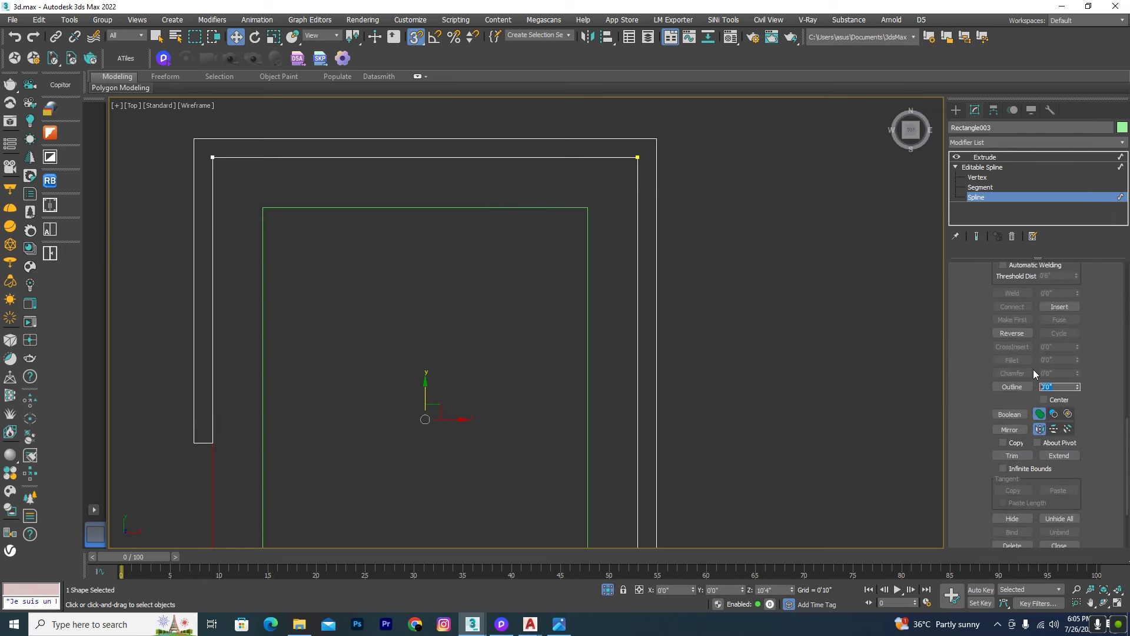
pyautogui.press('Return')
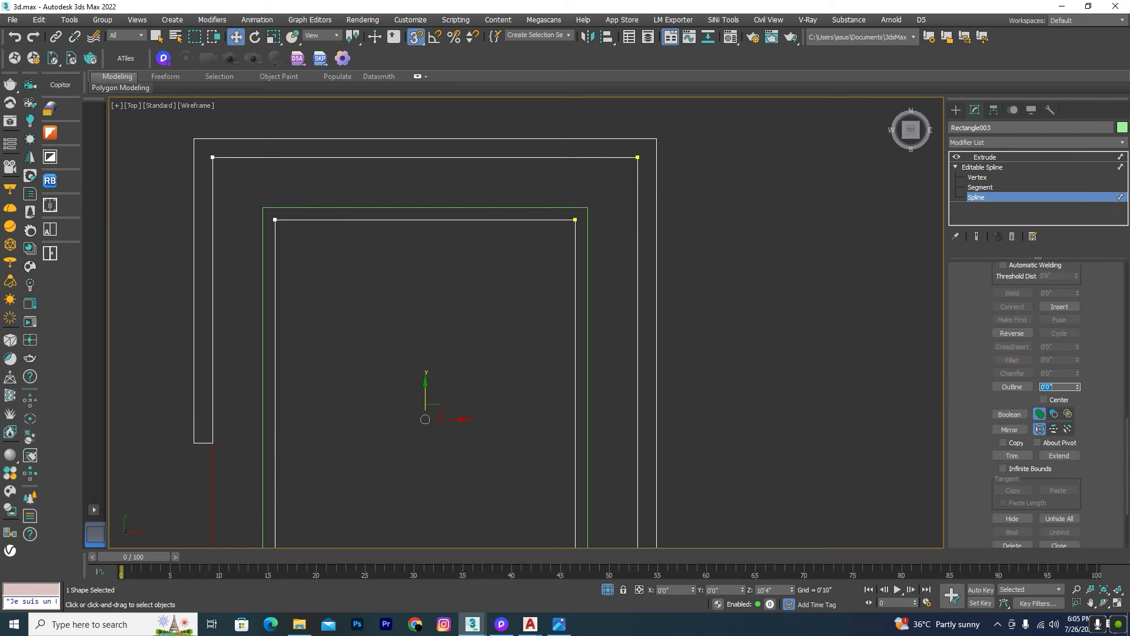
pyautogui.moveTo(666, 366)
pyautogui.keyDown('alt'); pyautogui.mouseDown(button='middle')
pyautogui.moveTo(722, 293)
pyautogui.moveTo(721, 260)
pyautogui.mouseUp(button='middle'); pyautogui.keyUp('alt')
pyautogui.press('F3')
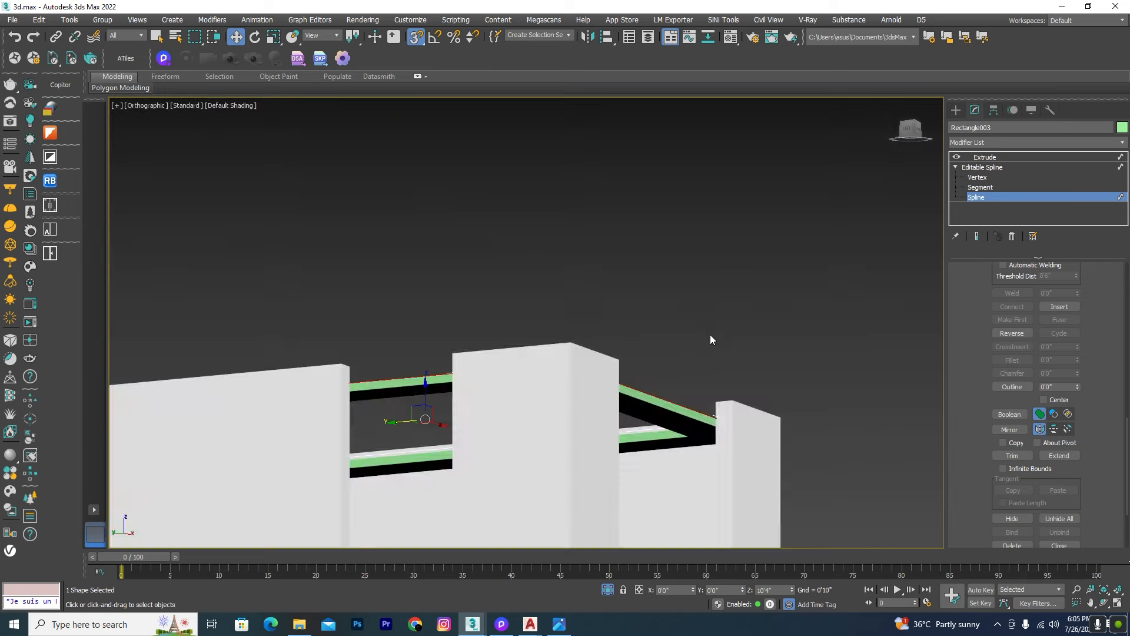
# Isolate the lower and upper ceiling borders from the rest of the room, and clear the selection
pyautogui.keyDown('alt'); pyautogui.moveTo(710, 334); pyautogui.dragTo(667, 385, button='middle'); pyautogui.keyUp('alt')
pyautogui.click(995, 157)
pyautogui.scroll(-4, 643, 430)
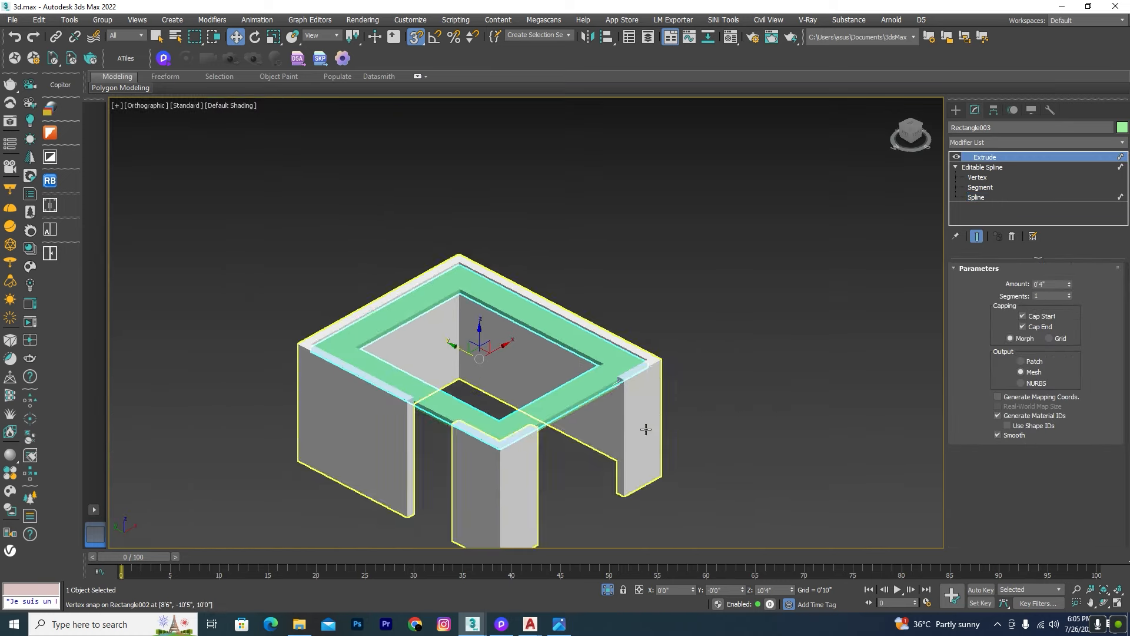
pyautogui.keyDown('alt'); pyautogui.moveTo(643, 429); pyautogui.dragTo(627, 366, button='middle'); pyautogui.keyUp('alt')
pyautogui.scroll(6, 600, 341)
pyautogui.click(604, 341)
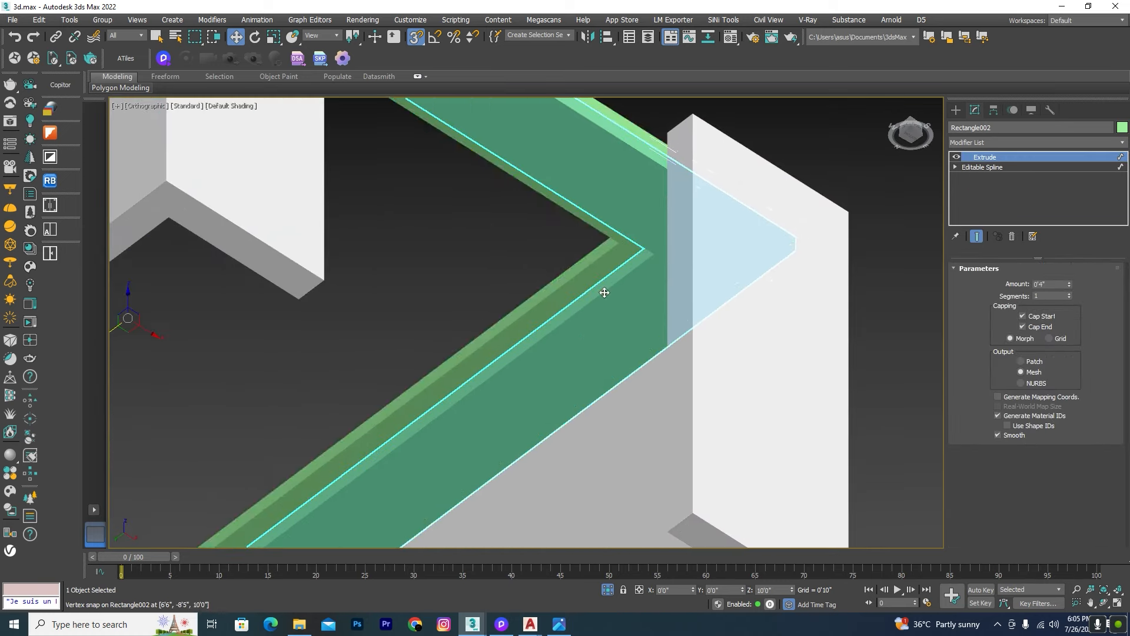
pyautogui.keyDown('ctrl'); pyautogui.click(596, 259); pyautogui.keyUp('ctrl')
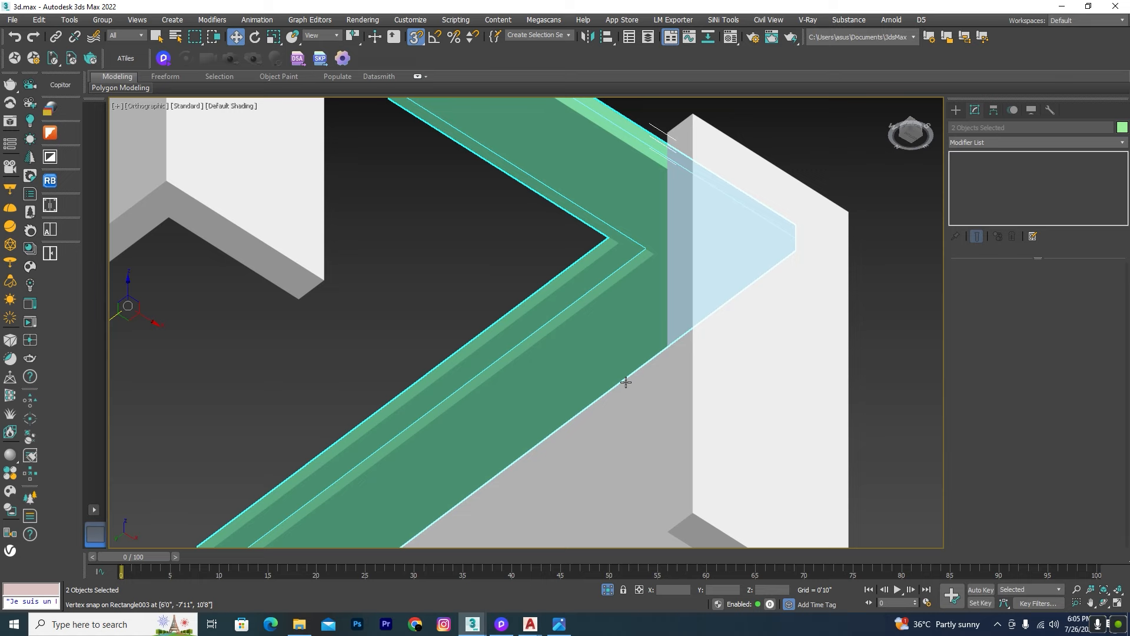
pyautogui.click(608, 590)
pyautogui.scroll(-5, 673, 310)
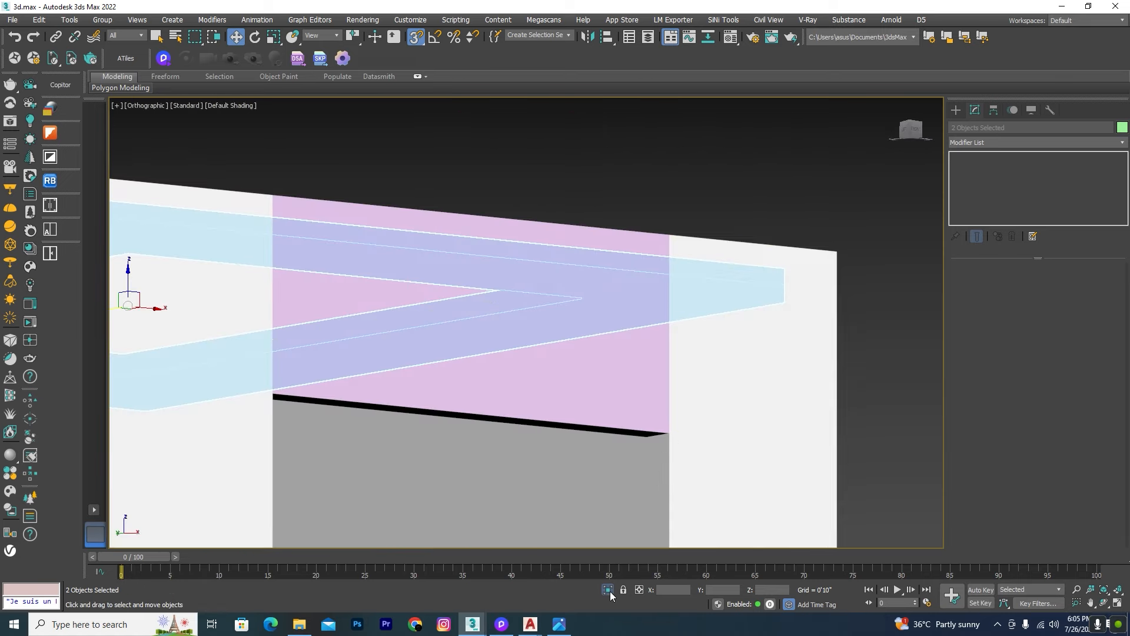
pyautogui.click(608, 590)
pyautogui.keyDown('alt'); pyautogui.moveTo(673, 259); pyautogui.dragTo(687, 328, button='middle'); pyautogui.keyUp('alt')
pyautogui.click(734, 457)
# Make a copy of the lower ceiling border straight below the original, at about Z 8'4"
pyautogui.scroll(6, 598, 333)
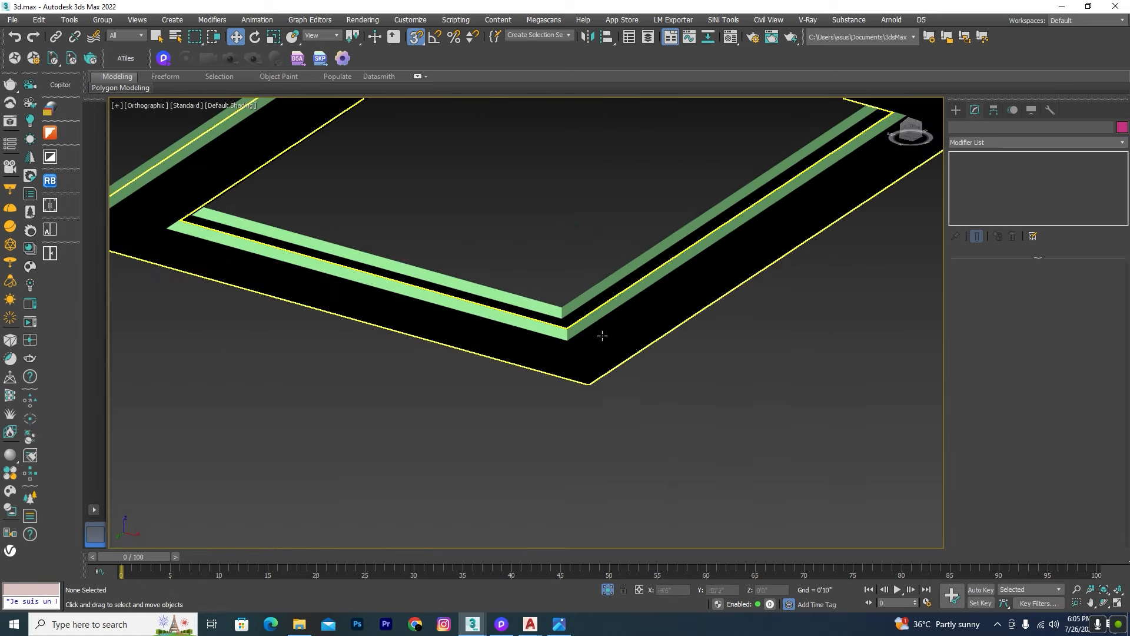
pyautogui.click(578, 363)
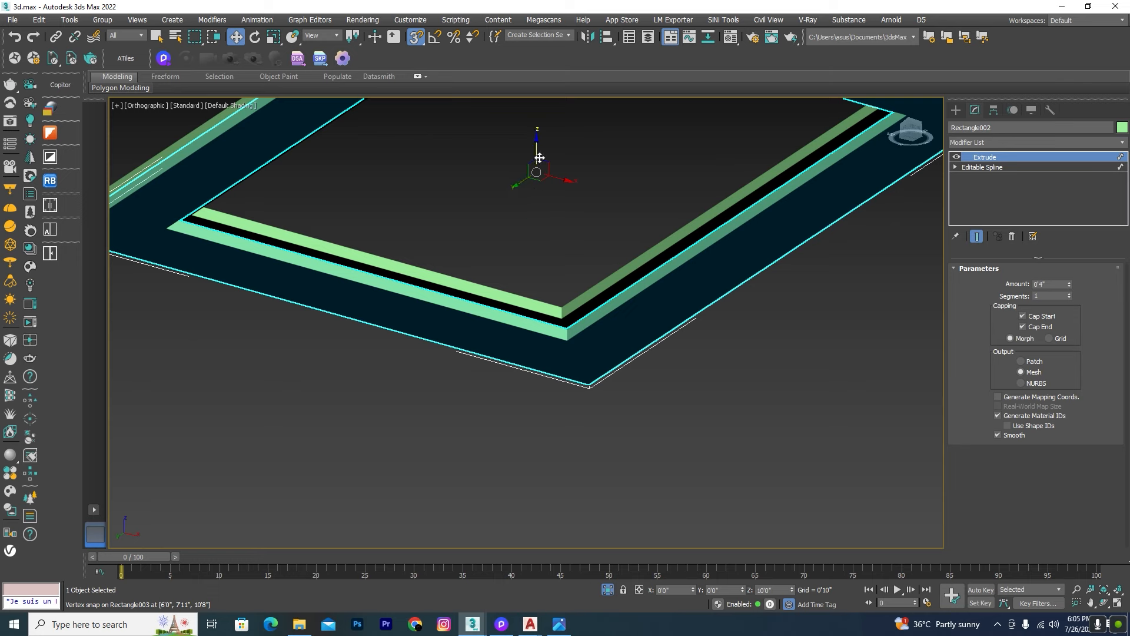
pyautogui.moveTo(535, 156)
pyautogui.keyDown('shift'); pyautogui.mouseDown()
pyautogui.moveTo(559, 247)
pyautogui.moveTo(559, 235)
pyautogui.mouseUp(); pyautogui.keyUp('shift')
pyautogui.click(567, 361)
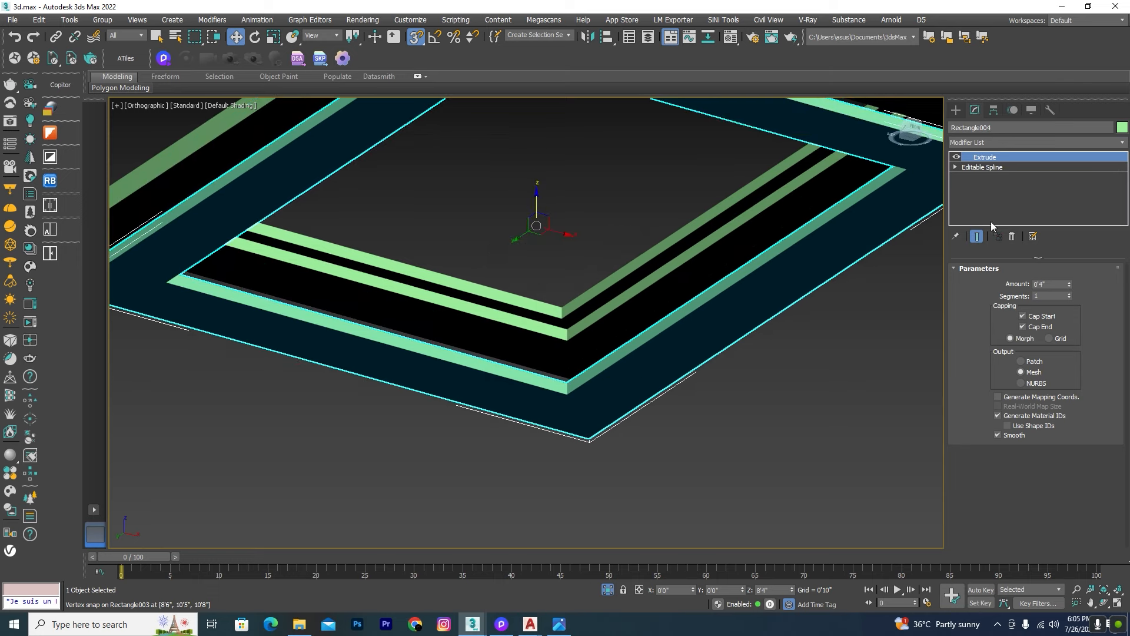
# Delete the outer spline of the copied border, keeping only its inner outline
pyautogui.click(956, 167)
pyautogui.click(983, 198)
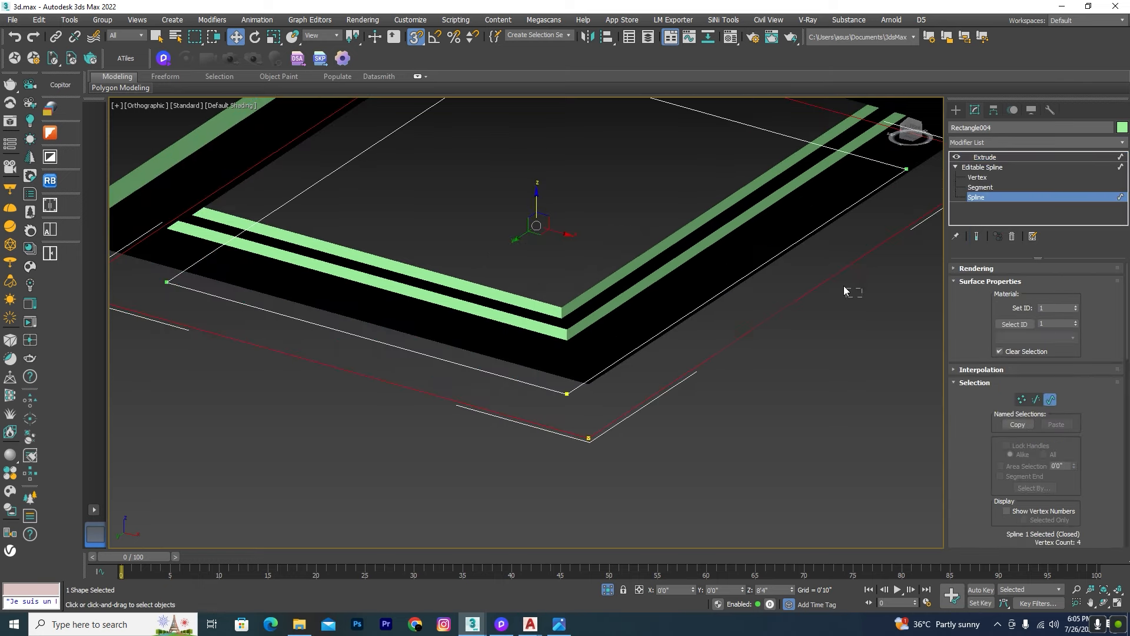
pyautogui.click(828, 267)
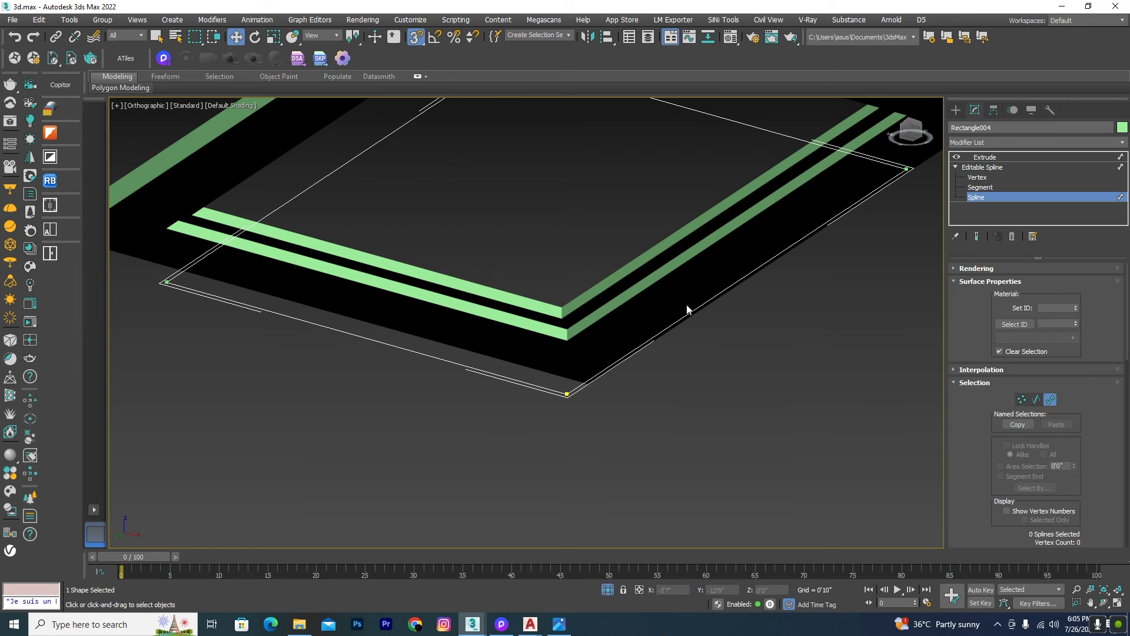
pyautogui.scroll(-3, 782, 371)
pyautogui.click(1051, 400)
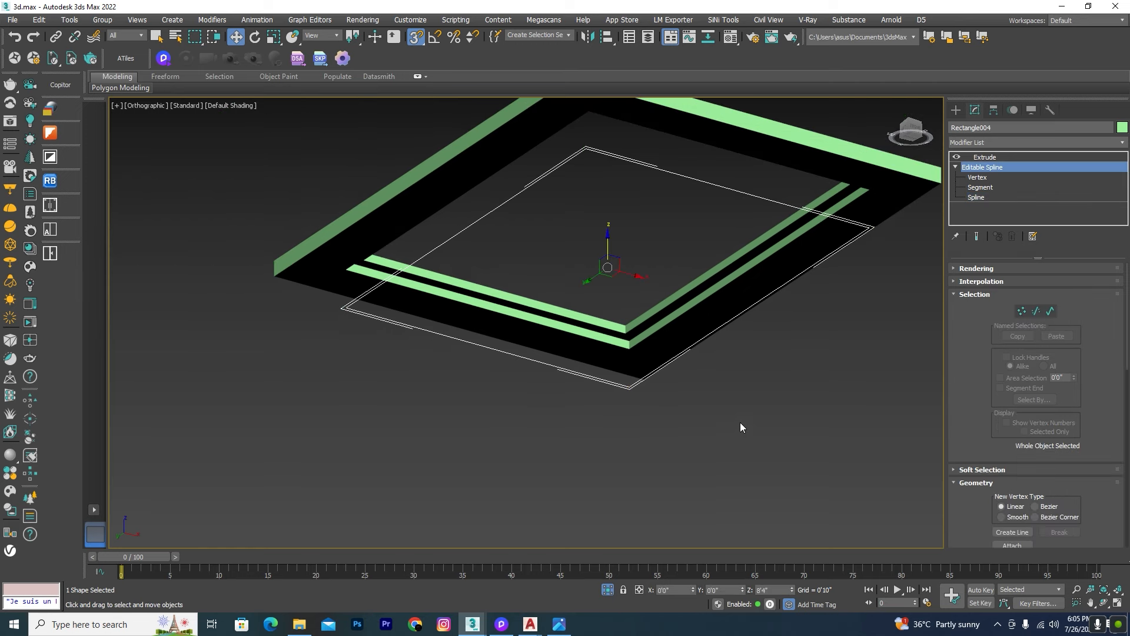
# Move the copied inner outline vertically up to the lower ceiling border at Z 9'11", and inspect its fit at the corners
pyautogui.press('l')
pyautogui.press('F3')
pyautogui.scroll(-4, 580, 300)
pyautogui.scroll(6, 548, 227)
pyautogui.scroll(-2, 657, 390)
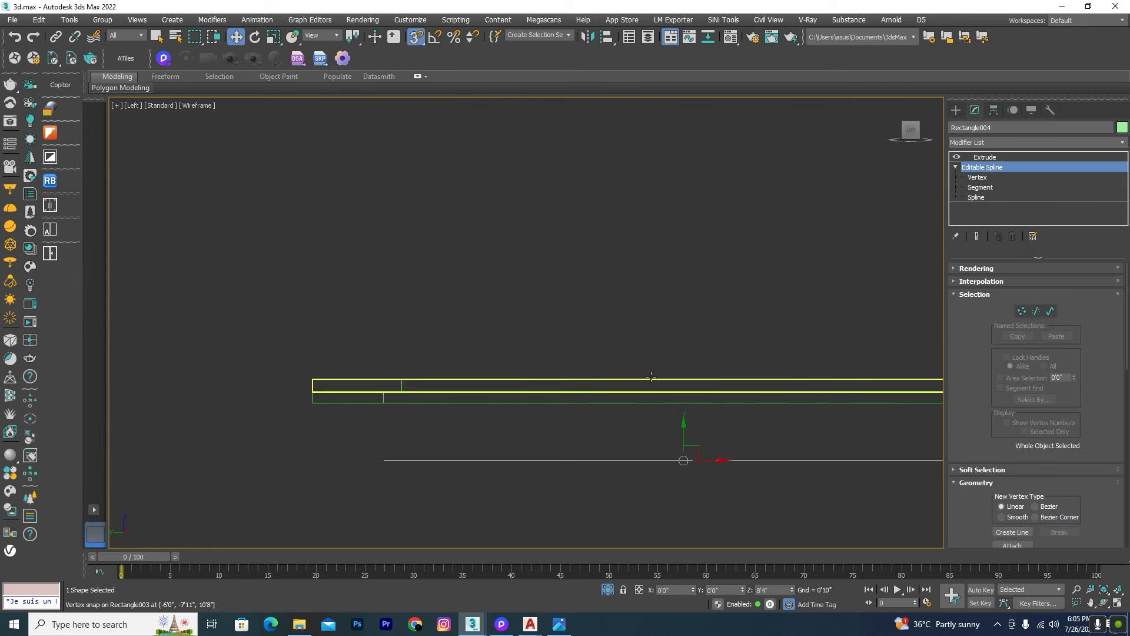
pyautogui.moveTo(676, 410); pyautogui.dragTo(463, 395)
pyautogui.keyDown('alt'); pyautogui.moveTo(766, 437); pyautogui.dragTo(729, 371, button='middle'); pyautogui.keyUp('alt')
pyautogui.press('F3')
pyautogui.scroll(4, 757, 214)
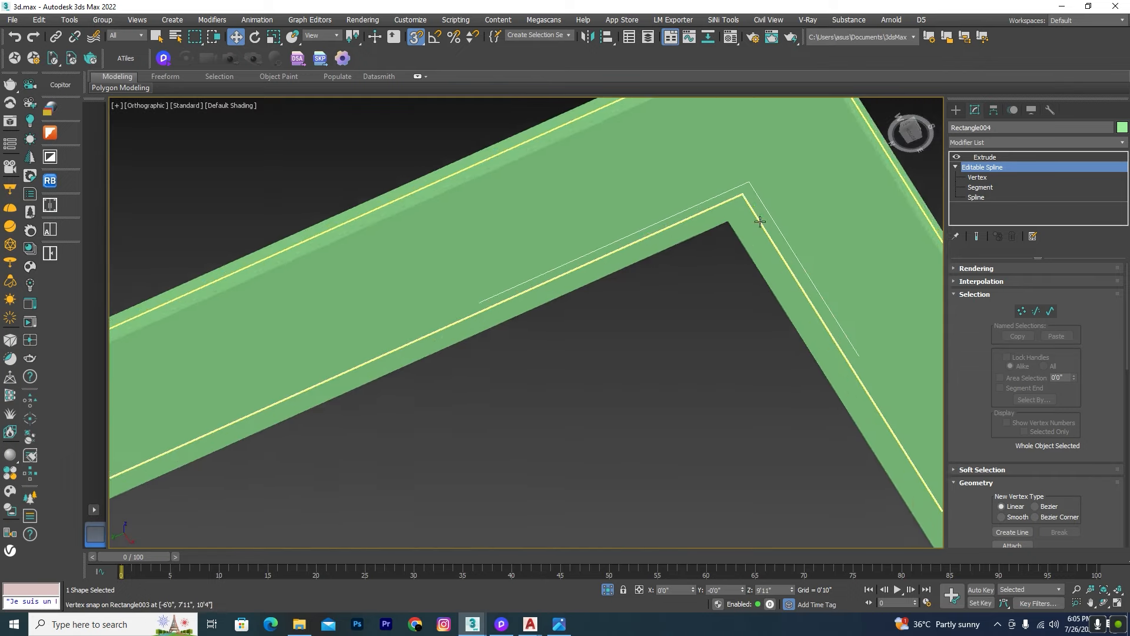
pyautogui.scroll(-4, 815, 315)
pyautogui.keyDown('alt'); pyautogui.moveTo(815, 316); pyautogui.dragTo(870, 343, button='middle'); pyautogui.keyUp('alt')
pyautogui.scroll(-3, 870, 343)
pyautogui.scroll(8, 677, 424)
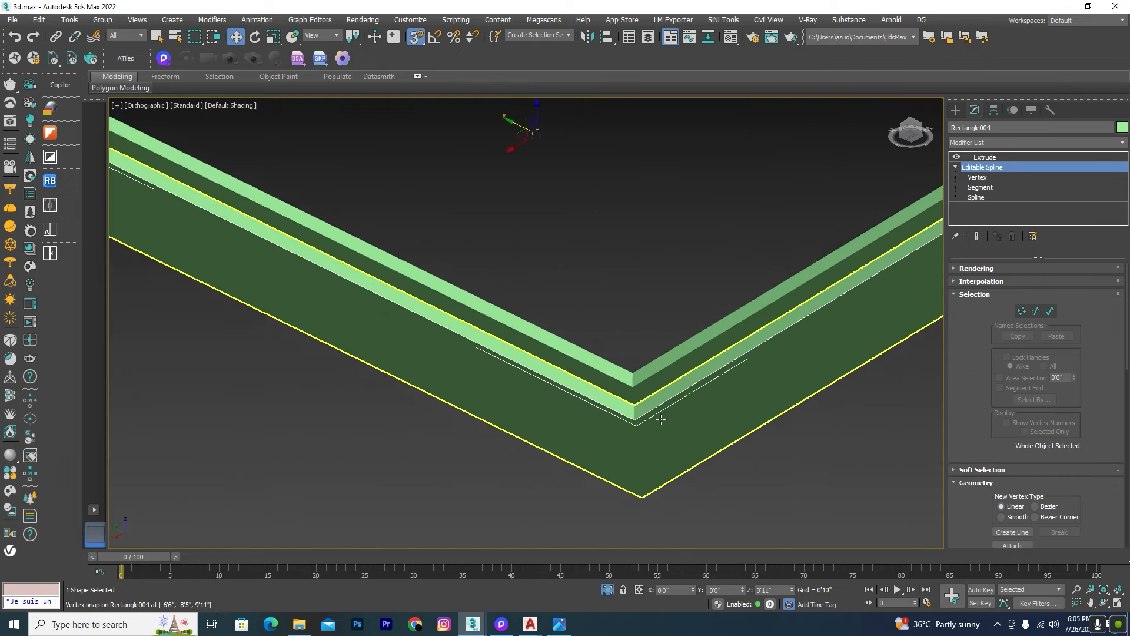
# Sweep cornice profile 112 from the mipoll Sweep Presets Lite library along the copied inner outline
pyautogui.click(50, 133)
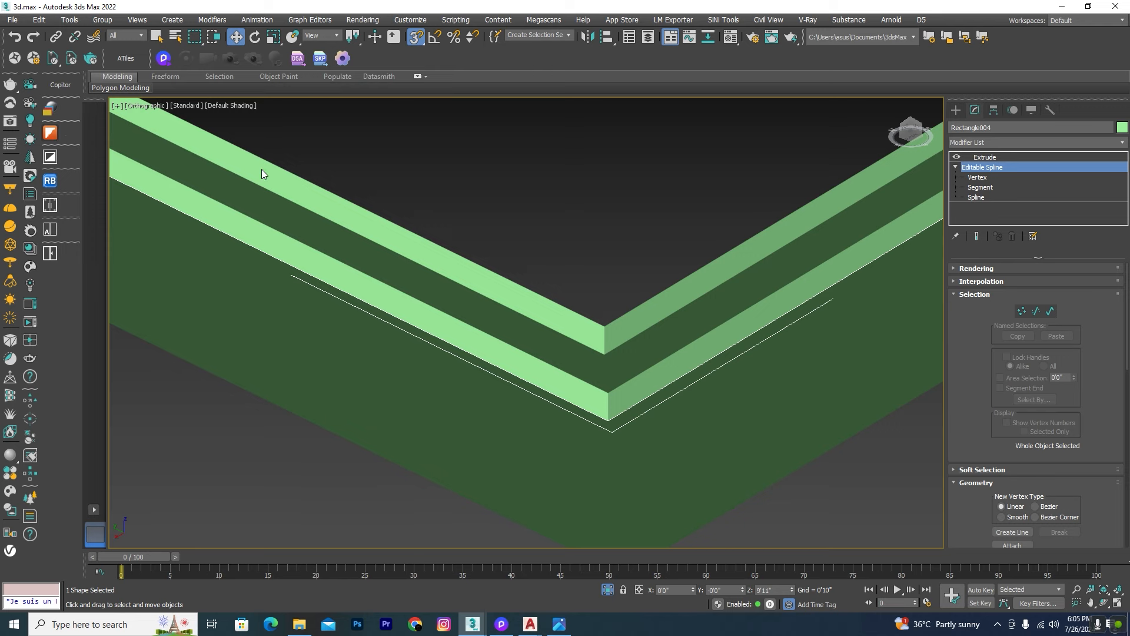
pyautogui.scroll(-5, 228, 281)
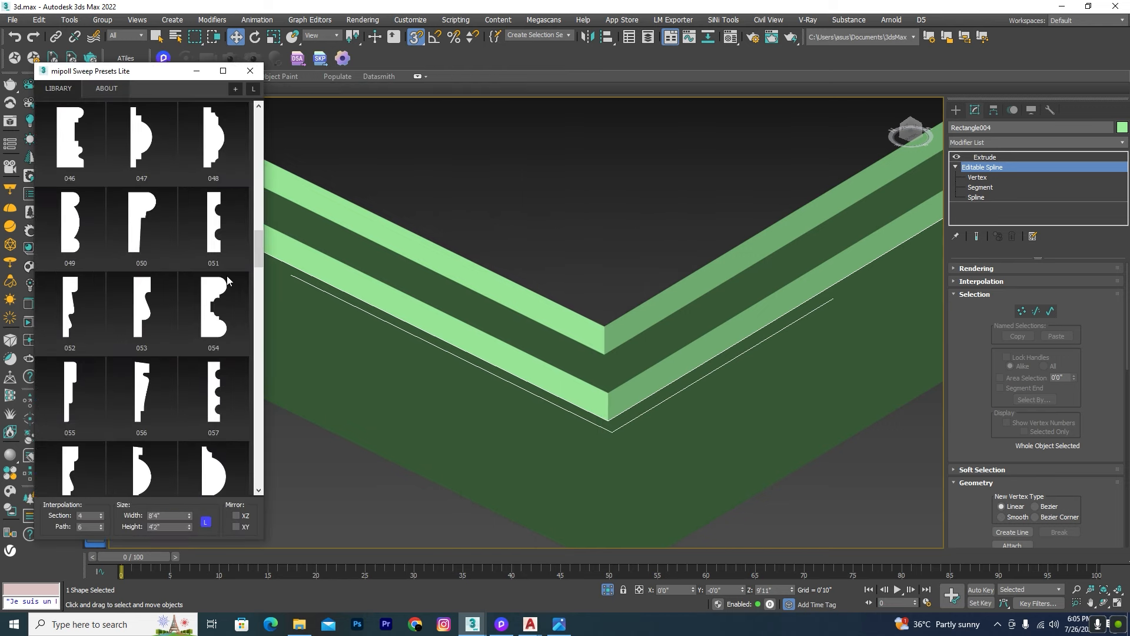
pyautogui.scroll(-6, 228, 281)
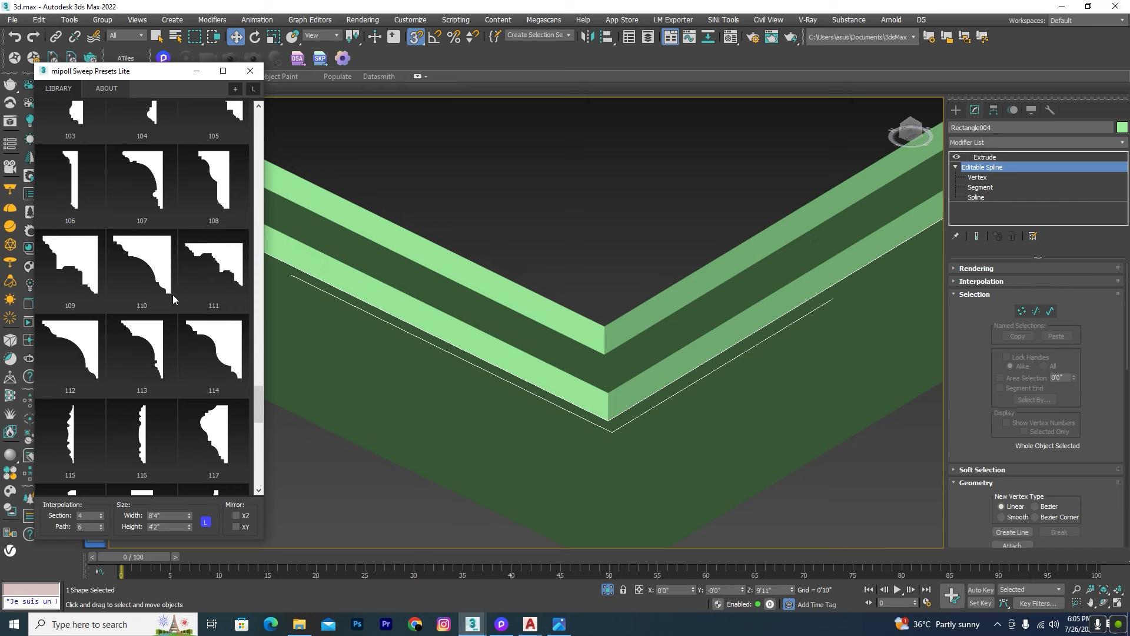
pyautogui.click(82, 349)
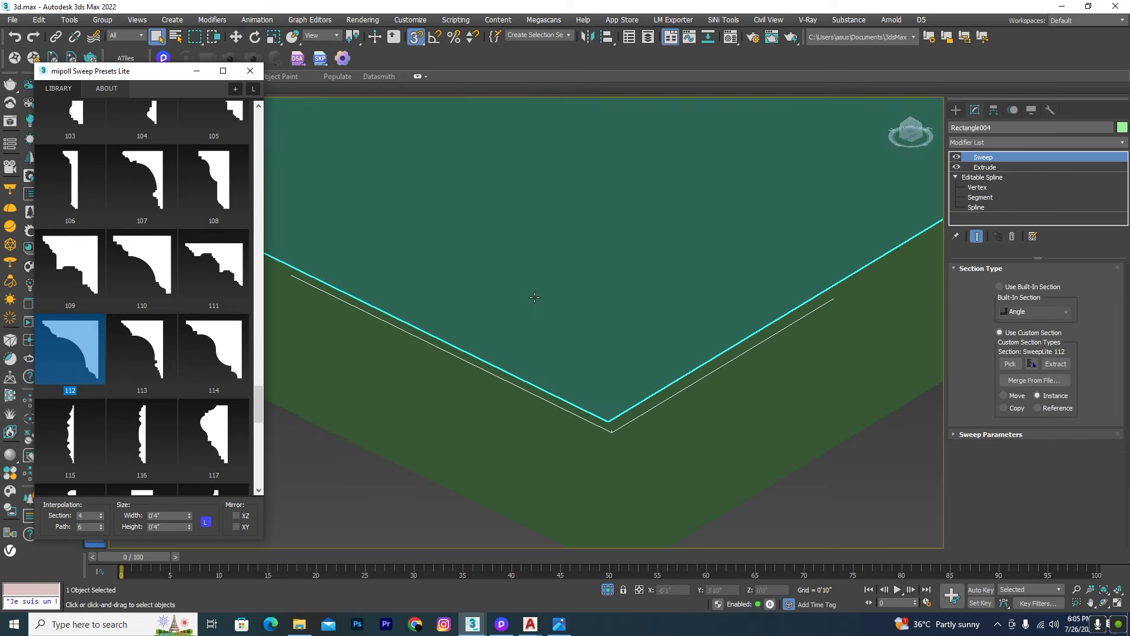
pyautogui.scroll(-10, 534, 298)
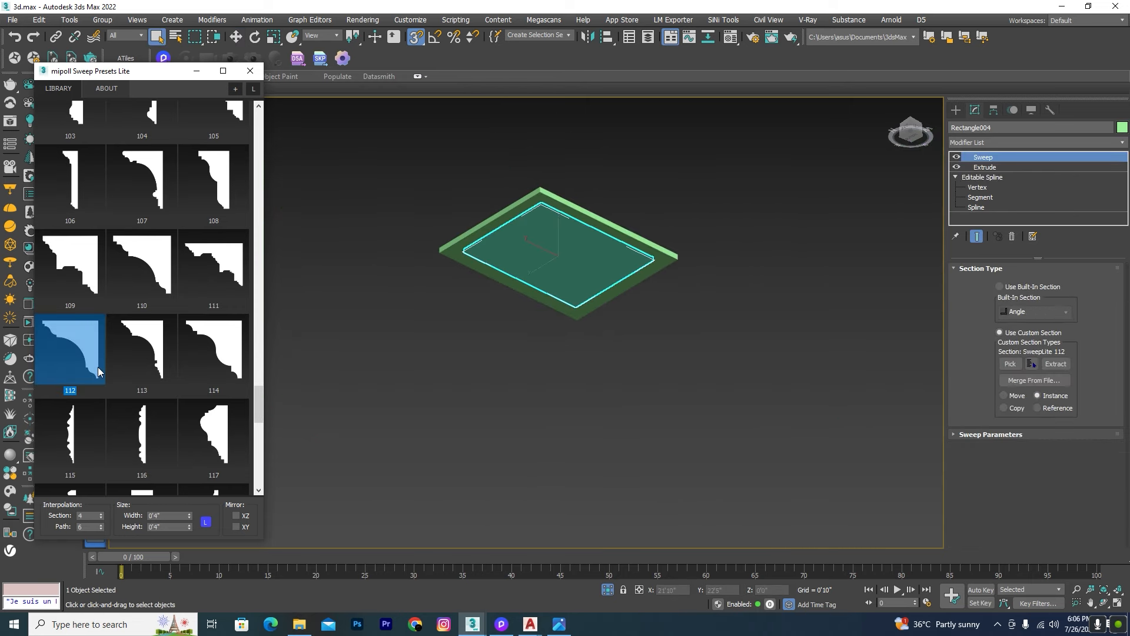
pyautogui.keyDown('alt'); pyautogui.moveTo(615, 296); pyautogui.dragTo(623, 336, button='middle'); pyautogui.keyUp('alt')
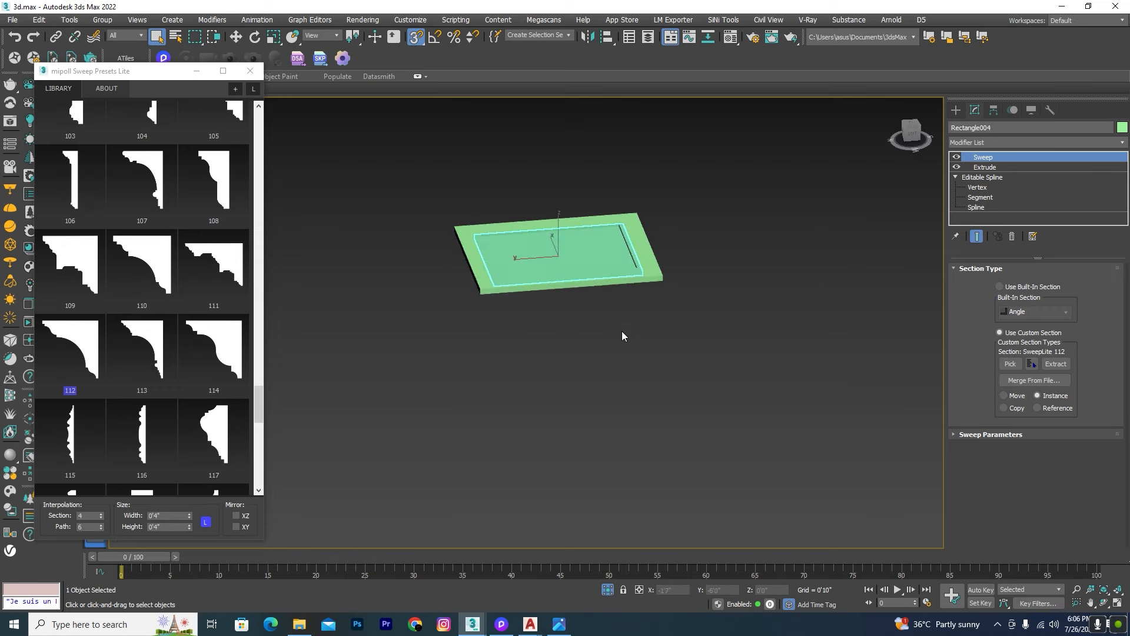
pyautogui.press('z')
# Remove the Extrude modifier beneath the Sweep from the cornice outline, and inspect the molding at the border's corner
pyautogui.click(995, 167)
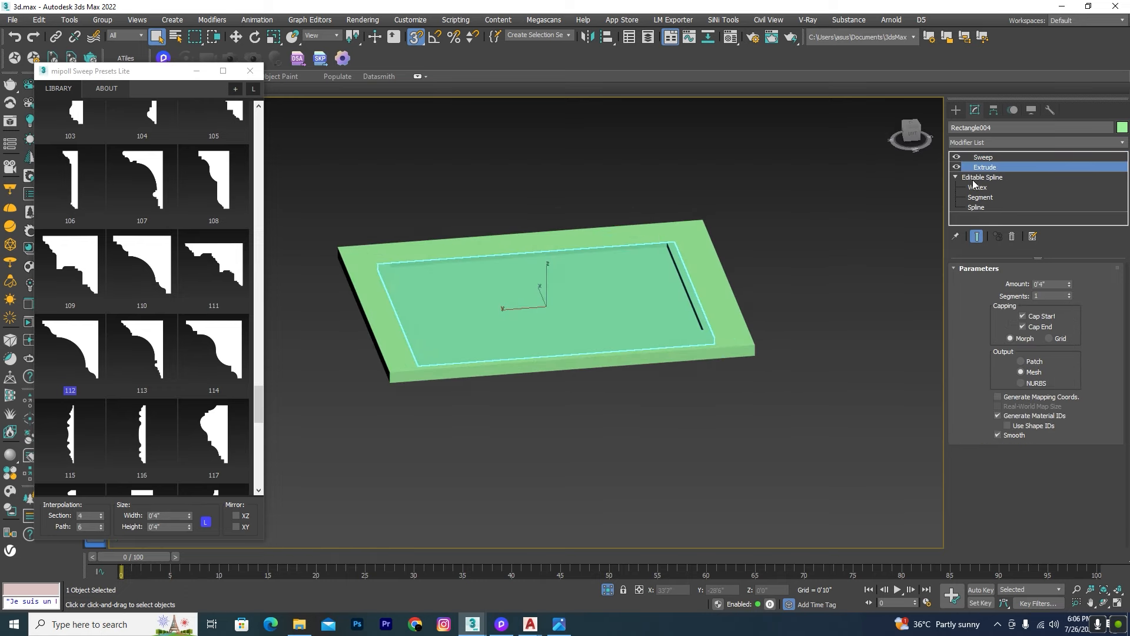
pyautogui.click(1014, 236)
pyautogui.keyDown('alt'); pyautogui.moveTo(658, 384); pyautogui.dragTo(682, 276, button='middle'); pyautogui.keyUp('alt')
pyautogui.scroll(4, 695, 279)
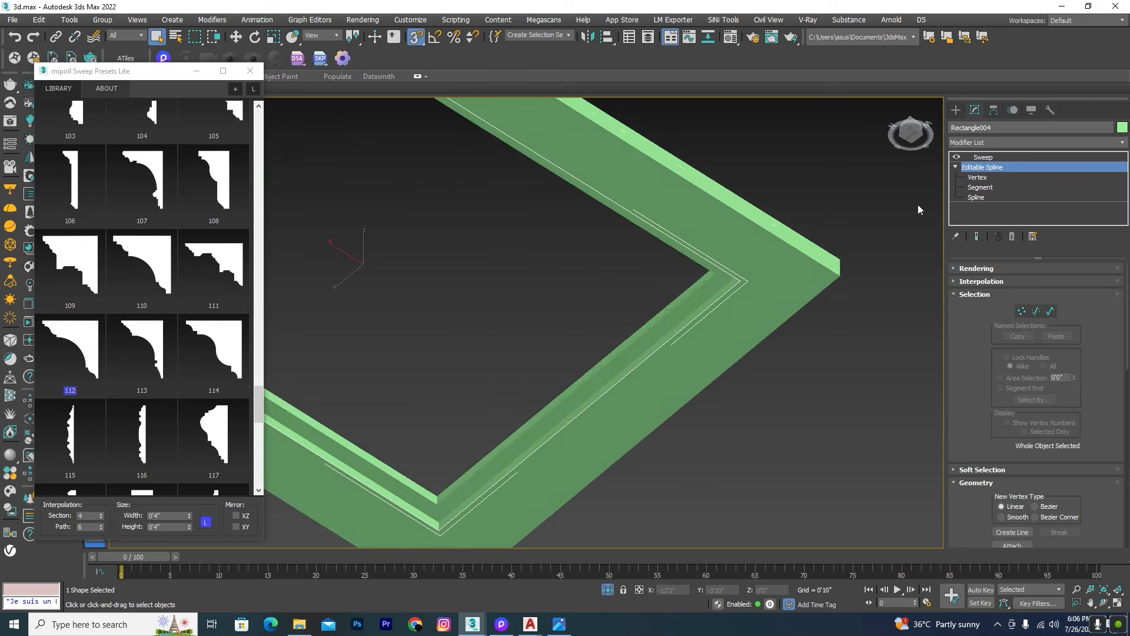
pyautogui.click(983, 158)
pyautogui.scroll(2, 773, 277)
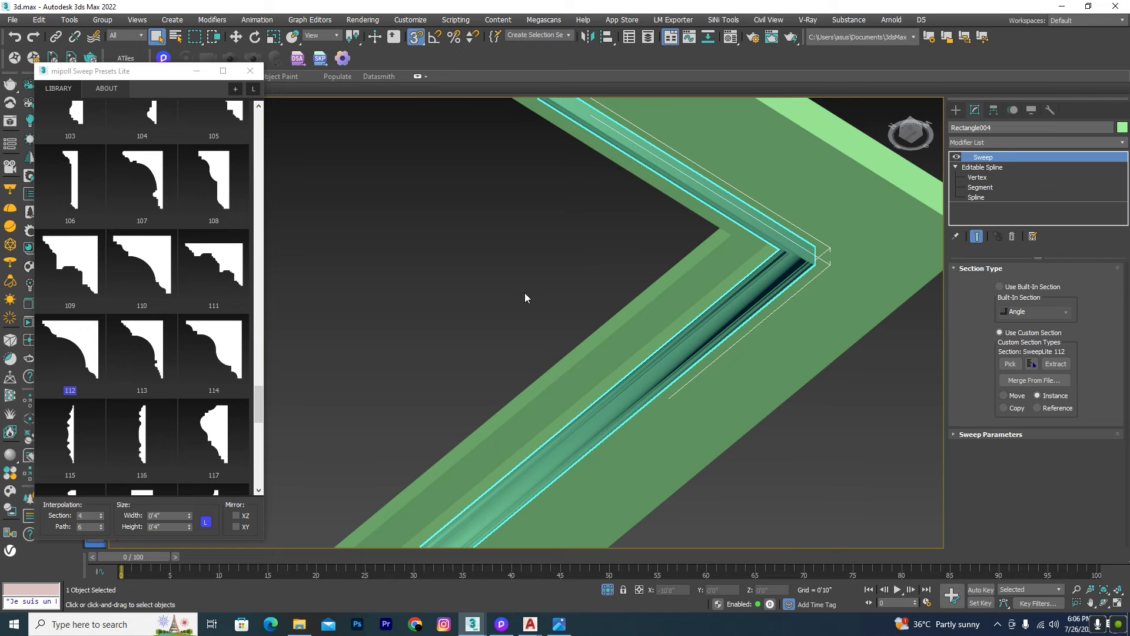
pyautogui.scroll(-5, 526, 295)
pyautogui.keyDown('alt'); pyautogui.moveTo(735, 365); pyautogui.dragTo(701, 282, button='middle'); pyautogui.keyUp('alt')
pyautogui.scroll(5, 697, 261)
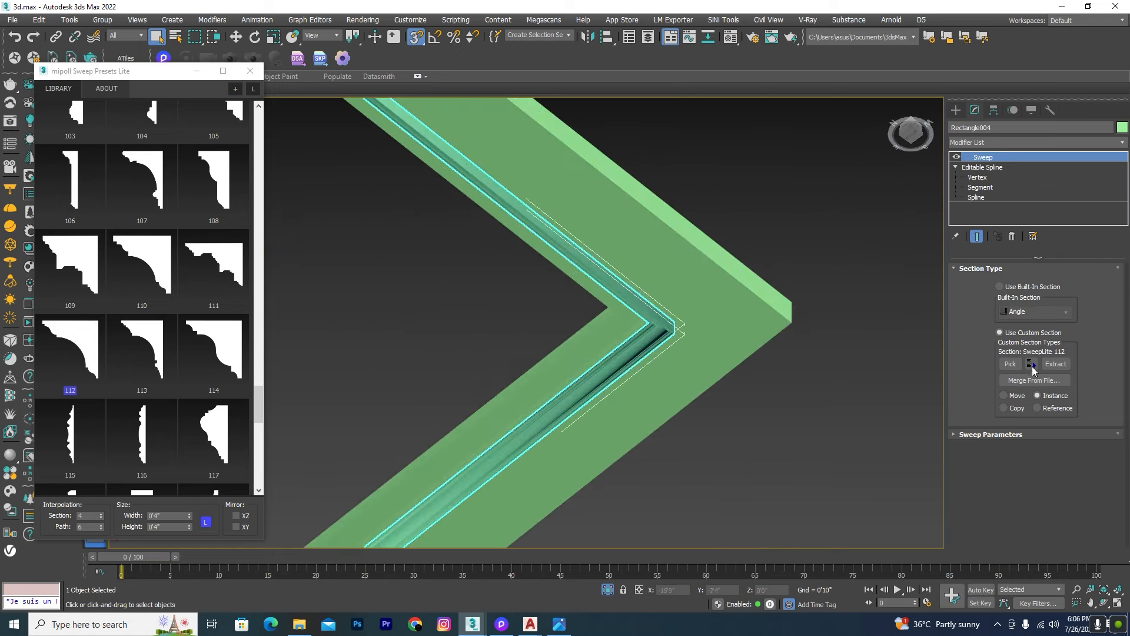
# Turn on Align Pivot for the cornice sweep and examine the profile's position against the lower border's inner edge
pyautogui.click(955, 434)
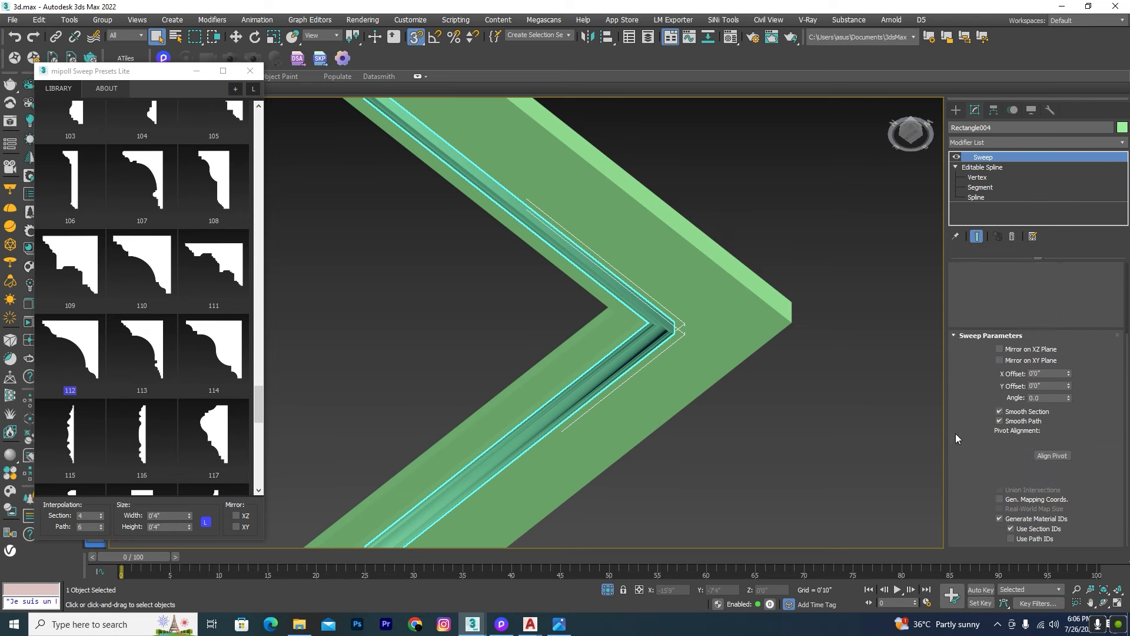
pyautogui.click(1051, 455)
pyautogui.scroll(-5, 618, 265)
pyautogui.scroll(8, 669, 252)
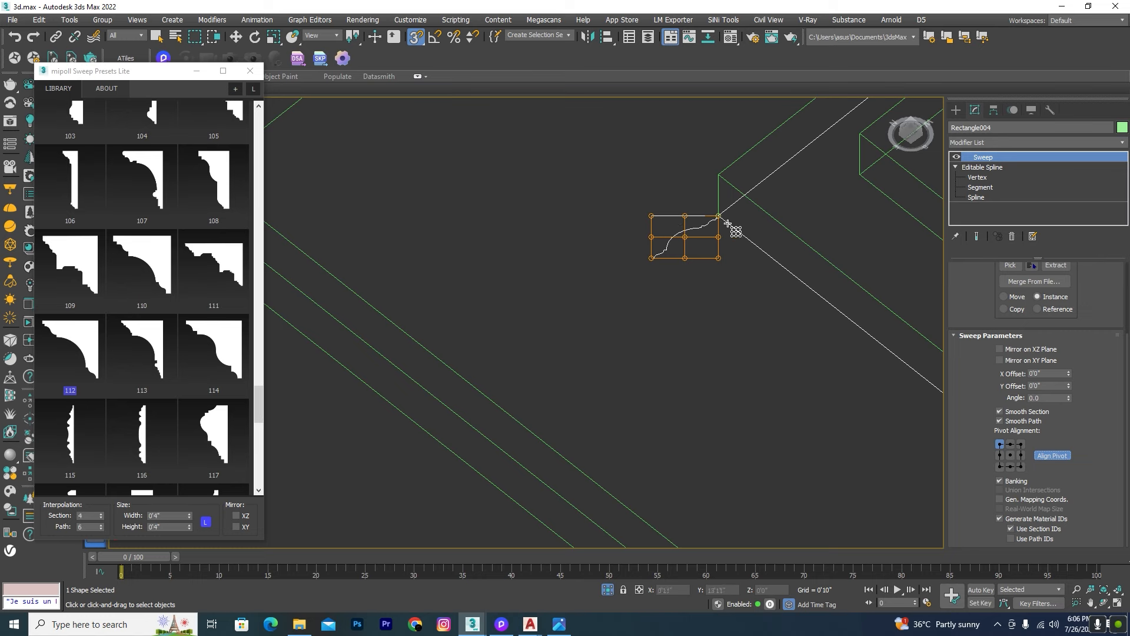
pyautogui.scroll(-5, 580, 245)
pyautogui.keyDown('alt'); pyautogui.moveTo(581, 245); pyautogui.dragTo(699, 334, button='middle'); pyautogui.keyUp('alt')
pyautogui.press('F3')
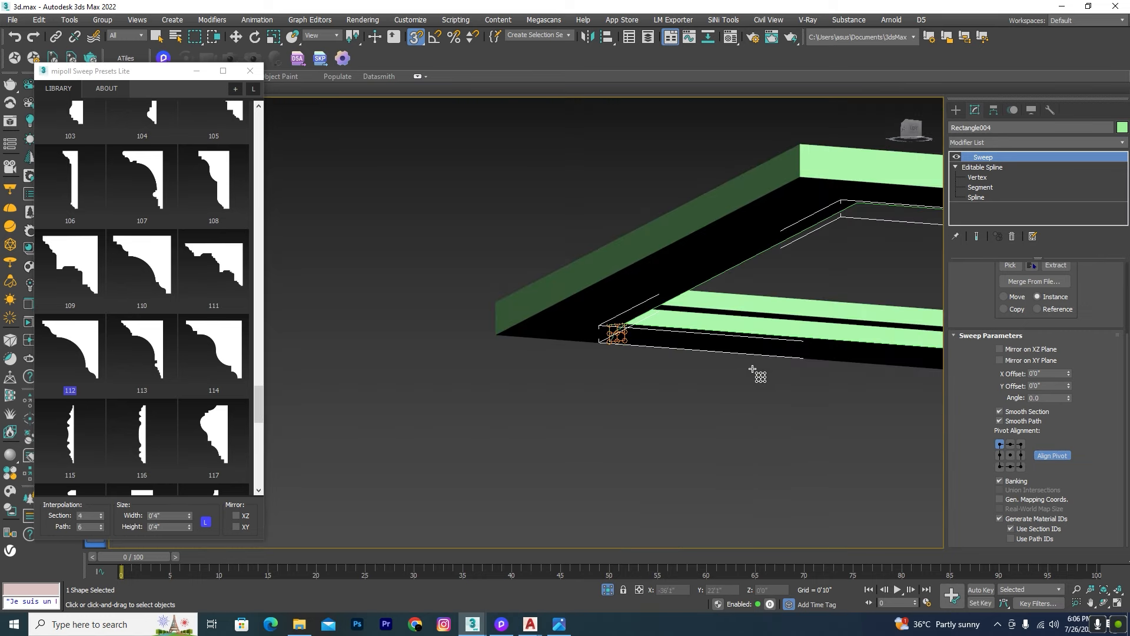
pyautogui.keyDown('alt'); pyautogui.moveTo(753, 369); pyautogui.dragTo(706, 359, button='middle'); pyautogui.keyUp('alt')
pyautogui.scroll(-3, 653, 337)
pyautogui.scroll(6, 735, 406)
pyautogui.scroll(1, 764, 345)
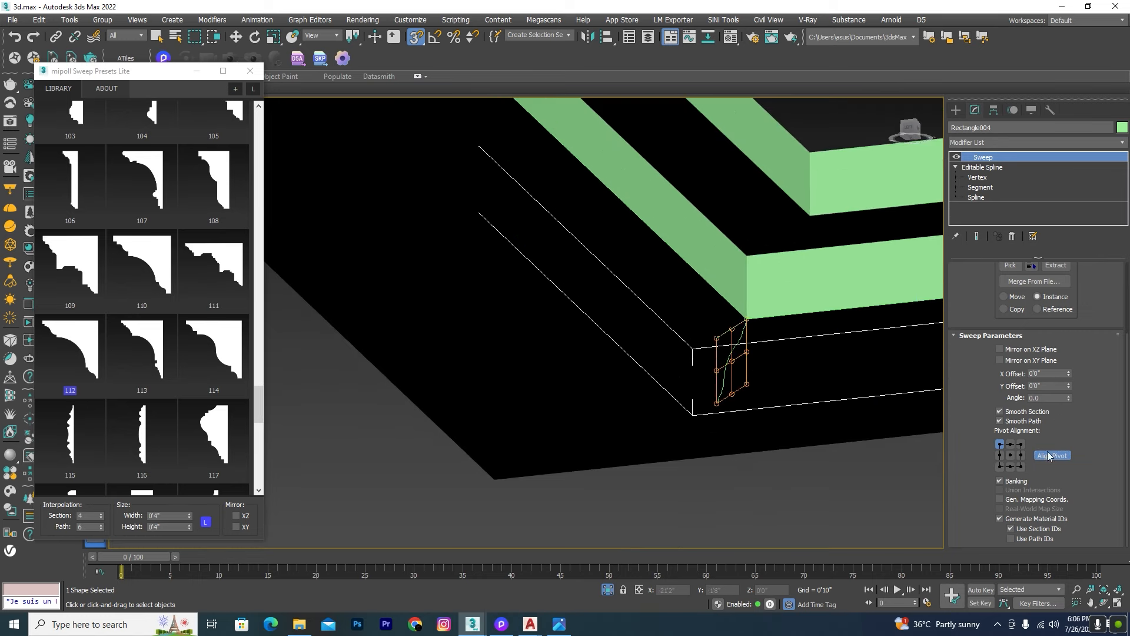
# Try different pivot alignments for the cornice profile, settle on the bottom-right point, and finish Align Pivot
pyautogui.click(1022, 444)
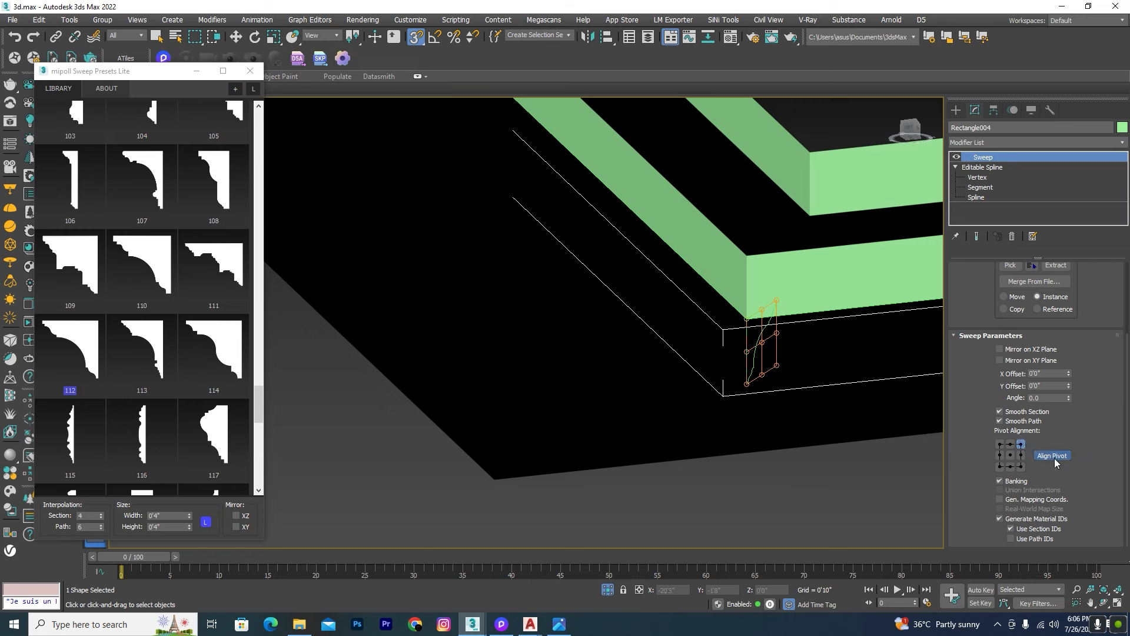
pyautogui.click(1022, 466)
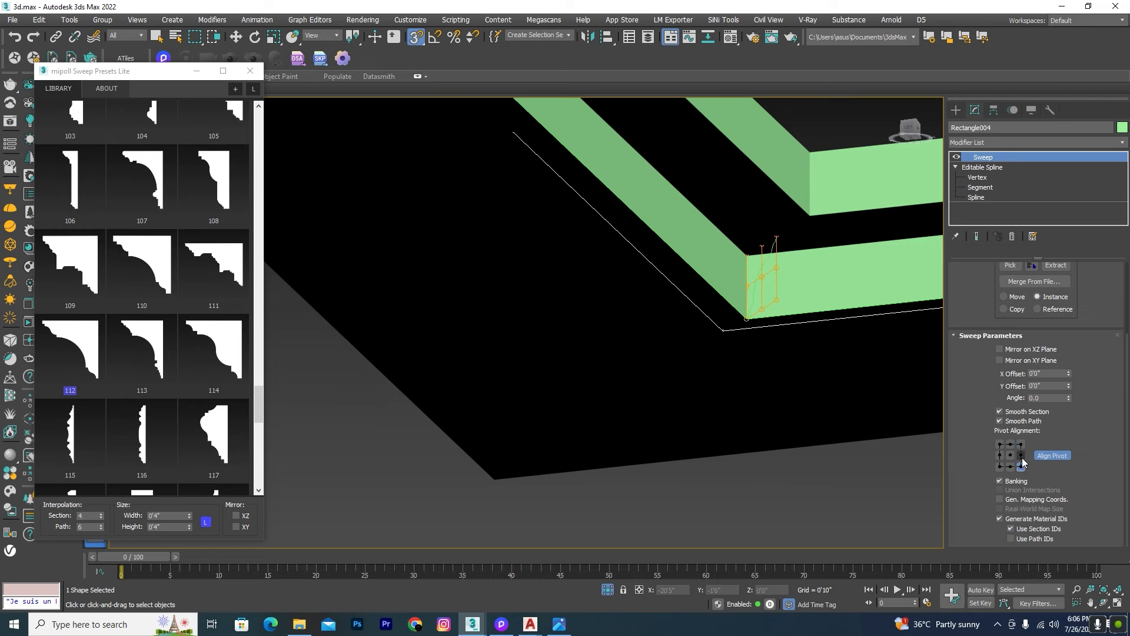
pyautogui.click(1021, 456)
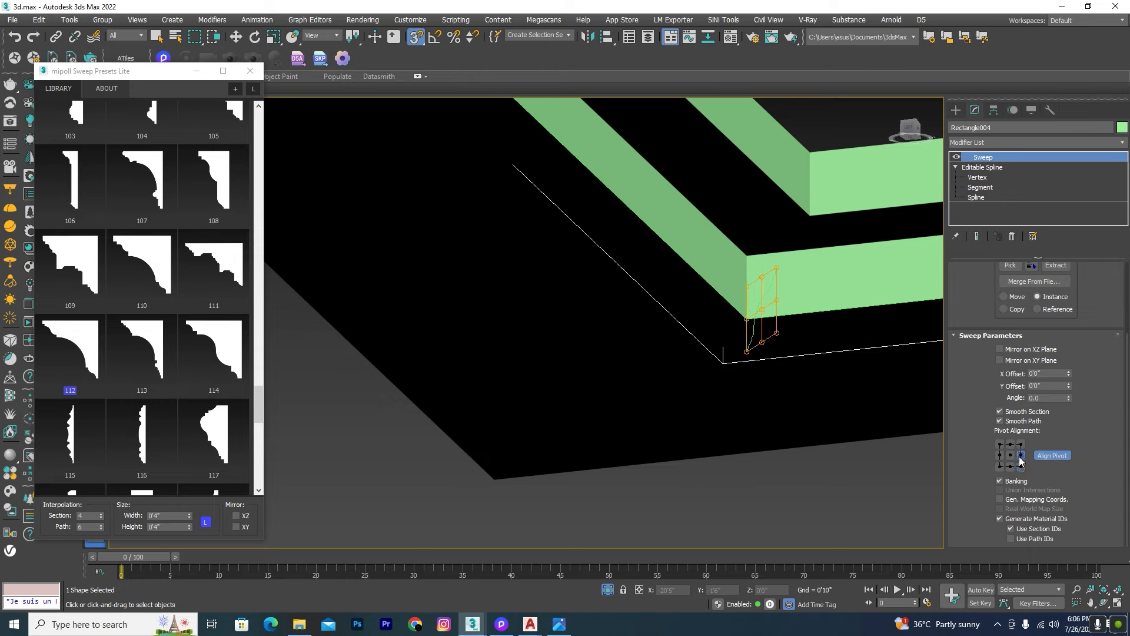
pyautogui.click(1022, 467)
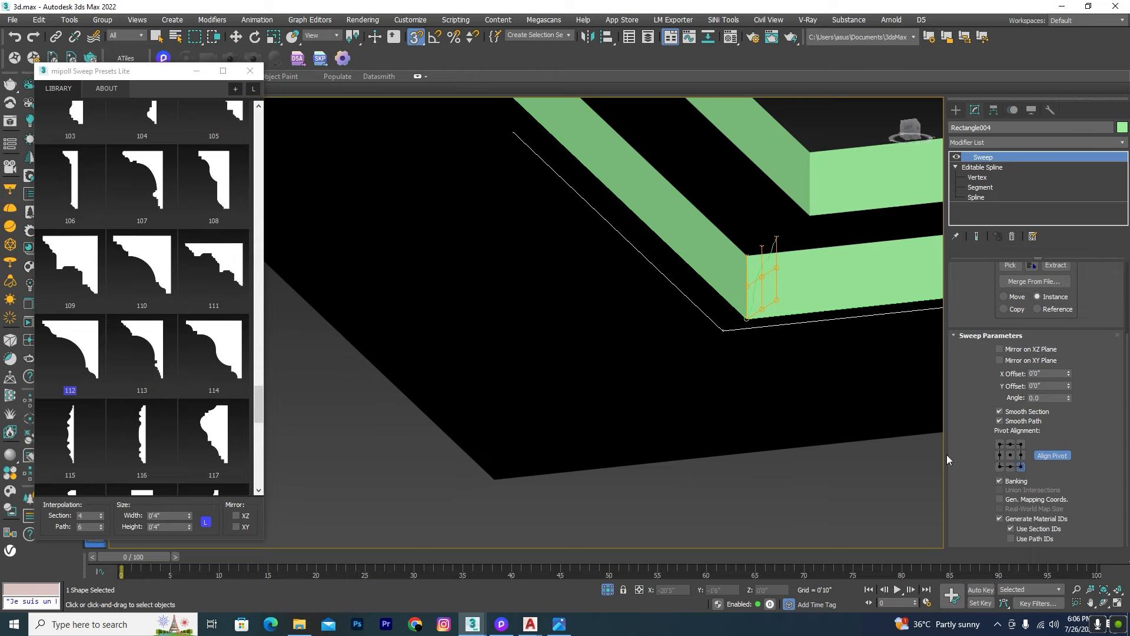
pyautogui.click(1051, 456)
pyautogui.scroll(-5, 770, 418)
pyautogui.scroll(3, 694, 373)
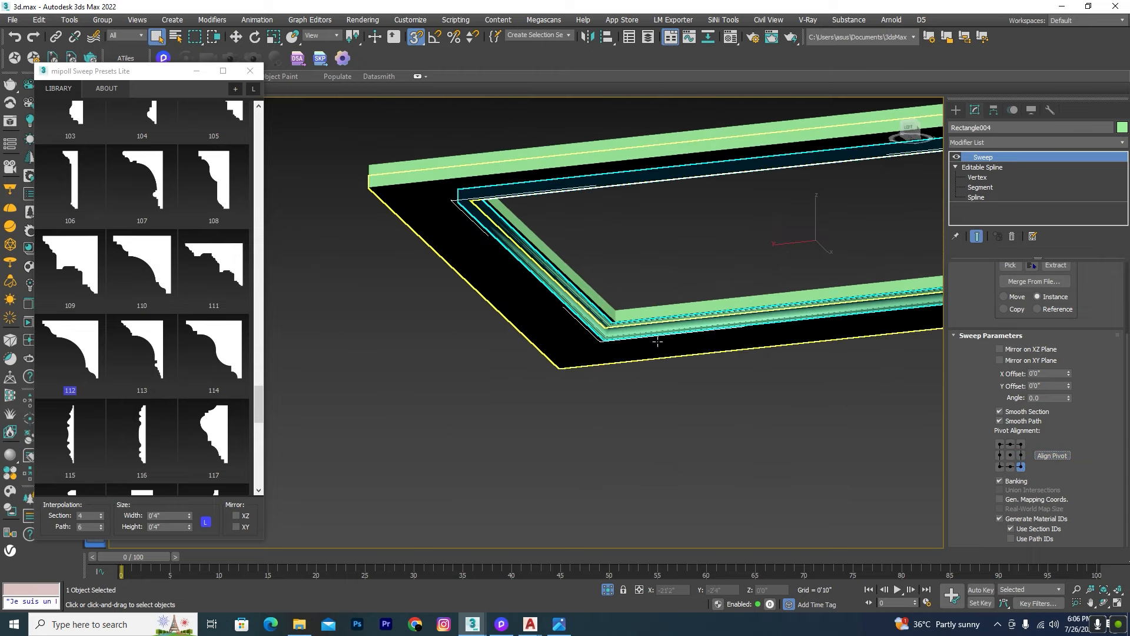
# Examine how the upper border sits over the cornice from above and in the front view, and clear the selection
pyautogui.scroll(-3, 483, 374)
pyautogui.keyDown('alt'); pyautogui.moveTo(568, 356); pyautogui.dragTo(605, 423, button='middle'); pyautogui.keyUp('alt')
pyautogui.click(605, 423)
pyautogui.click(860, 323)
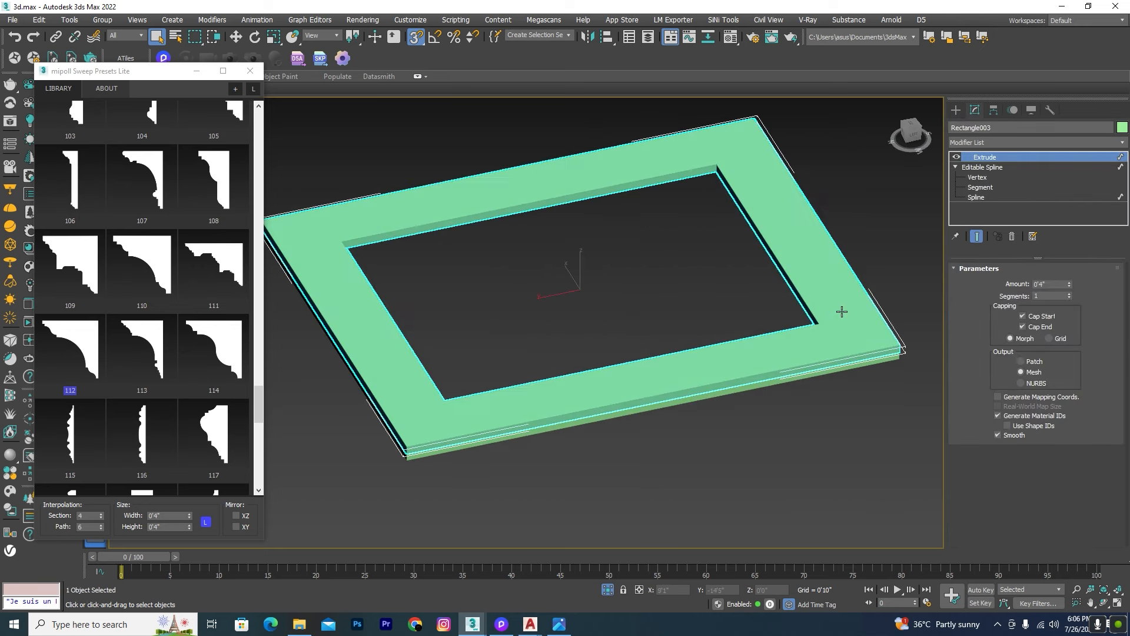
pyautogui.press('f')
pyautogui.scroll(4, 529, 259)
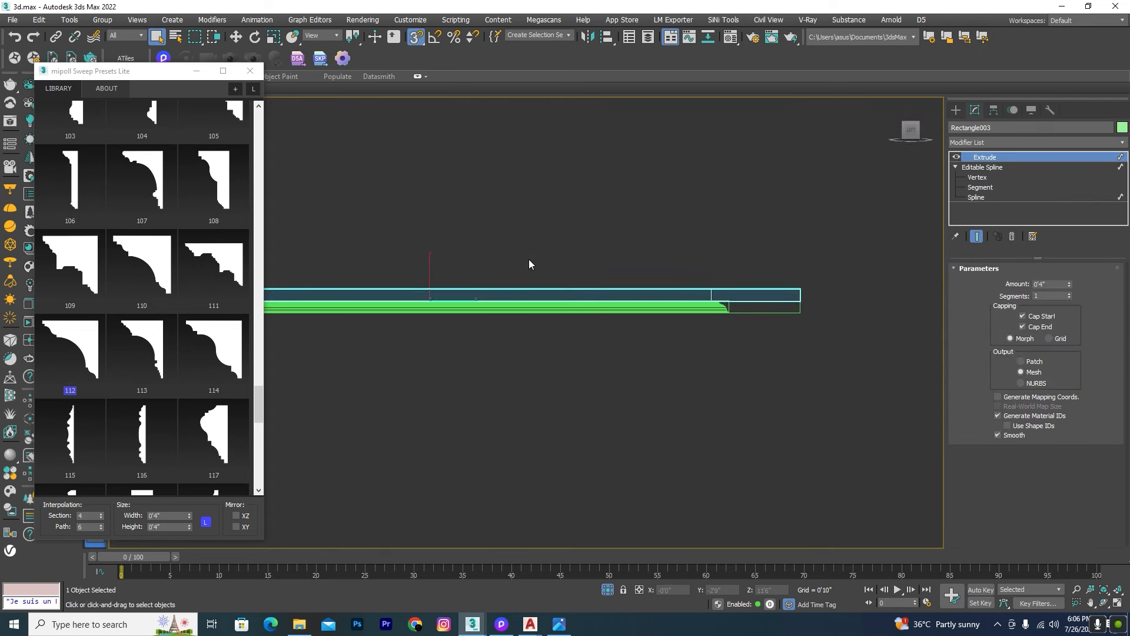
pyautogui.scroll(-3, 638, 349)
pyautogui.keyDown('alt'); pyautogui.moveTo(638, 349); pyautogui.dragTo(567, 365, button='middle'); pyautogui.keyUp('alt')
pyautogui.click(568, 365)
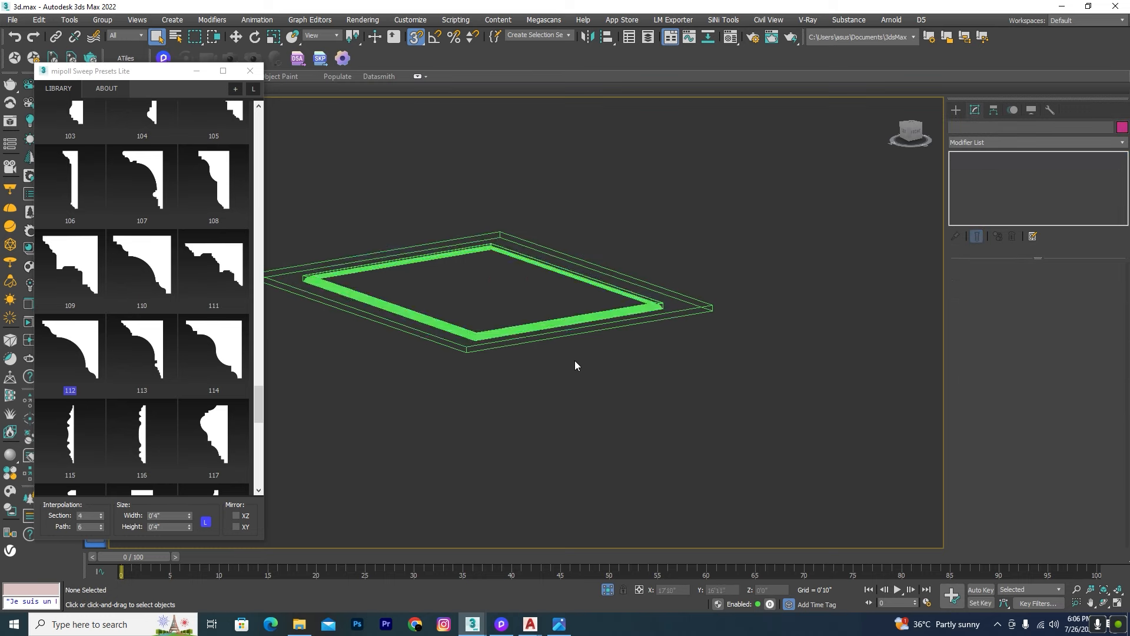
# Examine the cornice molding along the lower border's inner edge from several angles, selecting and deselecting it
pyautogui.press('p')
pyautogui.scroll(-3, 628, 349)
pyautogui.keyDown('alt'); pyautogui.moveTo(628, 349); pyautogui.dragTo(632, 277, button='middle'); pyautogui.keyUp('alt')
pyautogui.scroll(6, 630, 265)
pyautogui.click(628, 245)
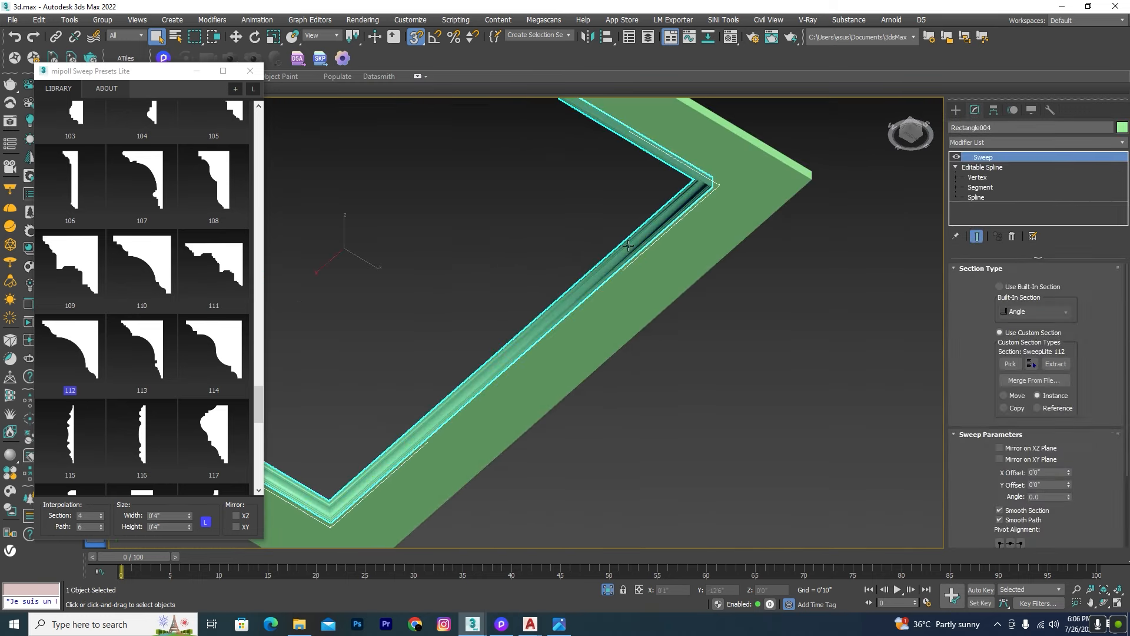
pyautogui.scroll(-5, 722, 305)
pyautogui.keyDown('alt'); pyautogui.moveTo(722, 305); pyautogui.dragTo(741, 388, button='middle'); pyautogui.keyUp('alt')
pyautogui.click(740, 388)
pyautogui.scroll(3, 669, 271)
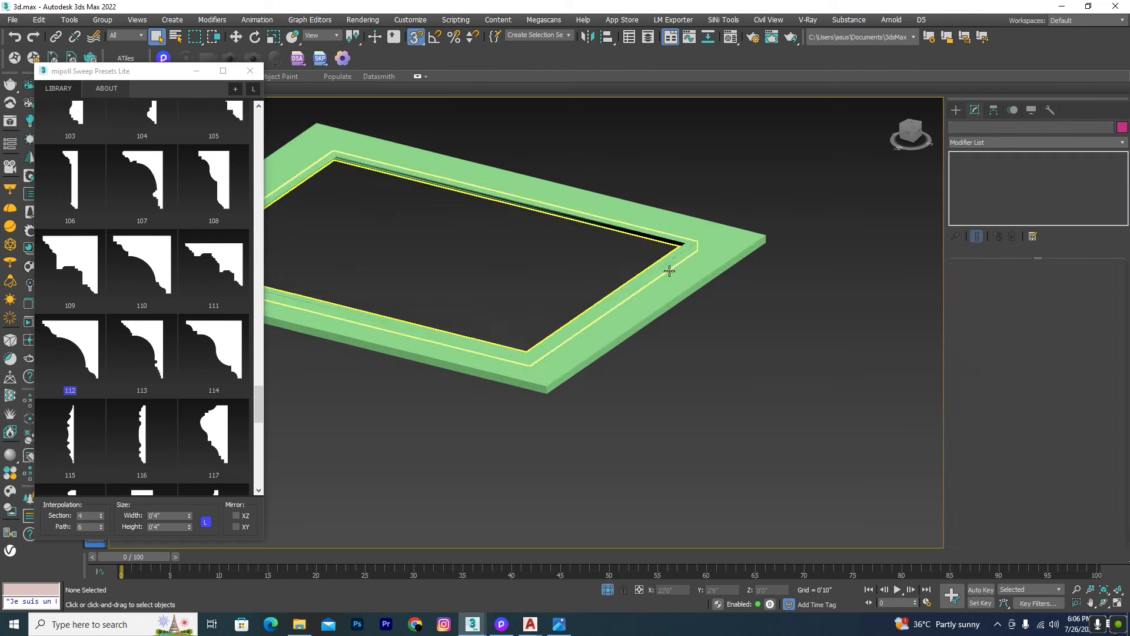
# Copy the extruded ceiling border upward in the left view and snap the copy directly on top of the original
pyautogui.click(669, 276)
pyautogui.press('l')
pyautogui.scroll(-6, 626, 298)
pyautogui.scroll(5, 610, 216)
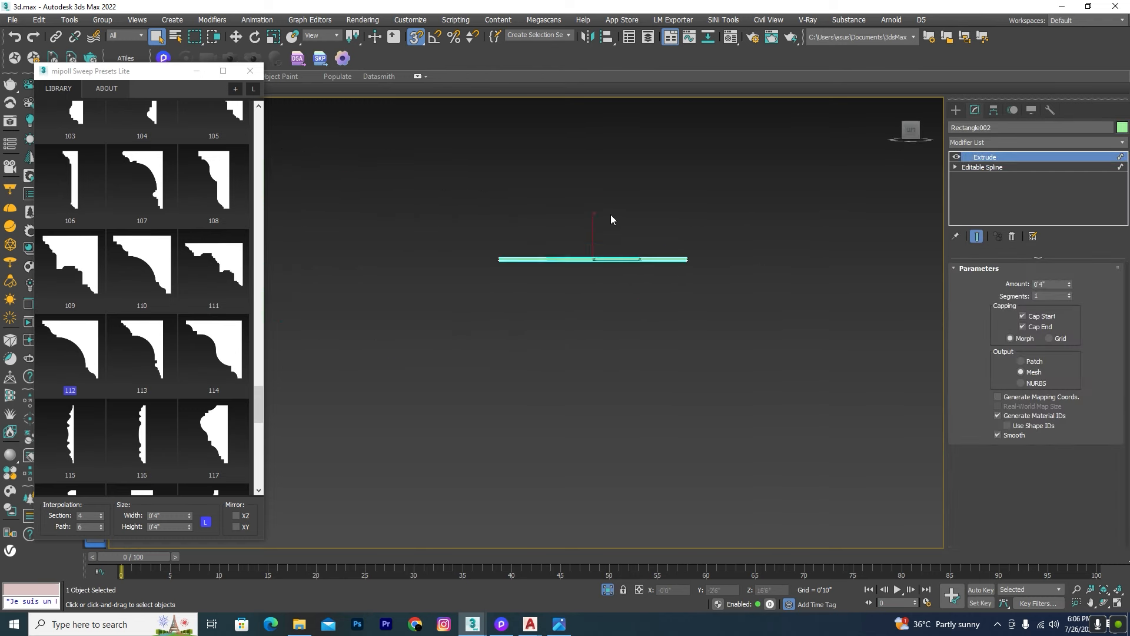
pyautogui.press('w')
pyautogui.keyDown('shift'); pyautogui.moveTo(575, 277); pyautogui.dragTo(637, 256); pyautogui.keyUp('shift')
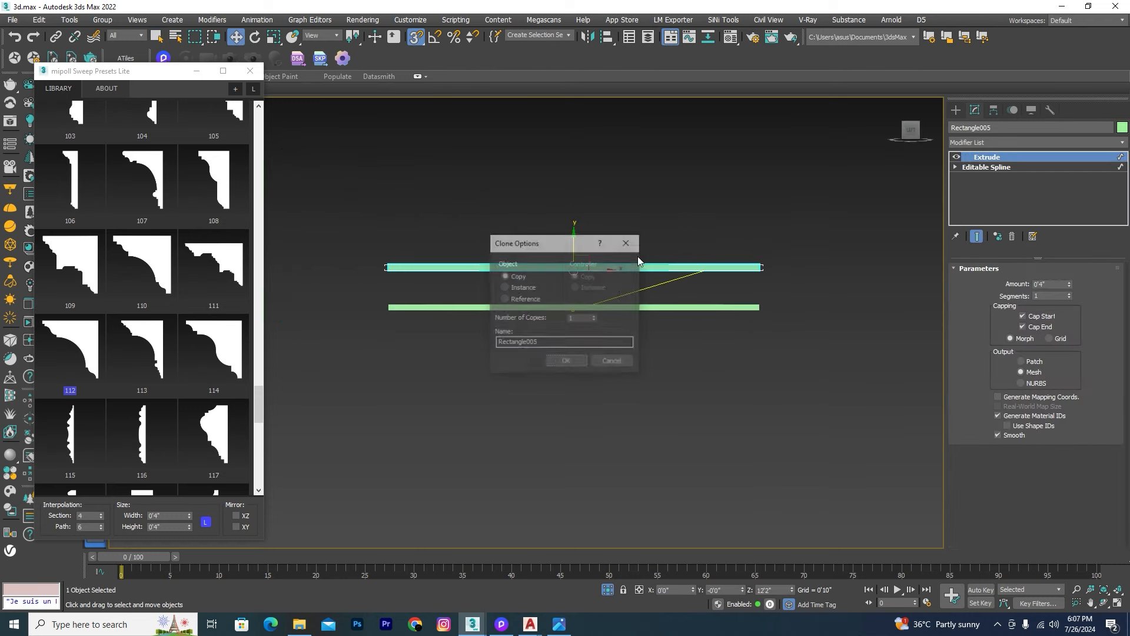
pyautogui.scroll(4, 748, 250)
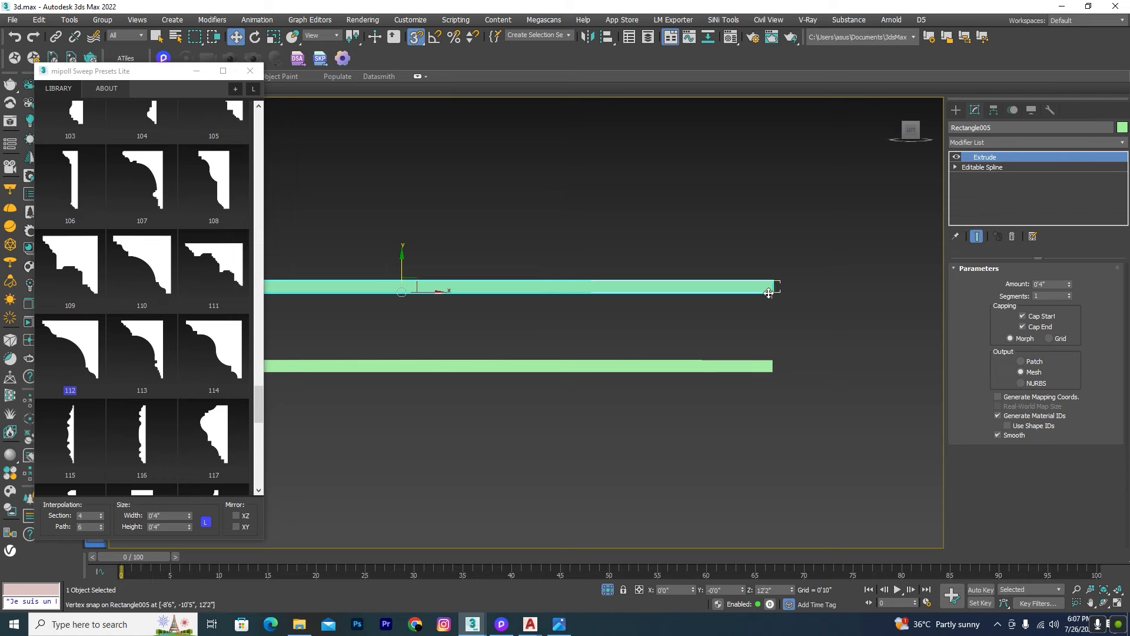
pyautogui.moveTo(769, 293); pyautogui.dragTo(770, 358)
pyautogui.keyDown('alt'); pyautogui.moveTo(715, 407); pyautogui.dragTo(673, 363, button='middle'); pyautogui.keyUp('alt')
pyautogui.scroll(-5, 628, 199)
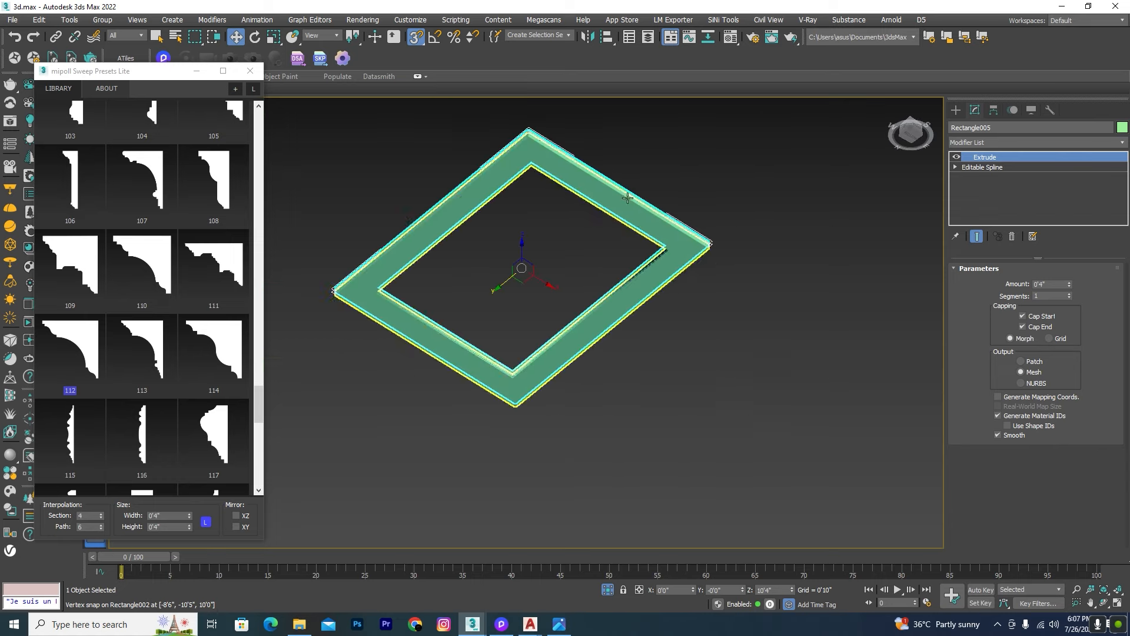
pyautogui.click(709, 303)
pyautogui.scroll(6, 712, 241)
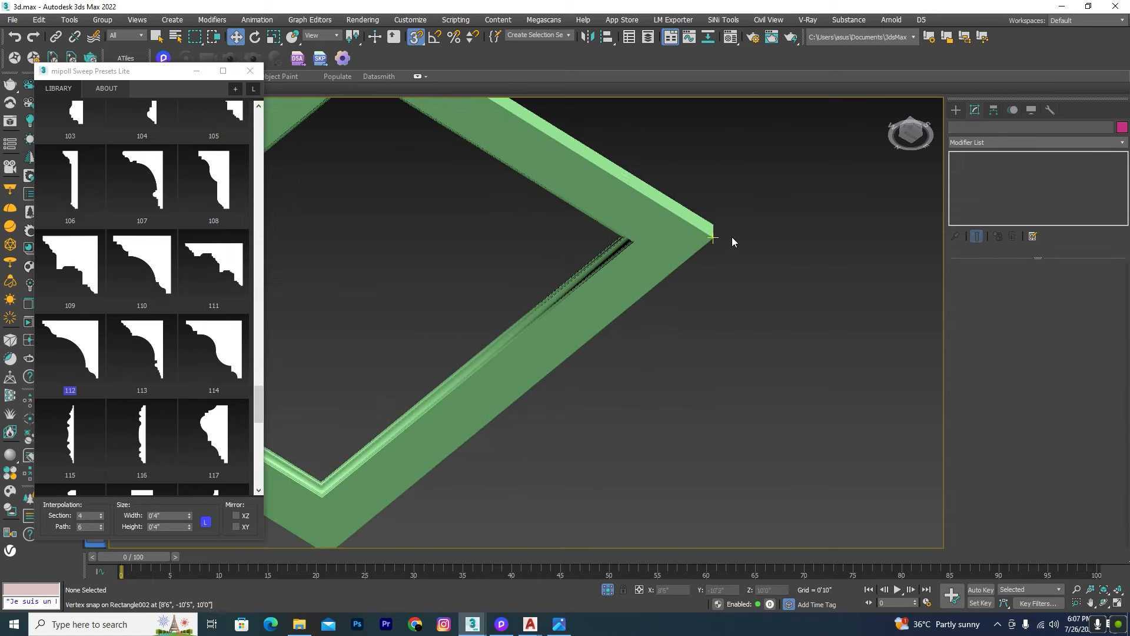
# Delete the inner spline of the copied upper border in the top view
pyautogui.press('t')
pyautogui.scroll(-3, 677, 272)
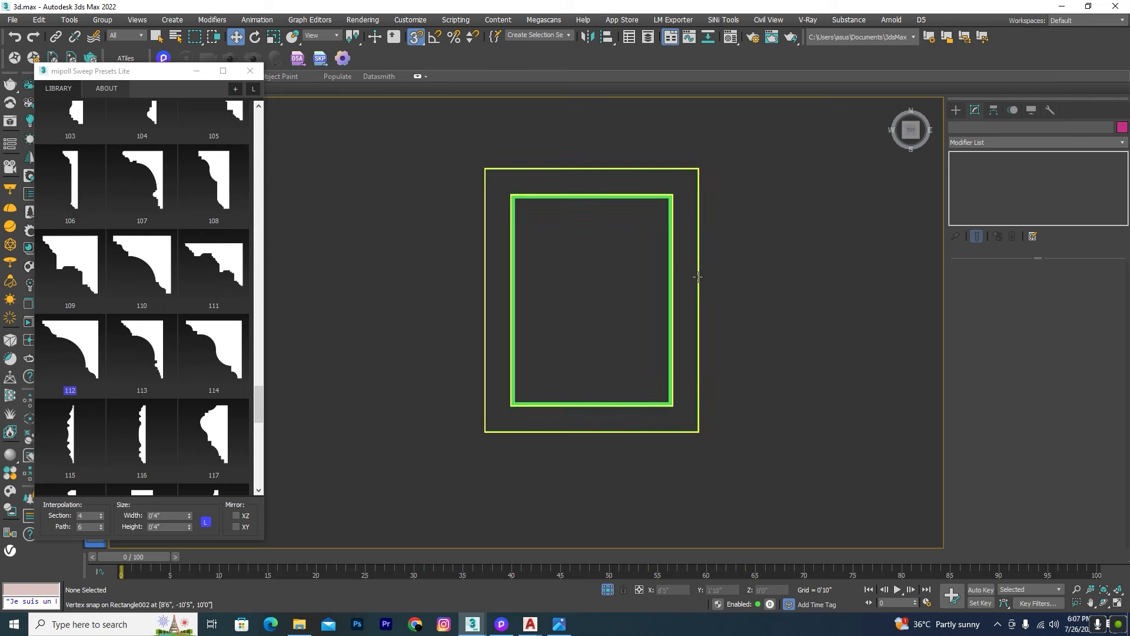
pyautogui.click(700, 278)
pyautogui.click(956, 167)
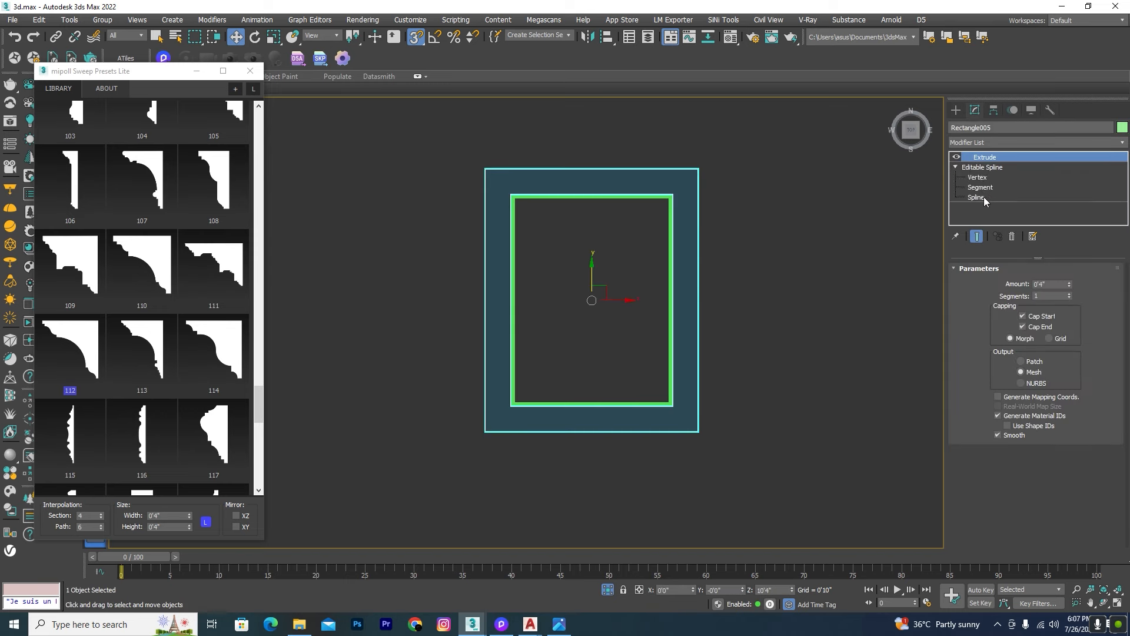
pyautogui.click(977, 197)
pyautogui.moveTo(646, 277); pyautogui.dragTo(624, 282)
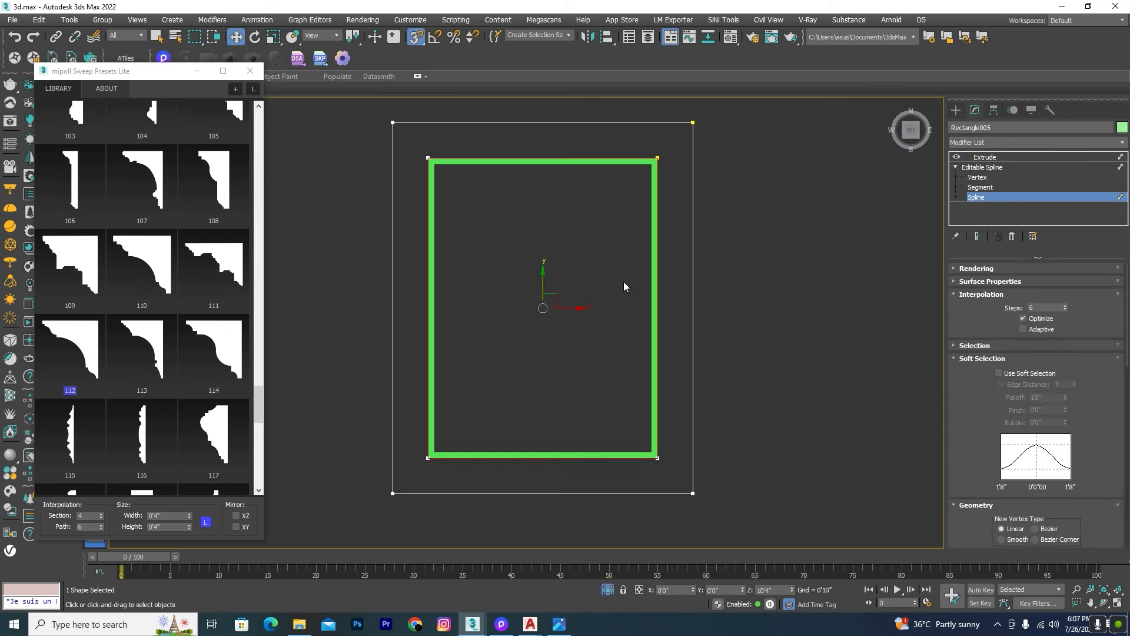
pyautogui.press('Delete')
# Outline the upper border's outer spline inward by 3 feet, return to Extrude, and check the border with the cornice
pyautogui.moveTo(723, 280); pyautogui.dragTo(678, 289)
pyautogui.moveTo(1129, 322); pyautogui.dragTo(1128, 495)
pyautogui.click(1011, 310)
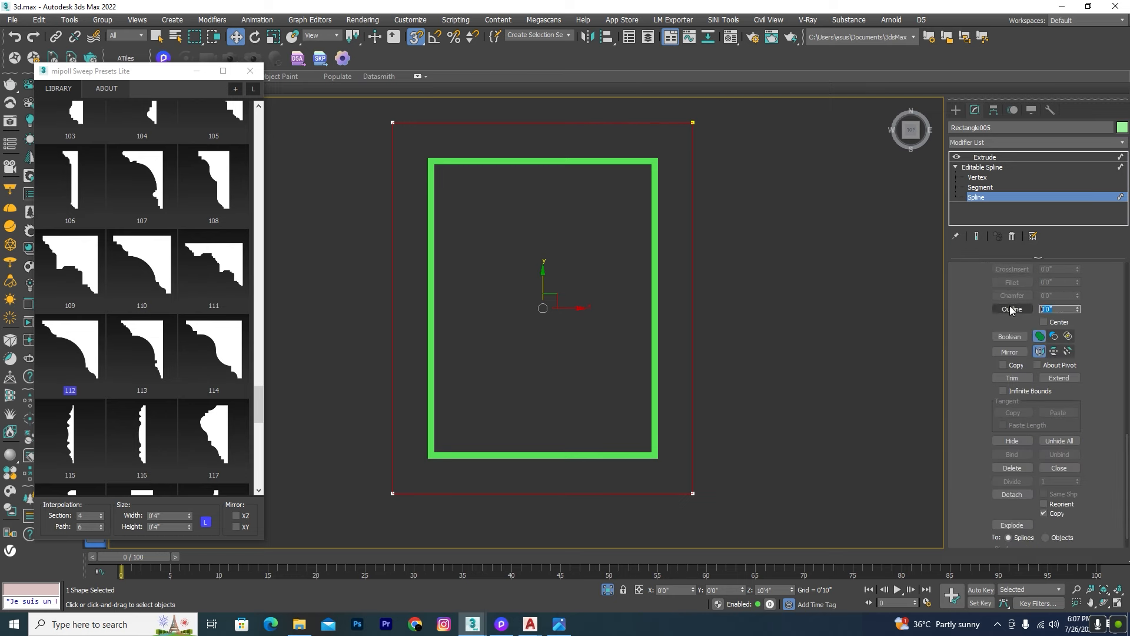
pyautogui.write('3')
pyautogui.press('Return')
pyautogui.keyDown('alt'); pyautogui.moveTo(563, 297); pyautogui.dragTo(617, 169, button='middle'); pyautogui.keyUp('alt')
pyautogui.click(999, 159)
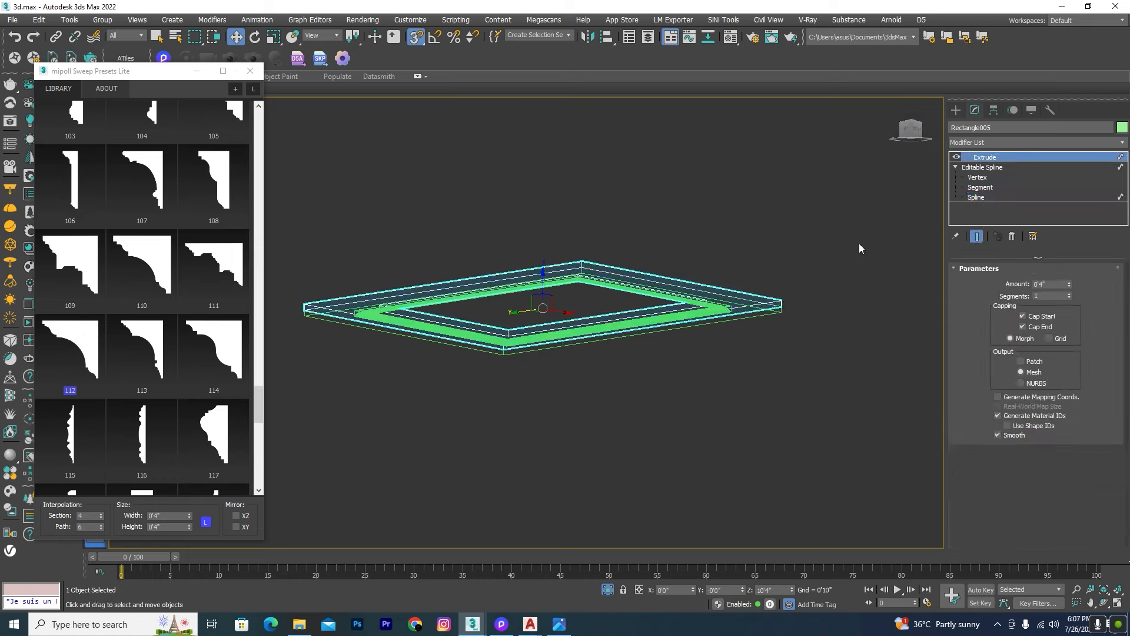
pyautogui.keyDown('alt'); pyautogui.moveTo(860, 243); pyautogui.dragTo(666, 379, button='middle'); pyautogui.keyUp('alt')
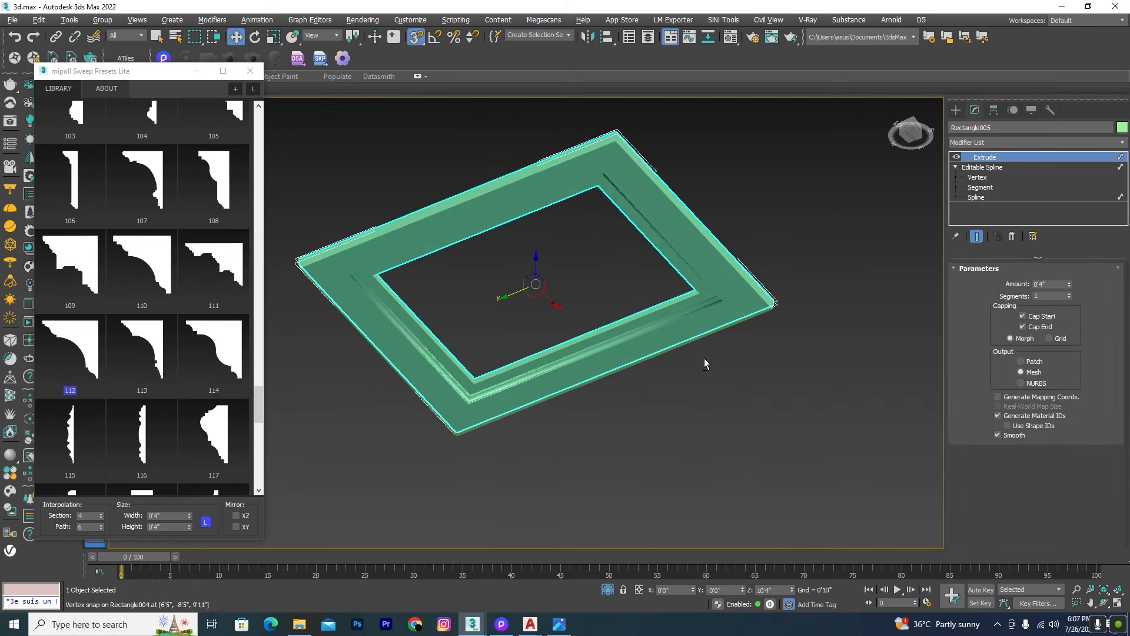
pyautogui.click(714, 348)
pyautogui.scroll(5, 715, 317)
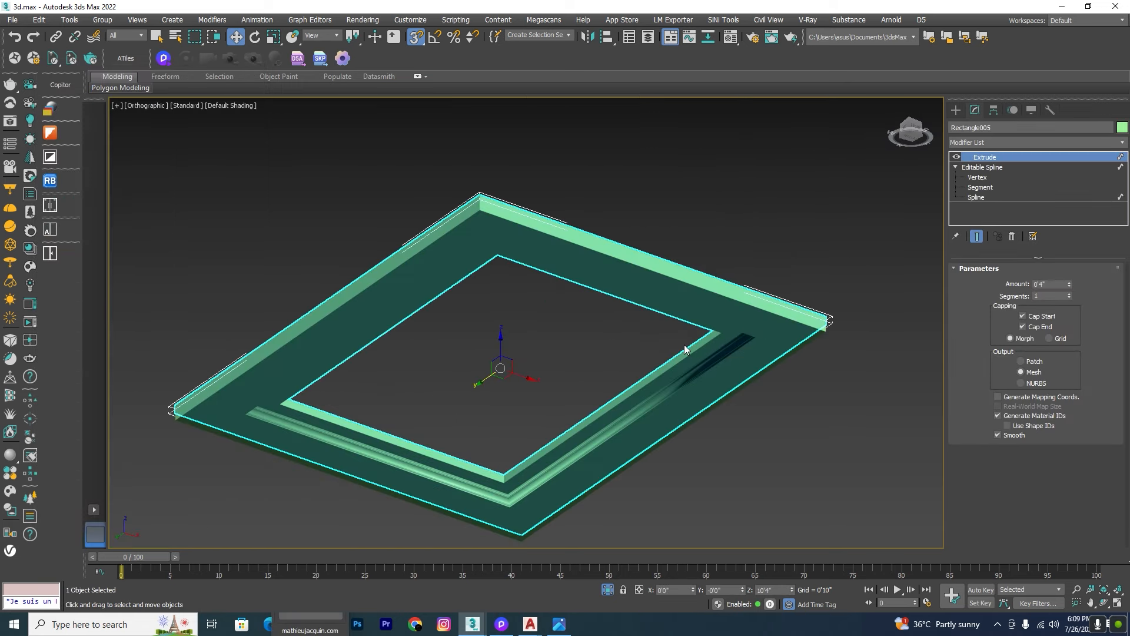
# Delete the 3-foot outline inside the upper border in the top wireframe view
pyautogui.press('t')
pyautogui.scroll(-5, 685, 344)
pyautogui.moveTo(685, 345); pyautogui.dragTo(662, 313, button='middle')
pyautogui.press('F3')
pyautogui.scroll(3, 663, 312)
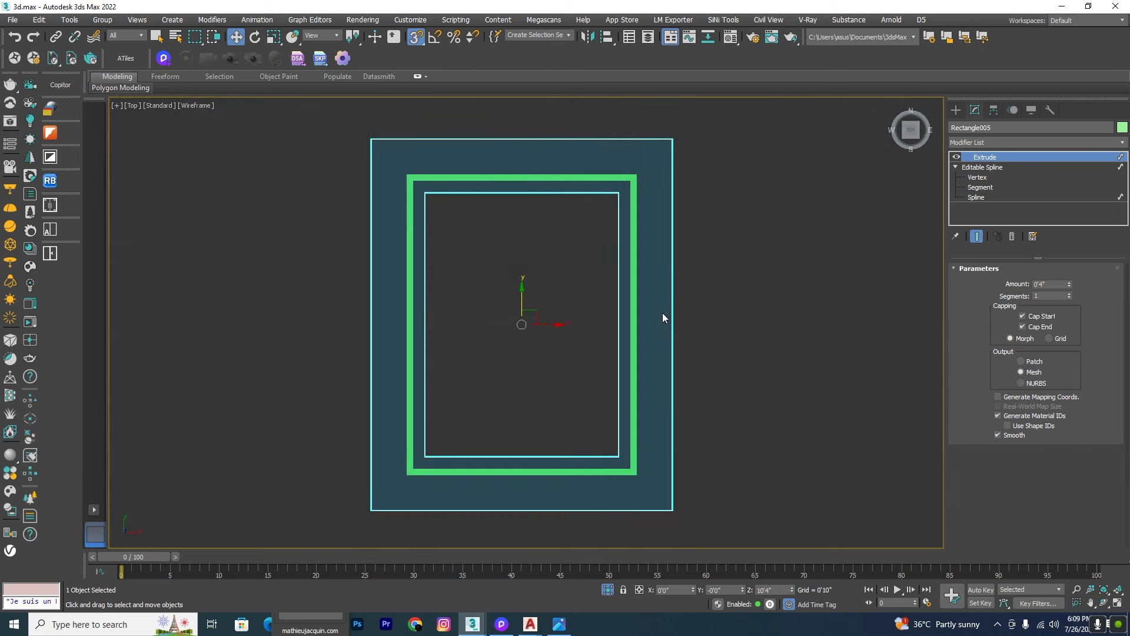
pyautogui.click(976, 197)
pyautogui.click(564, 284)
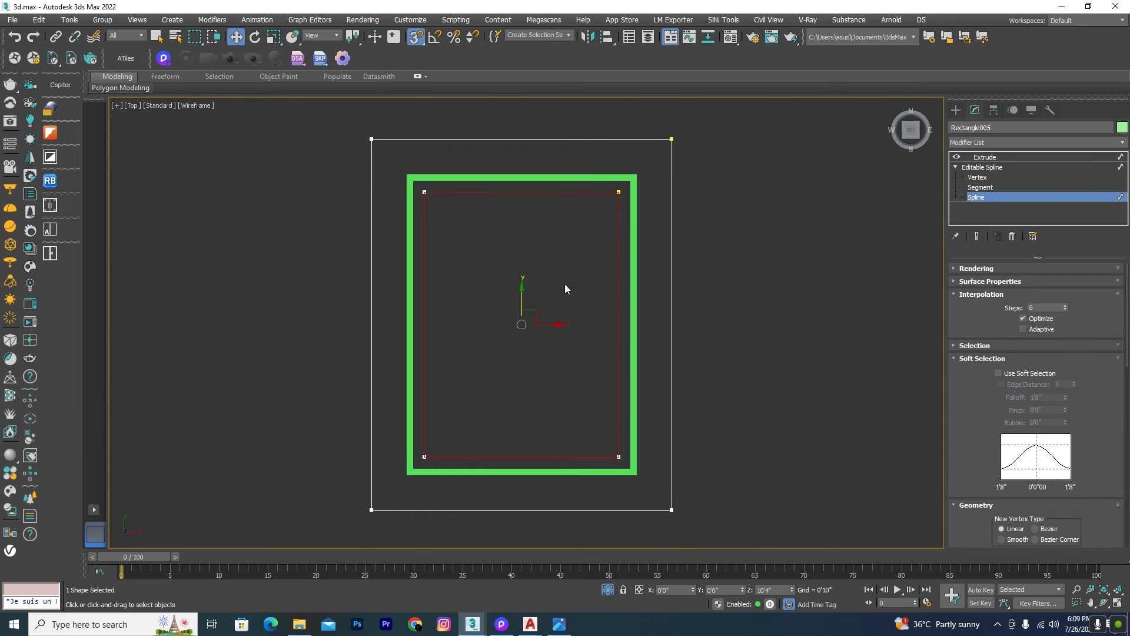
pyautogui.press('Delete')
# Outline the upper border's outer spline inward so its inner edge sits just outside the cornice, and return to Extrude
pyautogui.click(671, 306)
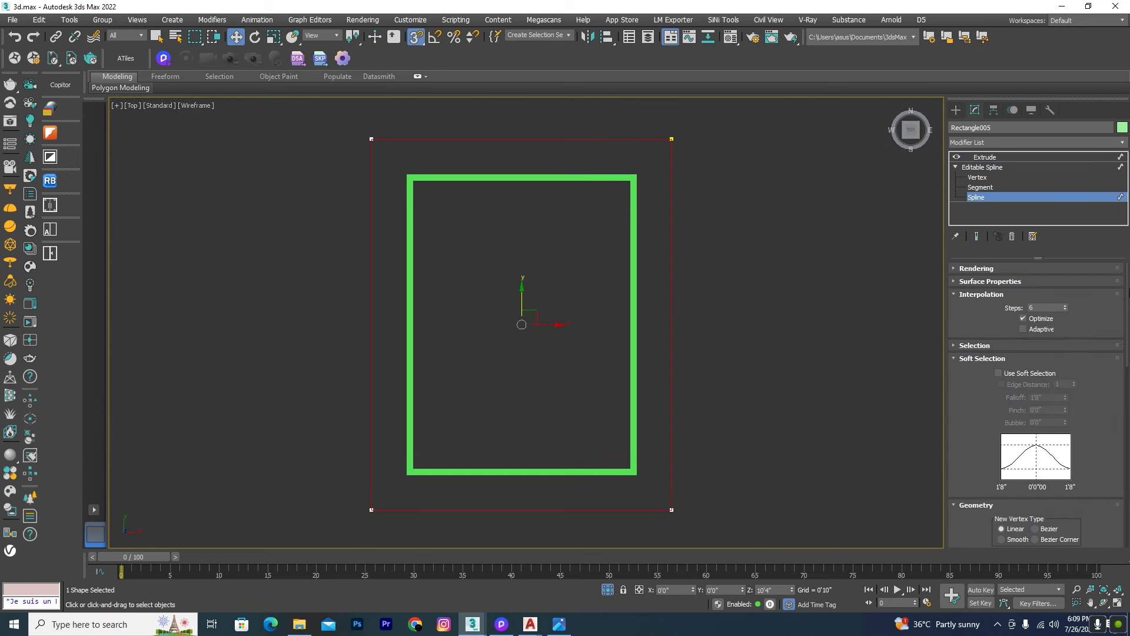
pyautogui.scroll(-5, 1058, 361)
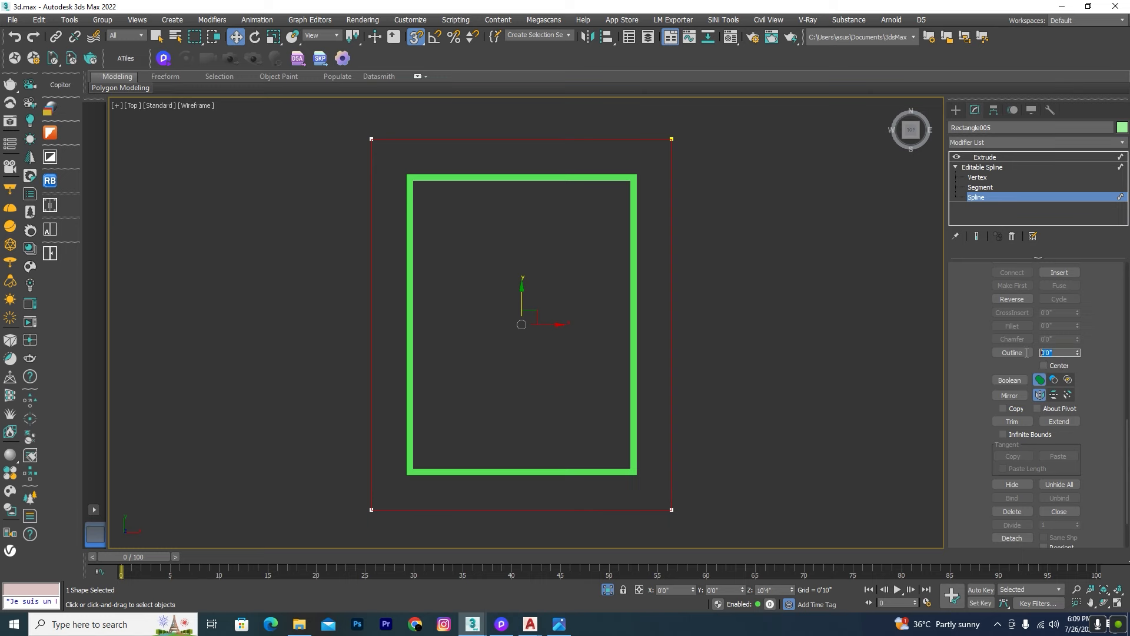
pyautogui.click(1025, 352)
pyautogui.press('Return')
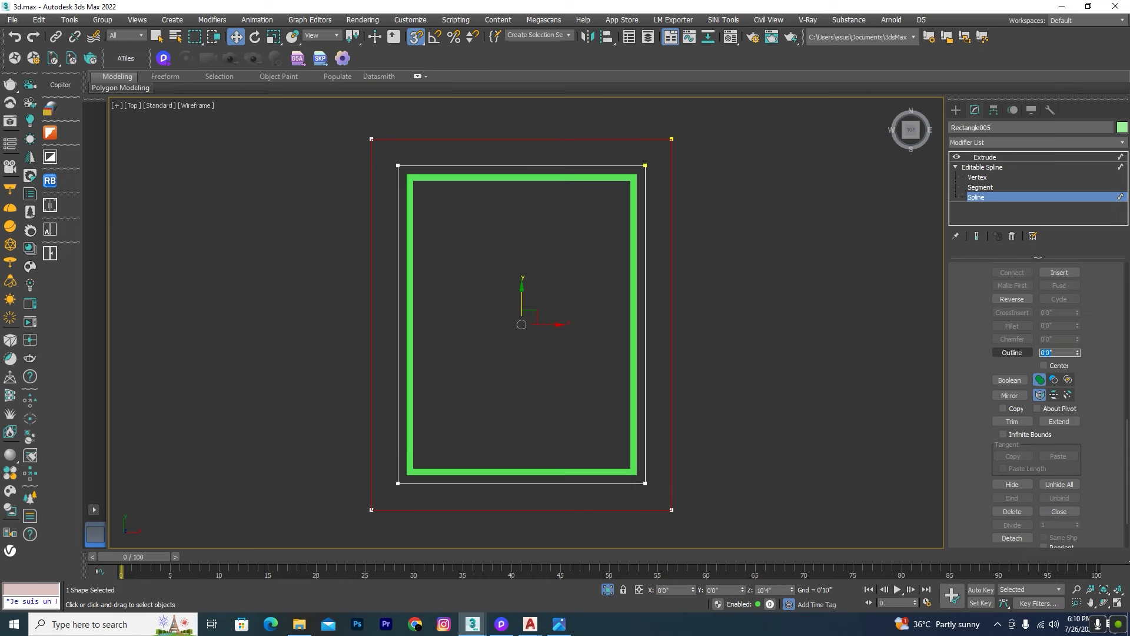
pyautogui.rightClick(617, 313)
pyautogui.keyDown('alt'); pyautogui.moveTo(617, 313); pyautogui.dragTo(749, 314, button='middle'); pyautogui.keyUp('alt')
pyautogui.press('F3')
pyautogui.scroll(3, 715, 402)
pyautogui.keyDown('alt'); pyautogui.moveTo(710, 402); pyautogui.dragTo(695, 427, button='middle'); pyautogui.keyUp('alt')
pyautogui.click(980, 163)
pyautogui.keyDown('alt'); pyautogui.moveTo(678, 330); pyautogui.dragTo(641, 345, button='middle'); pyautogui.keyUp('alt')
pyautogui.click(665, 351)
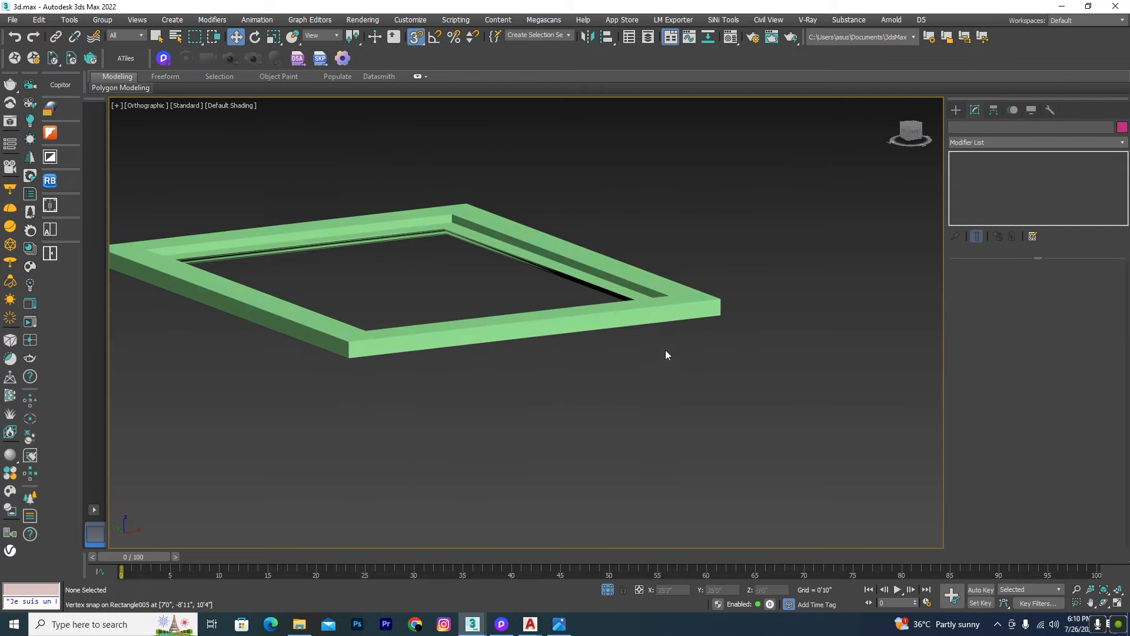
# Consult the ceiling in the reference photo, and stack a copy of the upper border directly on top of it in the front view
pyautogui.click(565, 625)
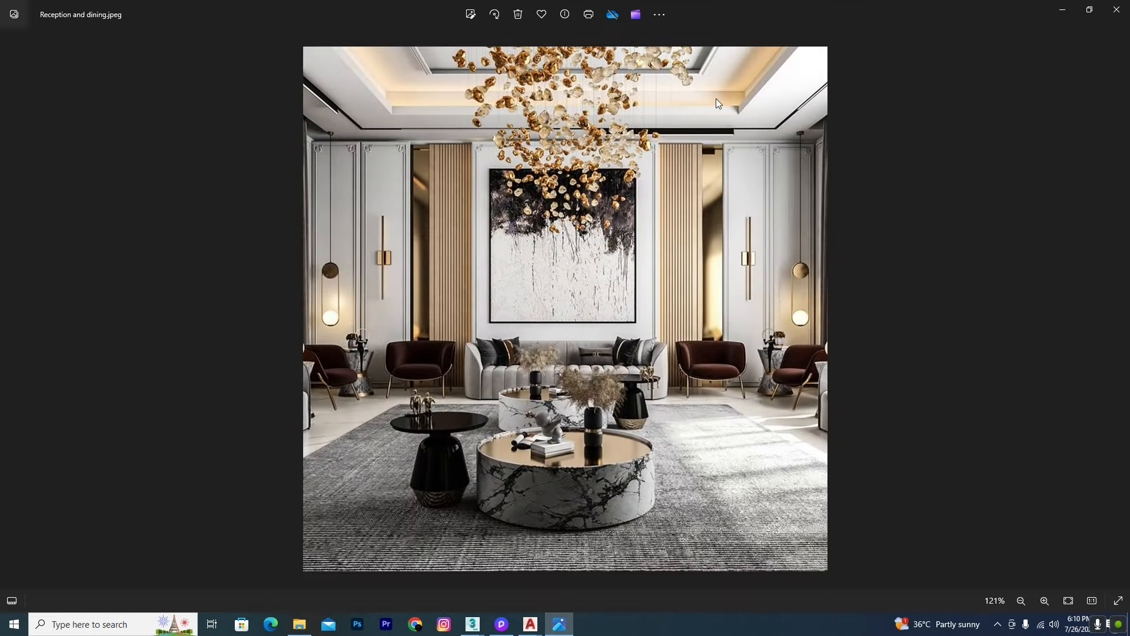
pyautogui.click(1063, 9)
pyautogui.press('f')
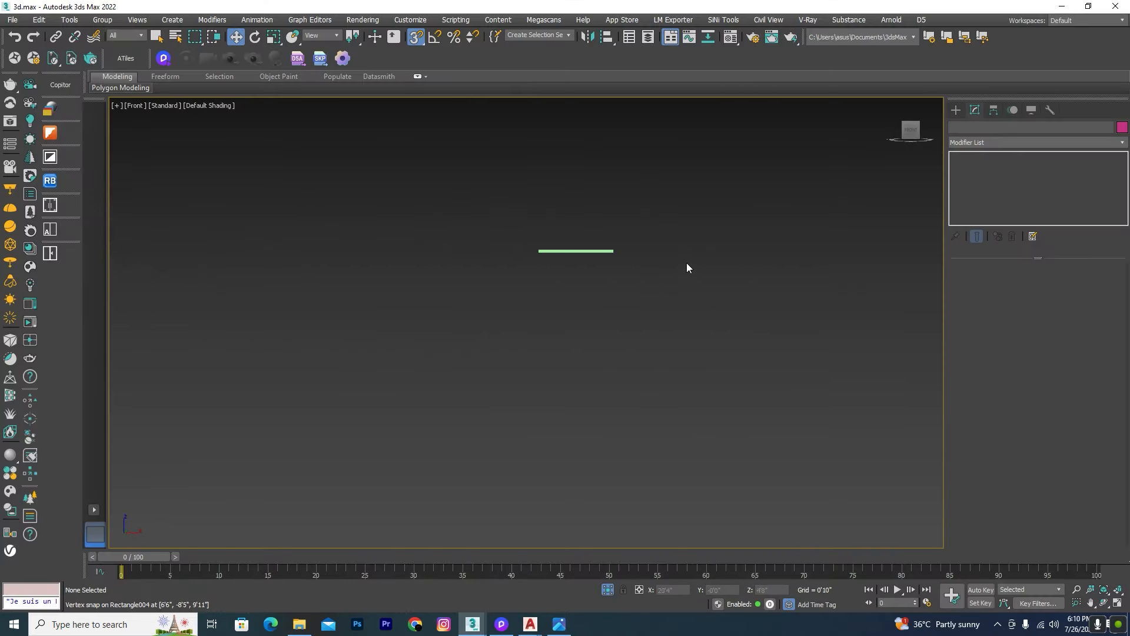
pyautogui.scroll(5, 553, 298)
pyautogui.click(563, 315)
pyautogui.scroll(-4, 468, 292)
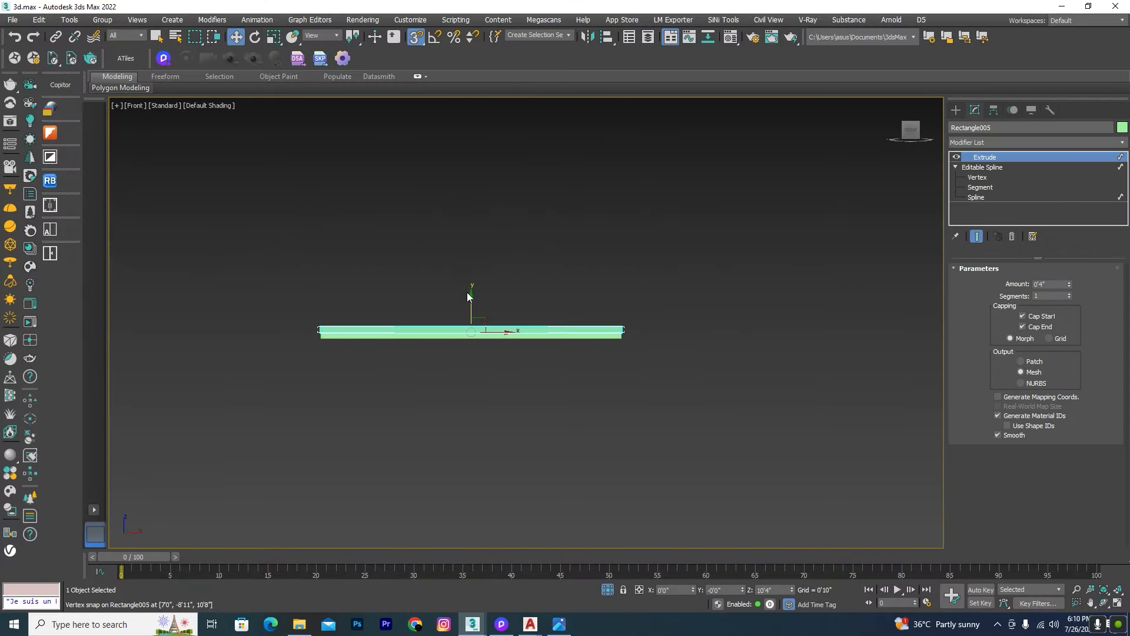
pyautogui.keyDown('shift'); pyautogui.moveTo(472, 347); pyautogui.dragTo(499, 276); pyautogui.keyUp('shift')
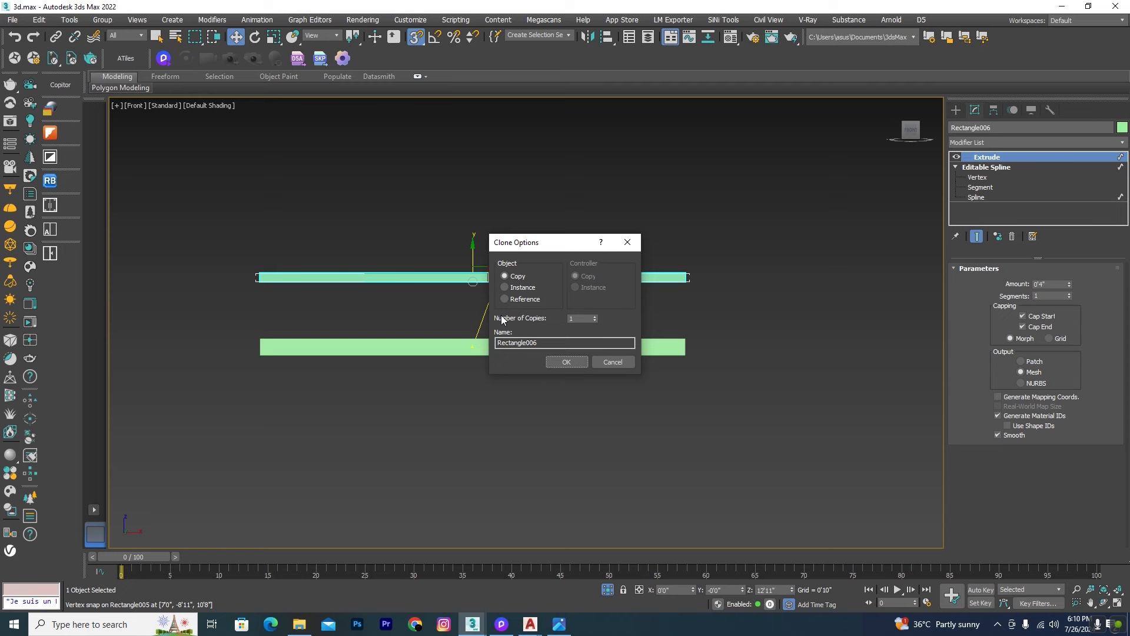
pyautogui.click(566, 362)
pyautogui.scroll(3, 707, 280)
pyautogui.moveTo(655, 288); pyautogui.dragTo(656, 398)
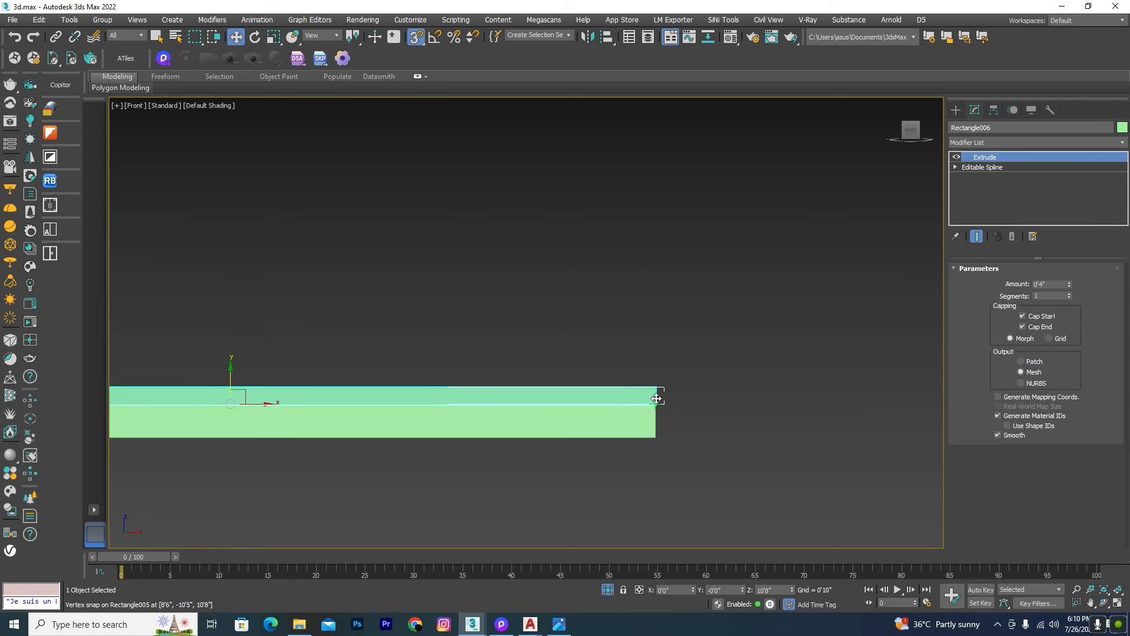
# Delete the inner spline of the topmost border in the top wireframe view and select its remaining outer spline
pyautogui.press('t')
pyautogui.press('F3')
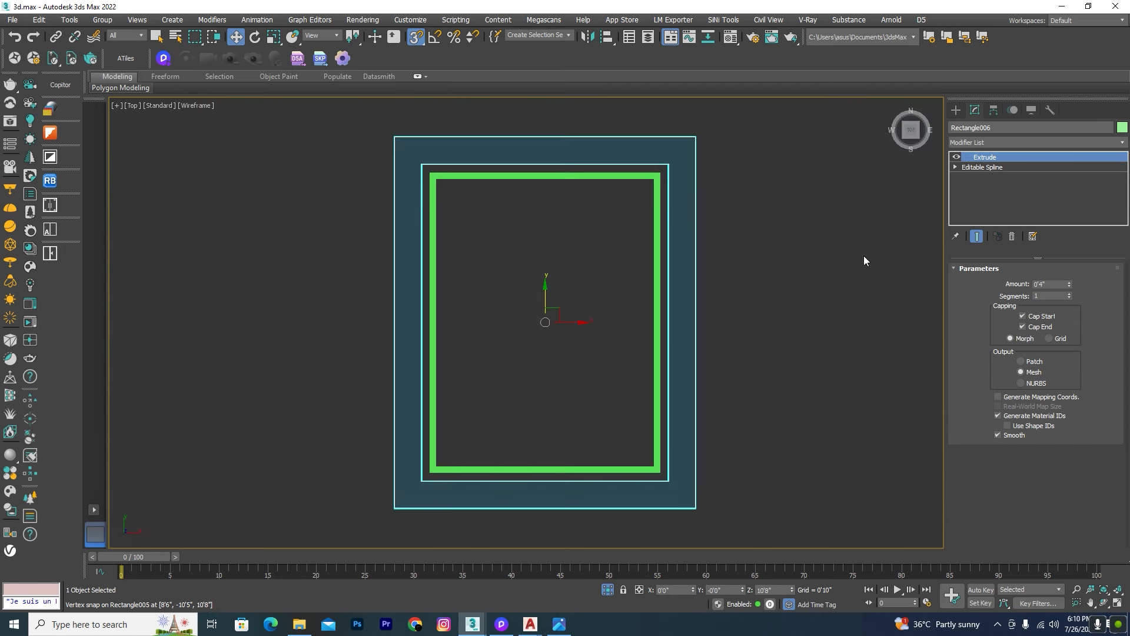
pyautogui.click(955, 168)
pyautogui.click(976, 197)
pyautogui.scroll(4, 706, 218)
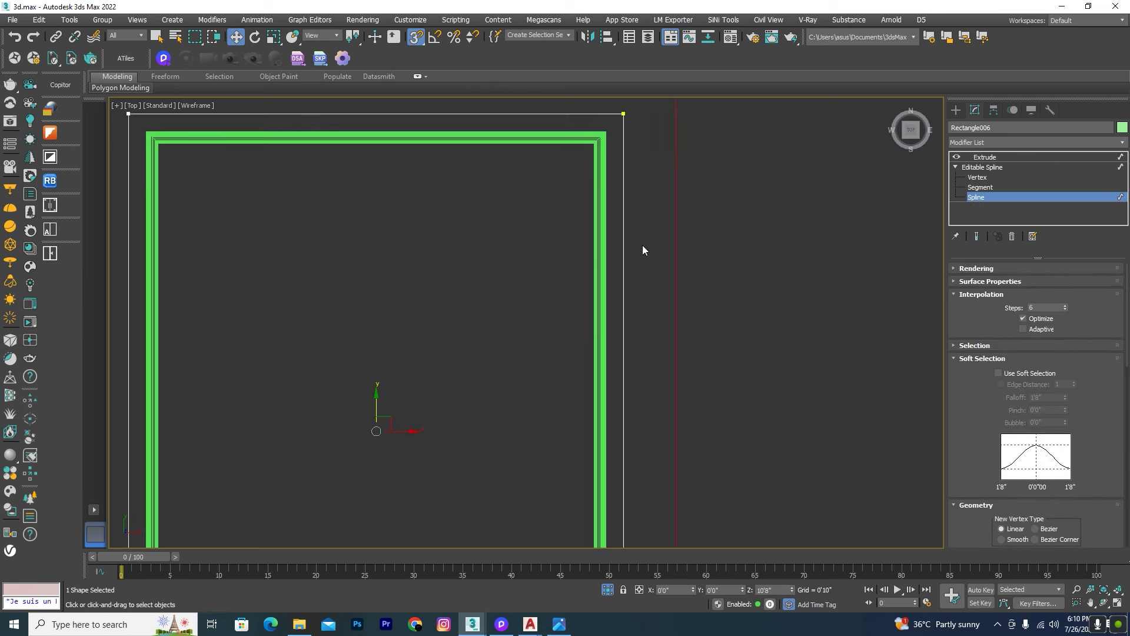
pyautogui.press('Delete')
pyautogui.click(677, 259)
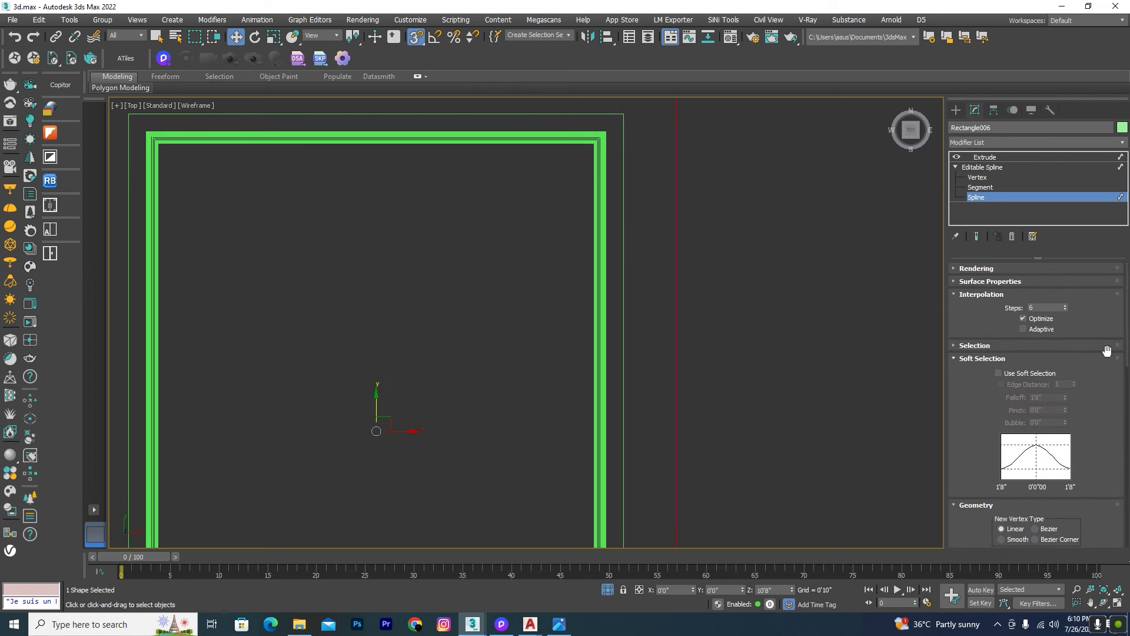
# Try a 3-foot outline on the topmost border's outer spline and undo it
pyautogui.moveTo(1129, 348); pyautogui.dragTo(1117, 485)
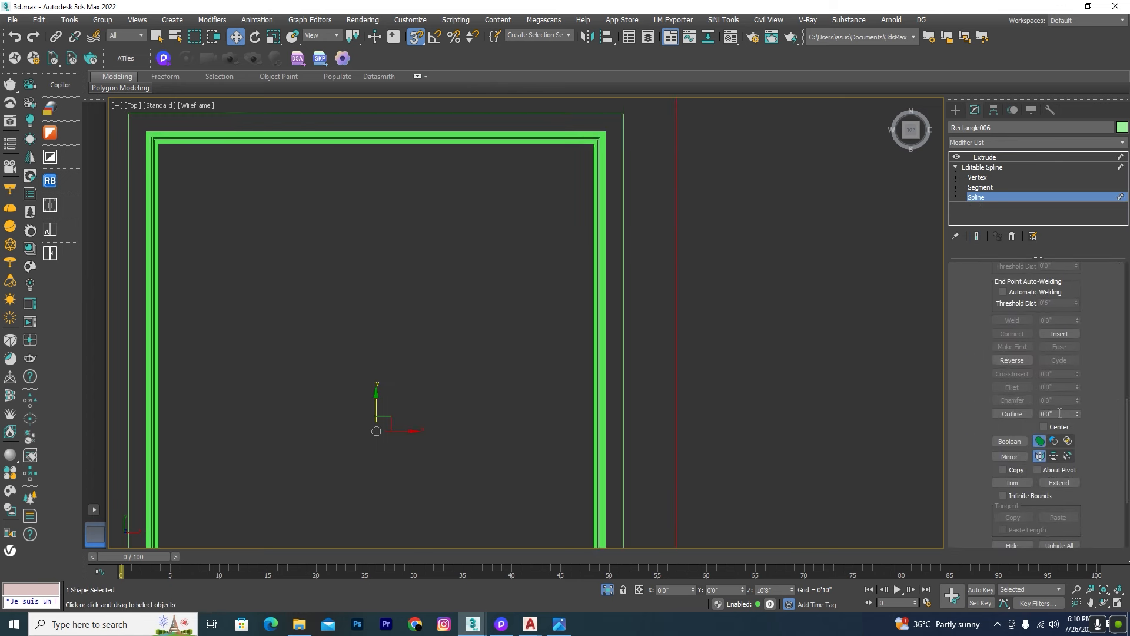
pyautogui.doubleClick(1060, 414)
pyautogui.write('3')
pyautogui.press('Return')
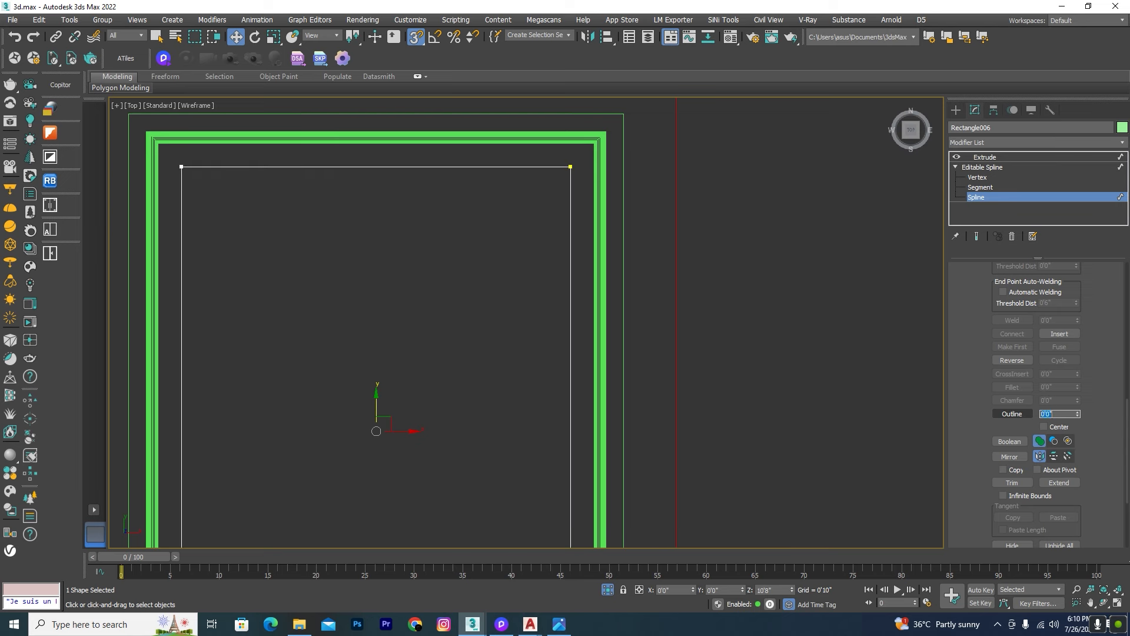
pyautogui.scroll(-2, 610, 274)
pyautogui.click(769, 332)
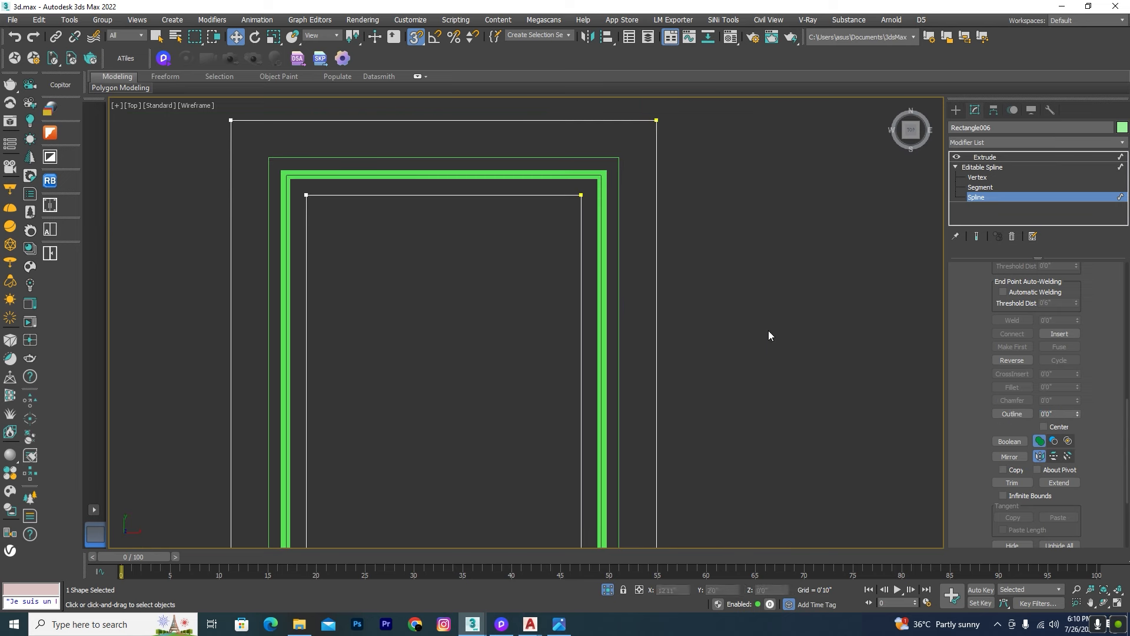
pyautogui.hotkey('ctrl', 'z')
pyautogui.hotkey('ctrl', 'z')
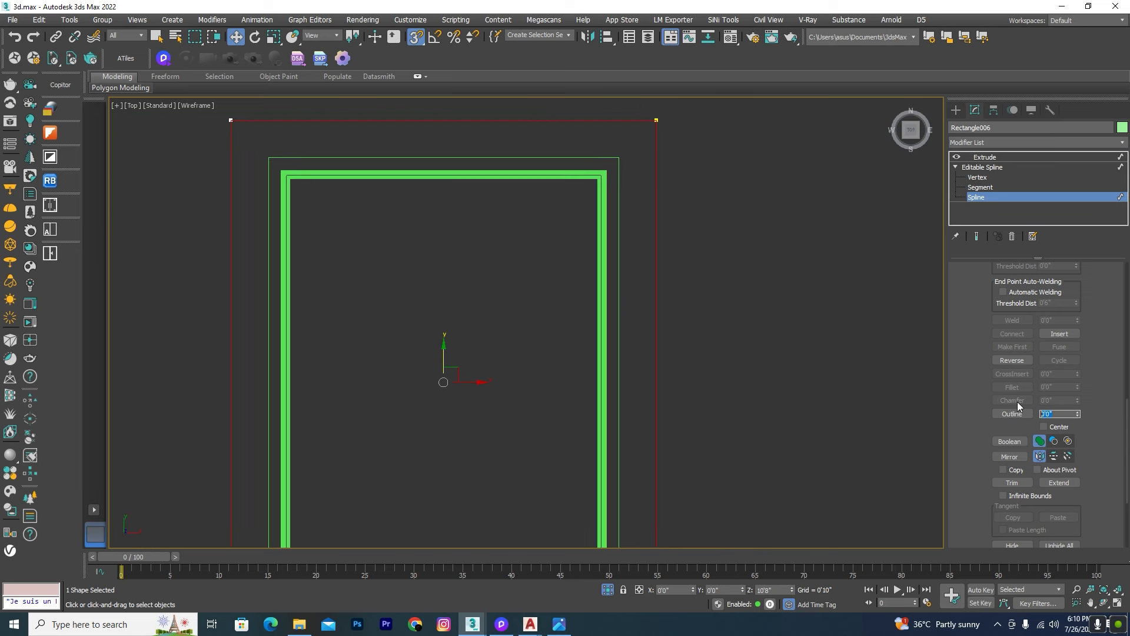
# Outline the topmost border's outer spline inward by 3.5 feet, return to Extrude, and inspect the stepped ceiling from below
pyautogui.write('3.5')
pyautogui.press('Return')
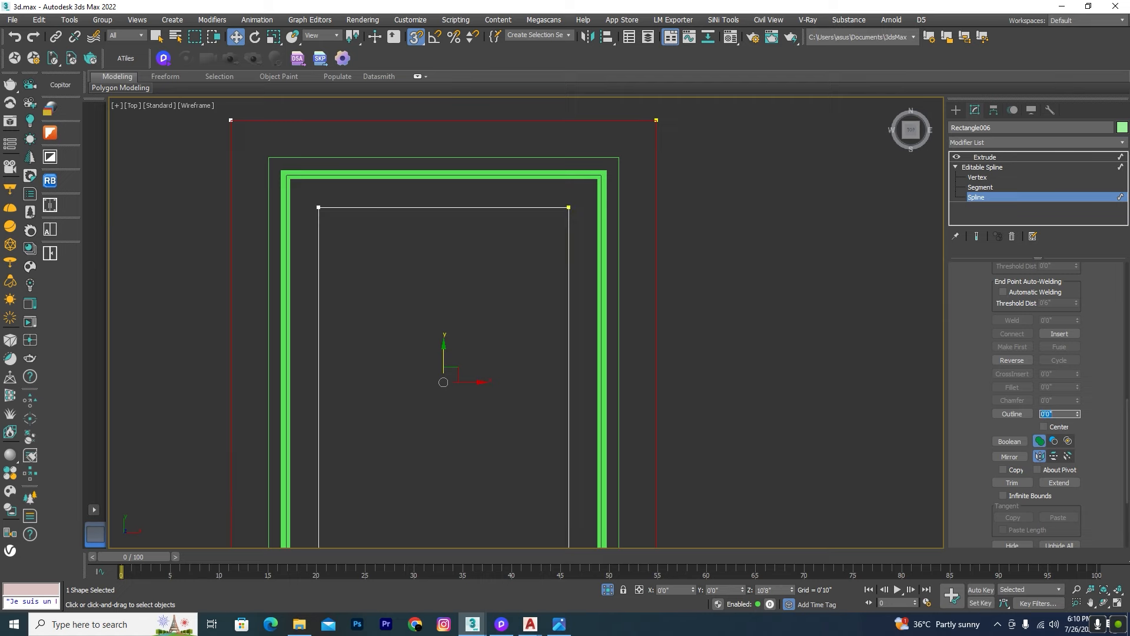
pyautogui.click(994, 159)
pyautogui.scroll(-3, 597, 239)
pyautogui.moveTo(596, 245)
pyautogui.keyDown('alt'); pyautogui.mouseDown(button='middle')
pyautogui.moveTo(633, 255)
pyautogui.moveTo(665, 319)
pyautogui.mouseUp(button='middle'); pyautogui.keyUp('alt')
pyautogui.click(664, 320)
pyautogui.press('F3')
pyautogui.scroll(5, 572, 352)
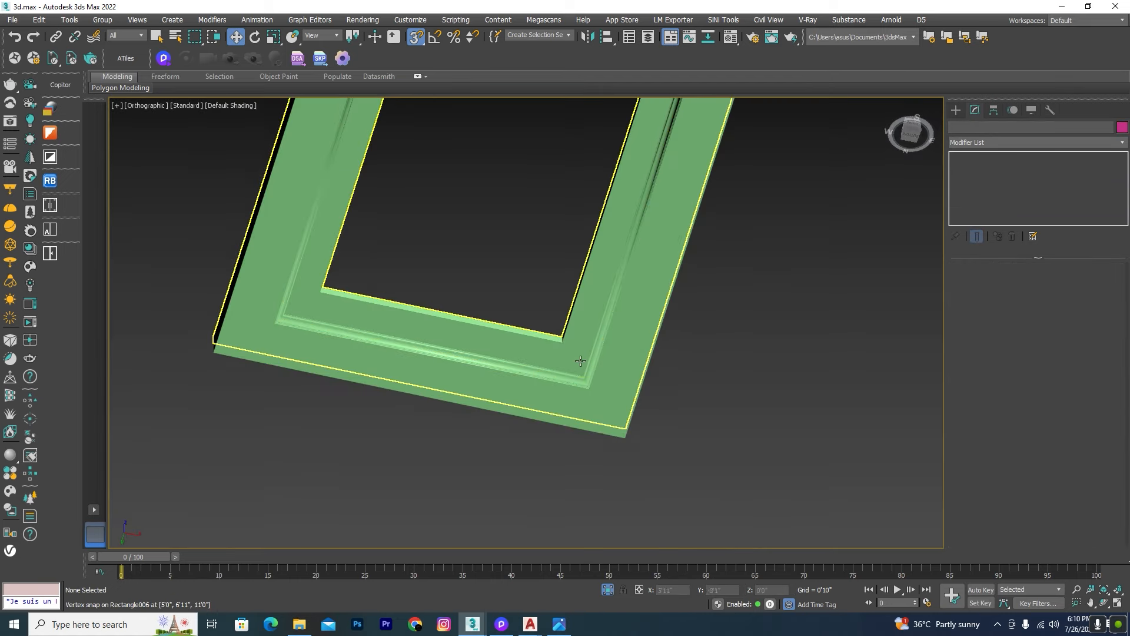
pyautogui.scroll(-5, 581, 361)
pyautogui.keyDown('alt'); pyautogui.moveTo(629, 373); pyautogui.dragTo(645, 403, button='middle'); pyautogui.keyUp('alt')
pyautogui.scroll(6, 575, 265)
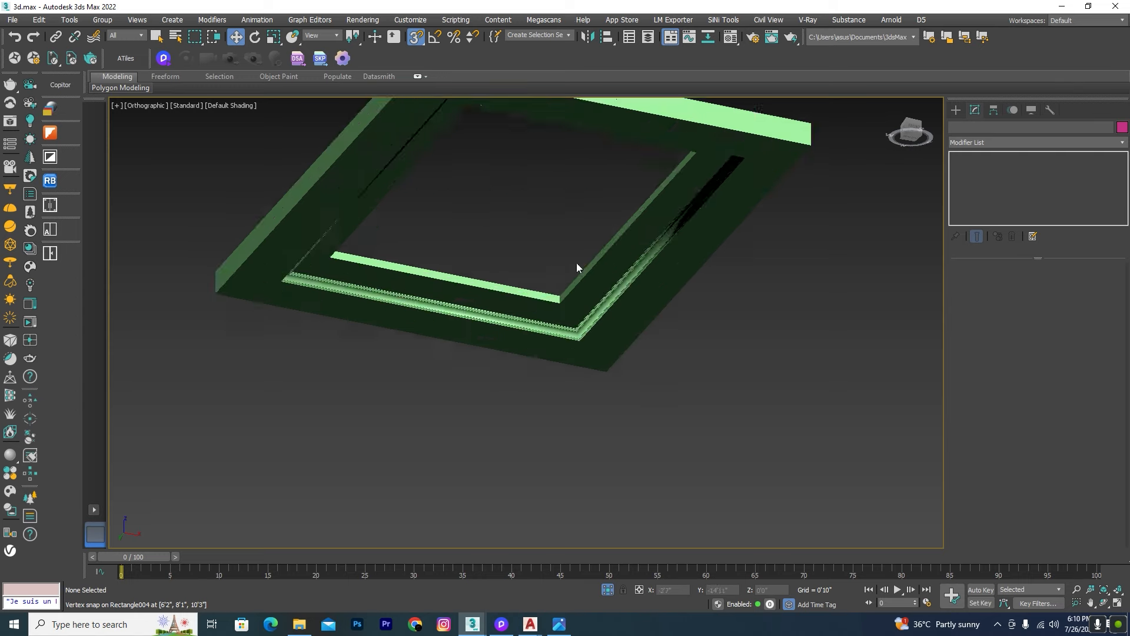
# Select the topmost ceiling border and make one raised copy of it, about 10 inches above the original
pyautogui.click(628, 297)
pyautogui.click(628, 297)
pyautogui.keyDown('alt'); pyautogui.moveTo(628, 297); pyautogui.dragTo(603, 334, button='middle'); pyautogui.keyUp('alt')
pyautogui.press('l')
pyautogui.press('F3')
pyautogui.scroll(-6, 603, 334)
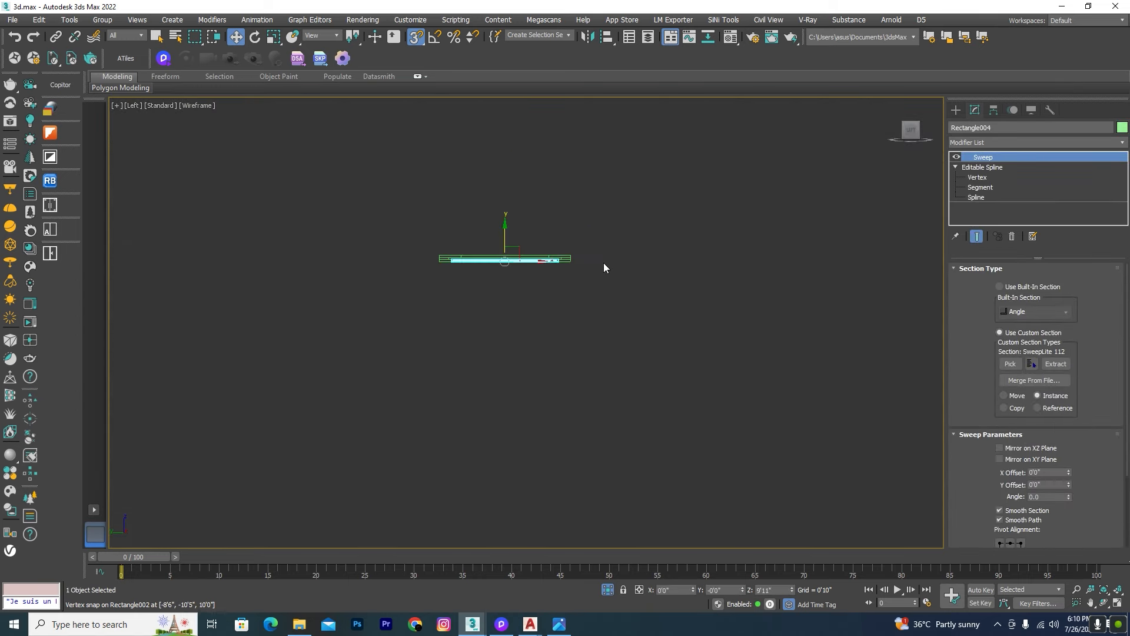
pyautogui.scroll(6, 548, 257)
pyautogui.keyDown('alt'); pyautogui.moveTo(621, 317); pyautogui.dragTo(560, 285, button='middle'); pyautogui.keyUp('alt')
pyautogui.scroll(3, 565, 271)
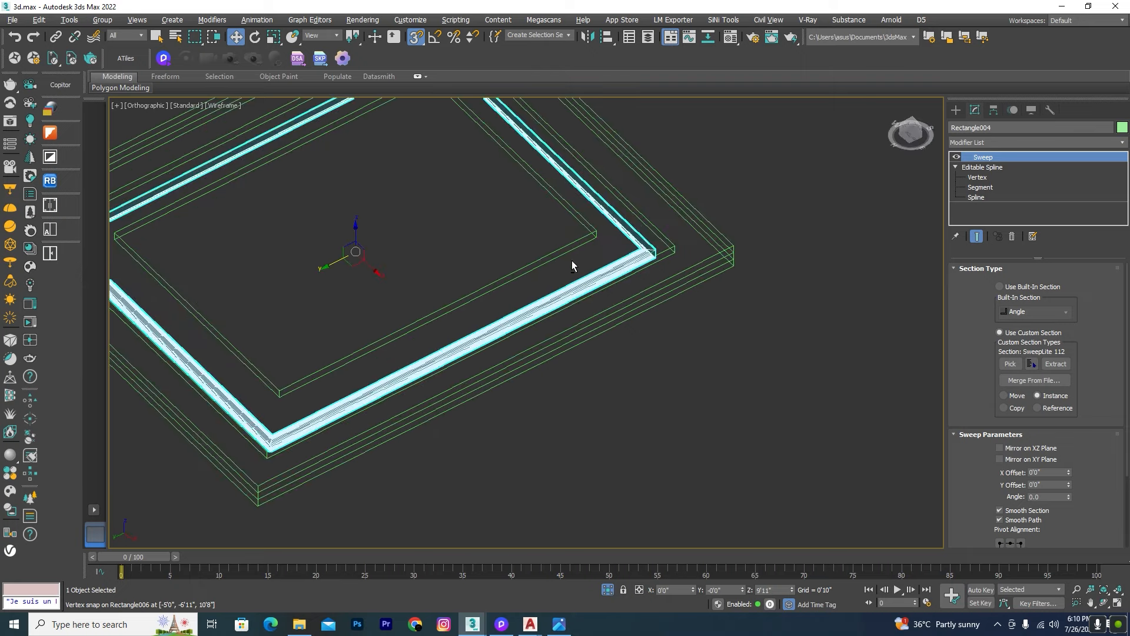
pyautogui.click(577, 243)
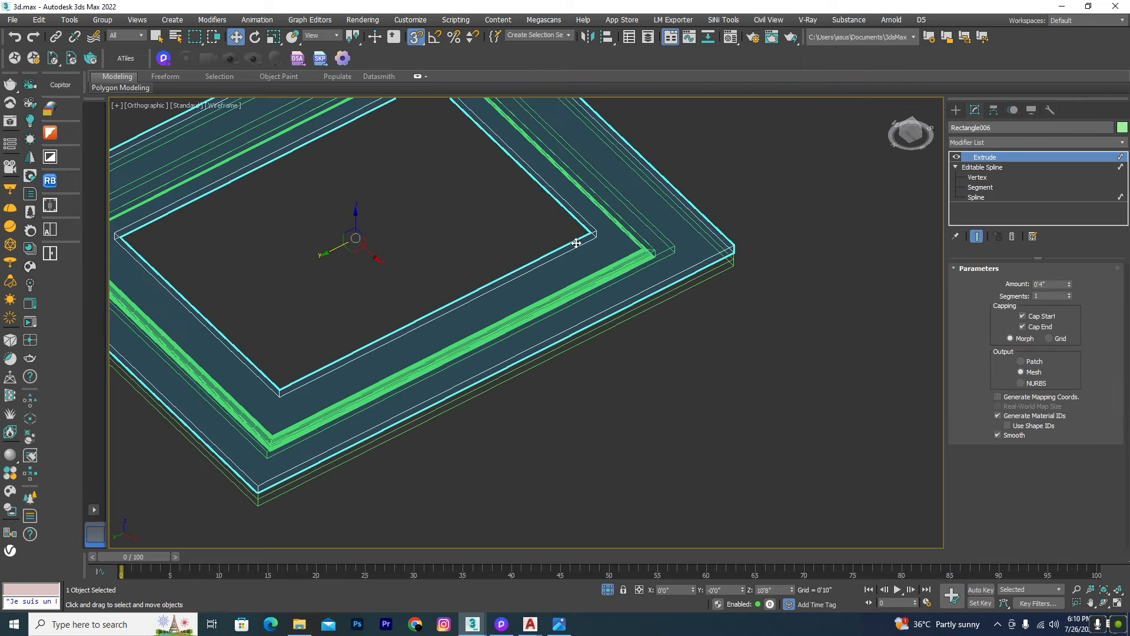
pyautogui.press('F3')
pyautogui.keyDown('shift'); pyautogui.moveTo(367, 225); pyautogui.dragTo(367, 207); pyautogui.keyUp('shift')
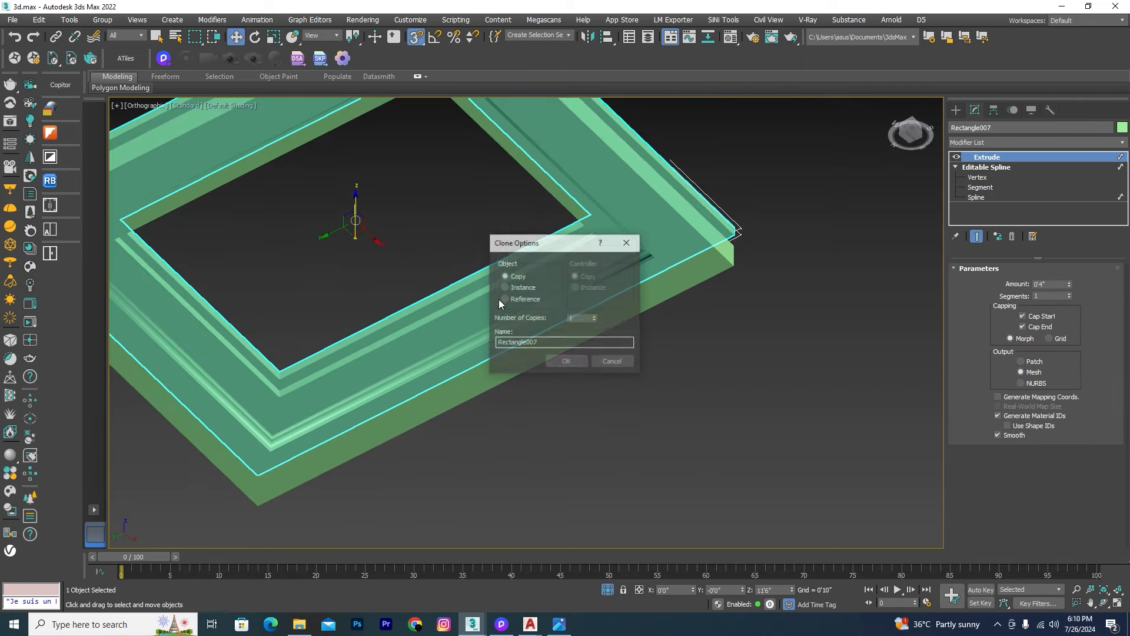
pyautogui.click(559, 360)
# Check the ceiling in the reference photo, then delete the raised copy's outer spline and remove its Extrude modifier
pyautogui.click(559, 625)
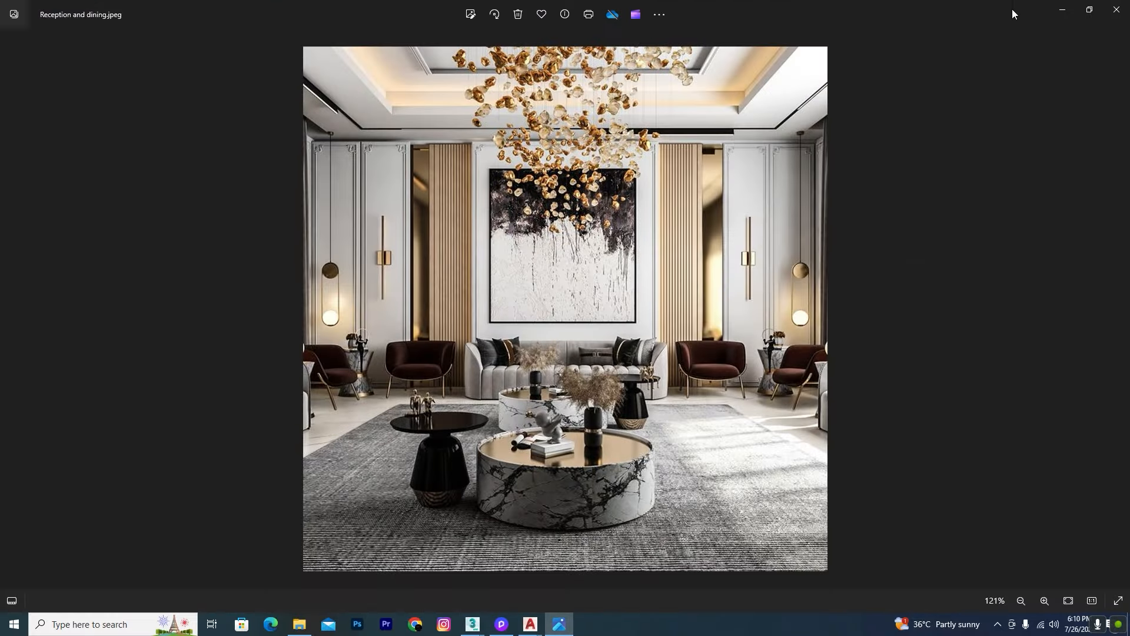
pyautogui.click(1063, 9)
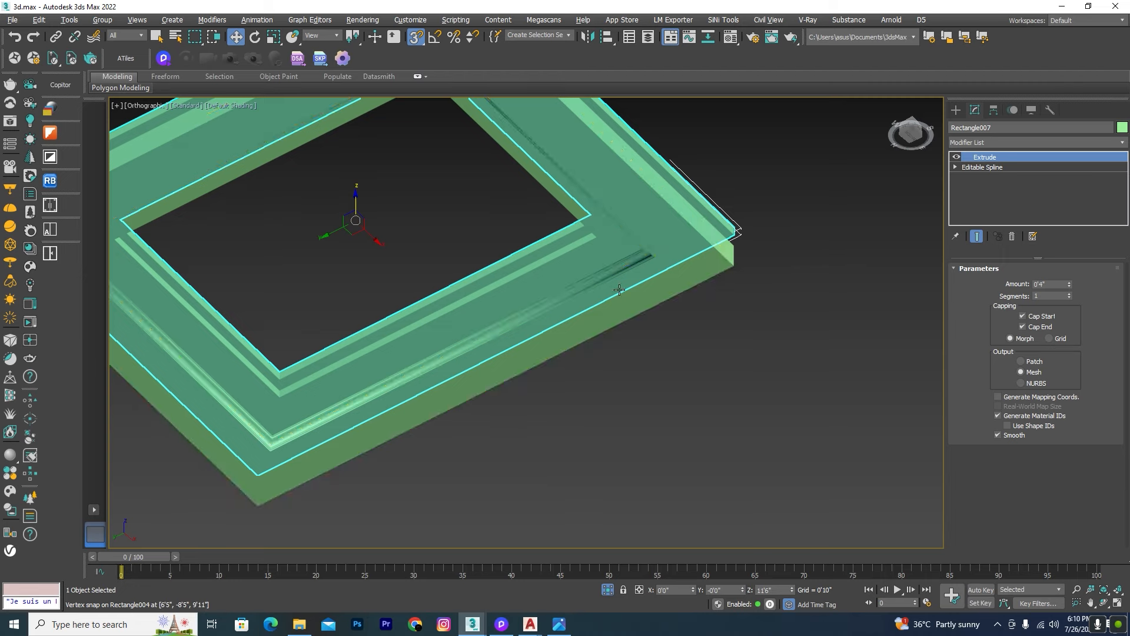
pyautogui.keyDown('alt'); pyautogui.moveTo(618, 289); pyautogui.dragTo(608, 382, button='middle'); pyautogui.keyUp('alt')
pyautogui.click(990, 168)
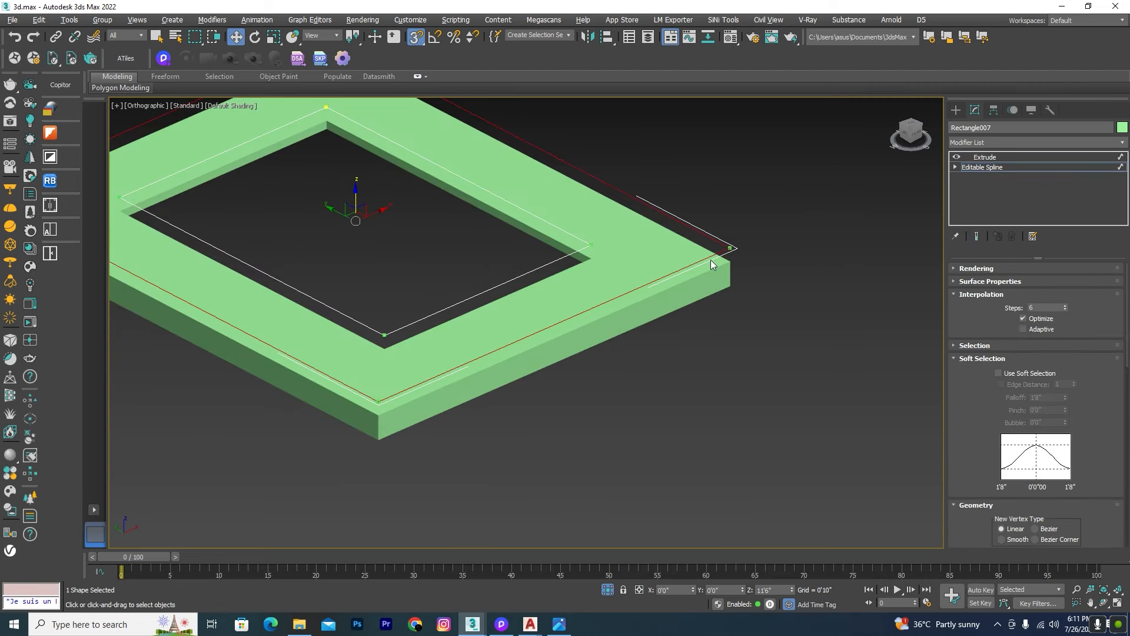
pyautogui.click(984, 156)
pyautogui.click(1013, 236)
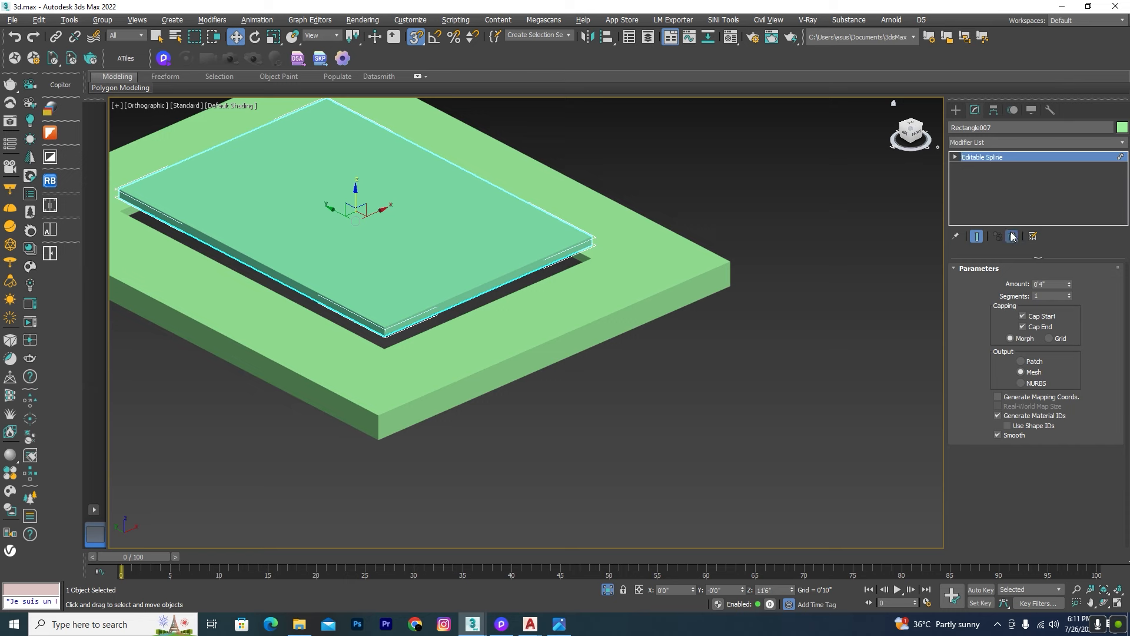
# Snap the remaining rectangular spline down onto the lower inner edge of the topmost border's opening
pyautogui.scroll(-5, 392, 216)
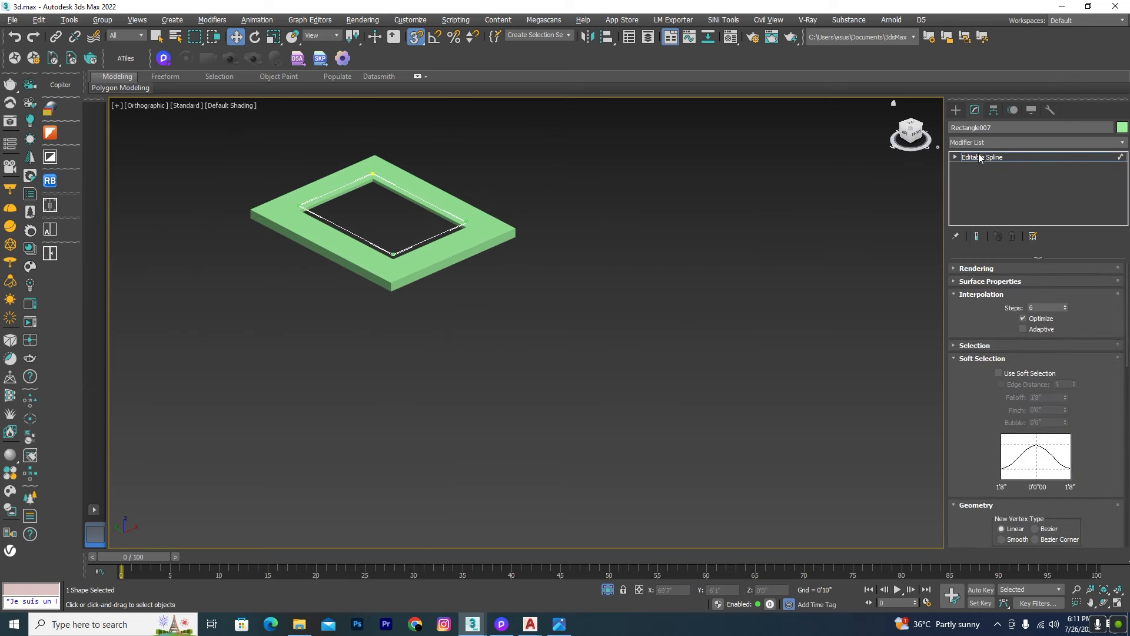
pyautogui.click(954, 157)
pyautogui.click(986, 187)
pyautogui.click(987, 157)
pyautogui.click(842, 254)
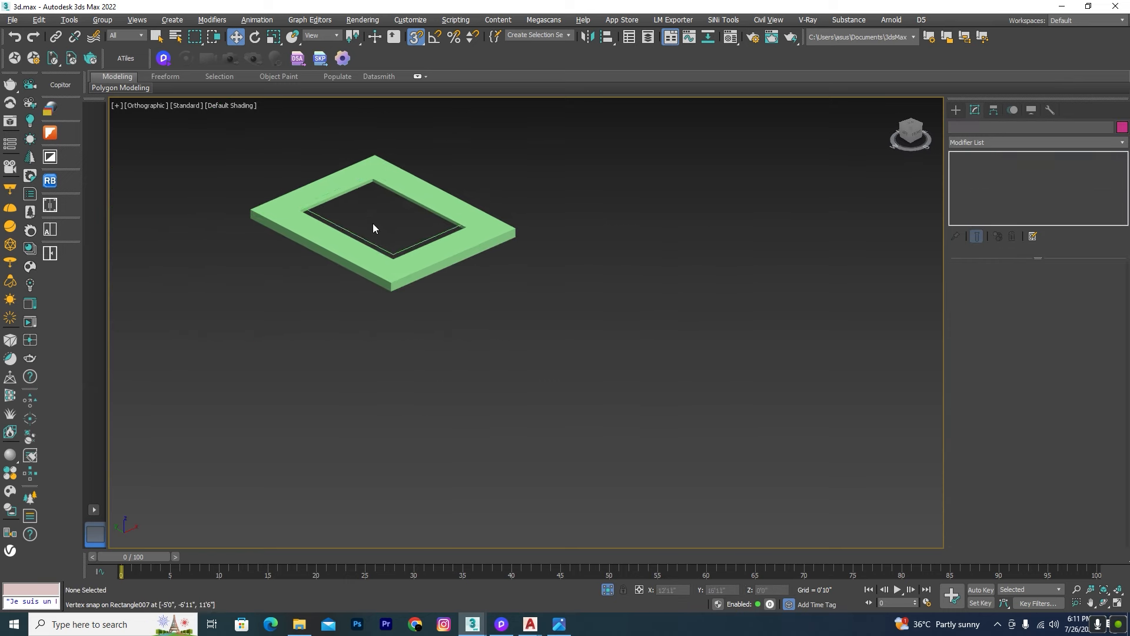
pyautogui.scroll(5, 376, 228)
pyautogui.click(392, 280)
pyautogui.scroll(-5, 554, 221)
pyautogui.scroll(7, 510, 216)
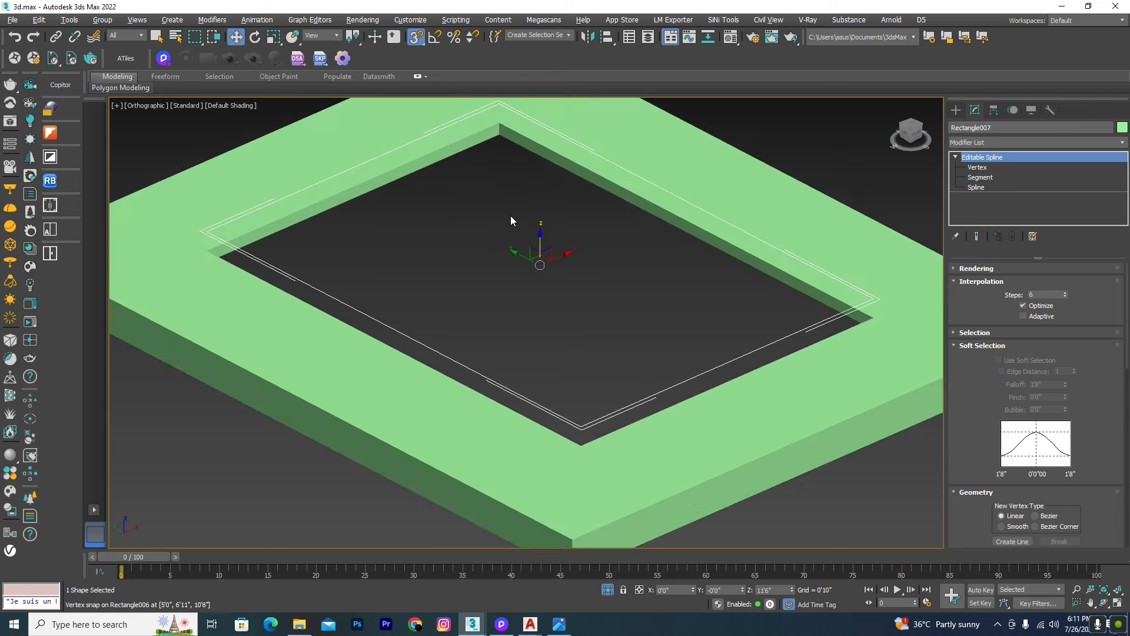
pyautogui.moveTo(543, 237); pyautogui.dragTo(500, 126)
pyautogui.scroll(-6, 636, 253)
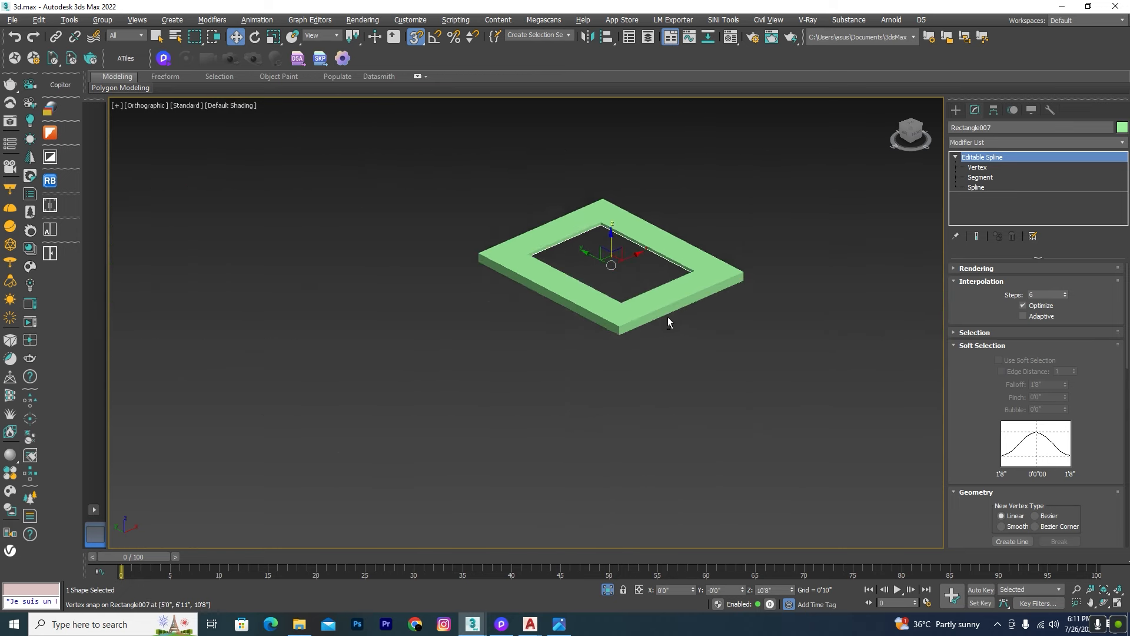
# Sweep profile 112 from the mipoll Sweep Presets Lite library along the inner rectangle, sized 3 inches wide and high
pyautogui.keyDown('alt'); pyautogui.moveTo(669, 321); pyautogui.dragTo(661, 212, button='middle'); pyautogui.keyUp('alt')
pyautogui.scroll(5, 661, 213)
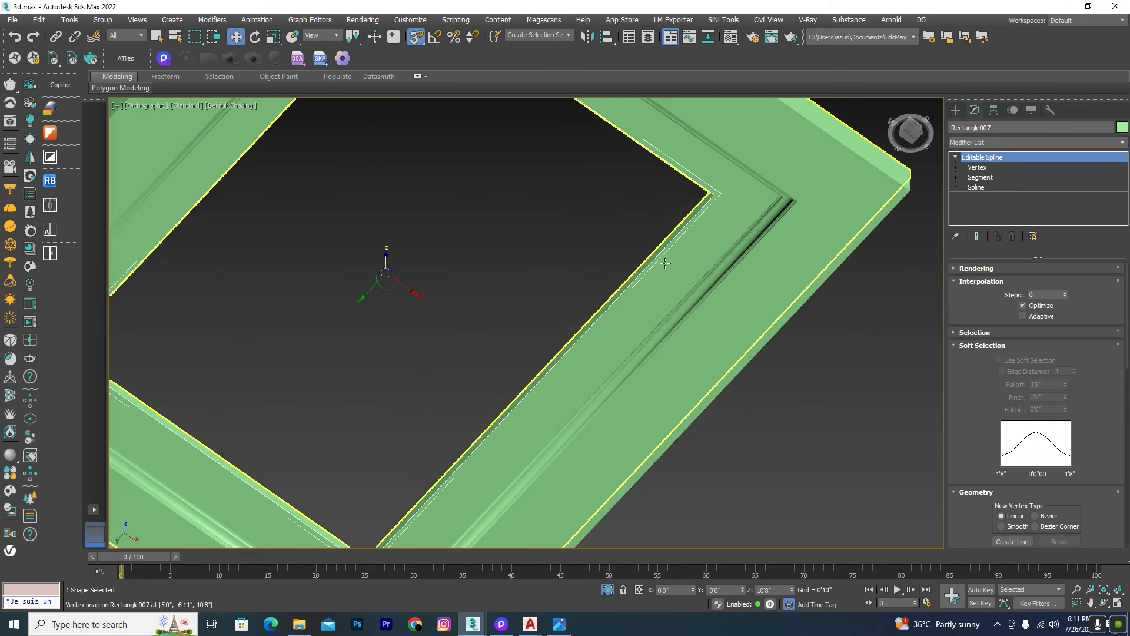
pyautogui.click(51, 131)
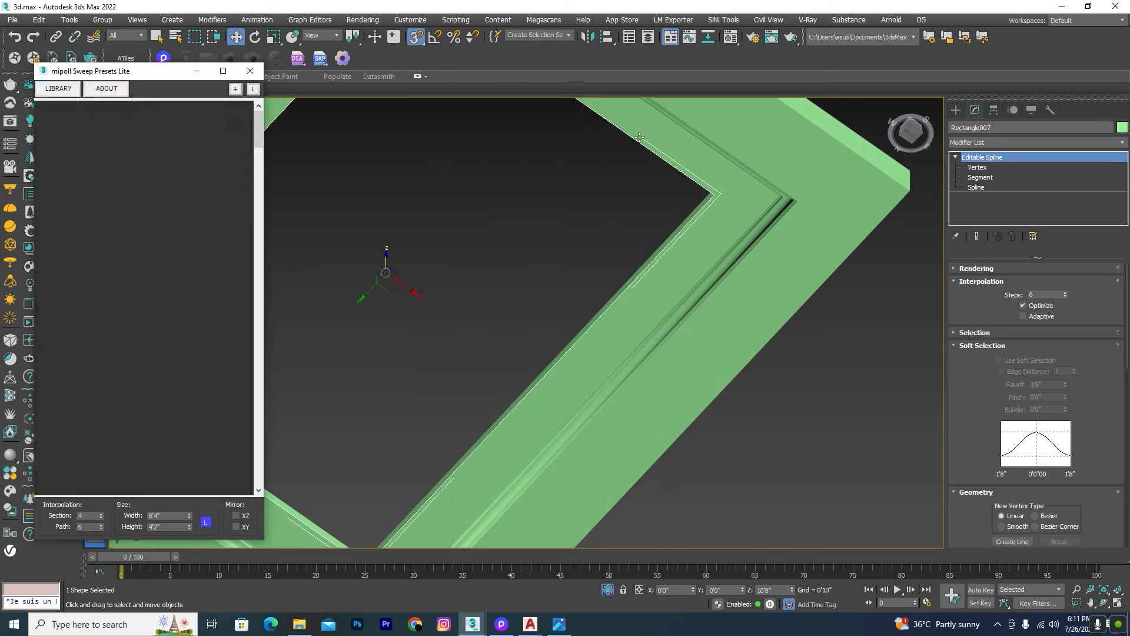
pyautogui.scroll(-15, 122, 373)
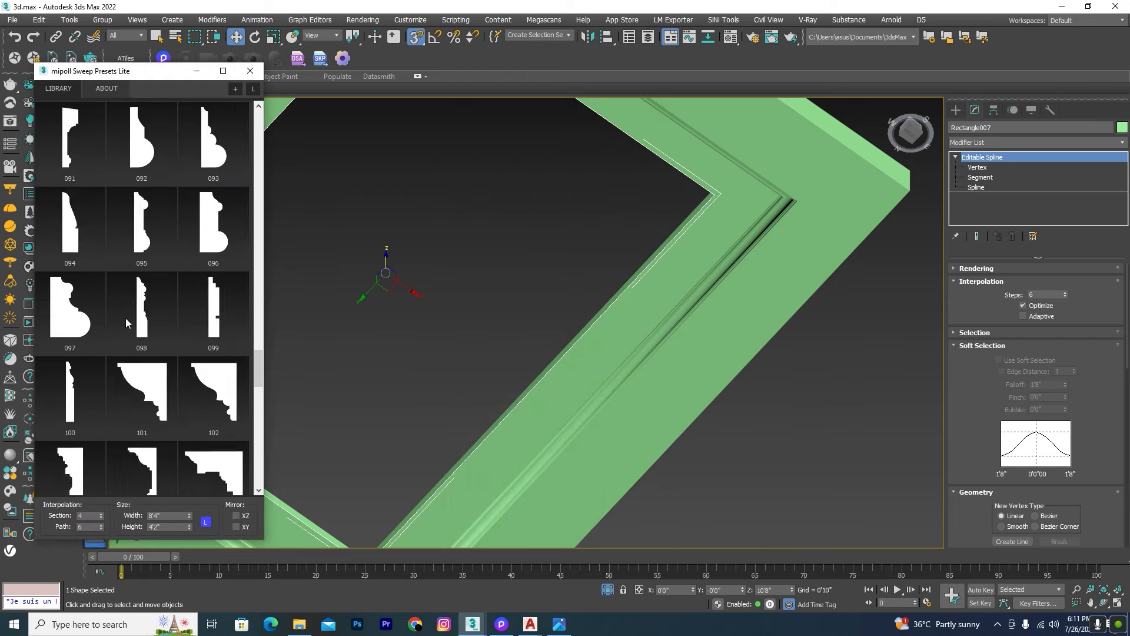
pyautogui.scroll(-5, 125, 318)
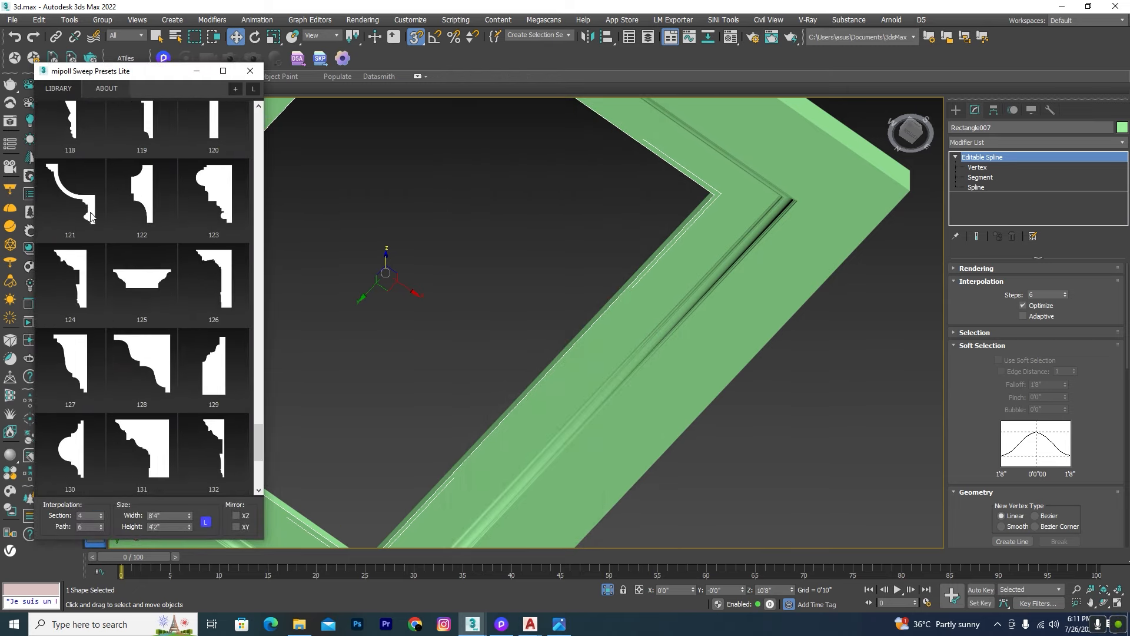
pyautogui.scroll(3, 87, 295)
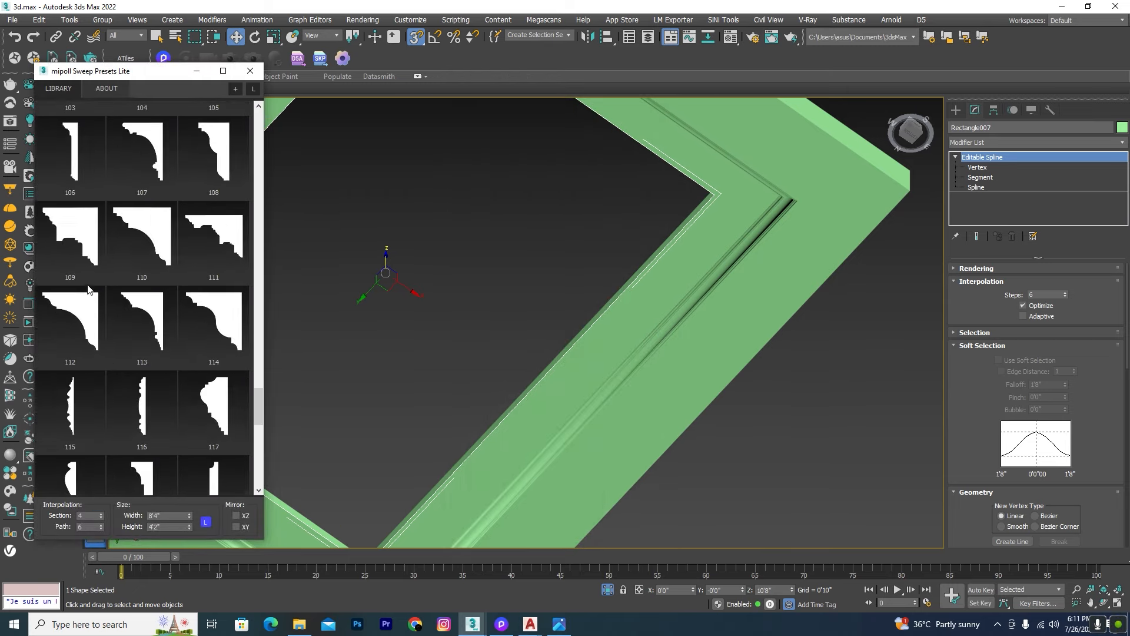
pyautogui.click(66, 340)
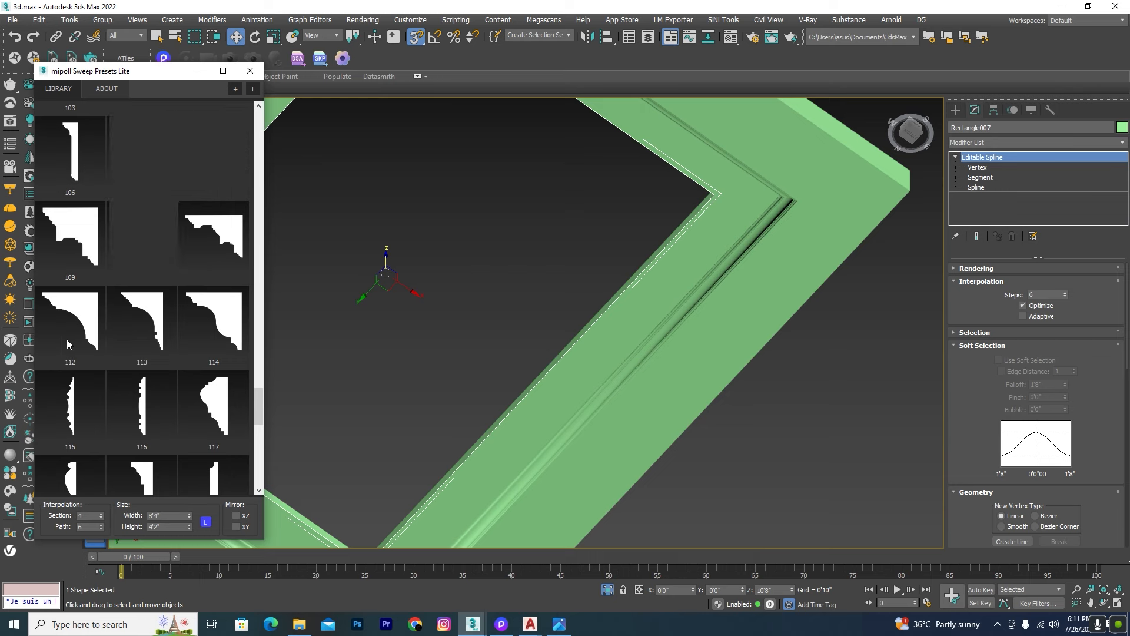
pyautogui.click(148, 516)
pyautogui.write('3')
pyautogui.press('Return')
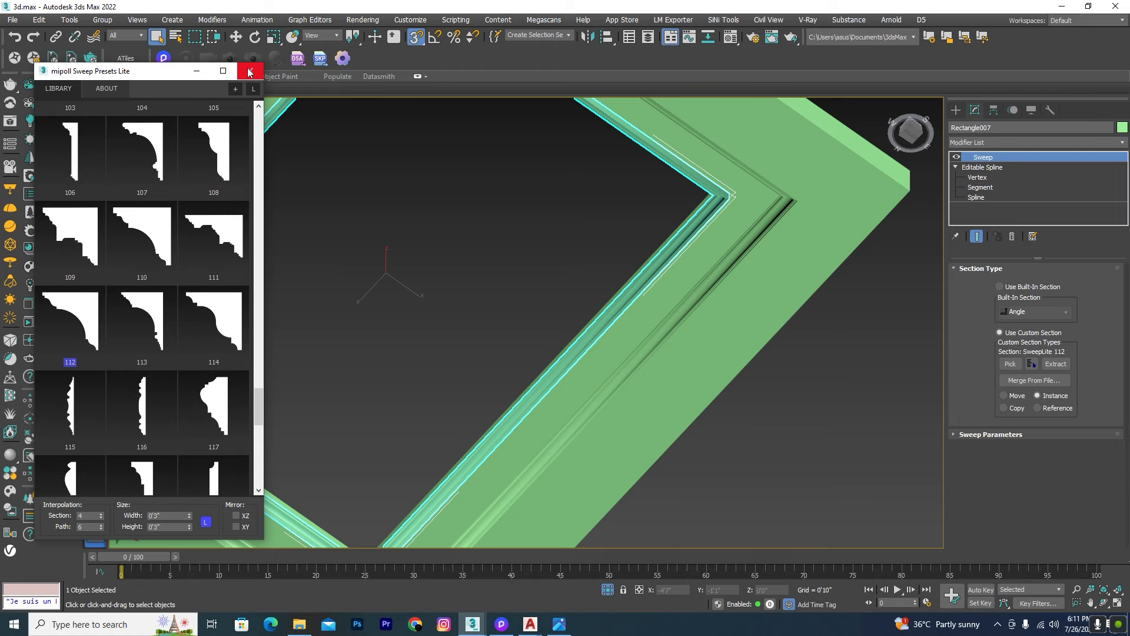
pyautogui.click(250, 72)
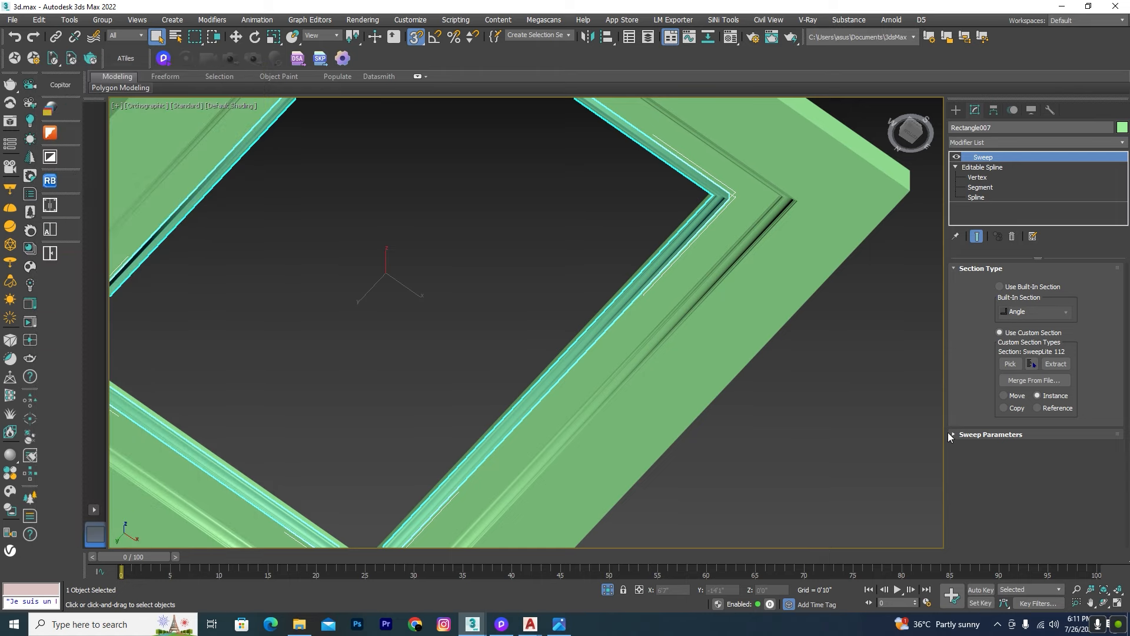
# Align the inner molding's sweep pivot to the profile's lower-right point and inspect the molding from below
pyautogui.click(949, 434)
pyautogui.click(1049, 454)
pyautogui.scroll(-5, 765, 358)
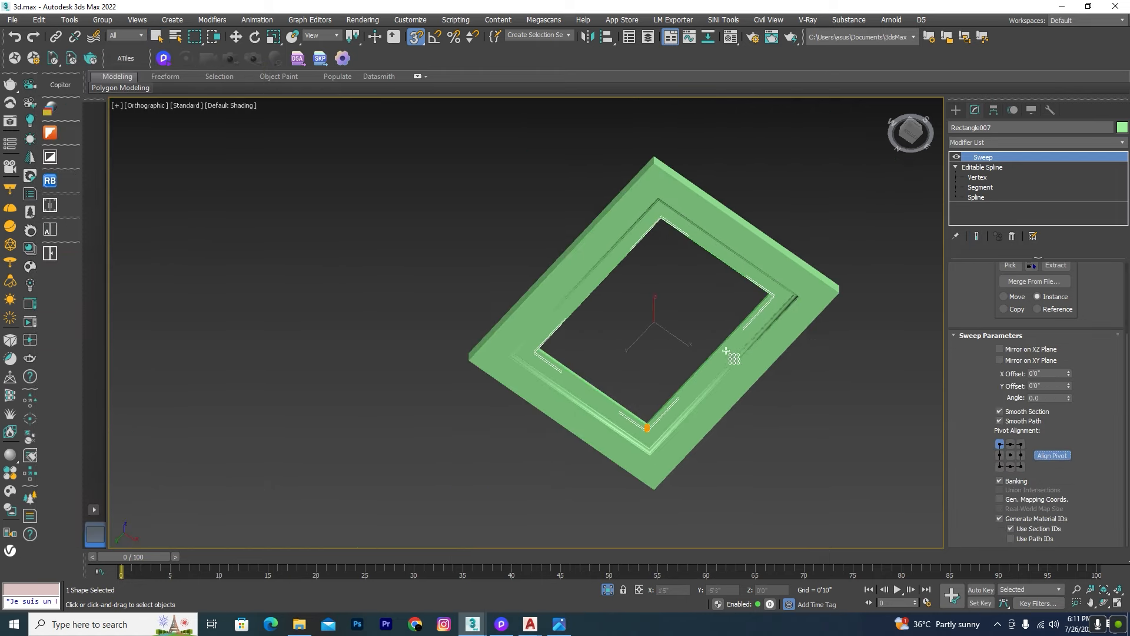
pyautogui.keyDown('alt'); pyautogui.moveTo(732, 355); pyautogui.dragTo(780, 397, button='middle'); pyautogui.keyUp('alt')
pyautogui.scroll(5, 545, 360)
pyautogui.scroll(5, 598, 371)
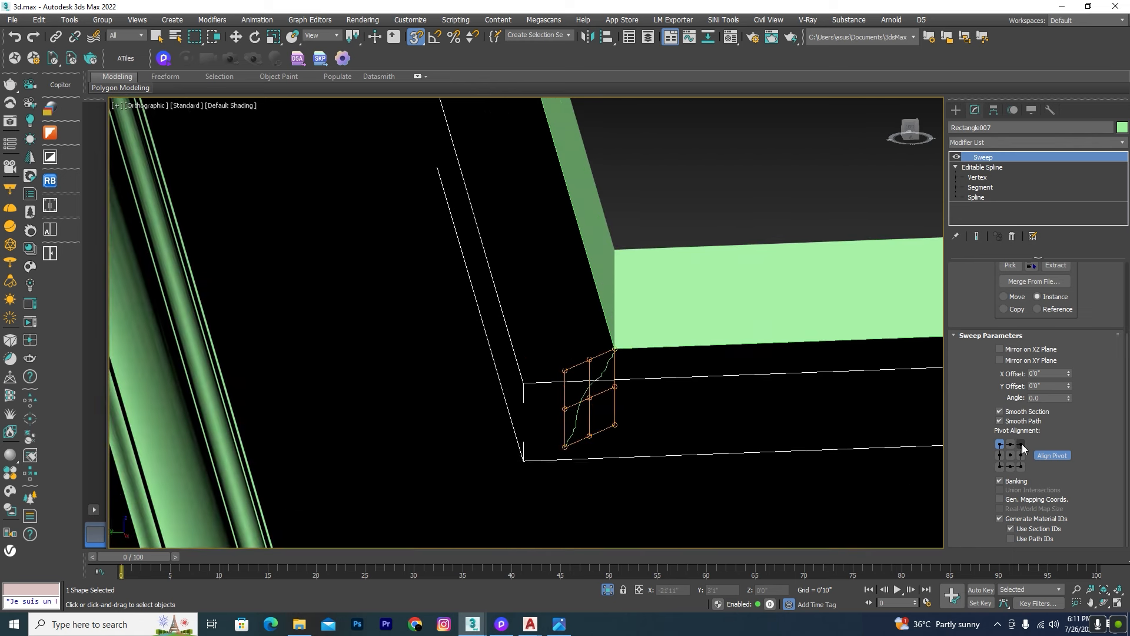
pyautogui.click(1021, 445)
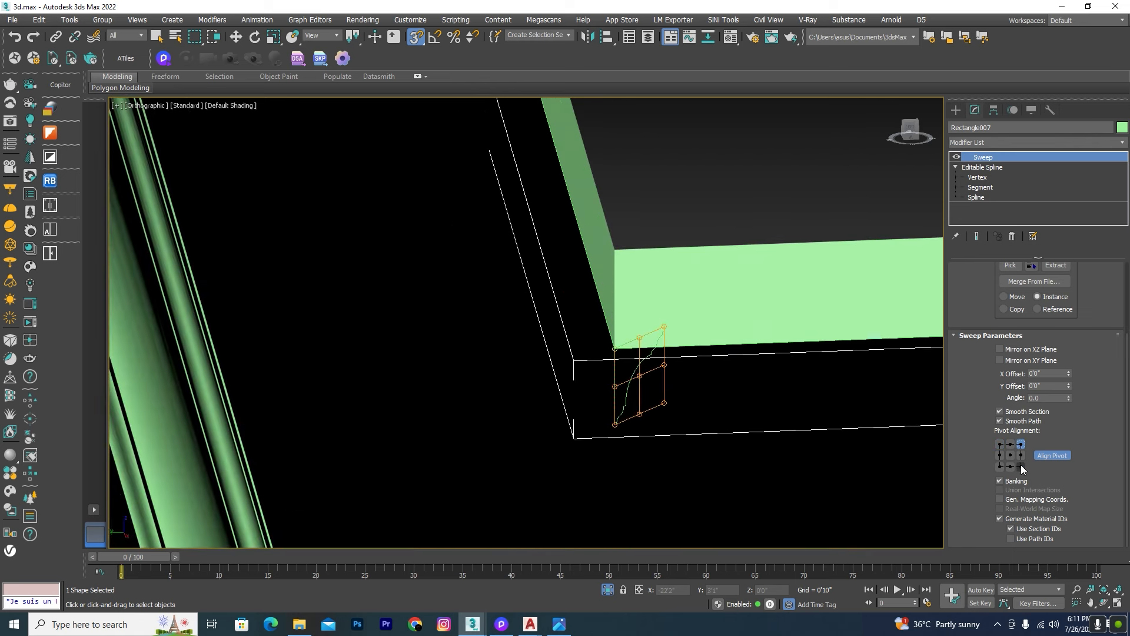
pyautogui.click(1021, 466)
pyautogui.click(1052, 456)
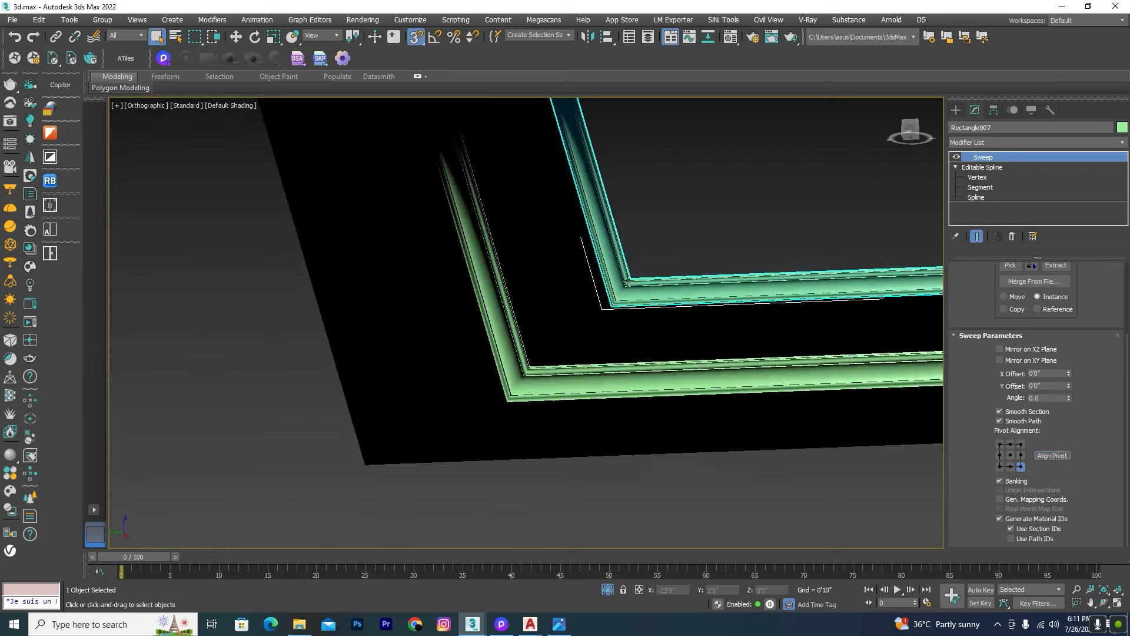
pyautogui.scroll(-5, 628, 282)
pyautogui.keyDown('alt'); pyautogui.moveTo(628, 283); pyautogui.dragTo(589, 297, button='middle'); pyautogui.keyUp('alt')
pyautogui.click(716, 412)
pyautogui.scroll(3, 836, 344)
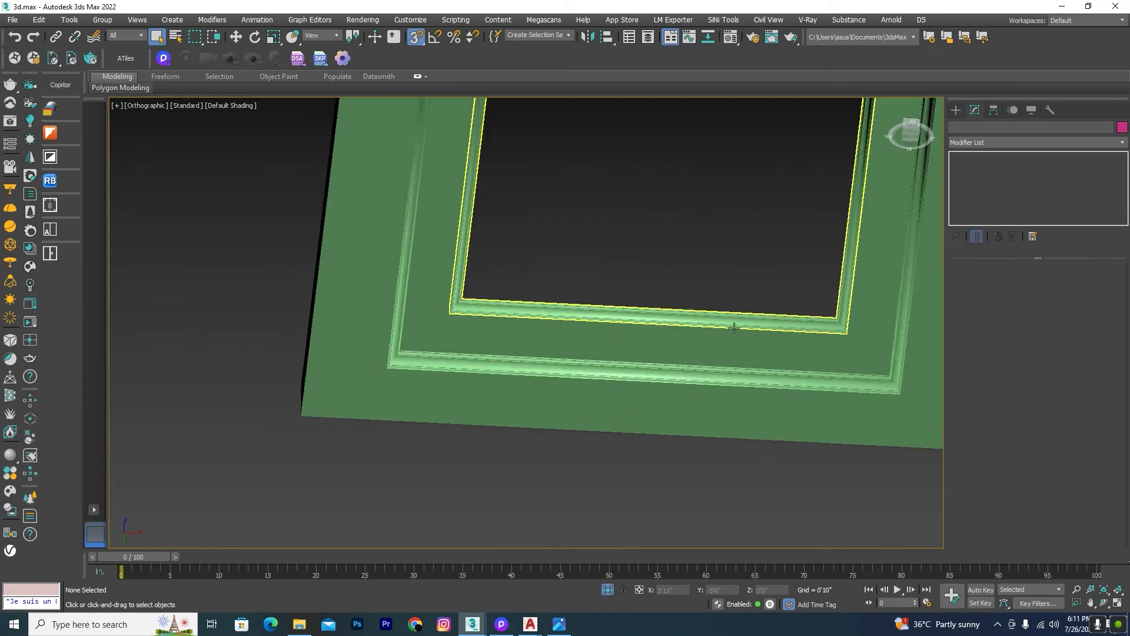
# Copy the topmost border upward in the left view and snap the copy directly on top of the stack
pyautogui.scroll(-5, 734, 328)
pyautogui.keyDown('alt'); pyautogui.moveTo(734, 327); pyautogui.dragTo(767, 445, button='middle'); pyautogui.keyUp('alt')
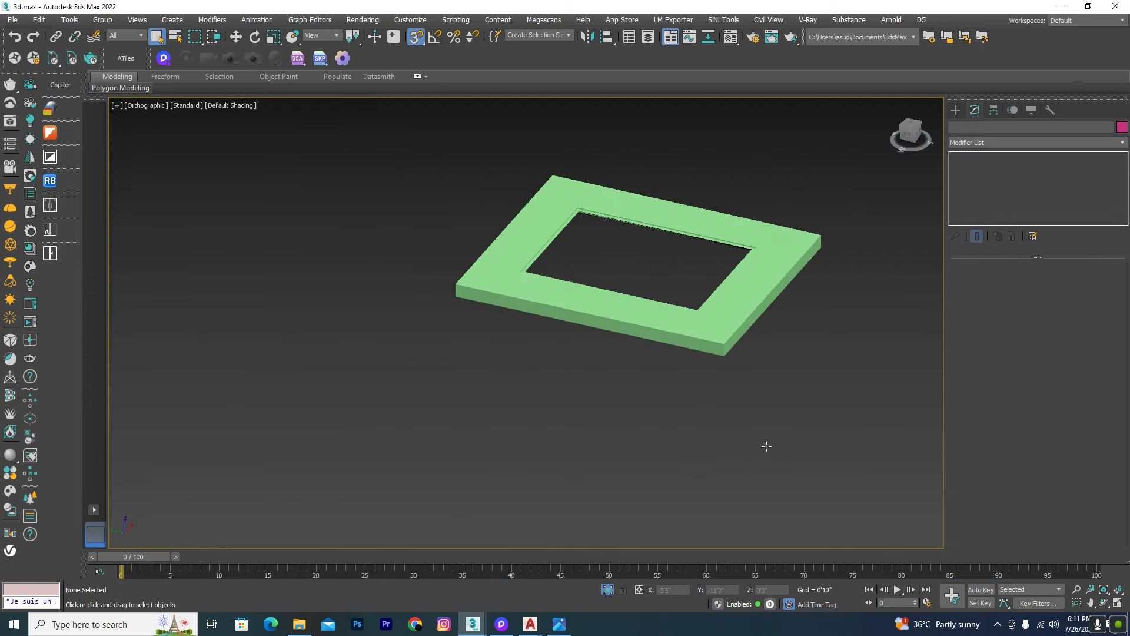
pyautogui.click(765, 247)
pyautogui.press('l')
pyautogui.press('w')
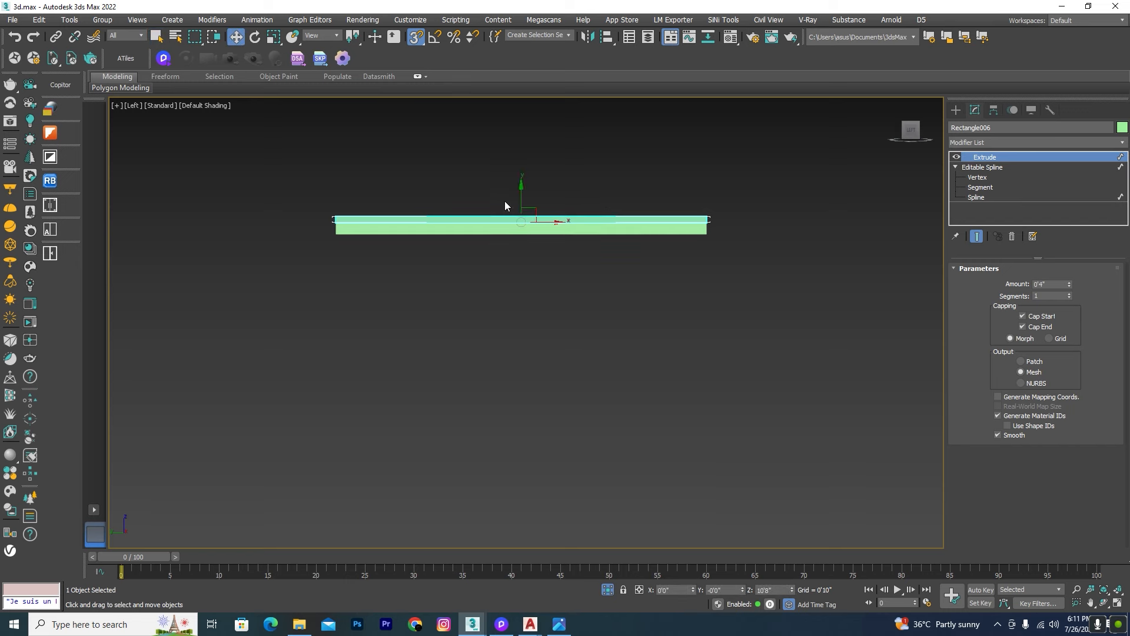
pyautogui.keyDown('shift'); pyautogui.moveTo(521, 194); pyautogui.dragTo(521, 144); pyautogui.keyUp('shift')
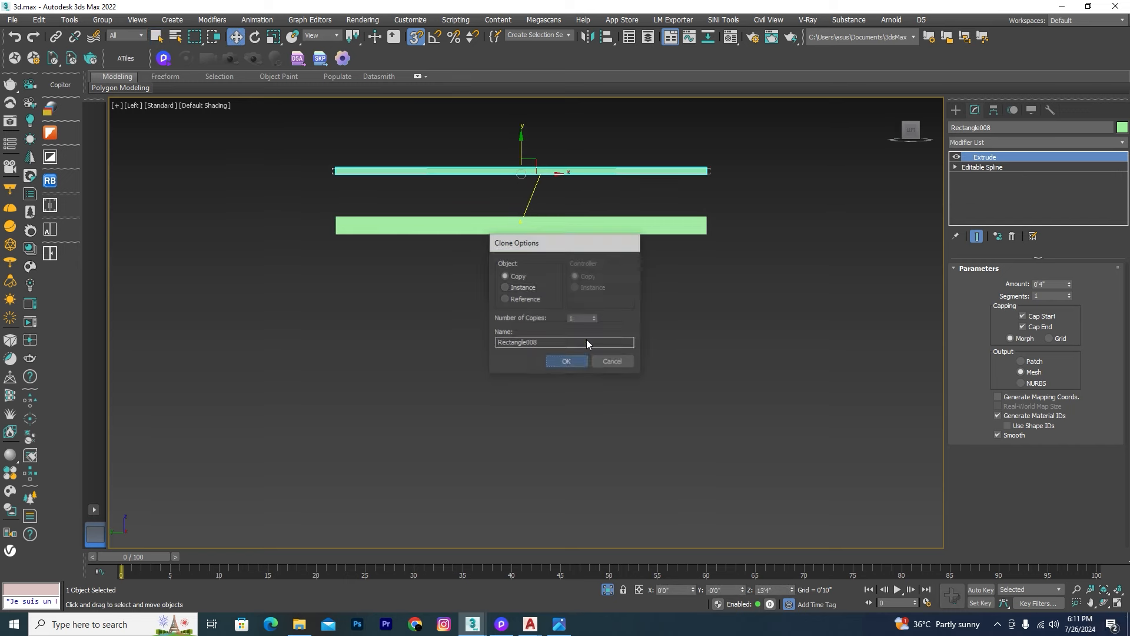
pyautogui.click(568, 363)
pyautogui.scroll(4, 715, 172)
pyautogui.moveTo(730, 172); pyautogui.dragTo(733, 283)
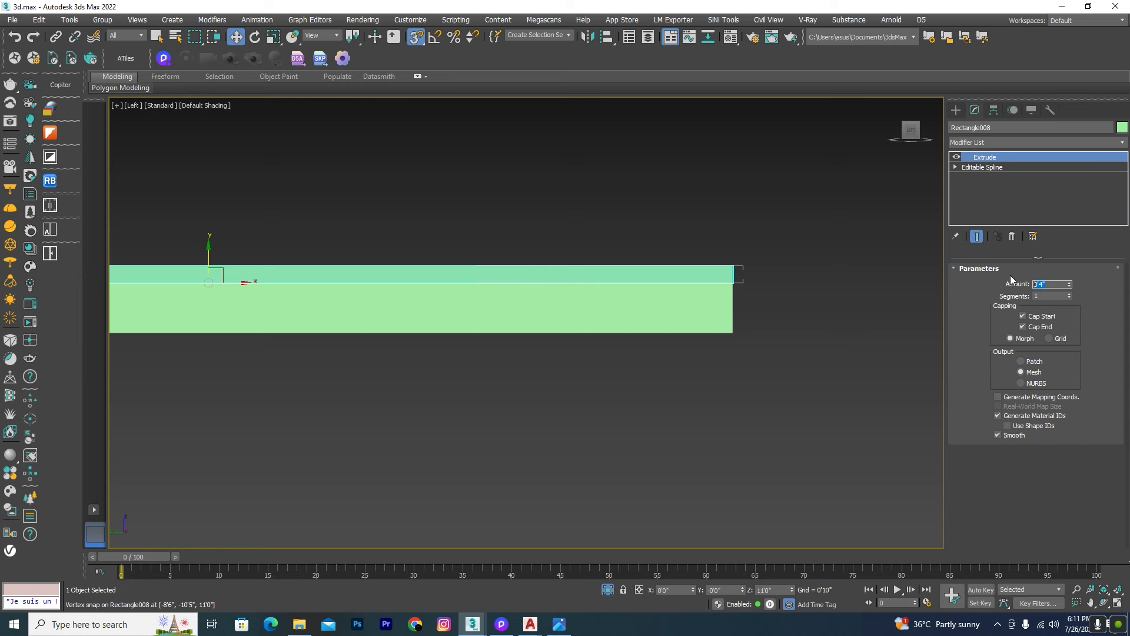
# Set the new border's extrusion amount to 2 inches and view the stack from above
pyautogui.write('2')
pyautogui.press('Return')
pyautogui.scroll(-5, 759, 230)
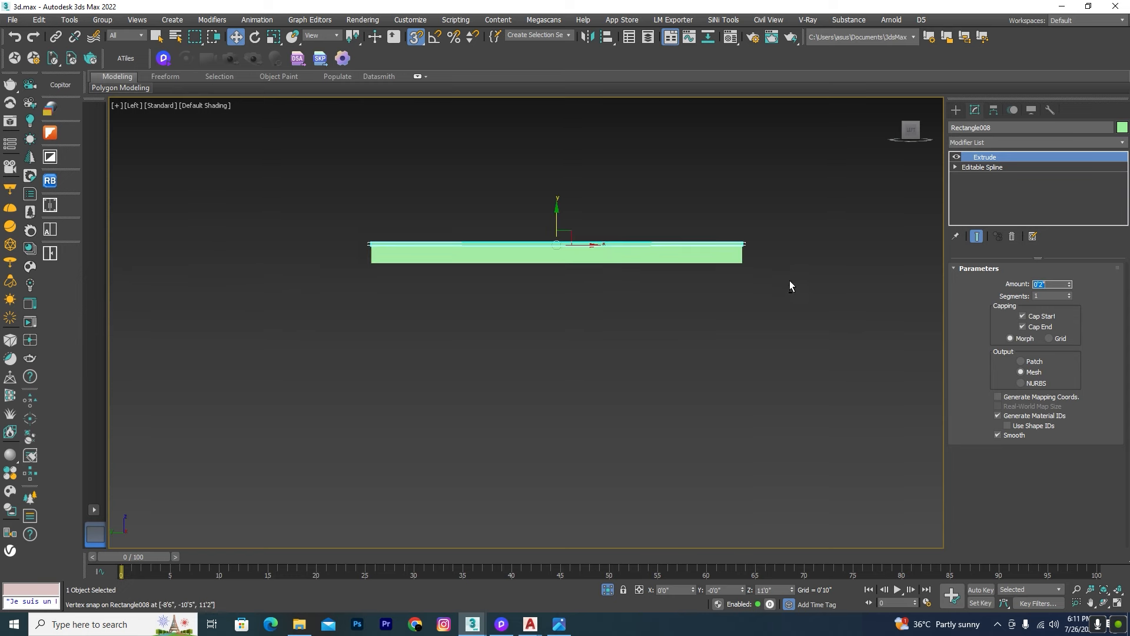
pyautogui.keyDown('alt'); pyautogui.moveTo(789, 281); pyautogui.dragTo(720, 310, button='middle'); pyautogui.keyUp('alt')
pyautogui.click(707, 369)
# Copy the 2-inch border upward and snap the copy directly on top of it
pyautogui.click(730, 282)
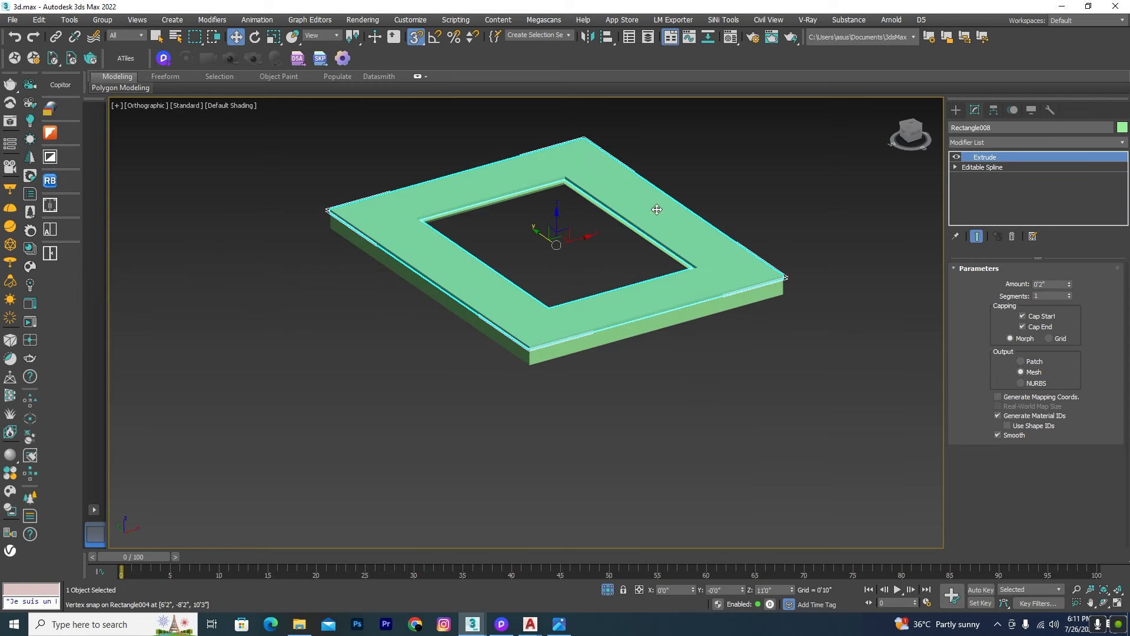
pyautogui.moveTo(552, 236); pyautogui.dragTo(558, 218)
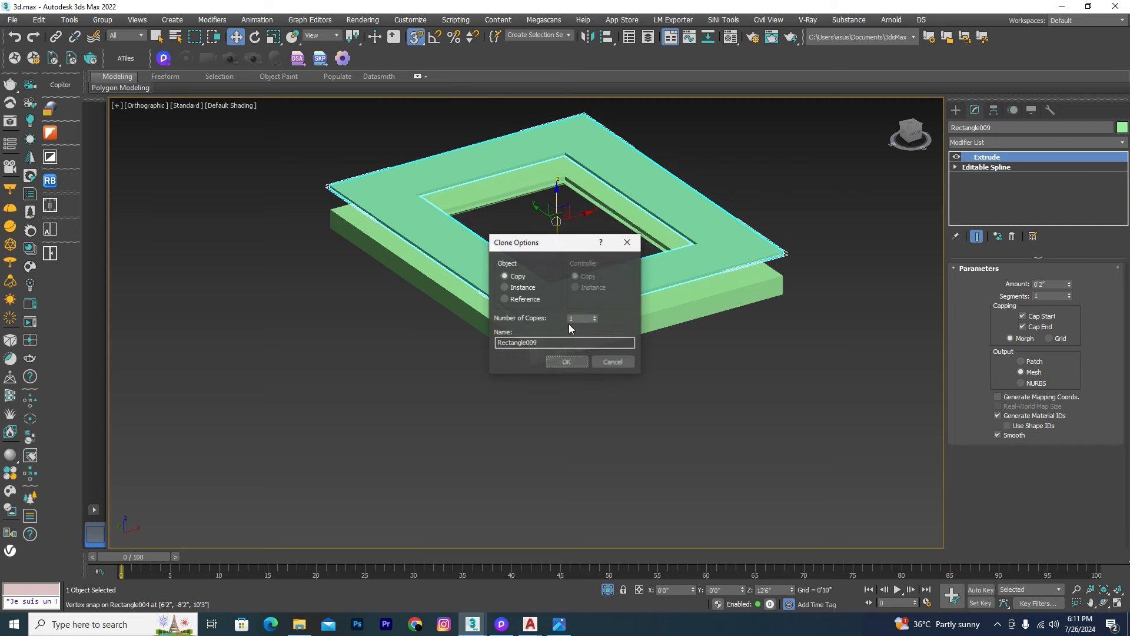
pyautogui.click(567, 358)
pyautogui.scroll(5, 824, 224)
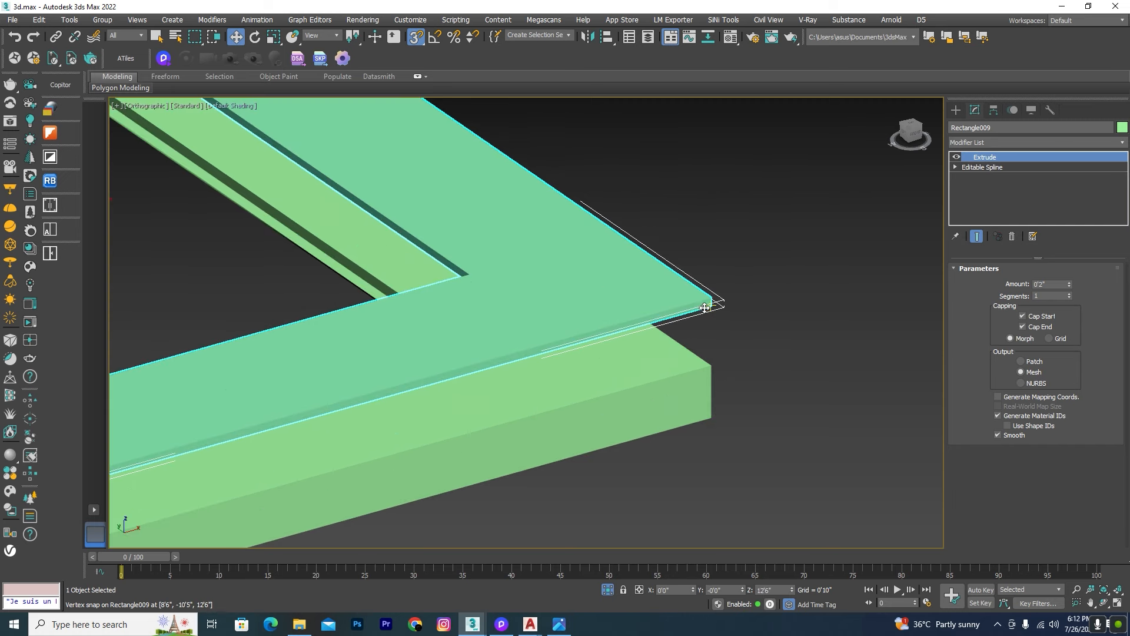
pyautogui.scroll(-5, 716, 321)
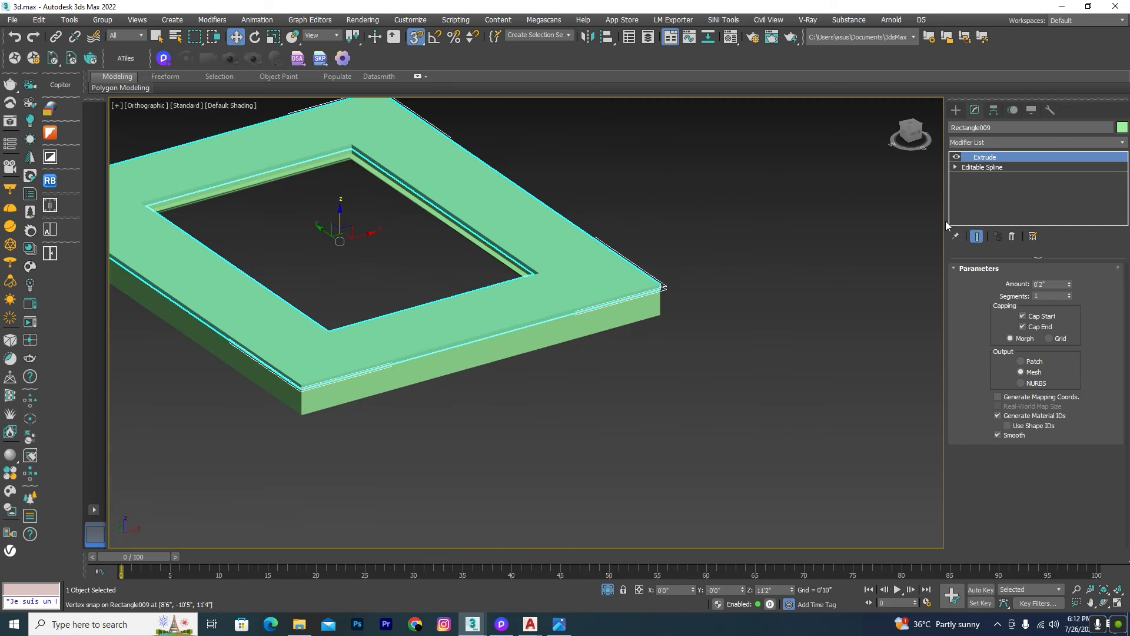
# Delete the inner spline of the topmost border and return to its Extrude modifier, making it a solid ceiling slab
pyautogui.click(956, 167)
pyautogui.click(975, 197)
pyautogui.scroll(3, 533, 250)
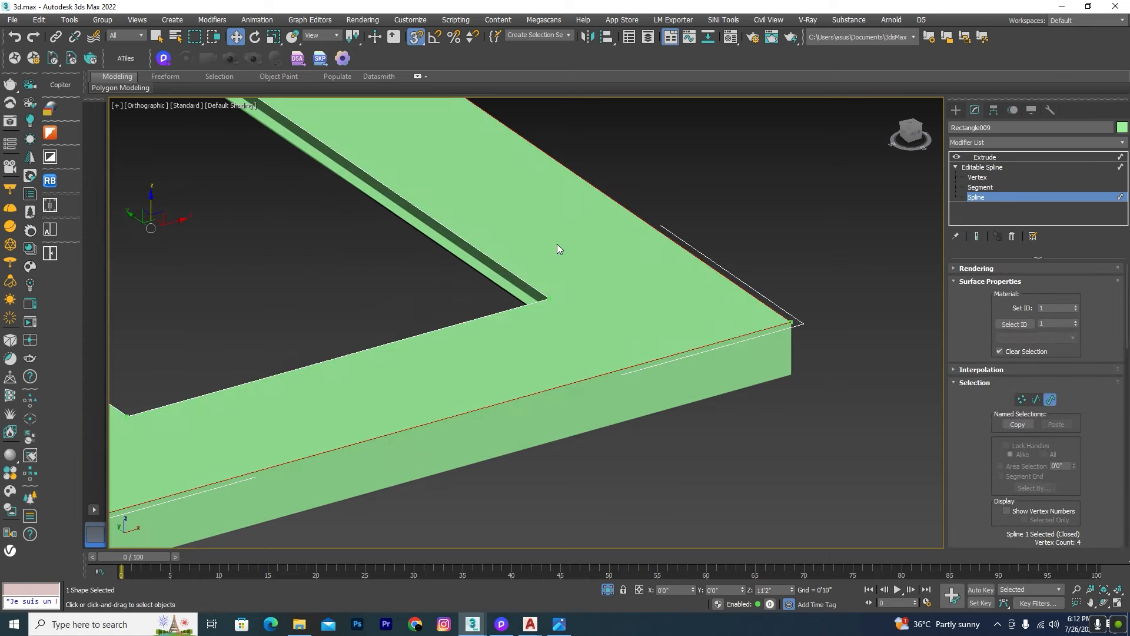
pyautogui.moveTo(557, 244); pyautogui.dragTo(489, 275)
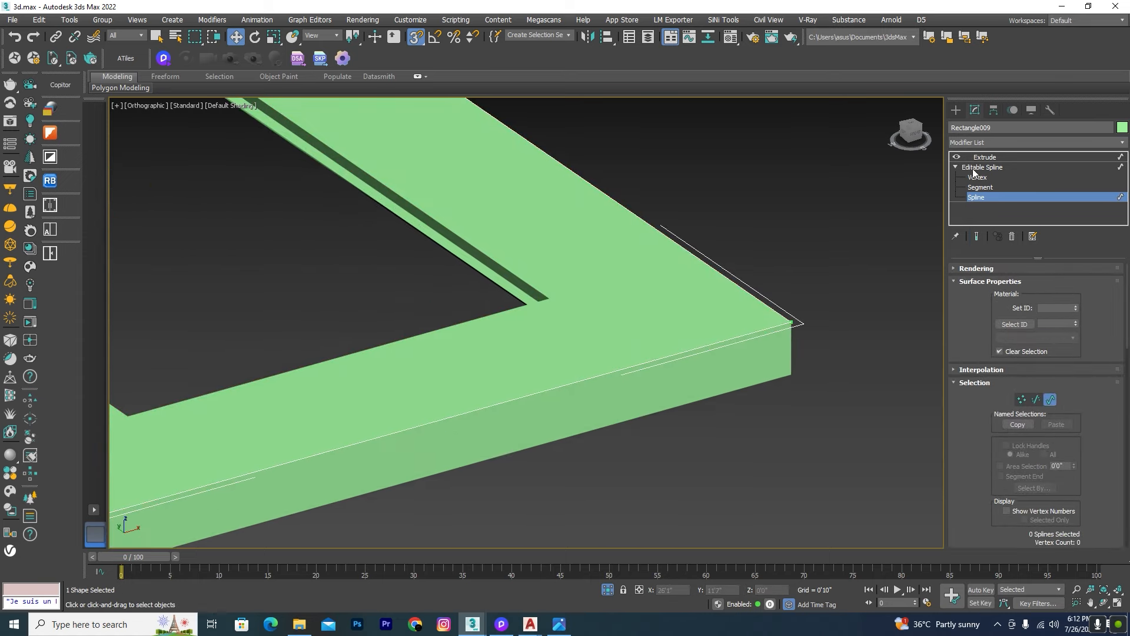
pyautogui.click(985, 156)
# Examine the stacked borders and moldings of the false ceiling from below
pyautogui.press('z')
pyautogui.moveTo(638, 330)
pyautogui.keyDown('alt'); pyautogui.mouseDown(button='middle')
pyautogui.moveTo(577, 241)
pyautogui.moveTo(624, 266)
pyautogui.moveTo(638, 339)
pyautogui.mouseUp(button='middle'); pyautogui.keyUp('alt')
pyautogui.click(624, 266)
pyautogui.scroll(4, 372, 312)
pyautogui.scroll(-2, 360, 294)
pyautogui.scroll(-4, 639, 343)
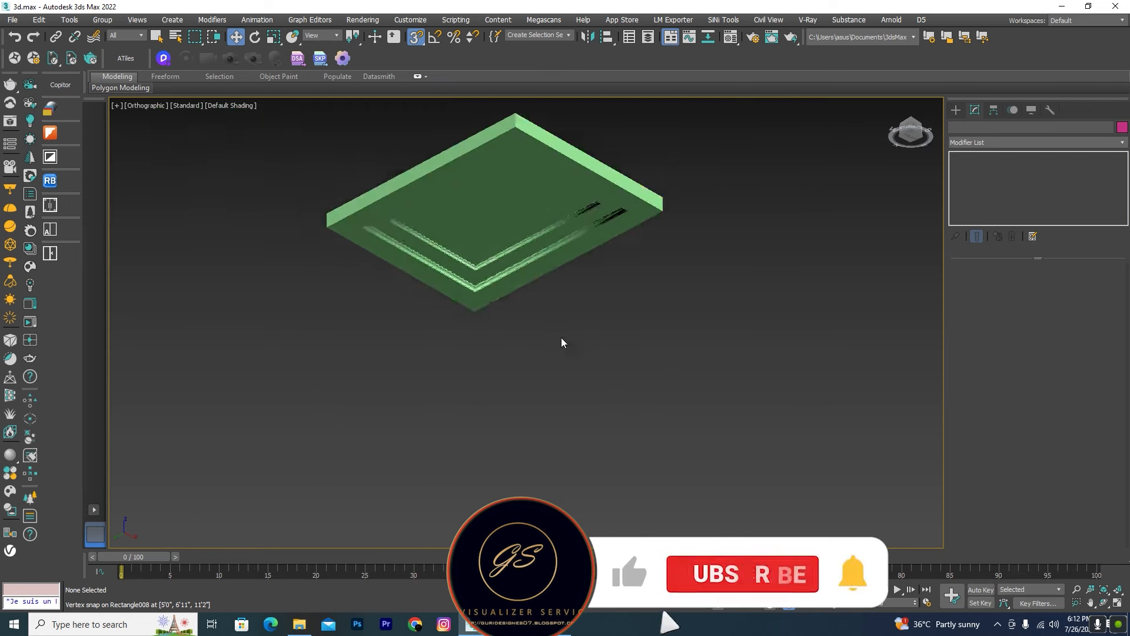
pyautogui.scroll(7, 560, 338)
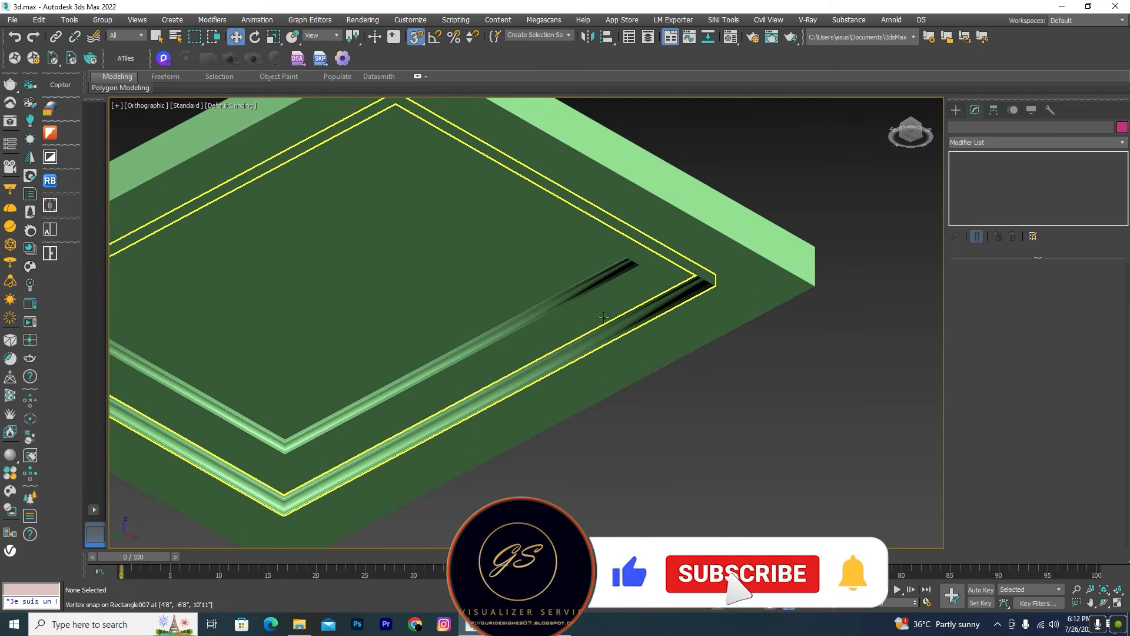
pyautogui.click(435, 322)
pyautogui.scroll(-5, 752, 298)
pyautogui.keyDown('alt'); pyautogui.moveTo(768, 343); pyautogui.dragTo(739, 369, button='middle'); pyautogui.keyUp('alt')
pyautogui.click(737, 380)
pyautogui.click(642, 346)
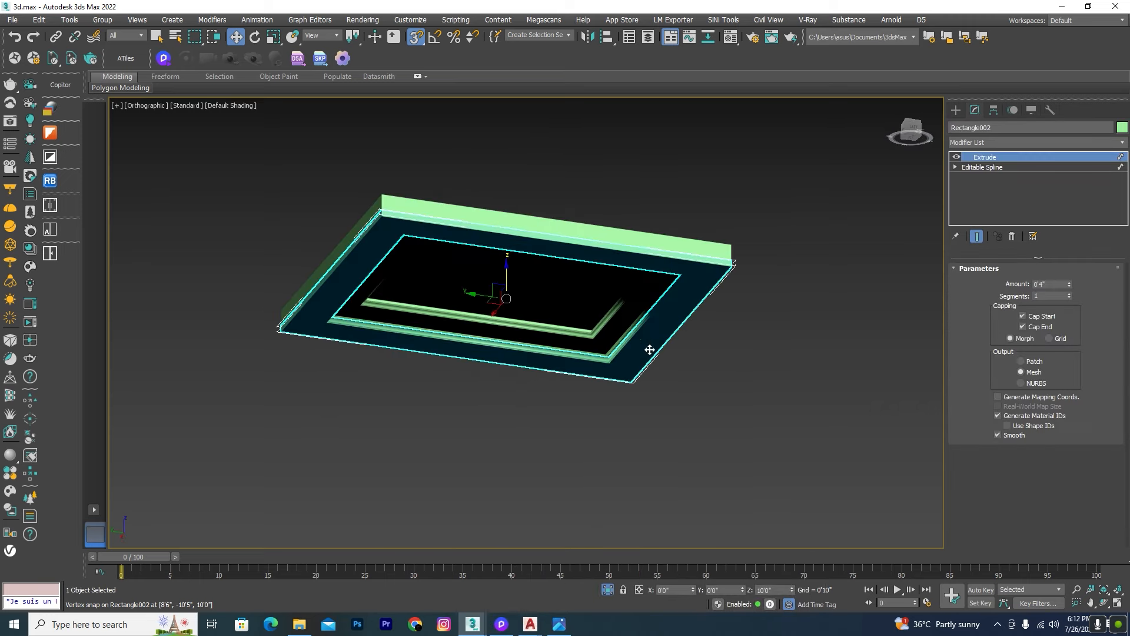
pyautogui.scroll(5, 583, 364)
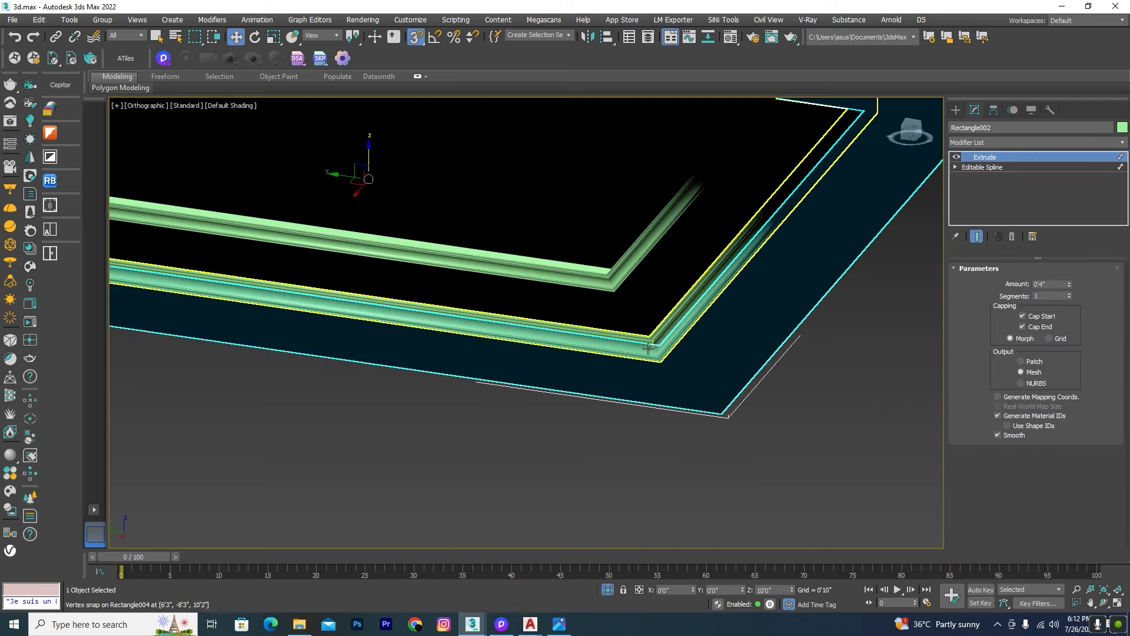
pyautogui.click(712, 291)
pyautogui.scroll(-5, 712, 291)
pyautogui.click(804, 386)
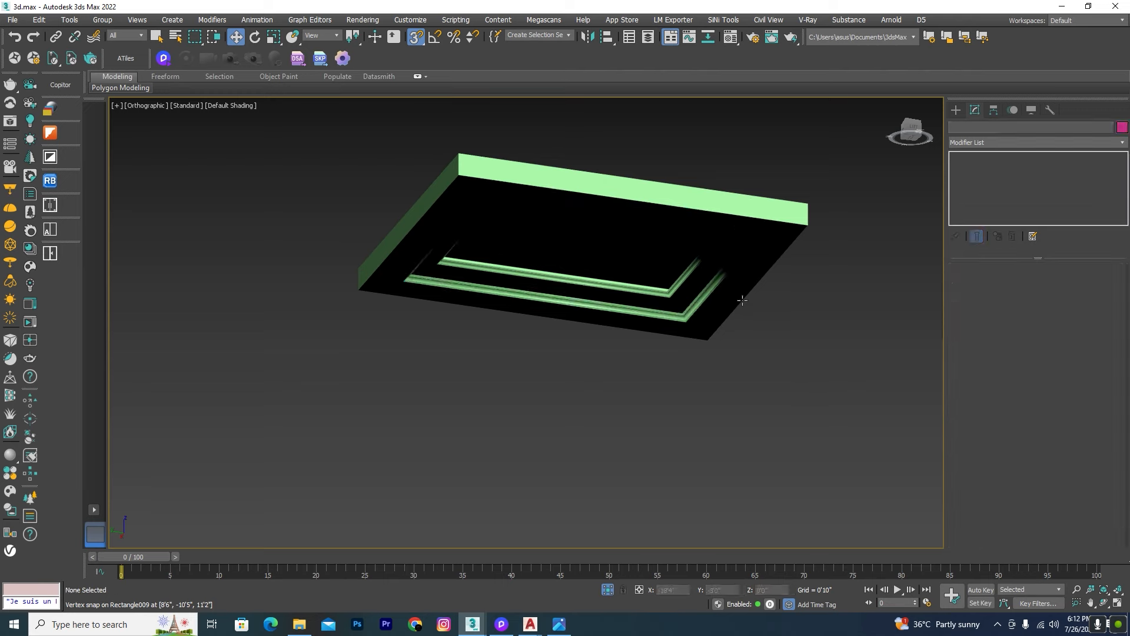
# Make one independent copy of the lowest border a short distance below the ceiling stack
pyautogui.click(741, 300)
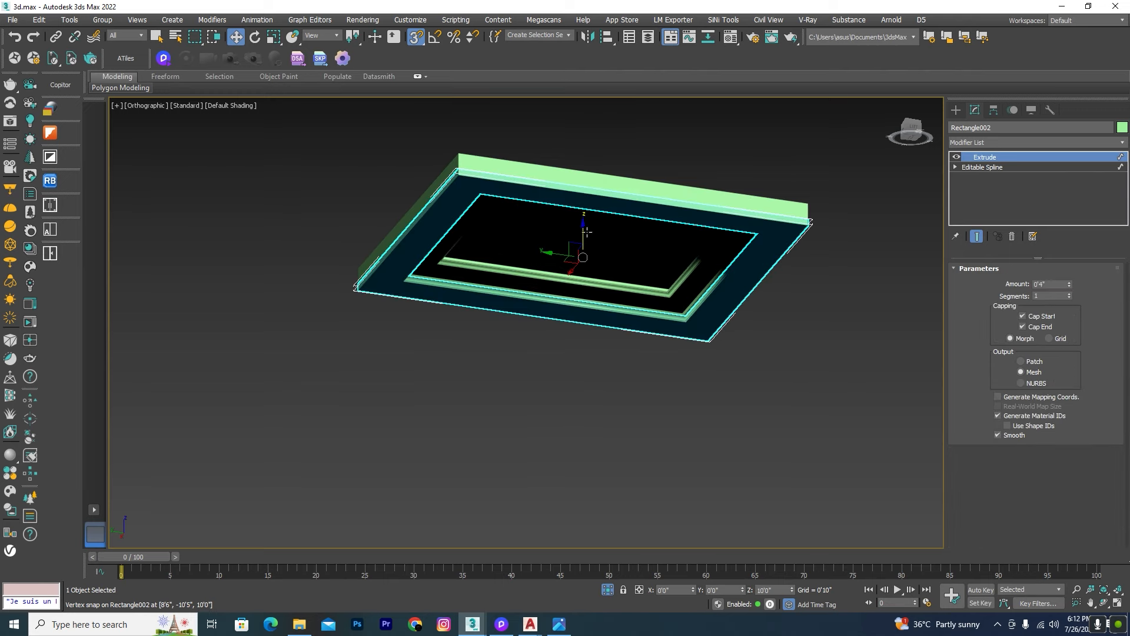
pyautogui.keyDown('shift'); pyautogui.moveTo(580, 234); pyautogui.dragTo(624, 296); pyautogui.keyUp('shift')
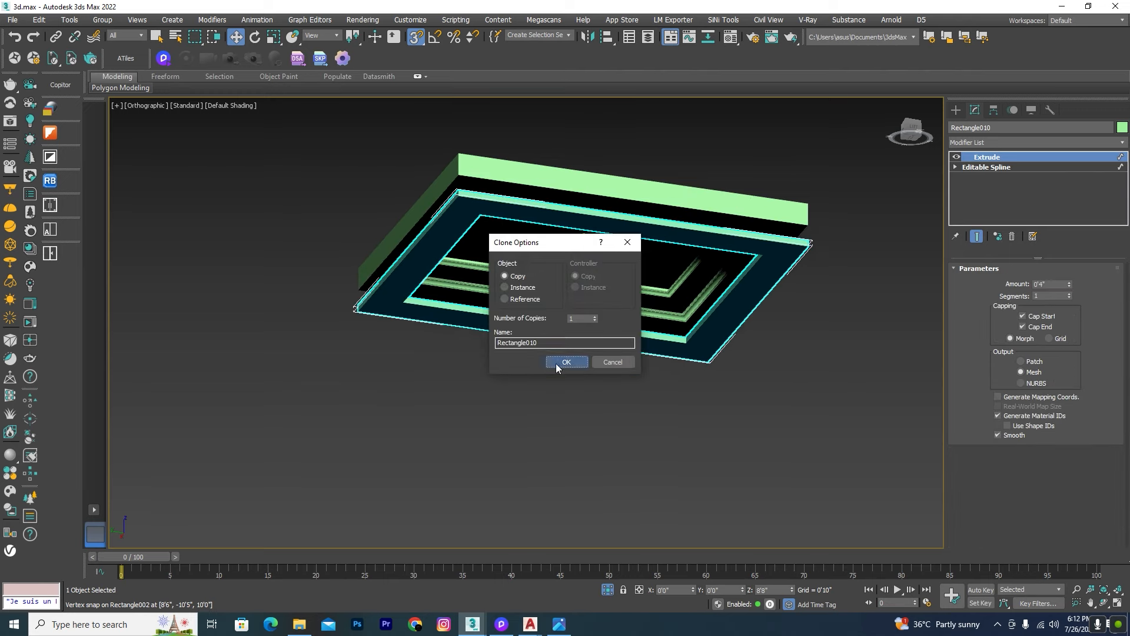
pyautogui.click(556, 363)
# Delete the copy's inner spline and snap the remaining outer rectangle up to the underside of the lowest border
pyautogui.click(960, 168)
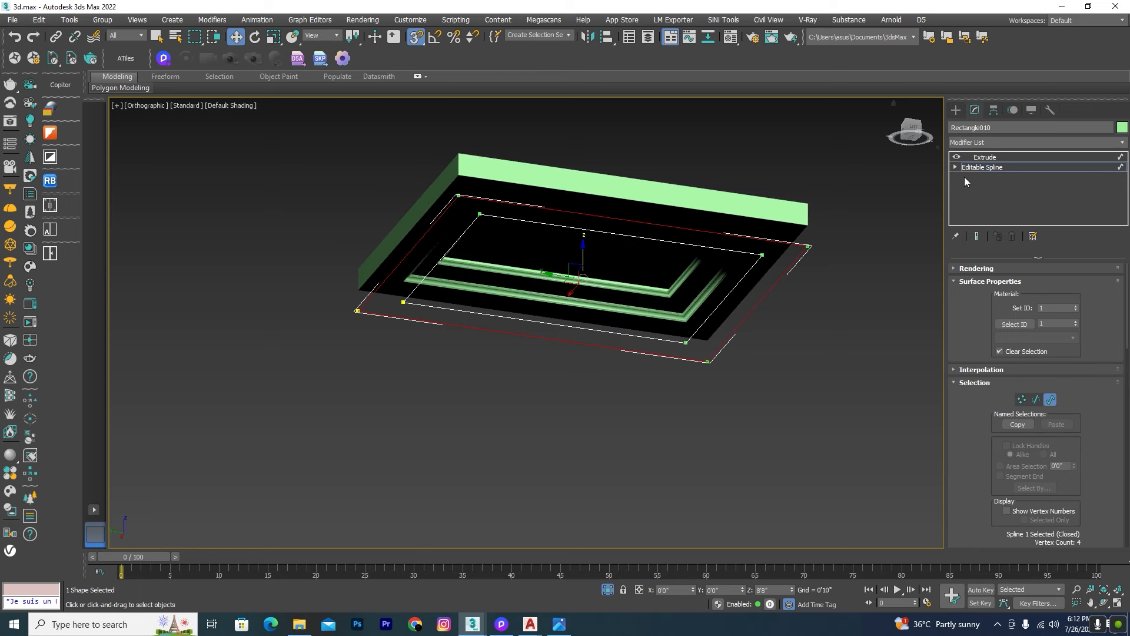
pyautogui.scroll(4, 752, 266)
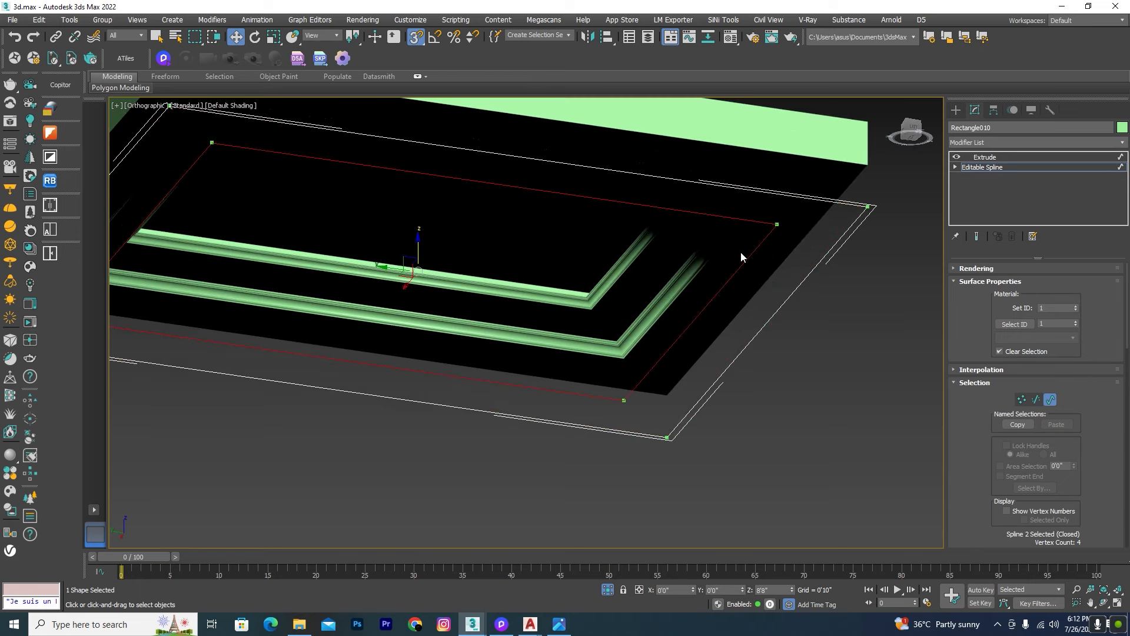
pyautogui.click(741, 252)
pyautogui.click(1051, 401)
pyautogui.scroll(-5, 726, 317)
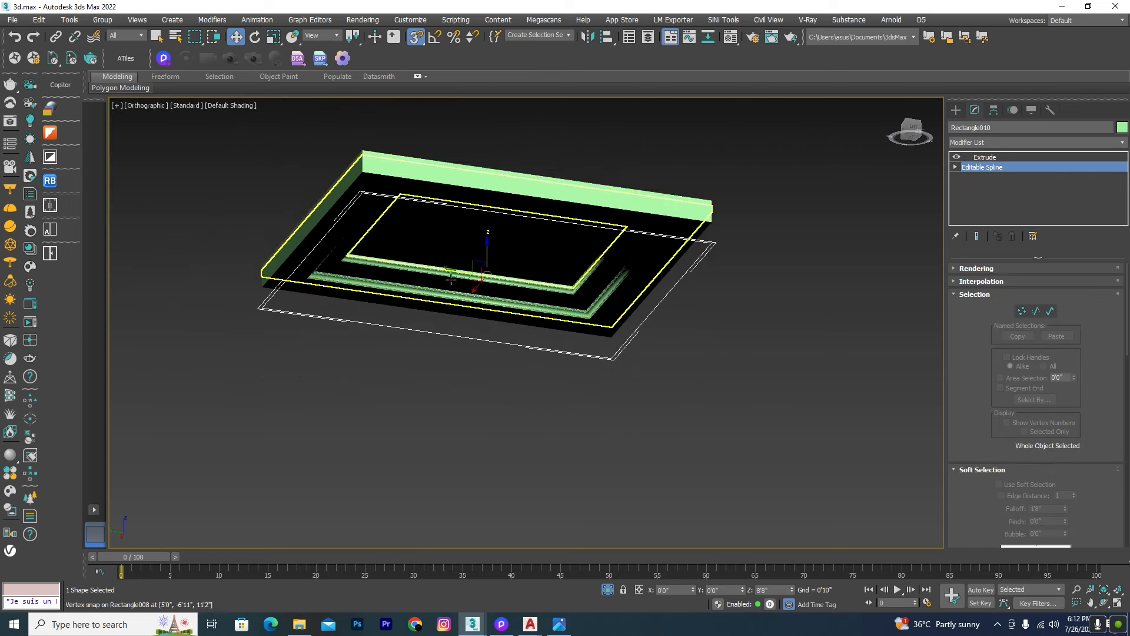
pyautogui.moveTo(490, 246); pyautogui.dragTo(713, 232)
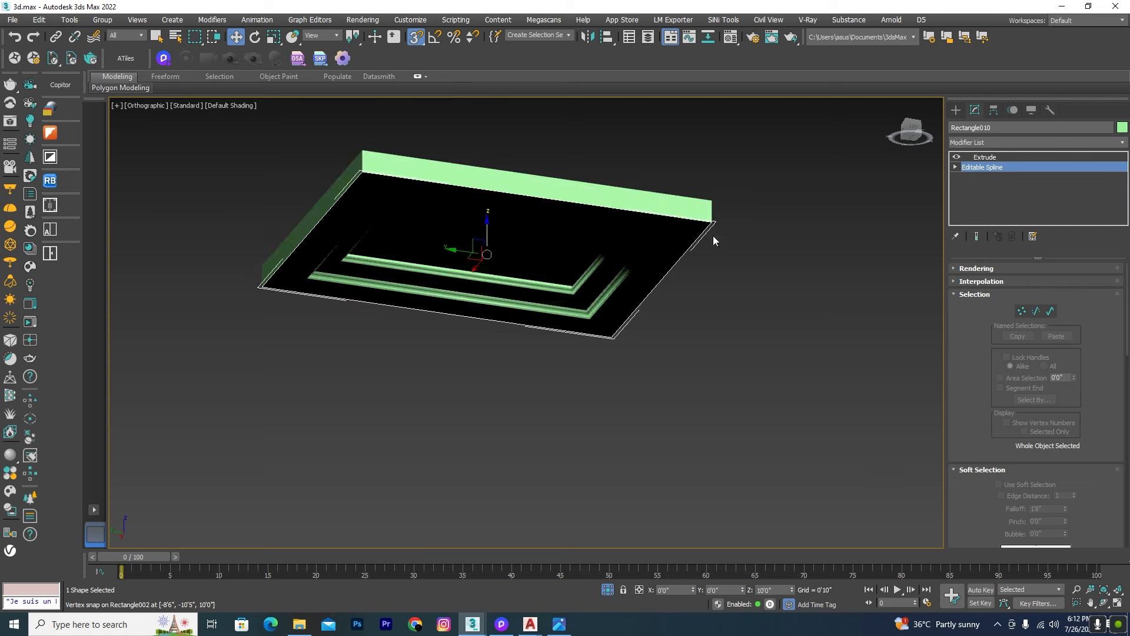
pyautogui.keyDown('alt'); pyautogui.moveTo(712, 236); pyautogui.dragTo(742, 246, button='middle'); pyautogui.keyUp('alt')
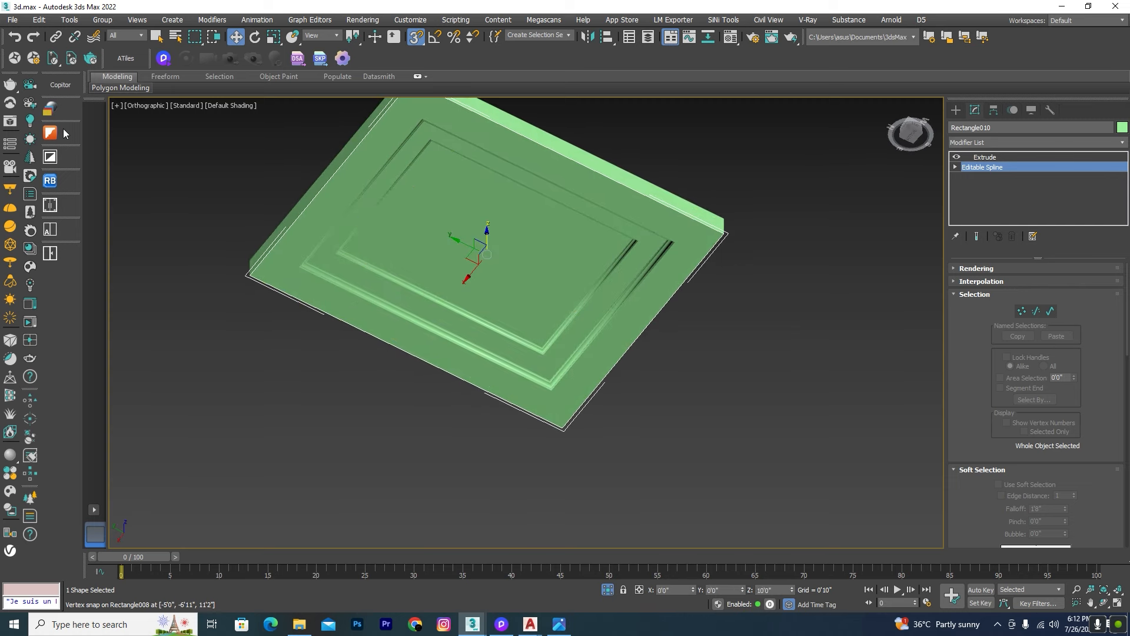
# Apply profile 112 from the mipoll Sweep Presets library to the outer rectangle
pyautogui.click(51, 134)
pyautogui.moveTo(530, 73); pyautogui.dragTo(114, 71)
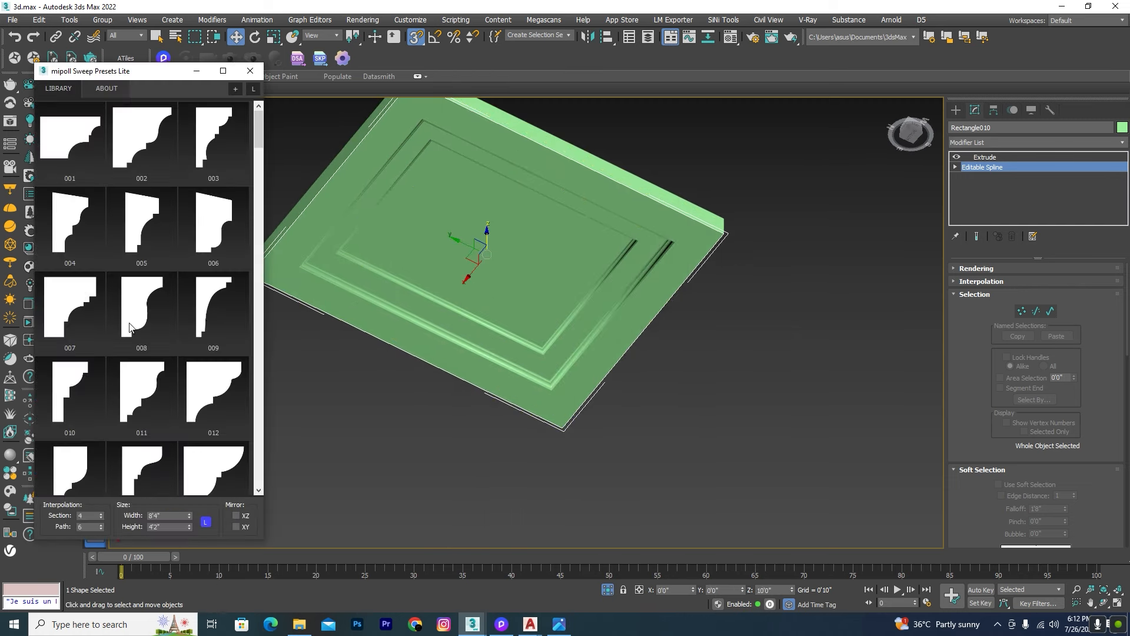
pyautogui.scroll(-10, 147, 354)
pyautogui.scroll(-5, 141, 347)
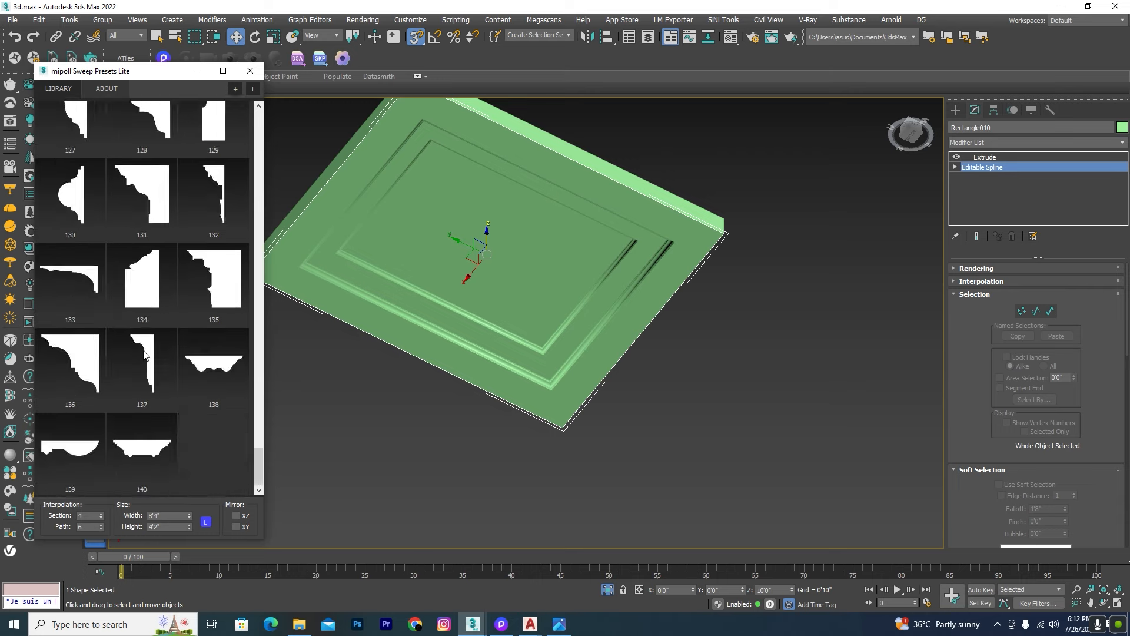
pyautogui.scroll(-5, 106, 332)
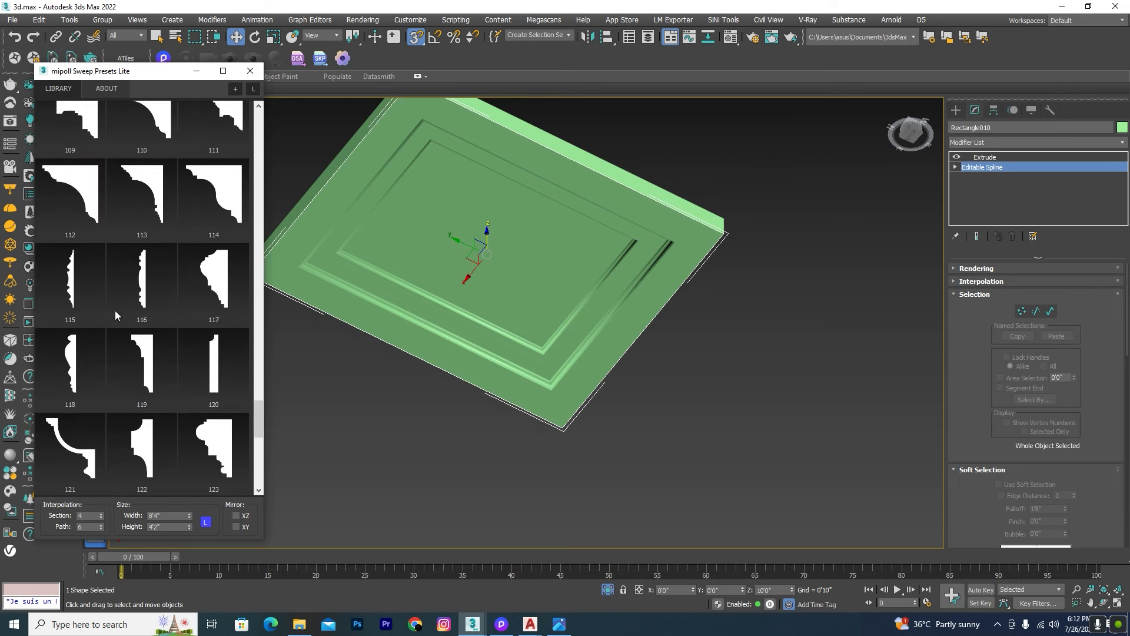
pyautogui.click(66, 203)
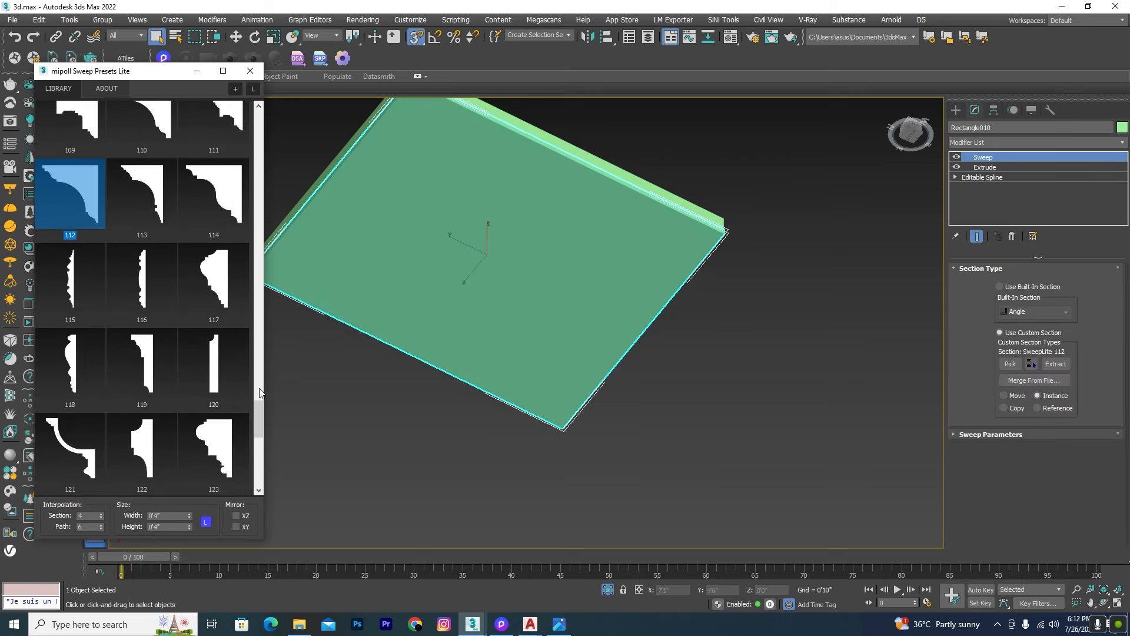
# Remove the Extrude modifier from the outer rectangle, keeping the Sweep modifier
pyautogui.click(985, 167)
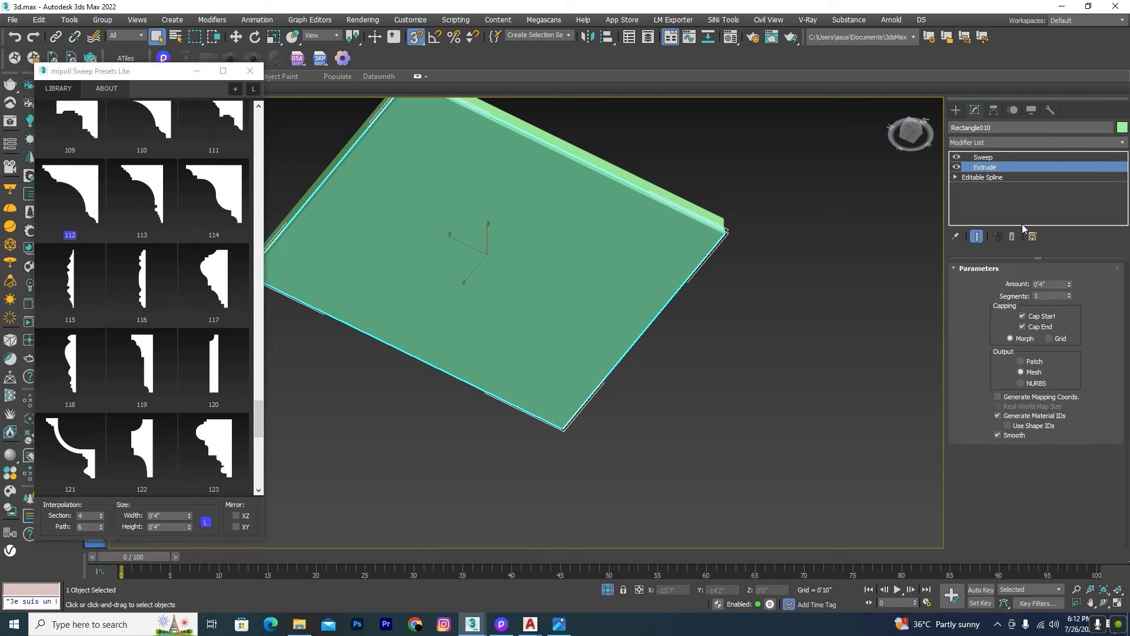
pyautogui.click(1013, 236)
pyautogui.click(997, 157)
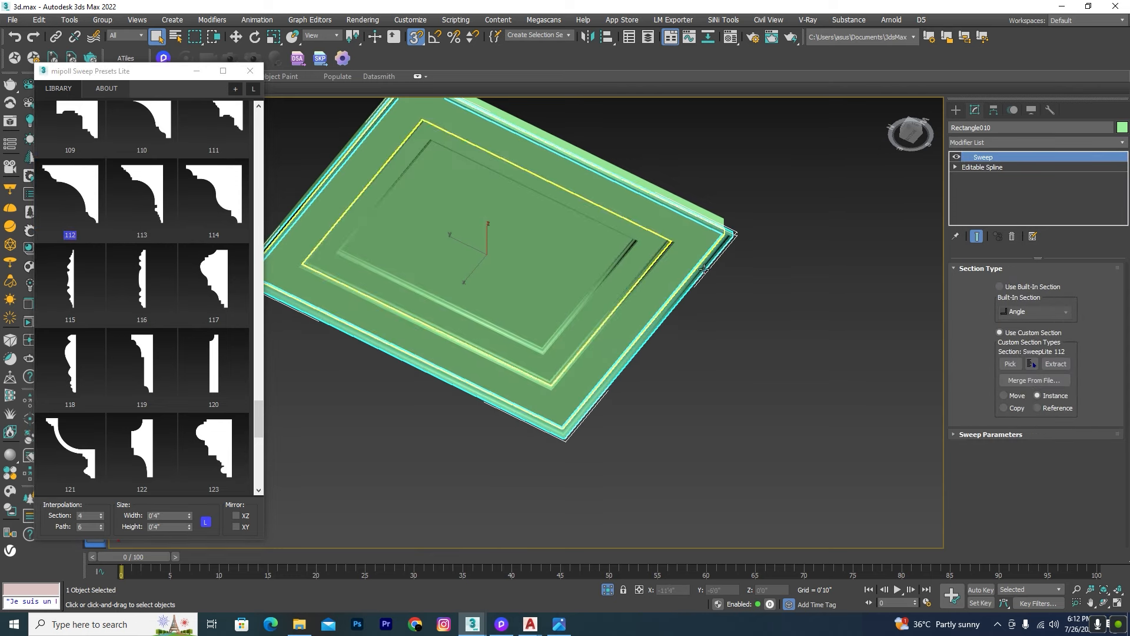
# Set the sweep profile's linked width and height to 6 inches and close the preset library
pyautogui.moveTo(170, 518); pyautogui.dragTo(131, 502)
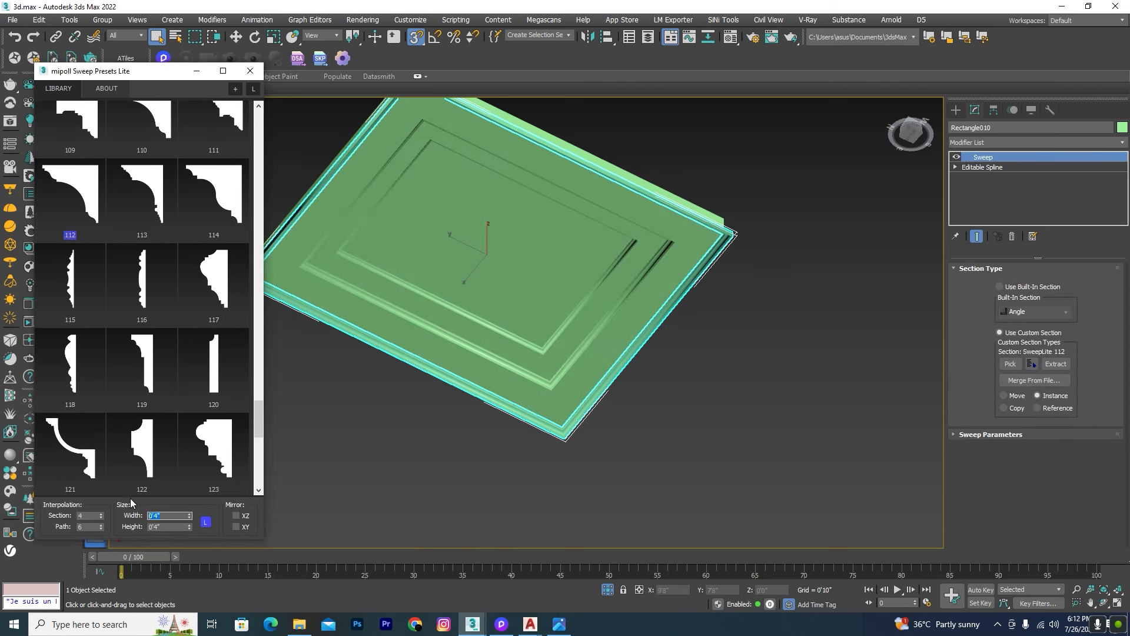
pyautogui.write('6')
pyautogui.press('Return')
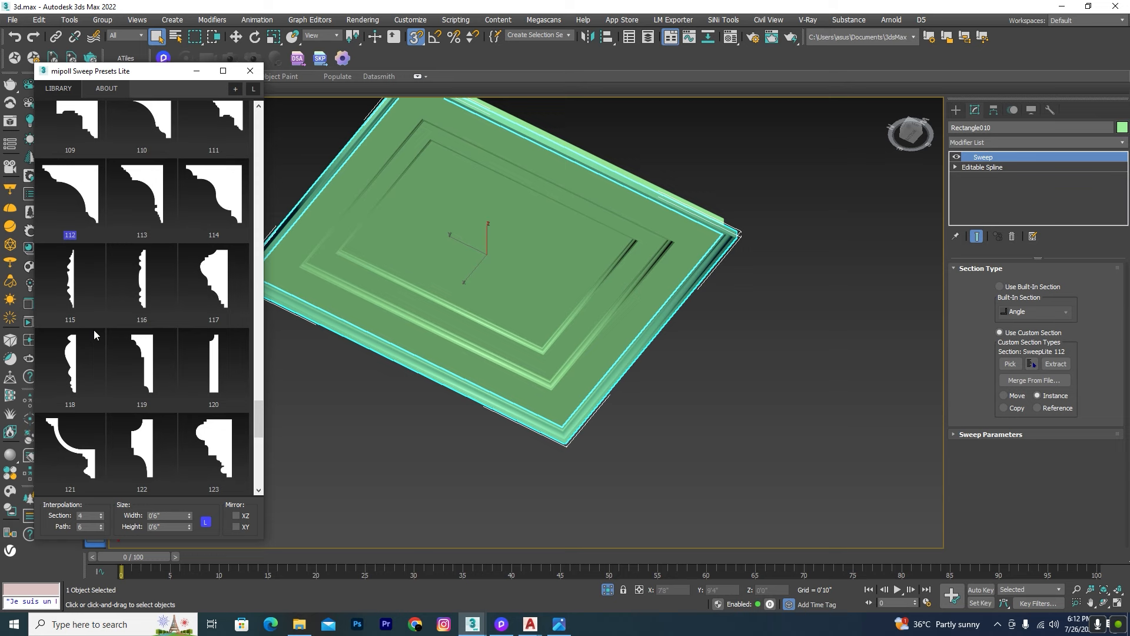
pyautogui.click(250, 70)
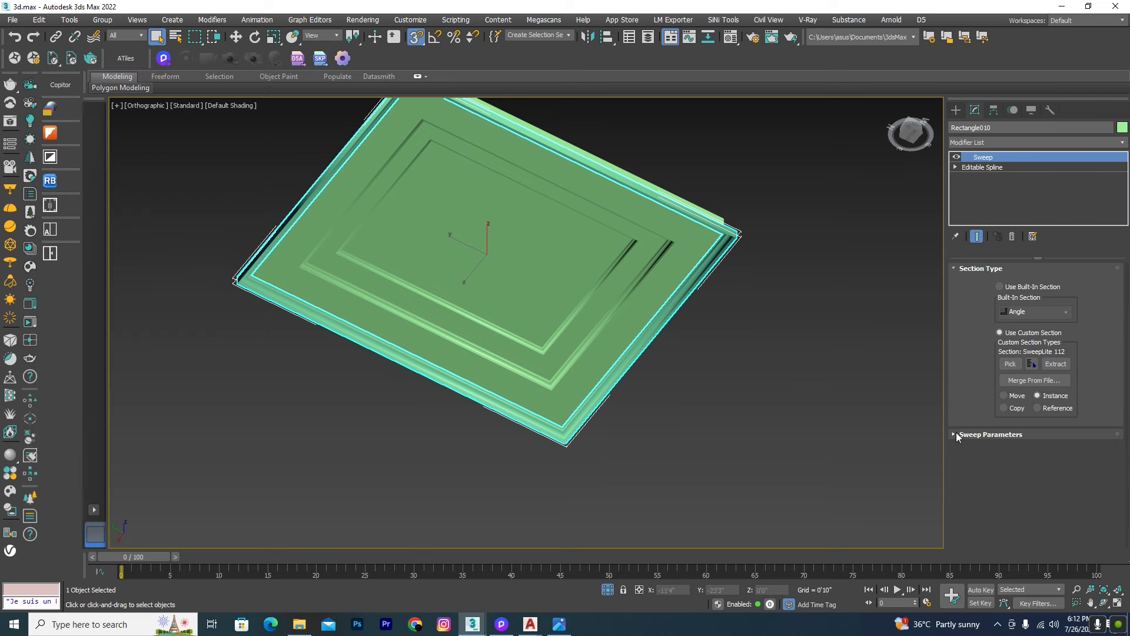
# Align the outer molding's sweep pivot to the profile's upper-right point
pyautogui.click(956, 434)
pyautogui.click(1051, 456)
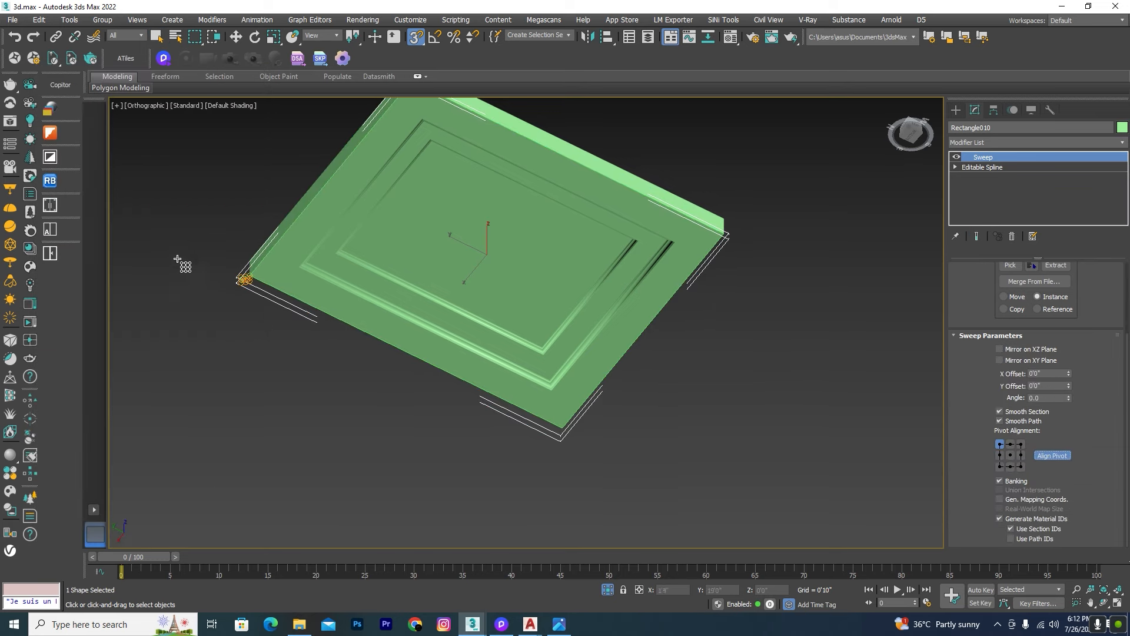
pyautogui.scroll(5, 348, 275)
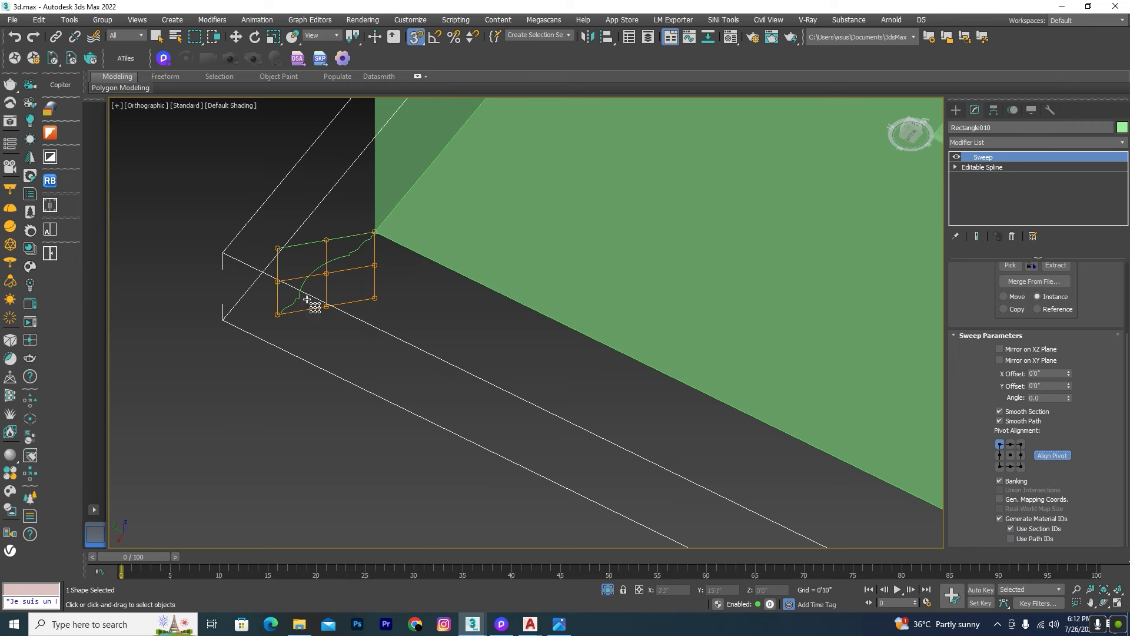
pyautogui.click(1021, 444)
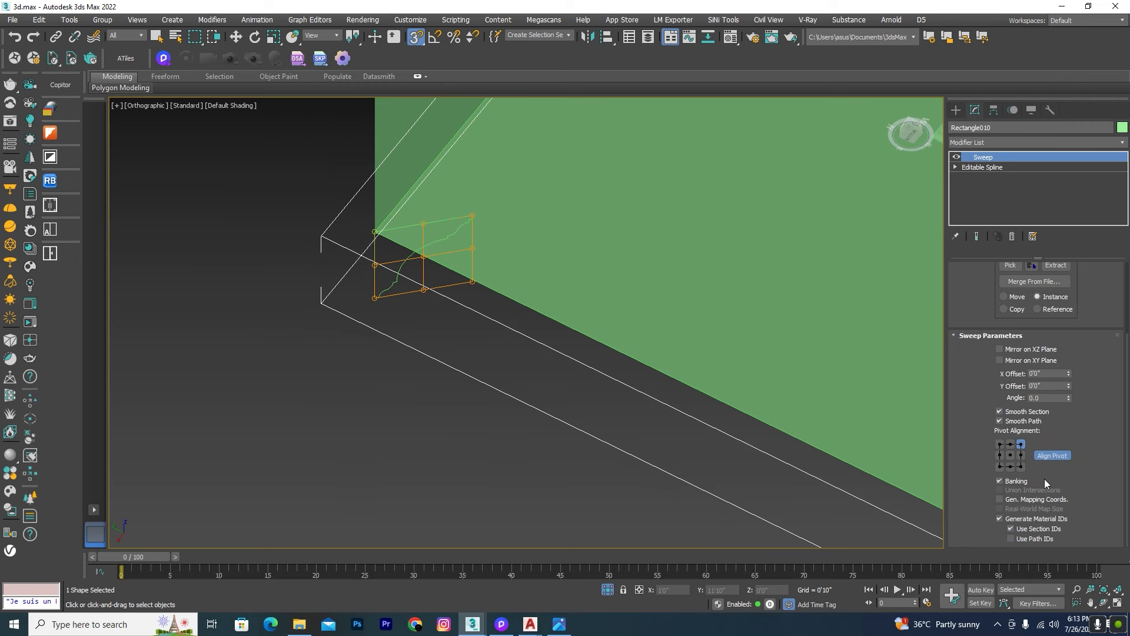
pyautogui.click(1051, 456)
pyautogui.scroll(-5, 497, 277)
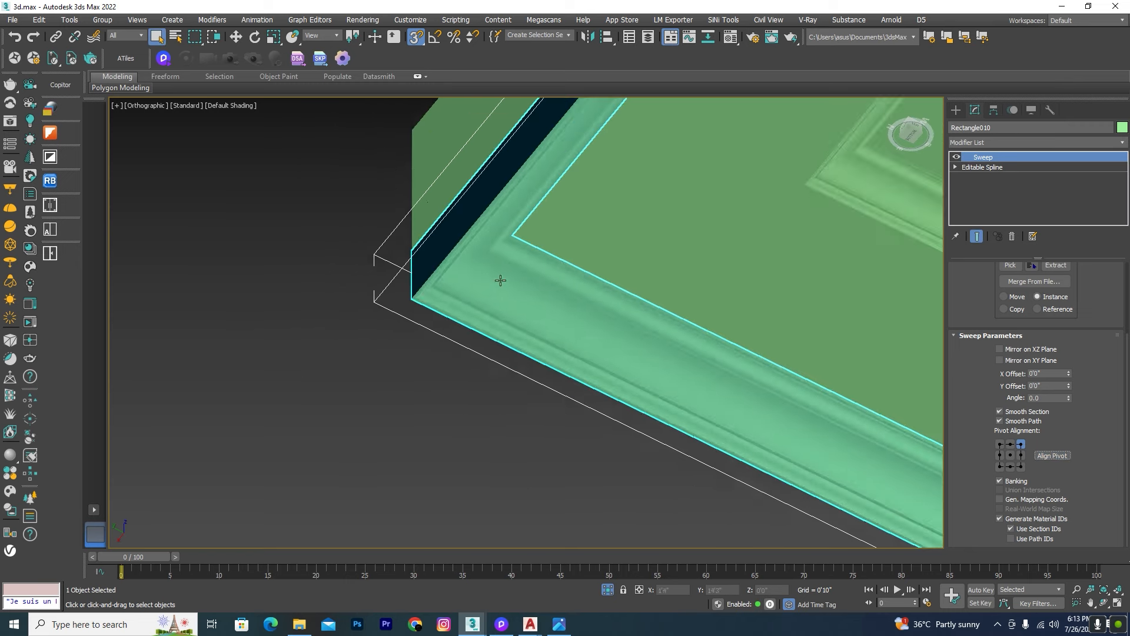
# Exit isolation to show the whole room and compare the ceiling stack with the wall tops in the left wireframe view
pyautogui.click(607, 590)
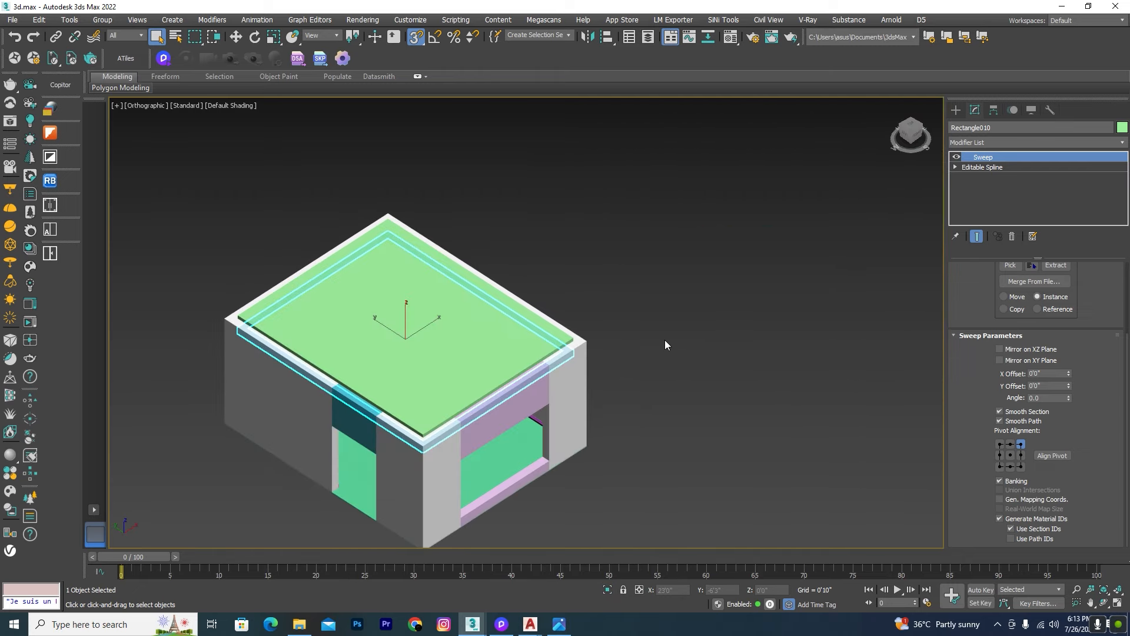
pyautogui.press('l')
pyautogui.click(651, 292)
pyautogui.press('F3')
pyautogui.scroll(5, 612, 210)
pyautogui.scroll(2, 546, 239)
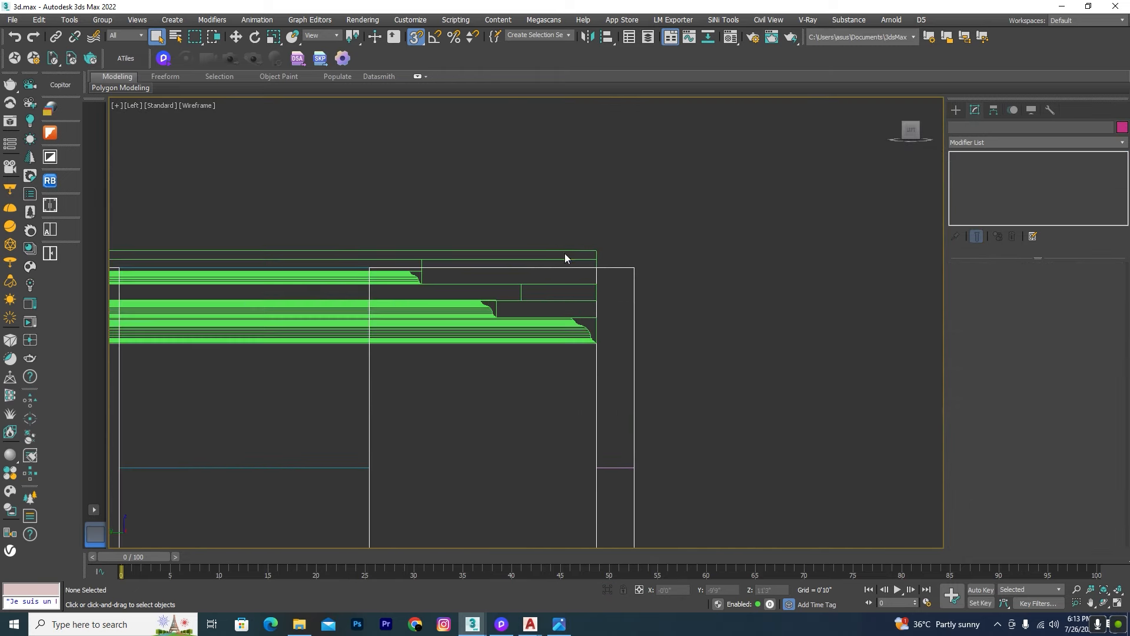
pyautogui.scroll(-1, 767, 206)
# Set the room walls' extrusion amount to 11.5 feet (11'6")
pyautogui.click(671, 249)
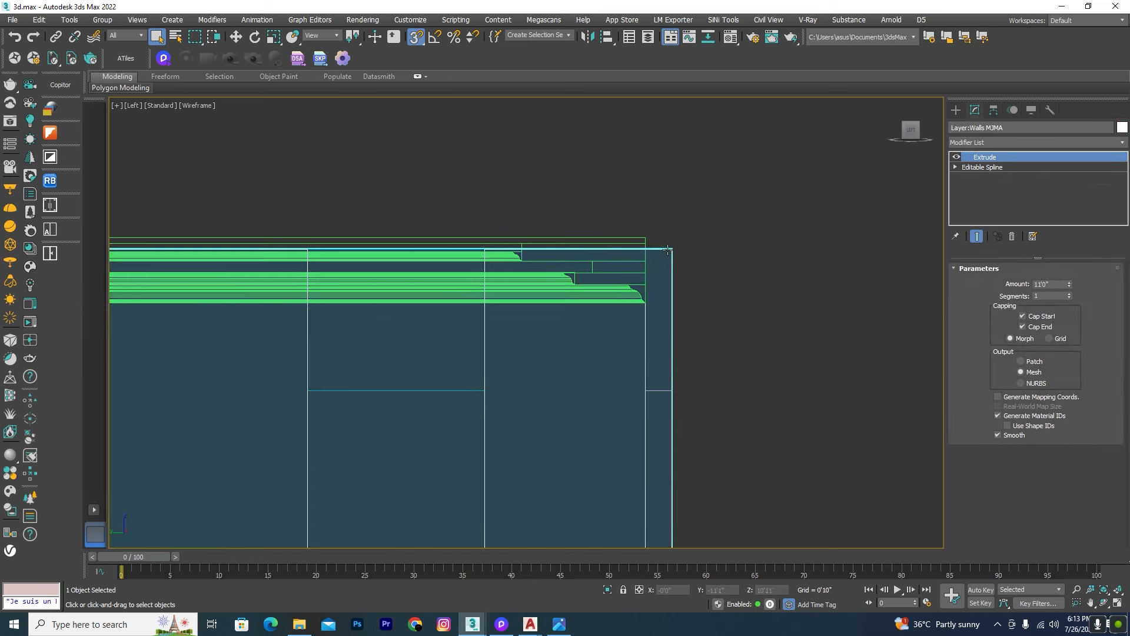
pyautogui.press('z')
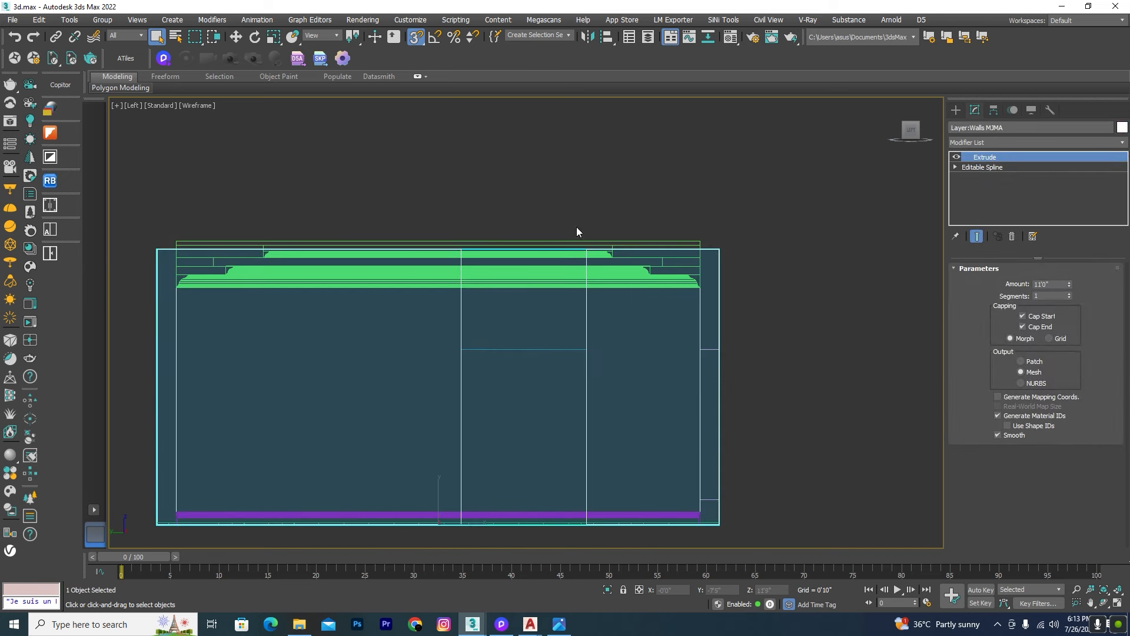
pyautogui.scroll(4, 202, 242)
pyautogui.scroll(-4, 128, 232)
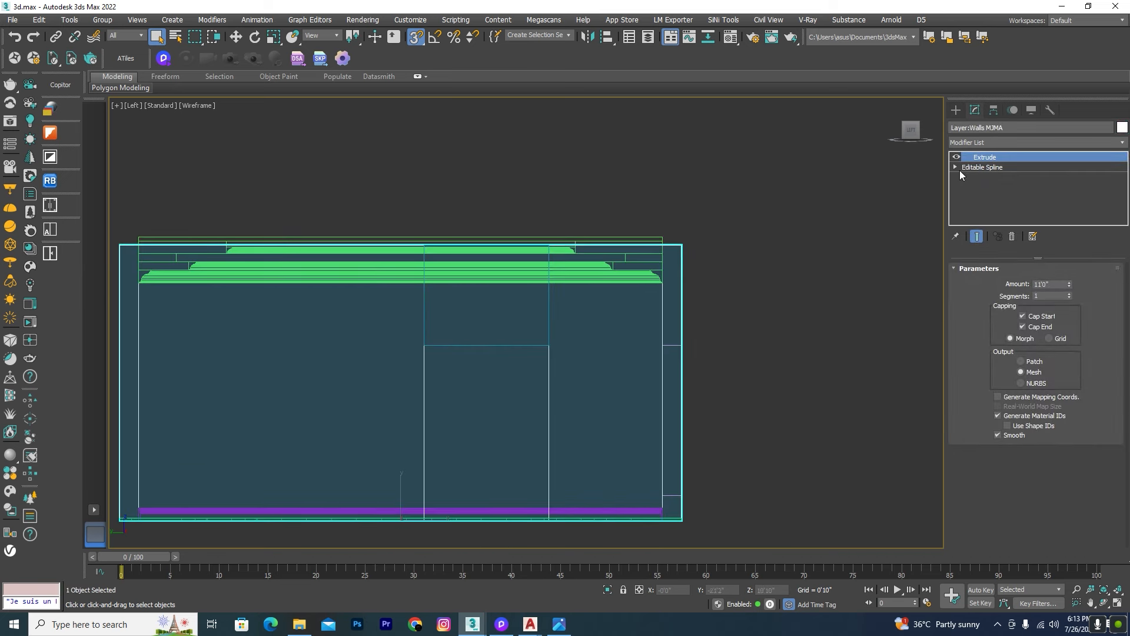
pyautogui.doubleClick(1051, 284)
pyautogui.write('11.5')
pyautogui.press('Return')
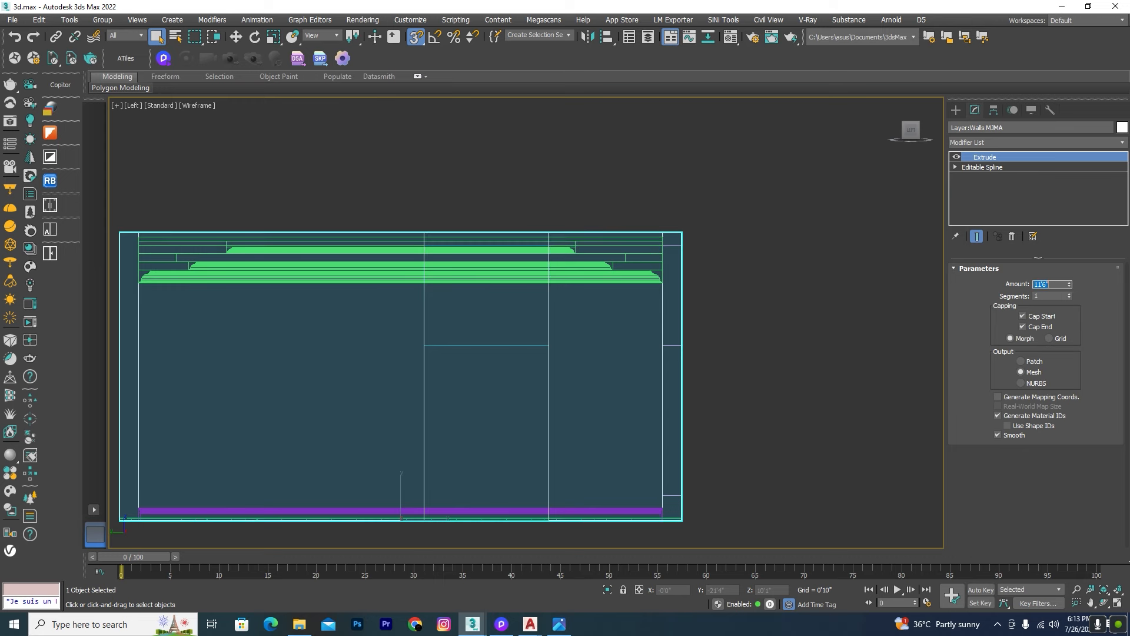
# Check the wall tops and the lintels around the ceiling from above in a shaded orthographic view
pyautogui.click(627, 327)
pyautogui.scroll(-5, 627, 327)
pyautogui.keyDown('alt'); pyautogui.moveTo(702, 238); pyautogui.dragTo(670, 316, button='middle'); pyautogui.keyUp('alt')
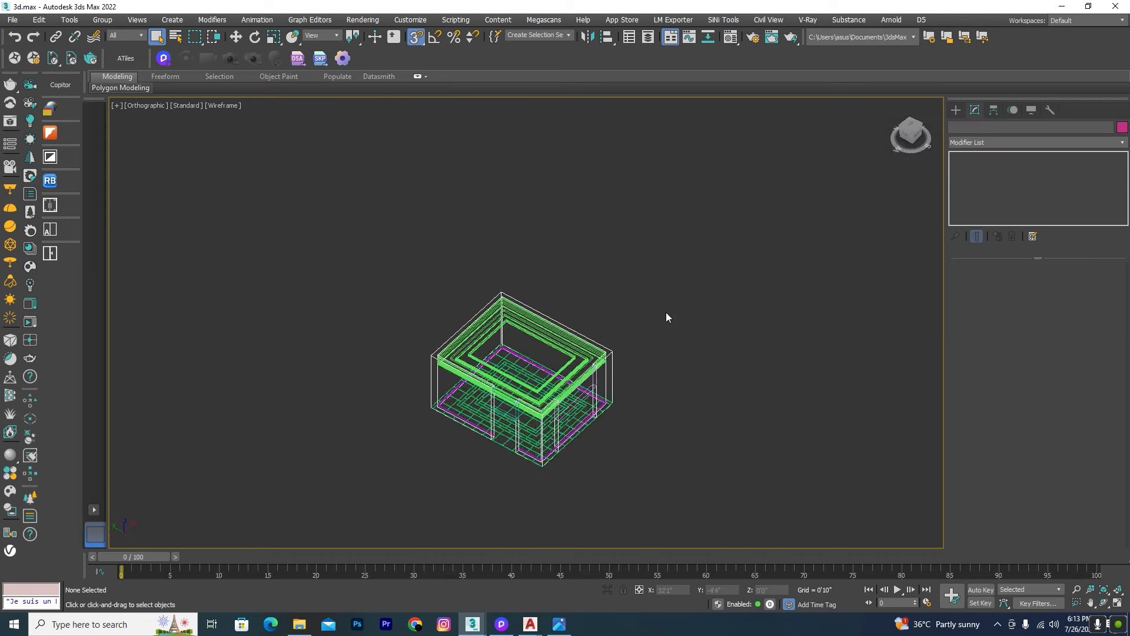
pyautogui.press('F3')
pyautogui.scroll(6, 654, 345)
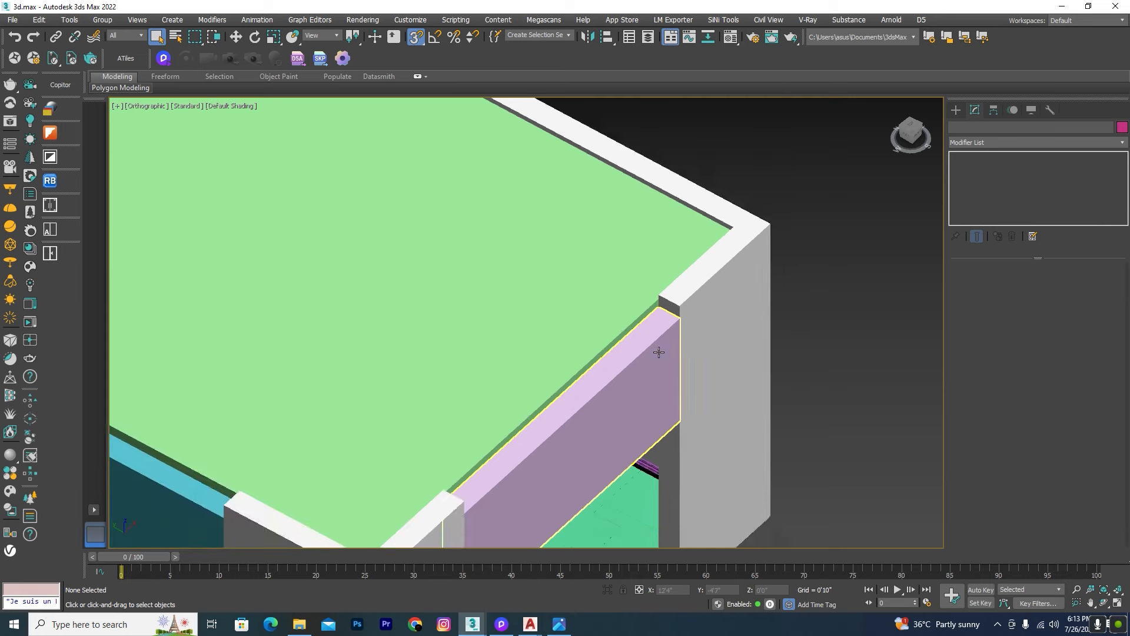
# Convert the pink lintel over the wide opening to an editable poly and attach the blue lintel over the neighbouring opening
pyautogui.click(655, 345)
pyautogui.scroll(-8, 656, 345)
pyautogui.keyDown('alt'); pyautogui.moveTo(656, 345); pyautogui.dragTo(785, 377, button='middle'); pyautogui.keyUp('alt')
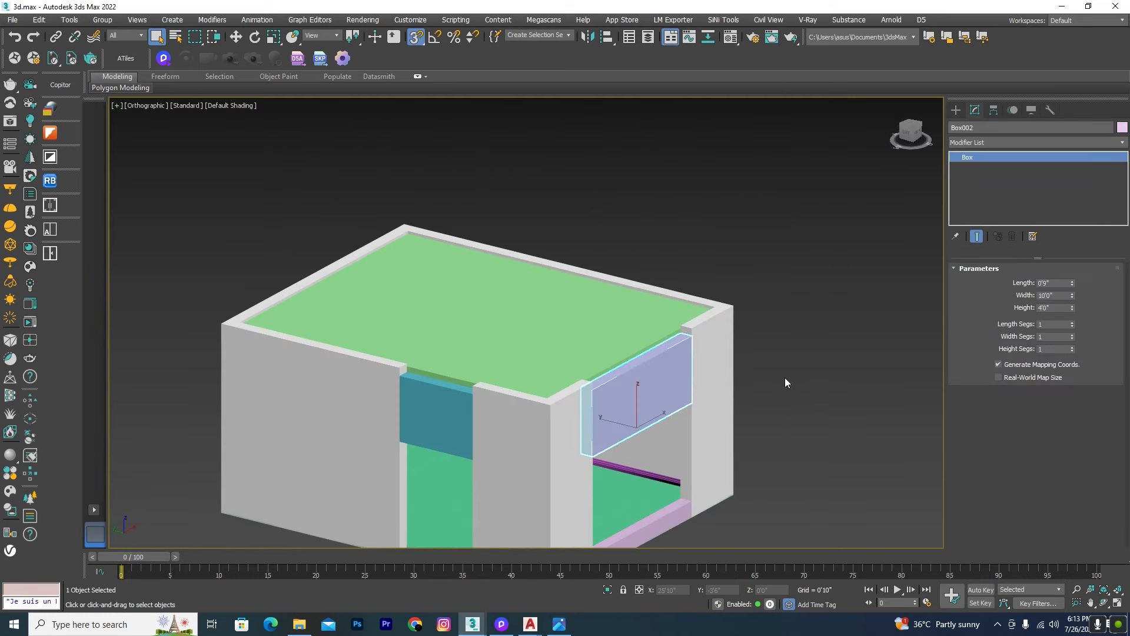
pyautogui.rightClick(786, 377)
pyautogui.moveTo(842, 503)
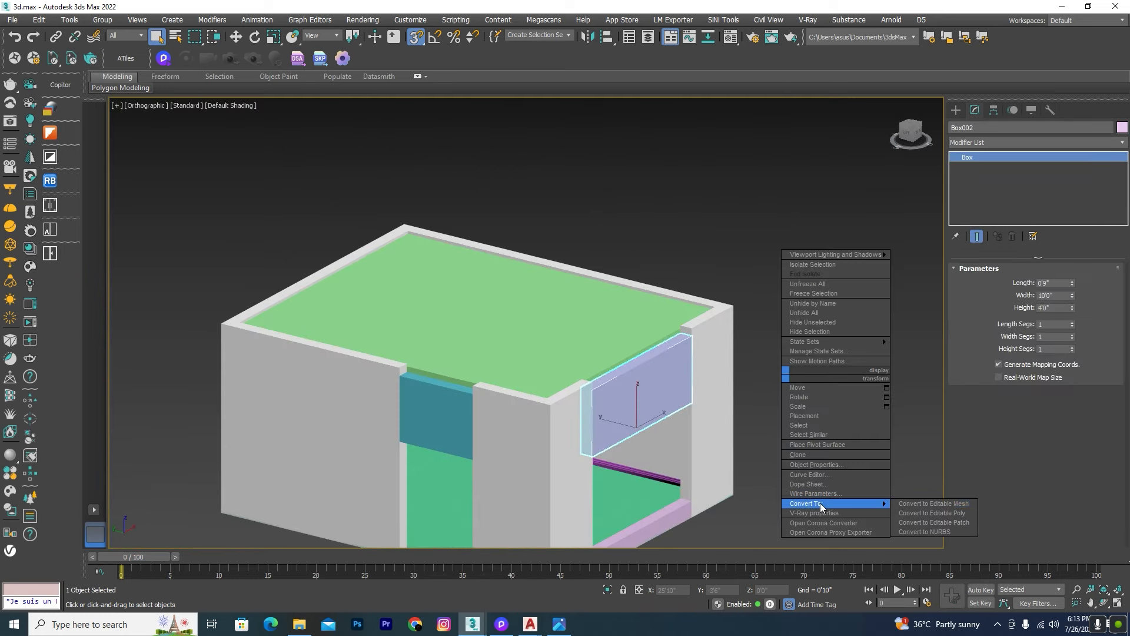
pyautogui.click(925, 510)
pyautogui.click(1007, 511)
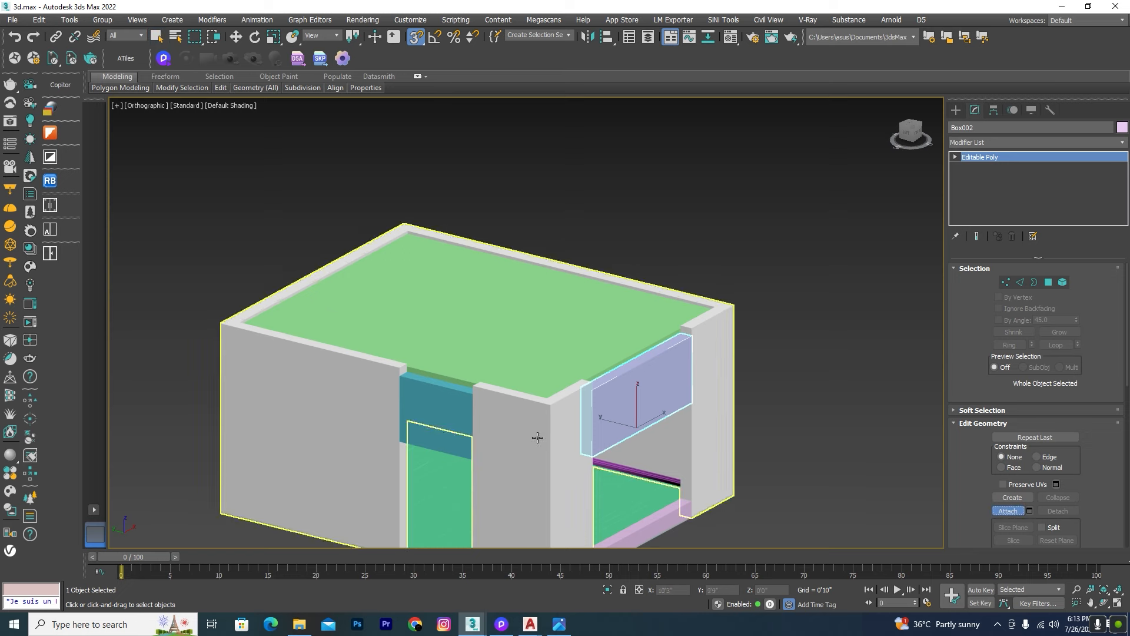
pyautogui.click(439, 415)
# Raise the upper vertices of both lintels to the top of the walls with vertex snapping in the left wireframe view
pyautogui.click(1005, 286)
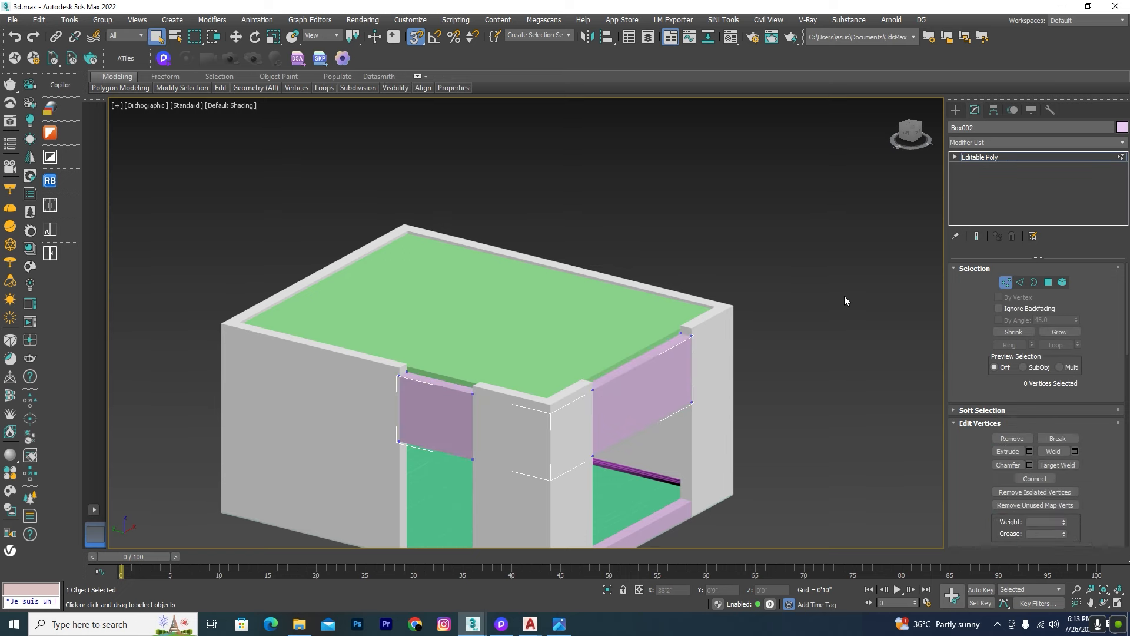
pyautogui.press('l')
pyautogui.scroll(-5, 524, 332)
pyautogui.press('F3')
pyautogui.scroll(6, 577, 233)
pyautogui.moveTo(729, 177); pyautogui.dragTo(238, 227)
pyautogui.press('w')
pyautogui.scroll(2, 608, 188)
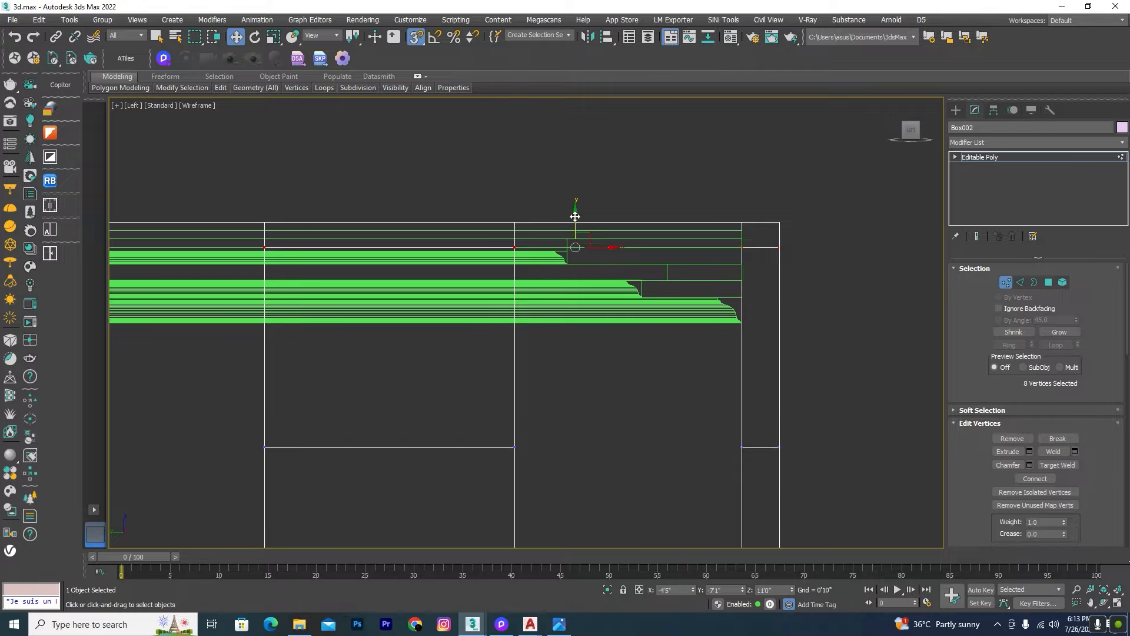
pyautogui.moveTo(575, 215); pyautogui.dragTo(782, 223)
pyautogui.moveTo(790, 264)
pyautogui.keyDown('alt'); pyautogui.mouseDown(button='middle')
pyautogui.moveTo(729, 299)
pyautogui.moveTo(792, 387)
pyautogui.moveTo(733, 305)
pyautogui.moveTo(832, 320)
pyautogui.moveTo(761, 318)
pyautogui.moveTo(727, 361)
pyautogui.moveTo(747, 372)
pyautogui.mouseUp(button='middle'); pyautogui.keyUp('alt')
pyautogui.press('F3')
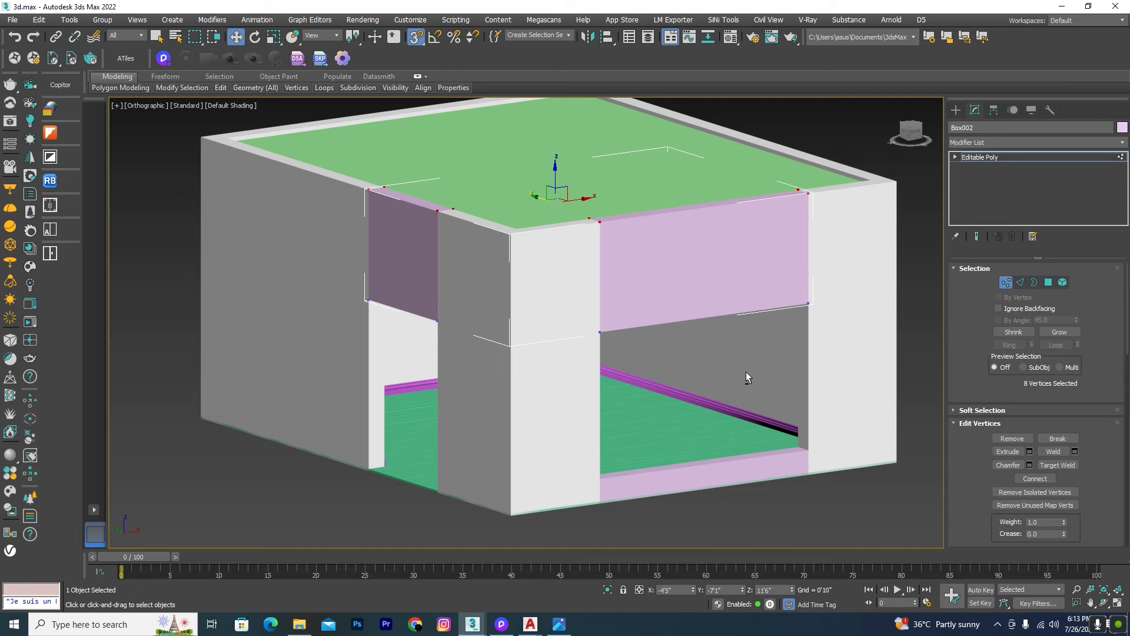
pyautogui.click(1006, 284)
pyautogui.scroll(-2, 624, 256)
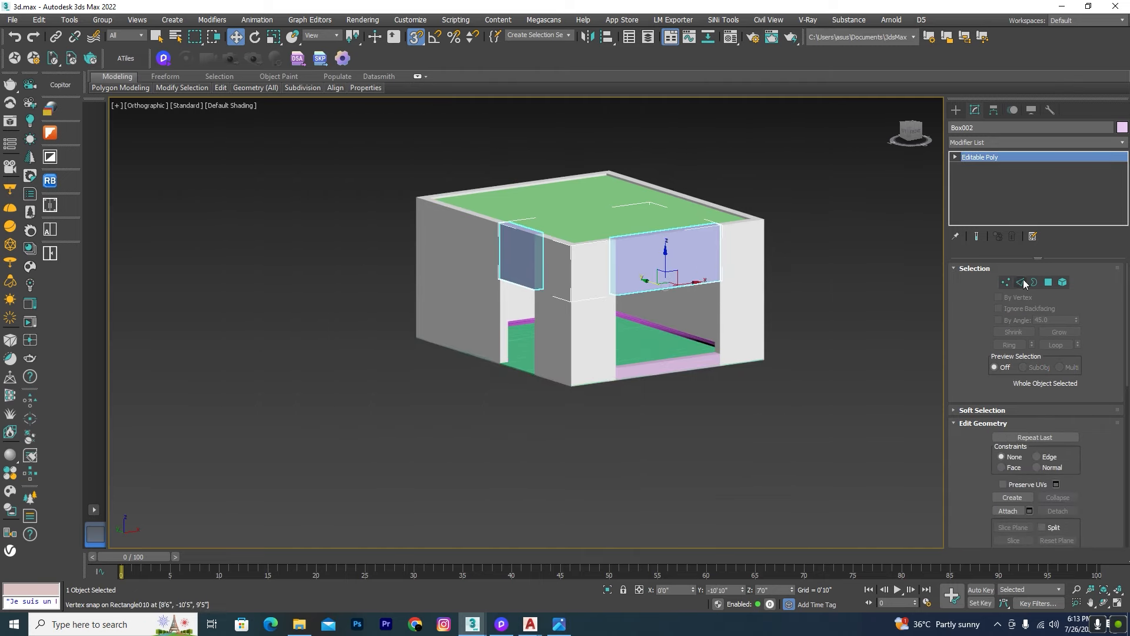
pyautogui.click(809, 370)
# Inspect the lintels and room from inside and outside, and review the reference image Reception and dining.jpeg
pyautogui.scroll(2, 712, 305)
pyautogui.scroll(-2, 589, 259)
pyautogui.keyDown('alt'); pyautogui.moveTo(708, 362); pyautogui.dragTo(828, 321, button='middle'); pyautogui.keyUp('alt')
pyautogui.scroll(4, 647, 200)
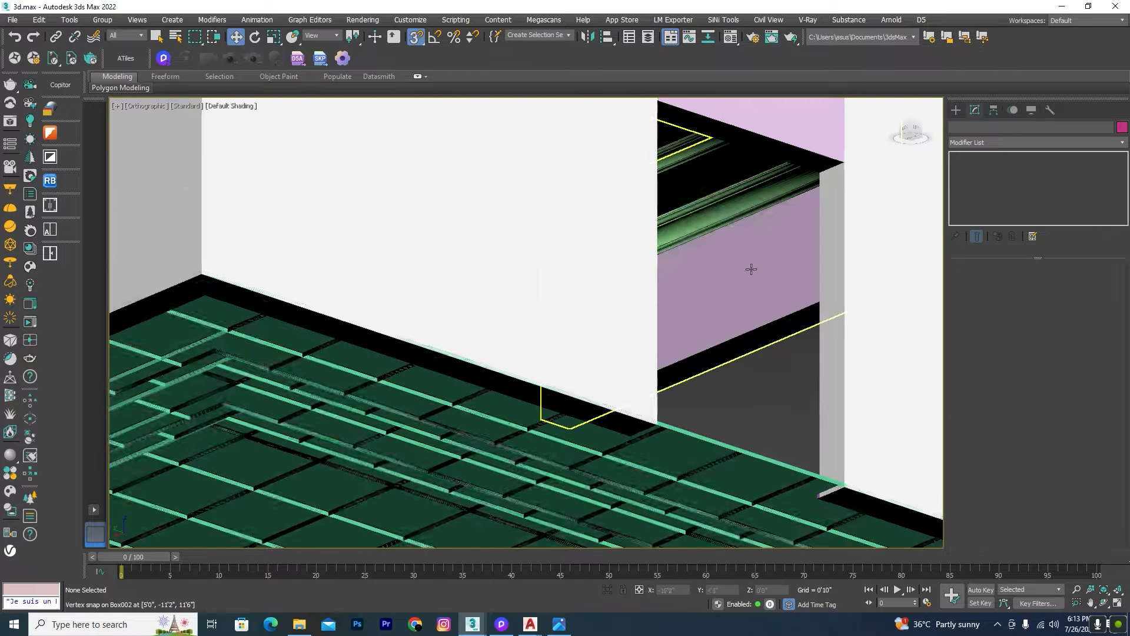
pyautogui.scroll(-4, 539, 273)
pyautogui.keyDown('alt'); pyautogui.moveTo(603, 360); pyautogui.dragTo(455, 422, button='middle'); pyautogui.keyUp('alt')
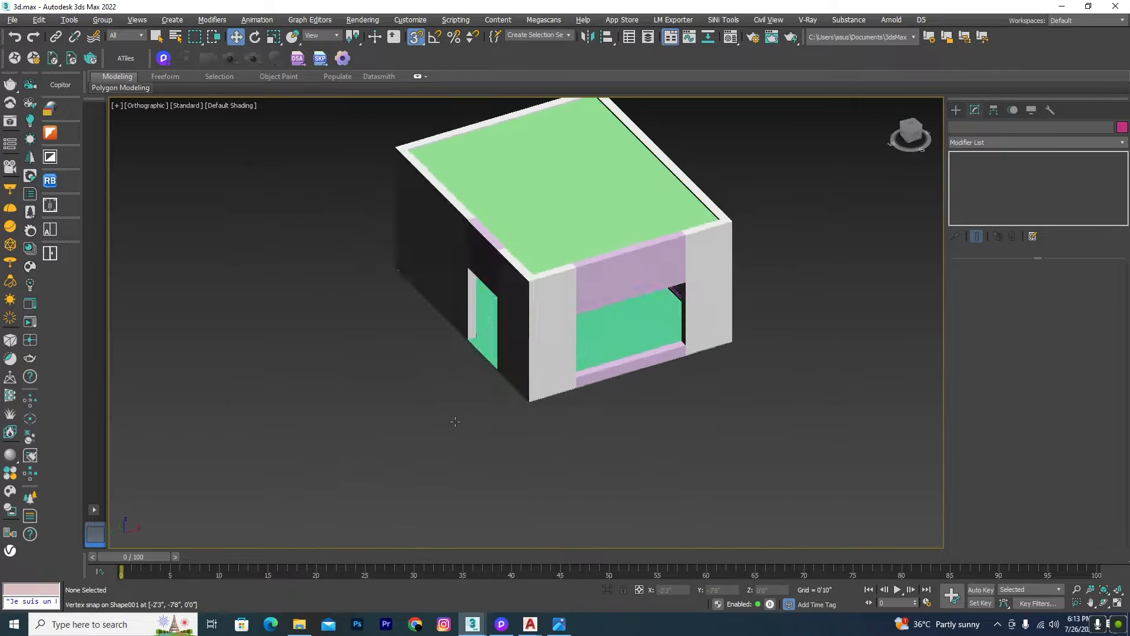
pyautogui.click(560, 624)
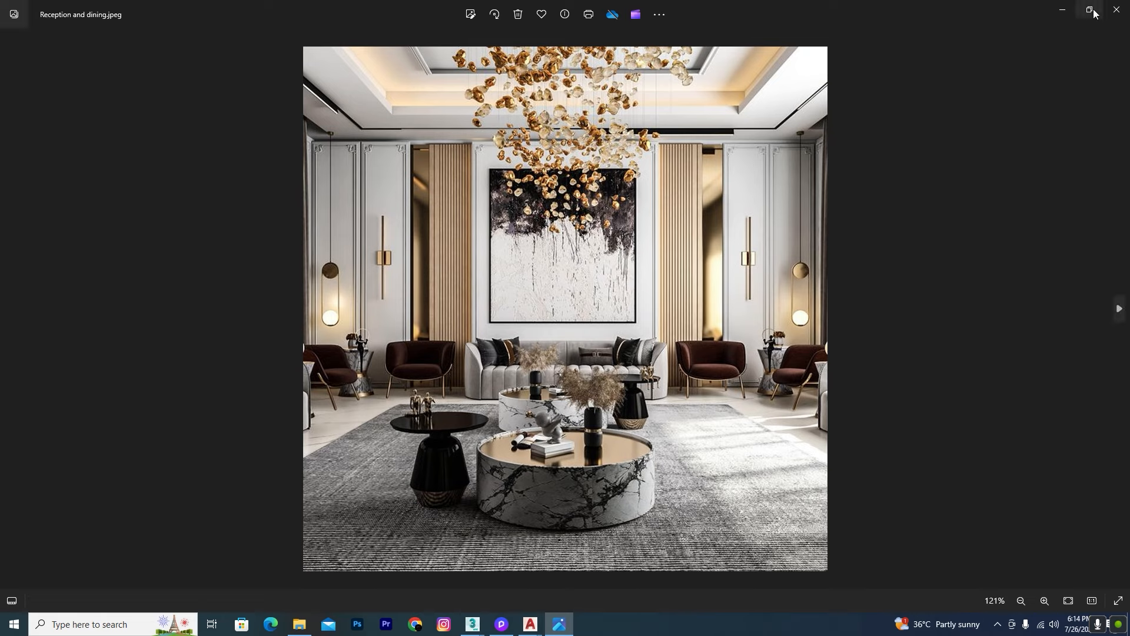
pyautogui.click(1063, 10)
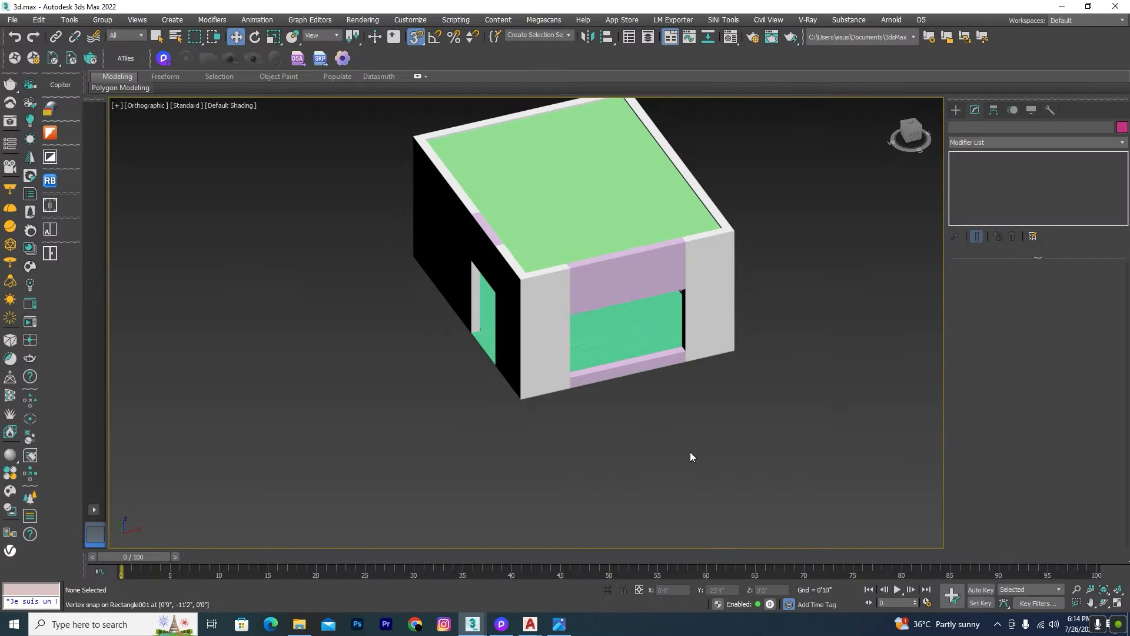